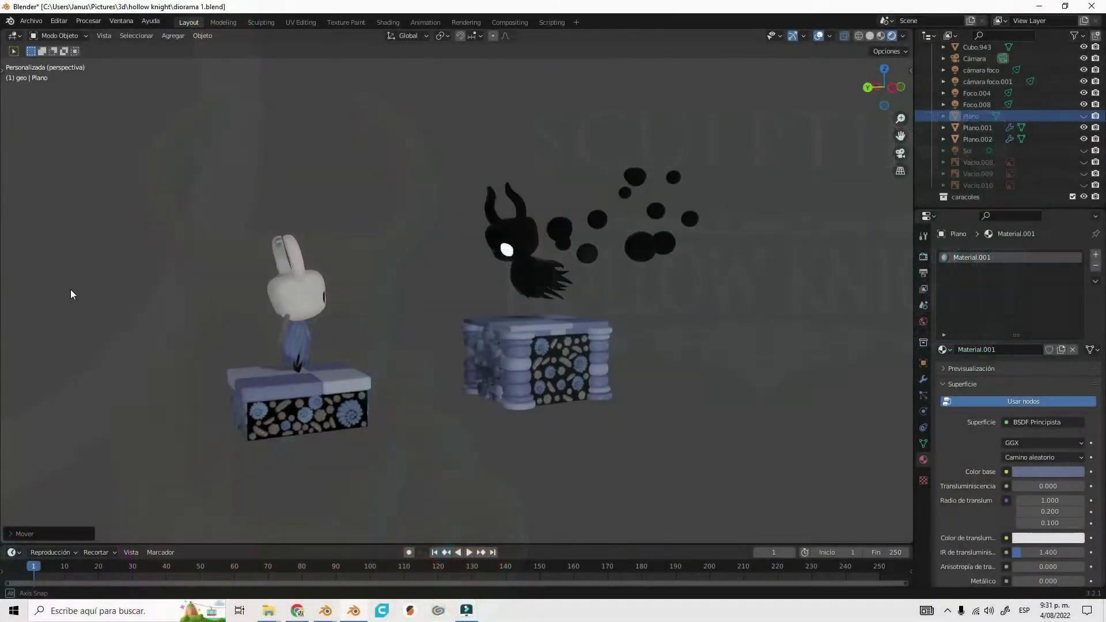
- Let the title card play and bring up Blender's start-up splash screen
{"action": "mouse_move", "coordinate": [70, 294]}
{"action": "middle_mouse_down"}
{"action": "mouse_move", "coordinate": [533, 337]}
{"action": "mouse_move", "coordinate": [590, 338]}
{"action": "mouse_move", "coordinate": [680, 310]}
{"action": "mouse_move", "coordinate": [887, 295]}
{"action": "mouse_move", "coordinate": [22, 294]}
{"action": "mouse_move", "coordinate": [452, 274]}
{"action": "mouse_move", "coordinate": [698, 245]}
{"action": "mouse_move", "coordinate": [882, 246]}
{"action": "mouse_move", "coordinate": [15, 244]}
{"action": "mouse_move", "coordinate": [118, 257]}
{"action": "middle_mouse_up"}
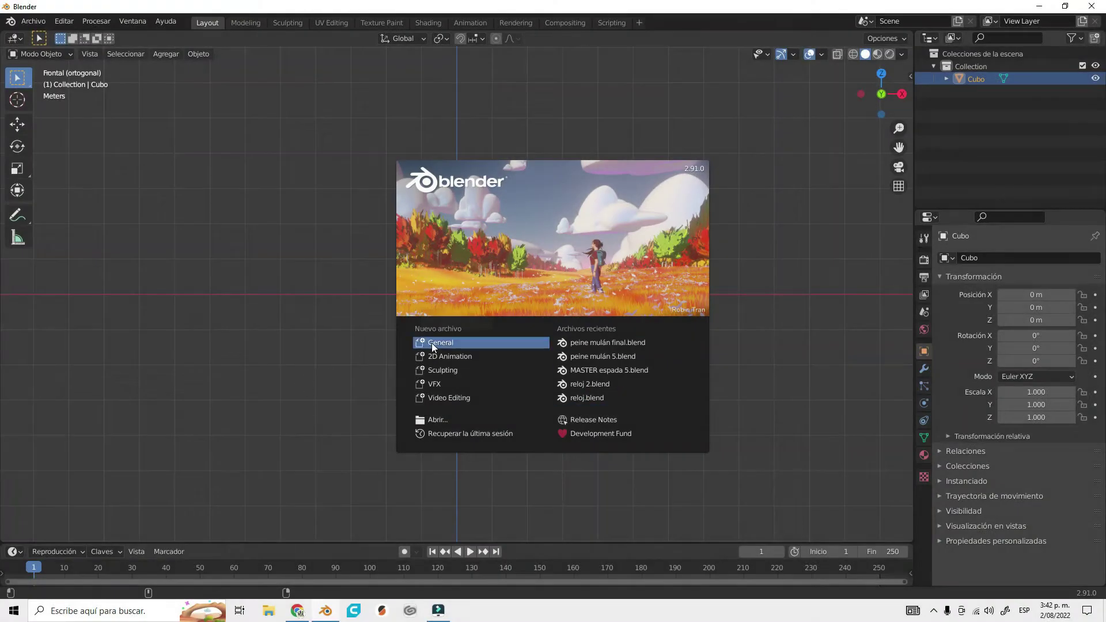
- Start a new General file and orbit the default cube into perspective
{"action": "left_click", "coordinate": [438, 343]}
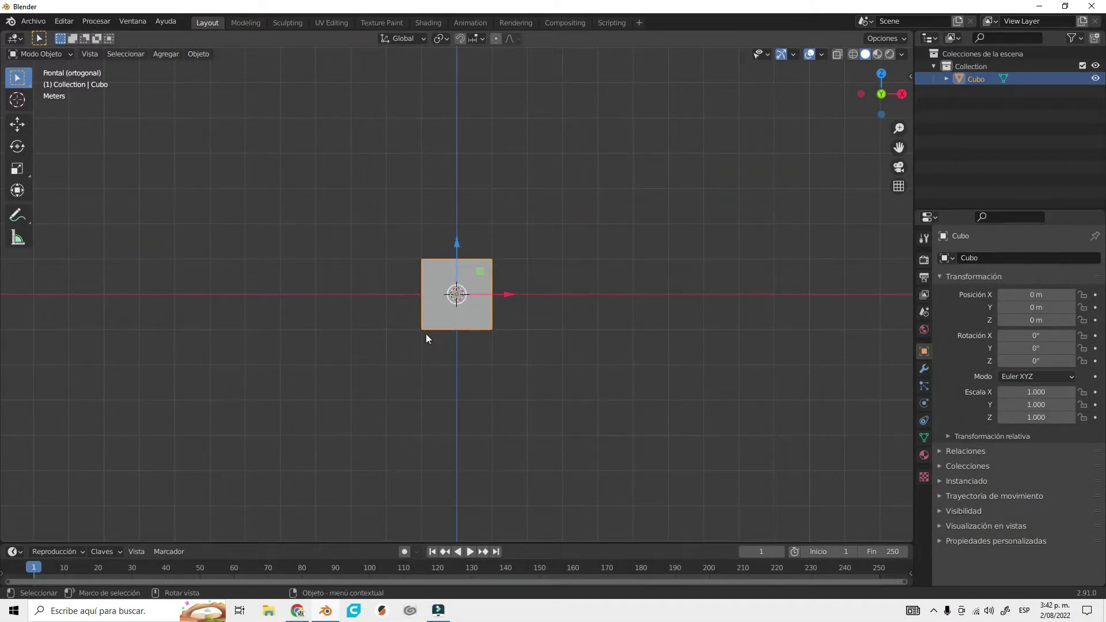
{"action": "mouse_move", "coordinate": [356, 268]}
{"action": "middle_mouse_down"}
{"action": "mouse_move", "coordinate": [495, 316]}
{"action": "mouse_move", "coordinate": [314, 291]}
{"action": "mouse_move", "coordinate": [403, 286]}
{"action": "mouse_move", "coordinate": [358, 290]}
{"action": "middle_mouse_up"}
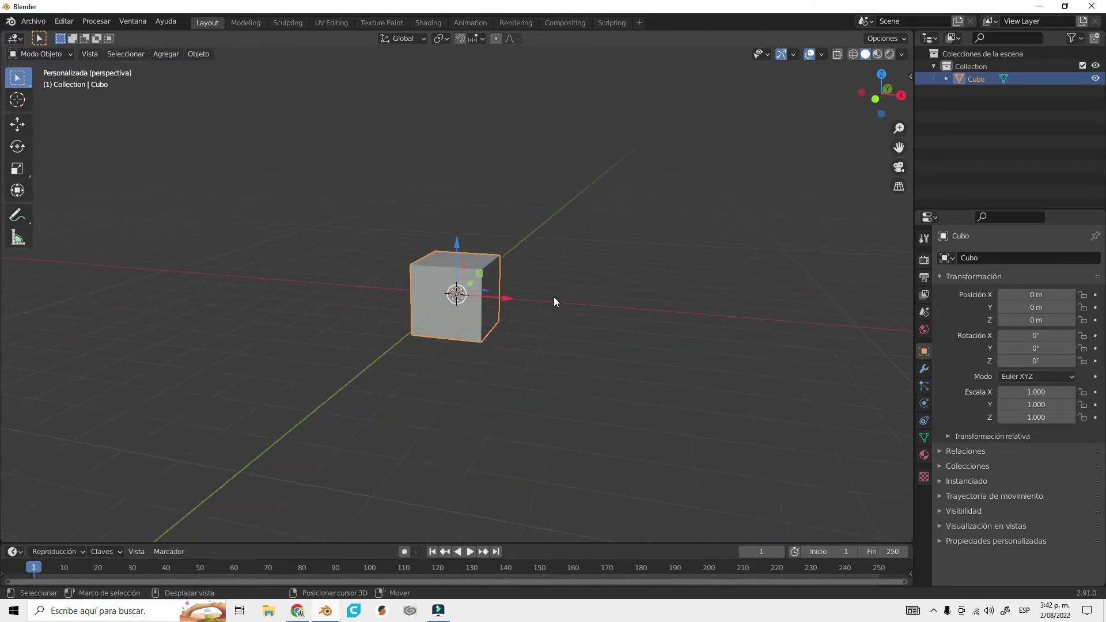
{"action": "mouse_move", "coordinate": [555, 296]}
{"action": "middle_mouse_down"}
{"action": "mouse_move", "coordinate": [477, 299]}
{"action": "mouse_move", "coordinate": [741, 300]}
{"action": "mouse_move", "coordinate": [689, 259]}
{"action": "mouse_move", "coordinate": [609, 291]}
{"action": "mouse_move", "coordinate": [290, 278]}
{"action": "mouse_move", "coordinate": [171, 258]}
{"action": "mouse_move", "coordinate": [551, 279]}
{"action": "mouse_move", "coordinate": [521, 375]}
{"action": "mouse_move", "coordinate": [446, 284]}
{"action": "mouse_move", "coordinate": [469, 340]}
{"action": "mouse_move", "coordinate": [711, 352]}
{"action": "mouse_move", "coordinate": [694, 362]}
{"action": "mouse_move", "coordinate": [623, 348]}
{"action": "middle_mouse_up"}
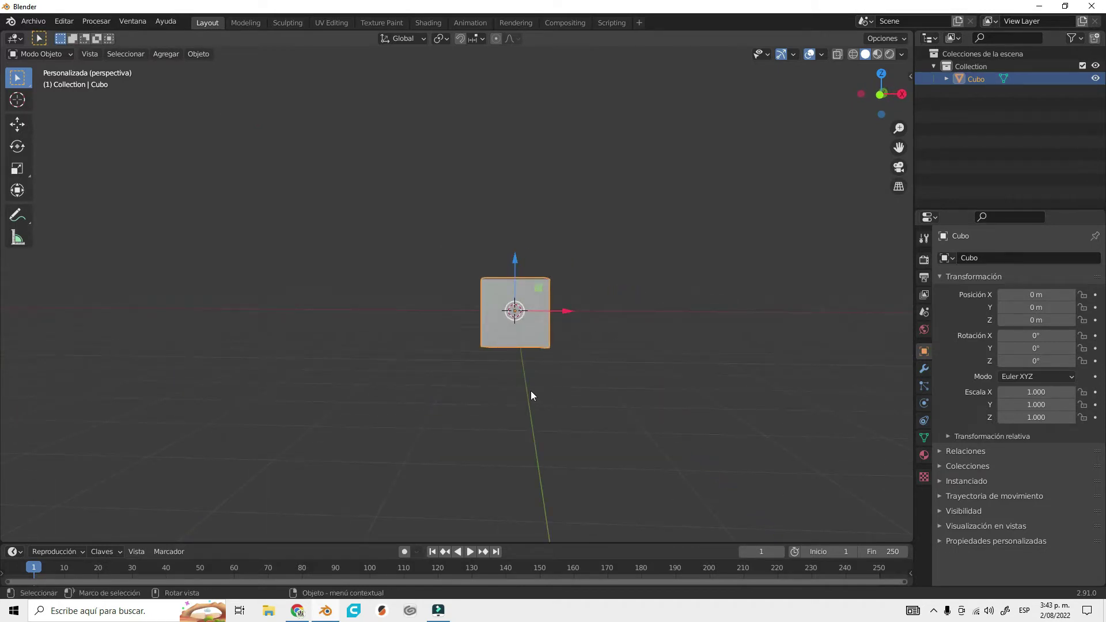
{"action": "scroll", "coordinate": [551, 323], "scroll_direction": "up", "scroll_amount": 5}
{"action": "scroll", "coordinate": [666, 316], "scroll_direction": "down", "scroll_amount": 3}
- Orbit and zoom around the cube from above and several angles, ending near the front
{"action": "middle_click_drag", "start_coordinate": [666, 315], "coordinate": [659, 387]}
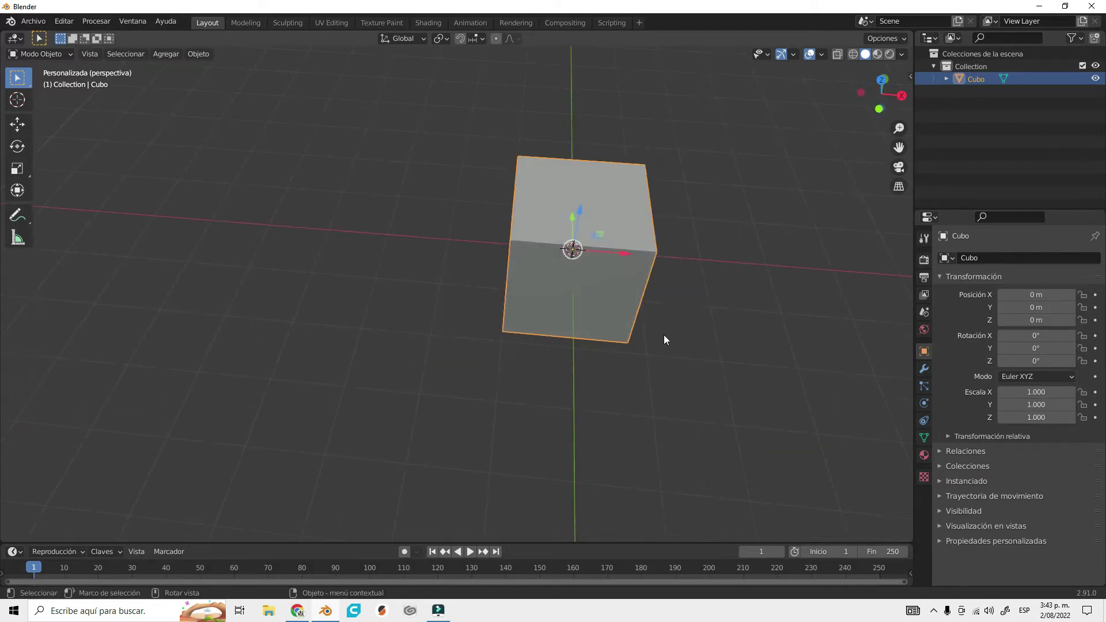
{"action": "scroll", "coordinate": [655, 346], "scroll_direction": "up", "scroll_amount": 2}
{"action": "scroll", "coordinate": [597, 289], "scroll_direction": "up", "scroll_amount": 4}
{"action": "mouse_move", "coordinate": [597, 289]}
{"action": "middle_mouse_down"}
{"action": "mouse_move", "coordinate": [479, 287]}
{"action": "mouse_move", "coordinate": [640, 408]}
{"action": "mouse_move", "coordinate": [639, 346]}
{"action": "middle_mouse_up"}
{"action": "scroll", "coordinate": [569, 397], "scroll_direction": "down", "scroll_amount": 6}
{"action": "mouse_move", "coordinate": [569, 397]}
{"action": "middle_mouse_down"}
{"action": "mouse_move", "coordinate": [561, 346]}
{"action": "mouse_move", "coordinate": [497, 377]}
{"action": "mouse_move", "coordinate": [534, 376]}
{"action": "middle_mouse_up"}
{"action": "scroll", "coordinate": [561, 346], "scroll_direction": "up", "scroll_amount": 5}
{"action": "scroll", "coordinate": [578, 341], "scroll_direction": "down", "scroll_amount": 4}
{"action": "middle_click_drag", "start_coordinate": [578, 340], "coordinate": [575, 443]}
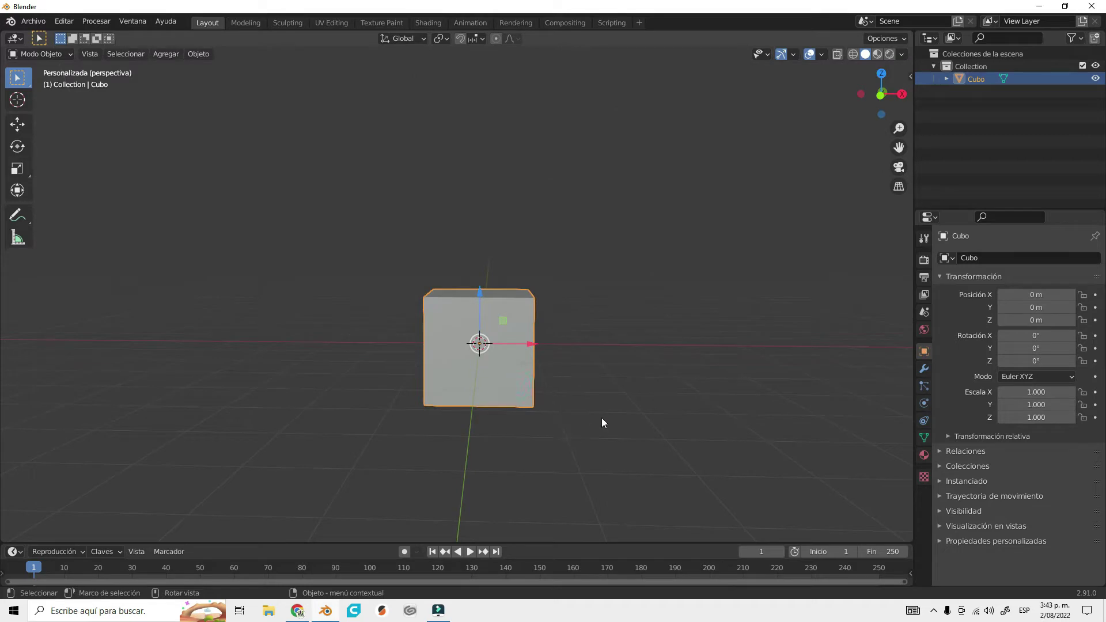
{"action": "key", "text": "s"}
{"action": "left_click", "coordinate": [764, 482]}
{"action": "mouse_move", "coordinate": [732, 451]}
{"action": "middle_mouse_down"}
{"action": "mouse_move", "coordinate": [651, 452]}
{"action": "mouse_move", "coordinate": [727, 457]}
{"action": "middle_mouse_up"}
{"action": "key", "text": "ctrl+z"}
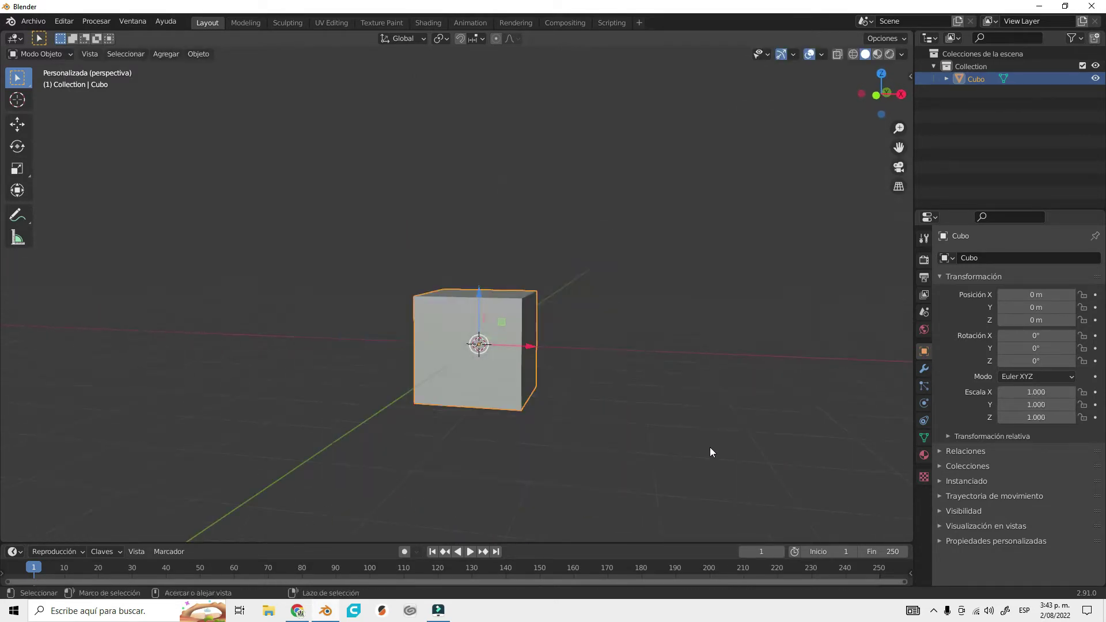
{"action": "key", "text": "s"}
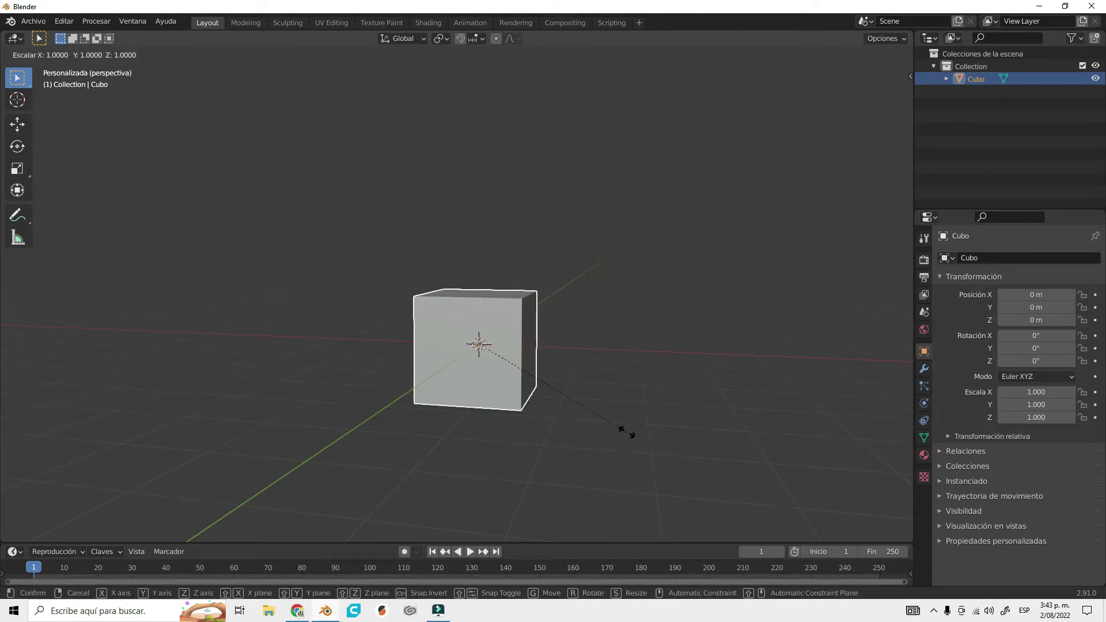
{"action": "key", "text": "x"}
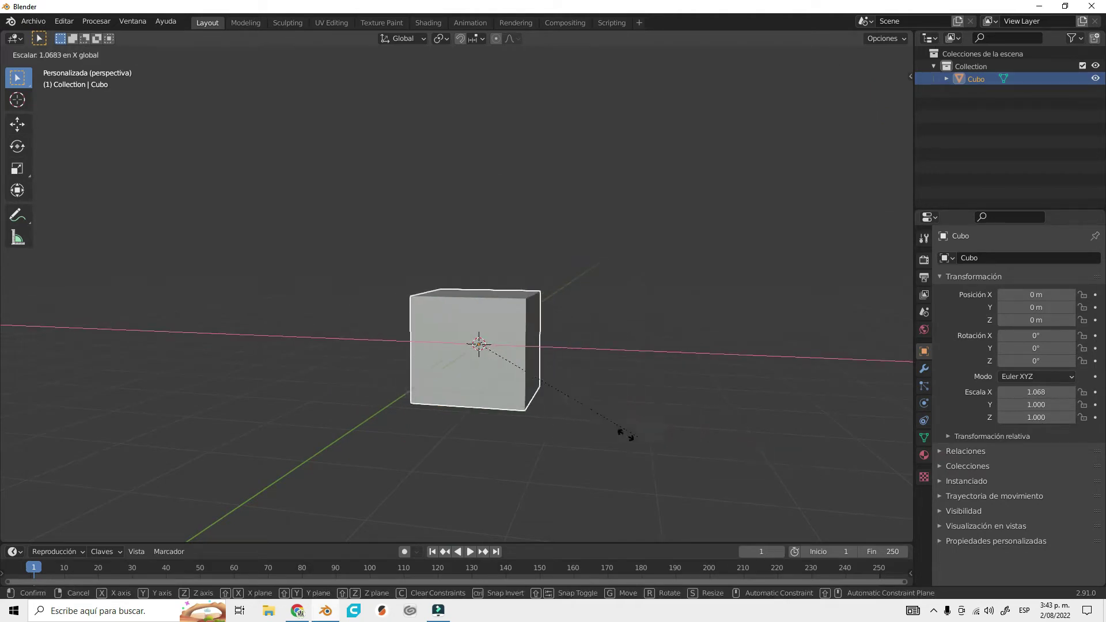
{"action": "key", "text": "y"}
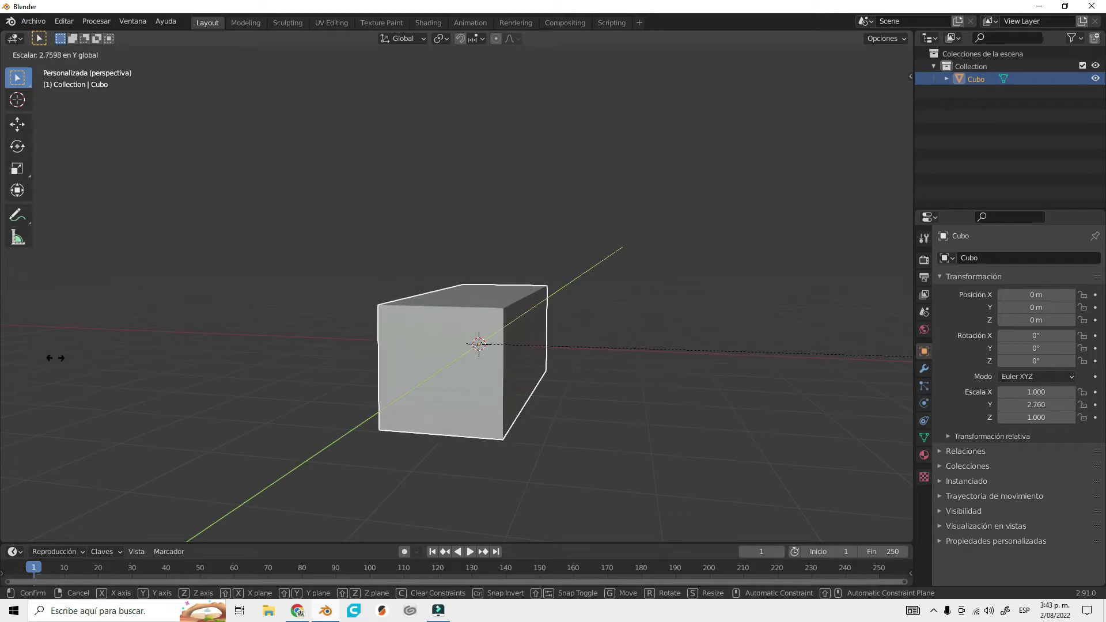
{"action": "key", "text": "z"}
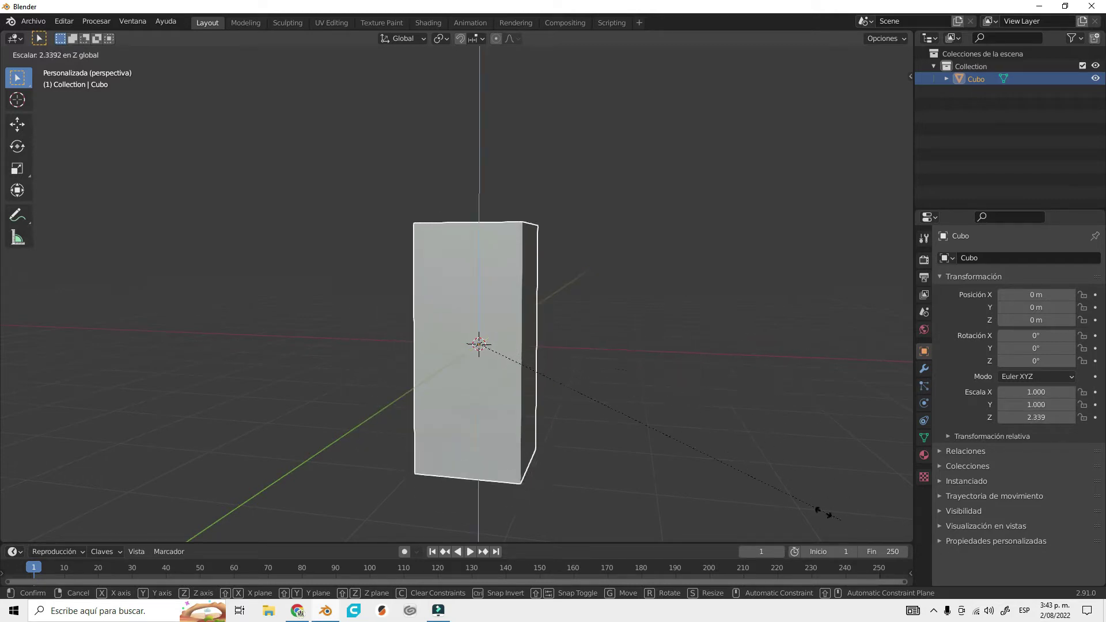
{"action": "left_click", "coordinate": [838, 517]}
{"action": "key", "text": "ctrl+z"}
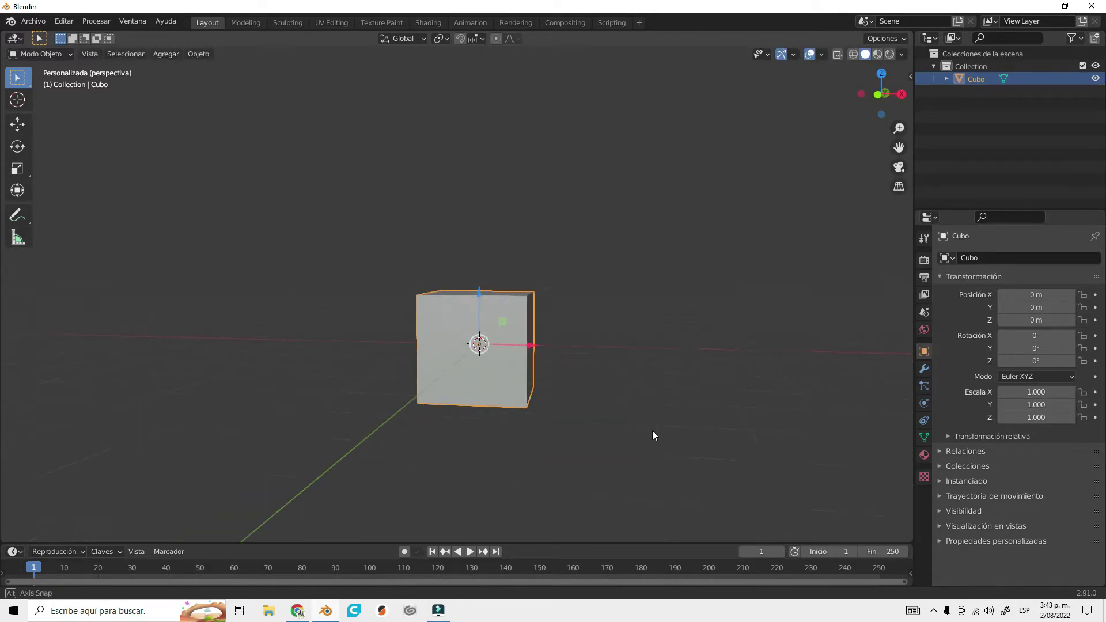
{"action": "key", "text": "r"}
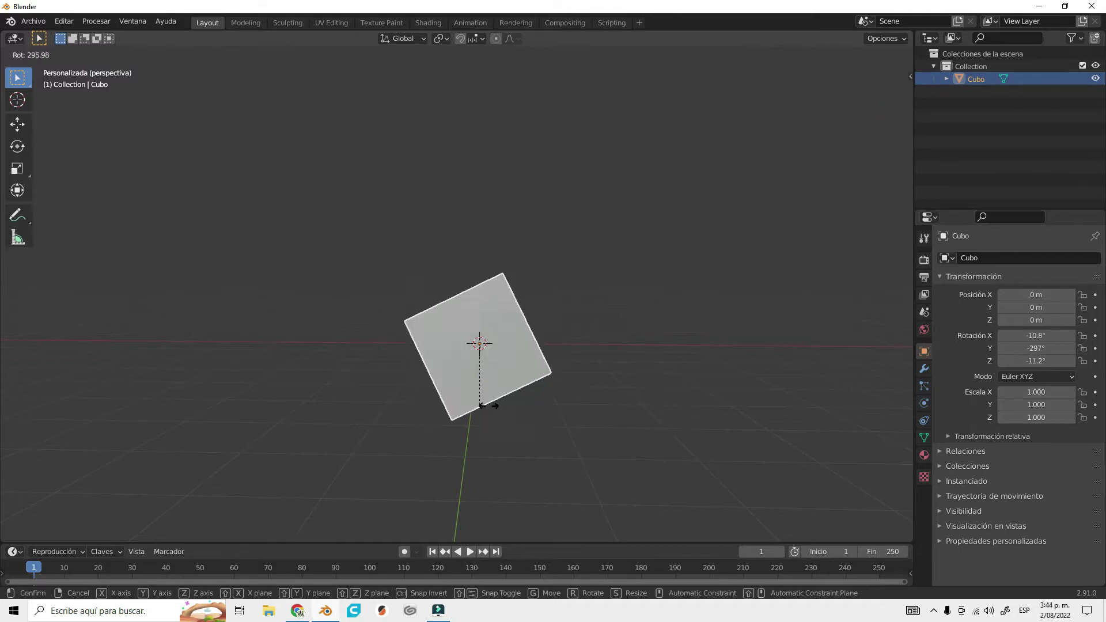
{"action": "left_click", "coordinate": [383, 390]}
{"action": "key", "text": "ctrl+z"}
{"action": "mouse_move", "coordinate": [657, 320]}
{"action": "middle_mouse_down"}
{"action": "mouse_move", "coordinate": [513, 317]}
{"action": "mouse_move", "coordinate": [529, 339]}
{"action": "middle_mouse_up"}
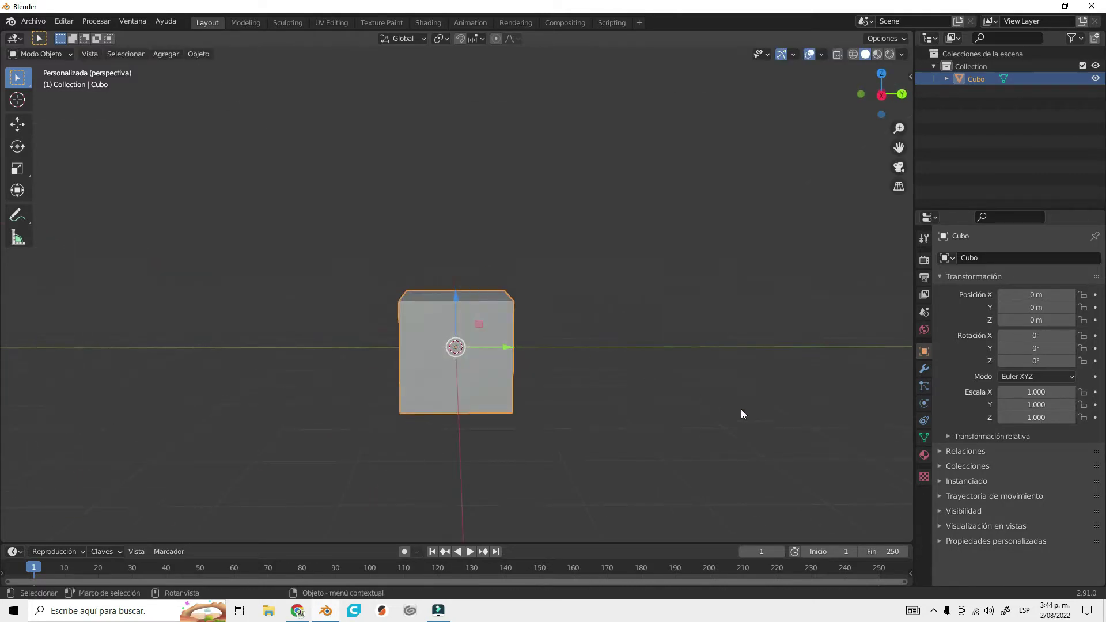
{"action": "key", "text": "r"}
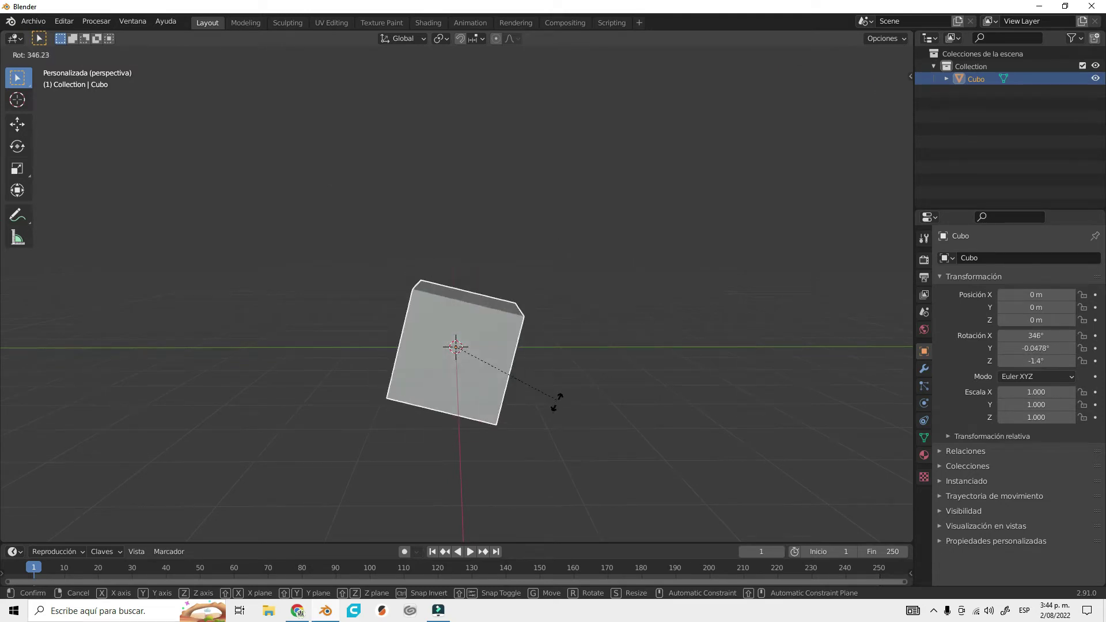
{"action": "left_click", "coordinate": [624, 350]}
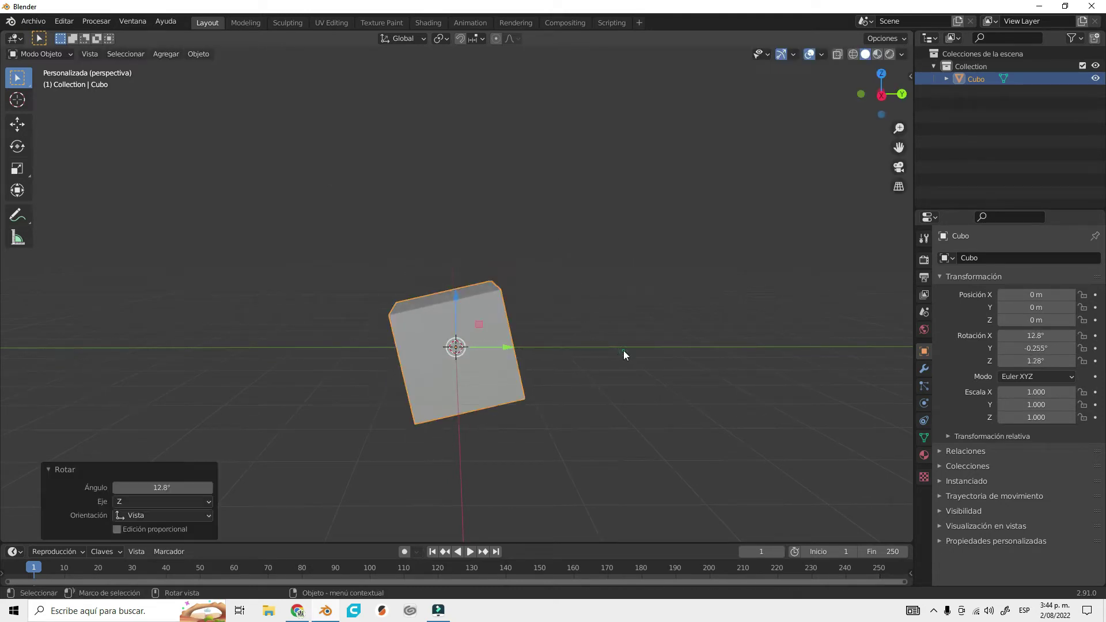
{"action": "key", "text": "ctrl+z"}
{"action": "key", "text": "KP_1"}
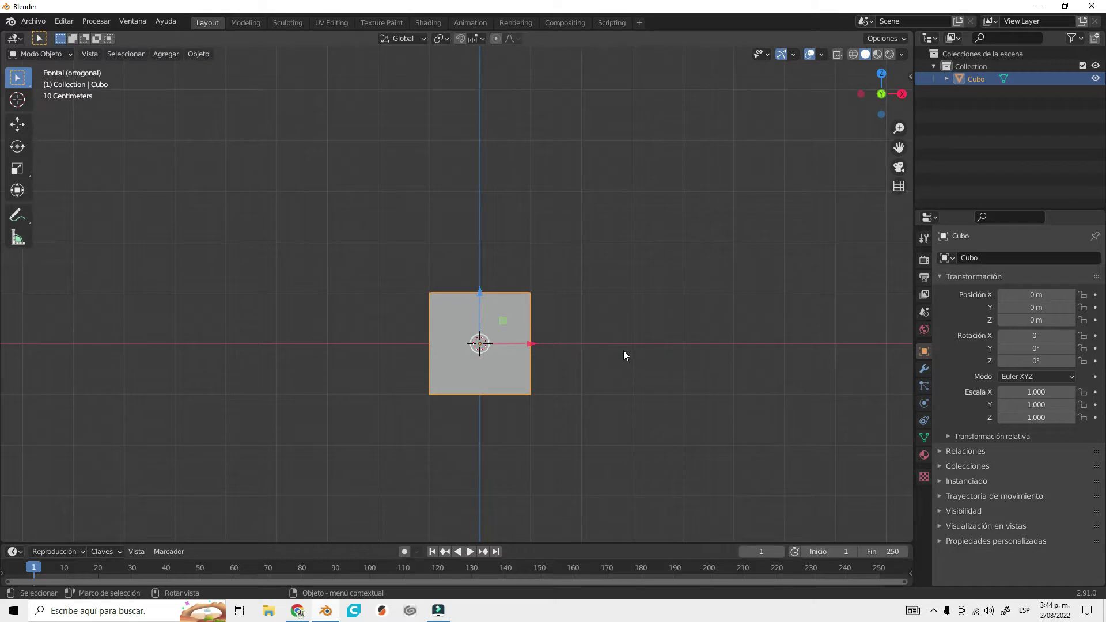
{"action": "mouse_move", "coordinate": [616, 358]}
{"action": "middle_mouse_down"}
{"action": "mouse_move", "coordinate": [572, 405]}
{"action": "mouse_move", "coordinate": [583, 367]}
{"action": "mouse_move", "coordinate": [595, 367]}
{"action": "mouse_move", "coordinate": [589, 373]}
{"action": "middle_mouse_up"}
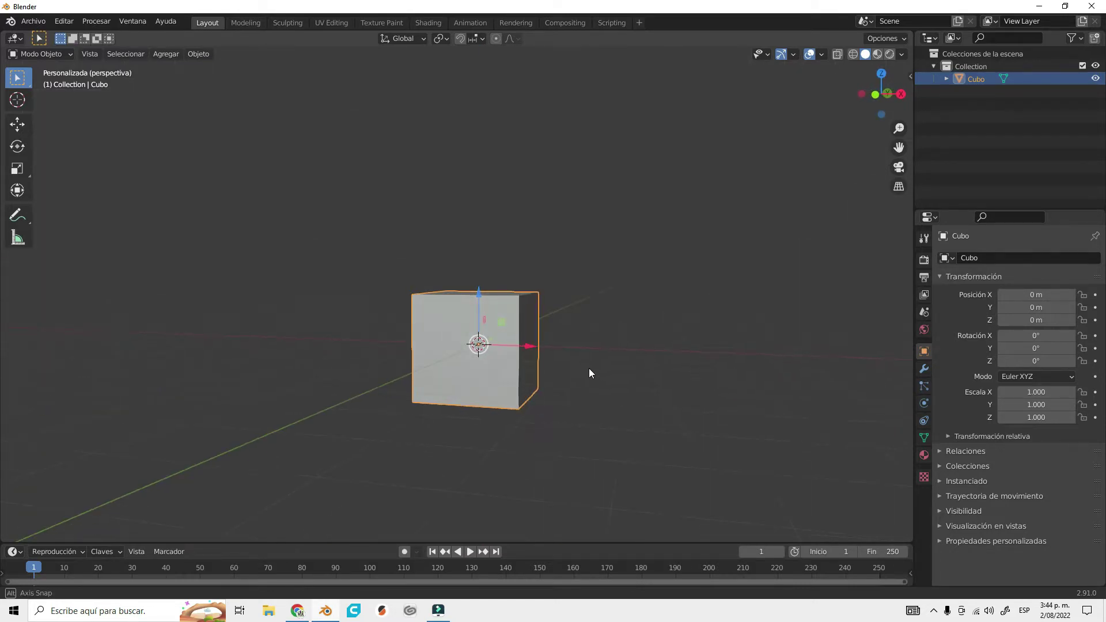
{"action": "key", "text": "KP_1"}
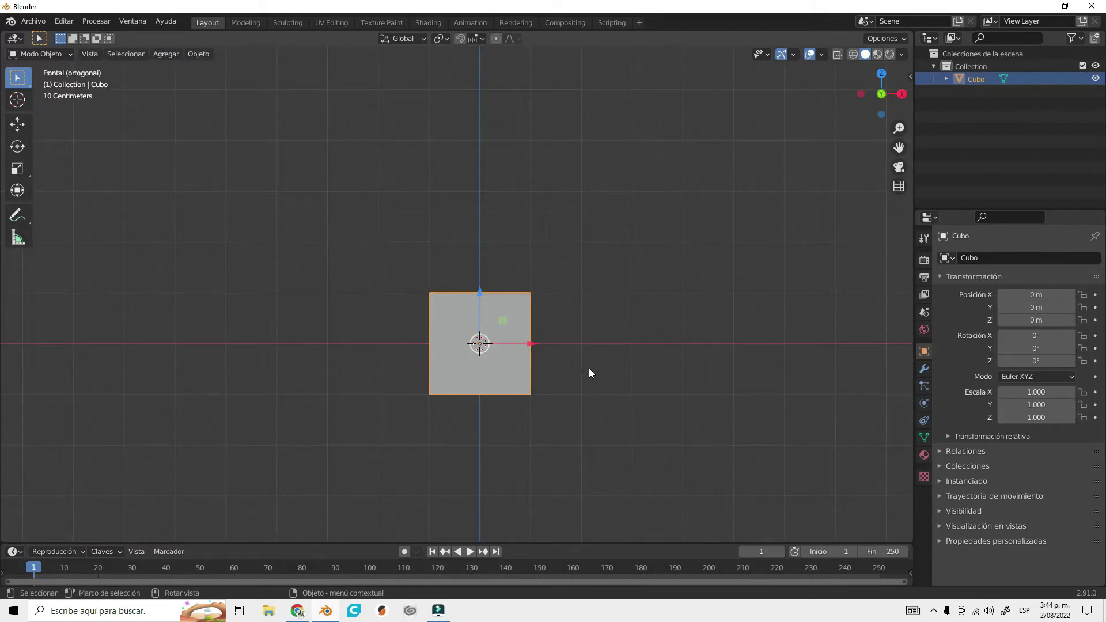
{"action": "key", "text": "KP_3"}
{"action": "key", "text": "KP_7"}
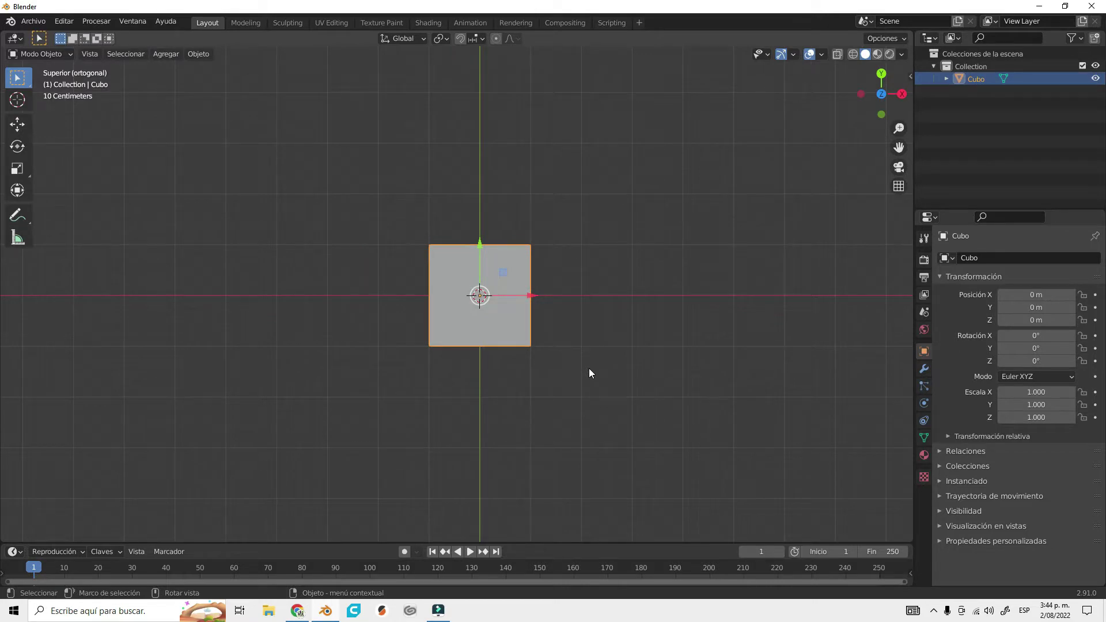
{"action": "key", "text": "KP_1"}
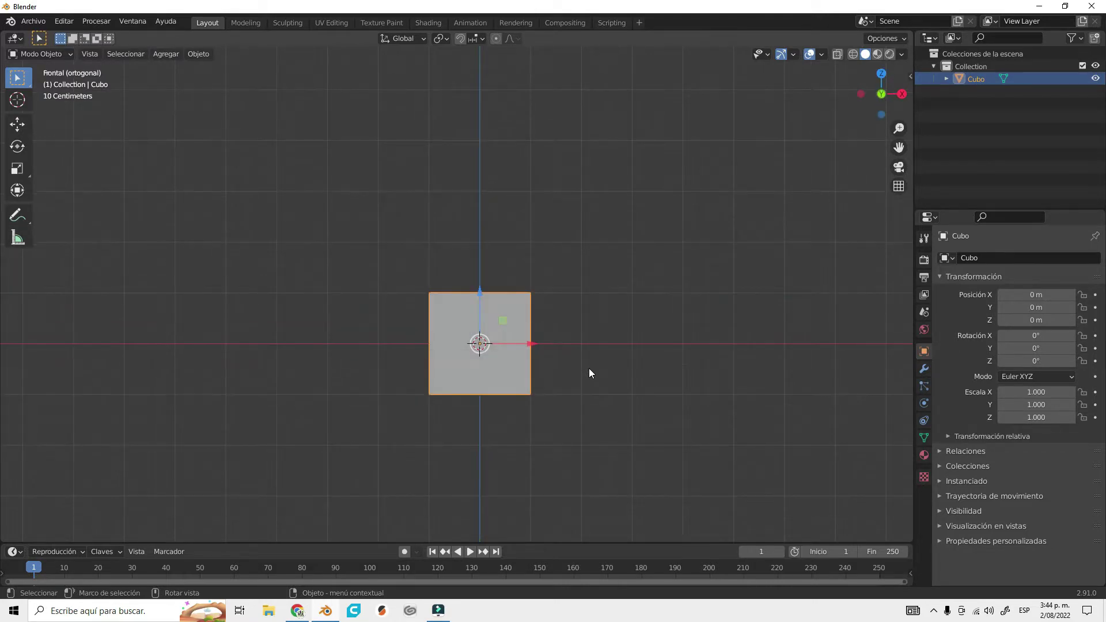
{"action": "key", "text": "r"}
{"action": "left_click", "coordinate": [413, 230]}
{"action": "key", "text": "KP_3"}
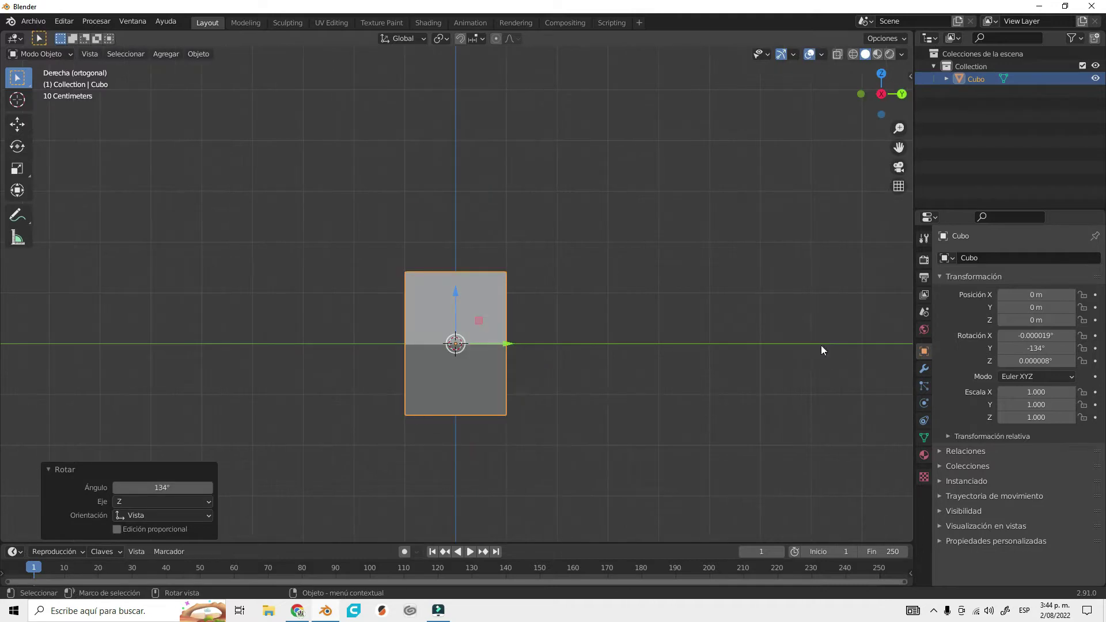
{"action": "key", "text": "r"}
{"action": "left_click", "coordinate": [674, 193]}
{"action": "key", "text": "KP_7"}
{"action": "key", "text": "r"}
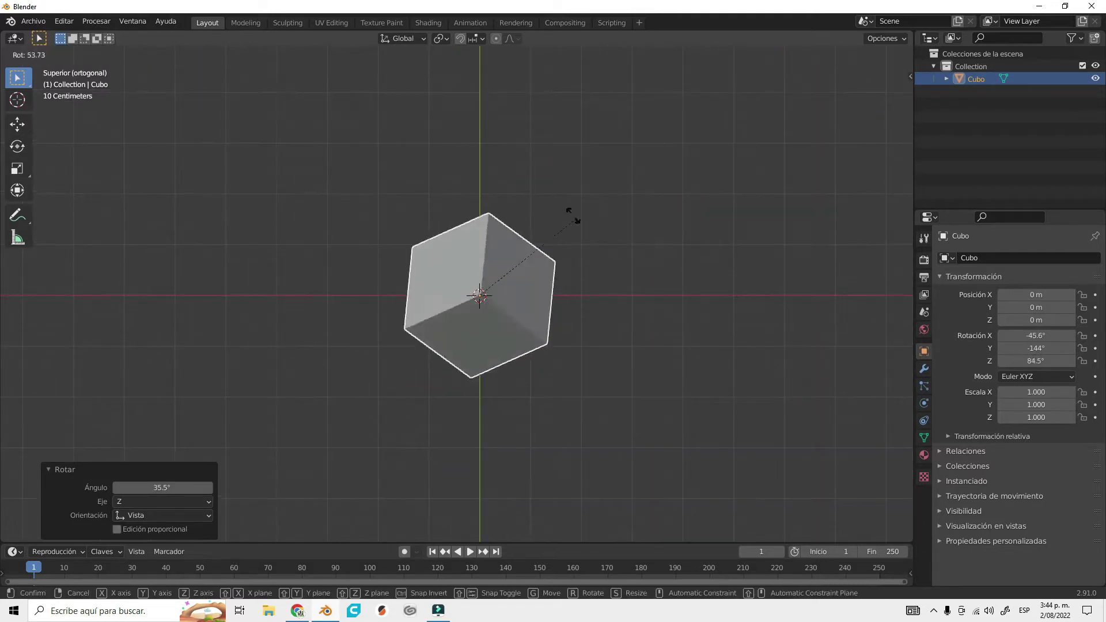
{"action": "left_click", "coordinate": [566, 211]}
{"action": "mouse_move", "coordinate": [567, 212]}
{"action": "middle_mouse_down"}
{"action": "mouse_move", "coordinate": [500, 387]}
{"action": "mouse_move", "coordinate": [723, 423]}
{"action": "middle_mouse_up"}
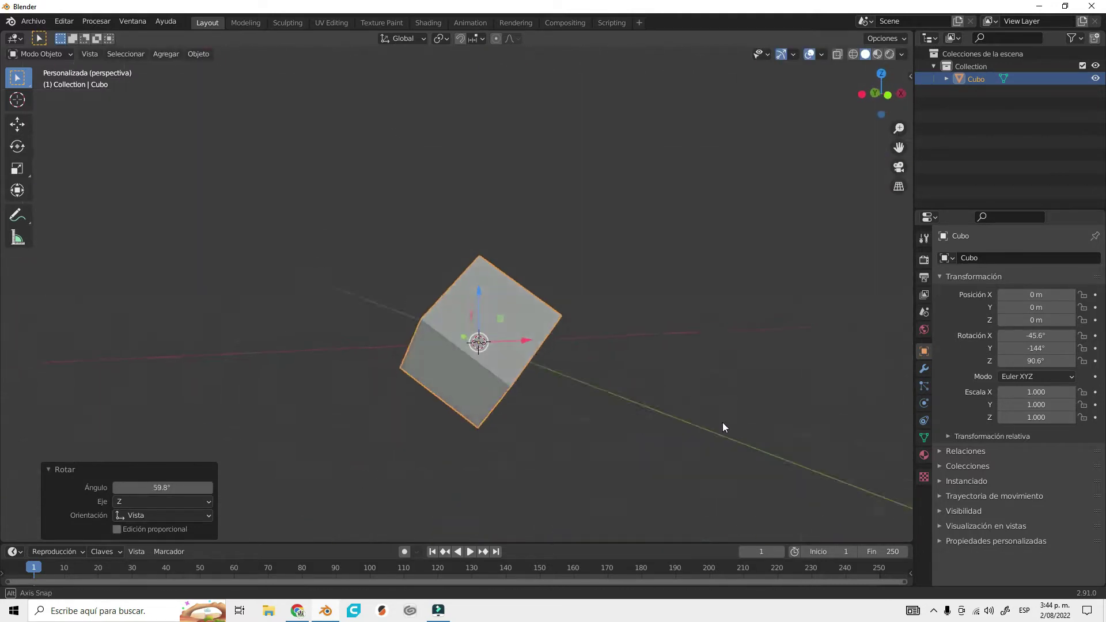
{"action": "key", "text": "KP_1"}
{"action": "key", "text": "alt+r"}
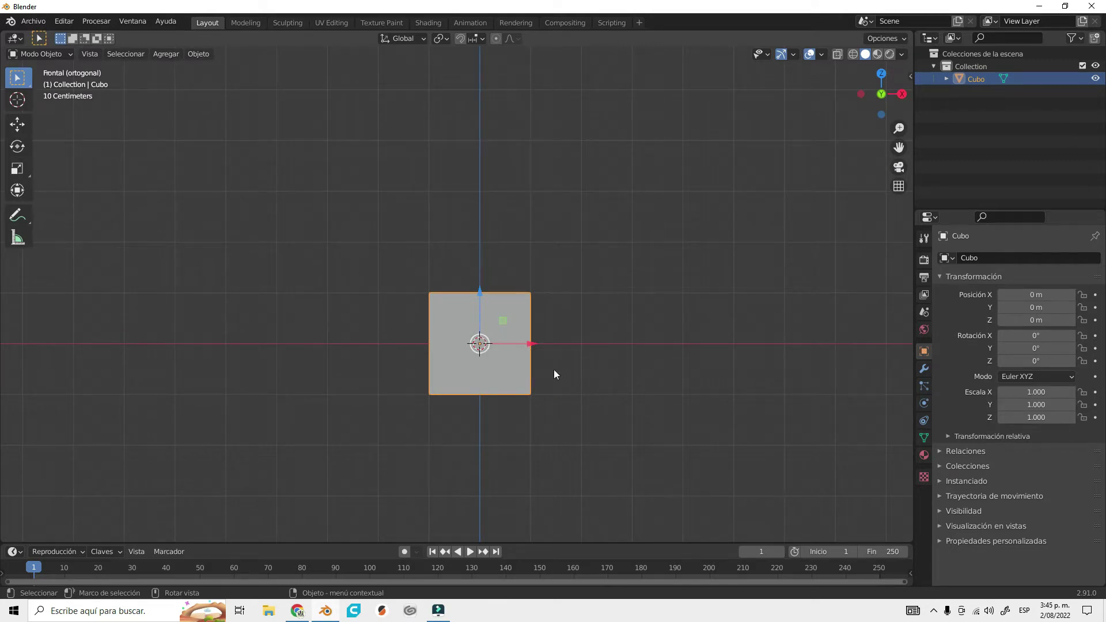
- Move the cube around with G in the front and right-side views
{"action": "key", "text": "g"}
{"action": "left_click", "coordinate": [523, 329]}
{"action": "middle_click_drag", "start_coordinate": [524, 331], "coordinate": [524, 329]}
{"action": "key", "text": "KP_1"}
{"action": "key", "text": "g"}
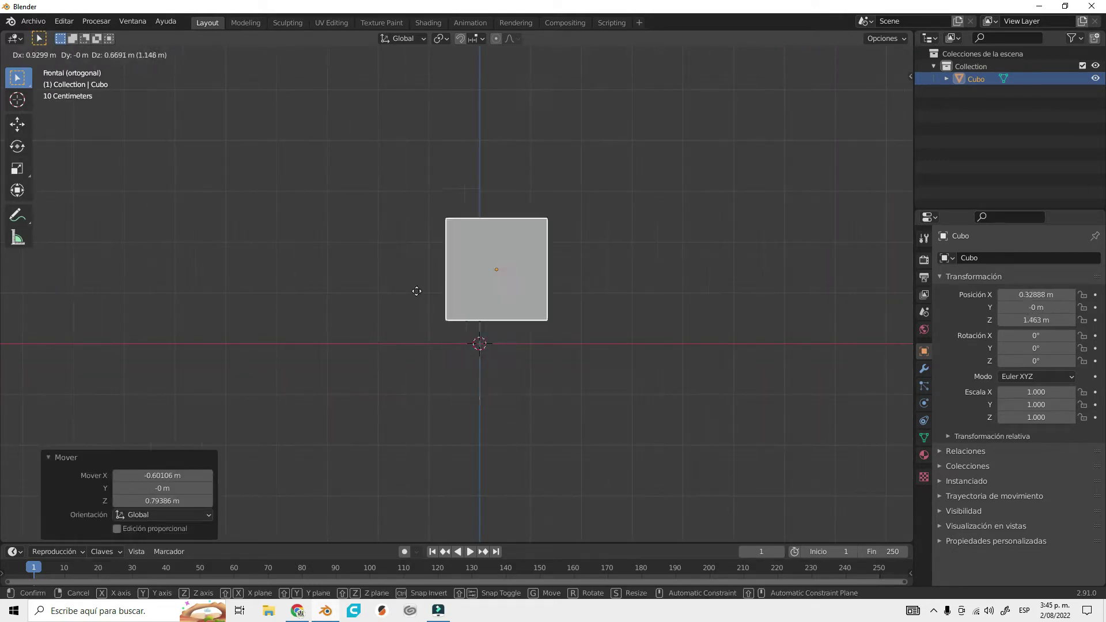
{"action": "left_click", "coordinate": [519, 368]}
{"action": "key", "text": "KP_3"}
{"action": "key", "text": "g"}
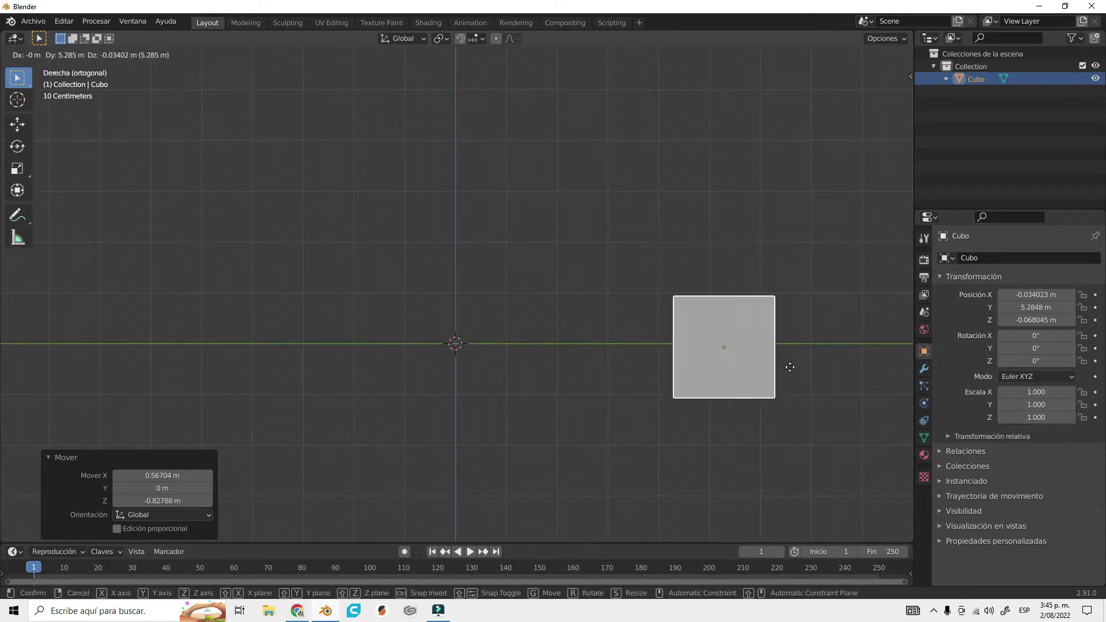
{"action": "left_click", "coordinate": [786, 365]}
{"action": "key", "text": "KP_1"}
- Bring the cube back to near the world origin from the top and front views
{"action": "middle_click_drag", "start_coordinate": [788, 367], "coordinate": [793, 370]}
{"action": "key", "text": "KP_7"}
{"action": "key", "text": "g"}
{"action": "left_click", "coordinate": [532, 68]}
{"action": "key", "text": "KP_1"}
{"action": "key", "text": "g"}
{"action": "left_click", "coordinate": [480, 345]}
{"action": "left_click_drag", "start_coordinate": [481, 348], "coordinate": [481, 343]}
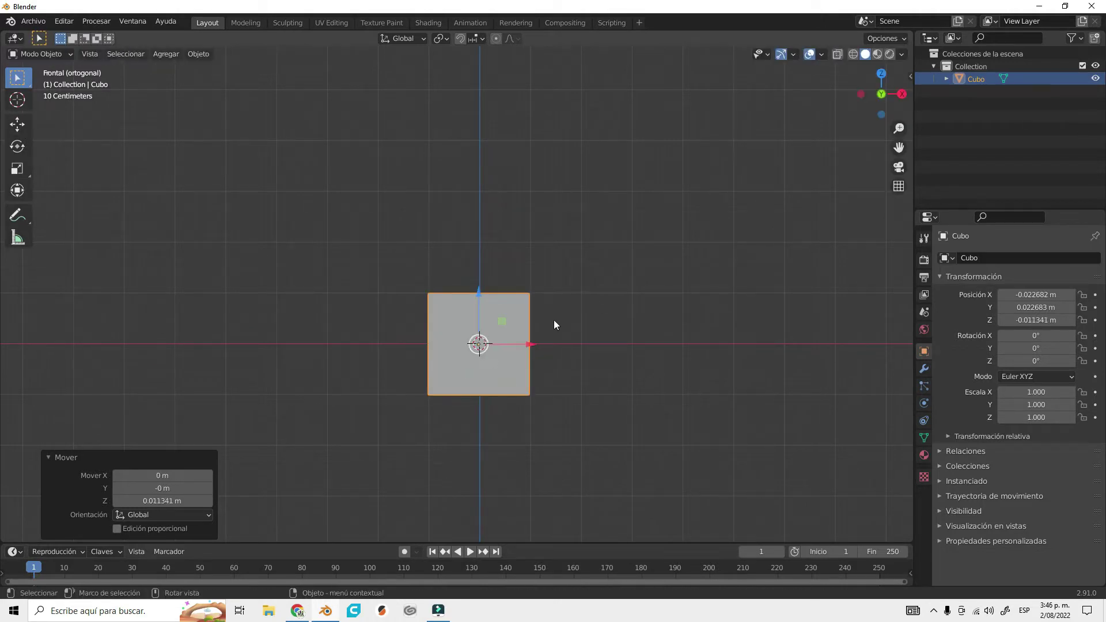
- Rotate the cube freely with the Rotate tool, then undo the rotation
{"action": "left_click", "coordinate": [17, 146]}
{"action": "left_click_drag", "start_coordinate": [533, 322], "coordinate": [576, 369]}
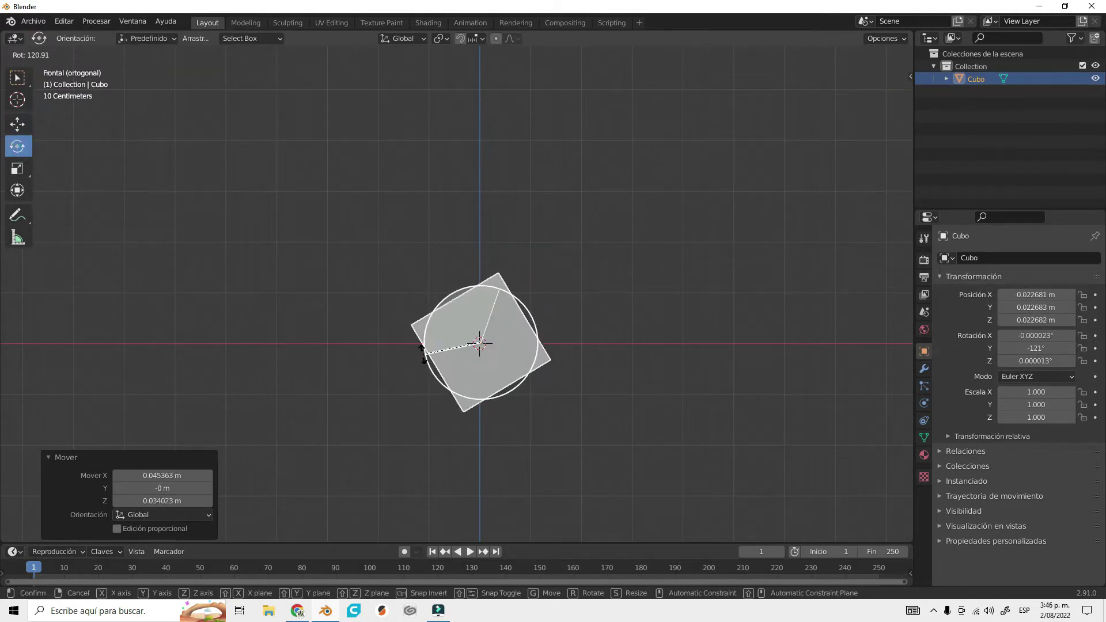
{"action": "middle_click_drag", "start_coordinate": [576, 368], "coordinate": [625, 317]}
{"action": "mouse_move", "coordinate": [477, 354]}
{"action": "left_mouse_down"}
{"action": "mouse_move", "coordinate": [495, 369]}
{"action": "mouse_move", "coordinate": [506, 410]}
{"action": "left_mouse_up"}
{"action": "left_click", "coordinate": [17, 168]}
{"action": "key", "text": "ctrl+z"}
- Tumble the cube with the Transform tool, then reset it to zero rotation and scale 1
{"action": "key", "text": "ctrl+z"}
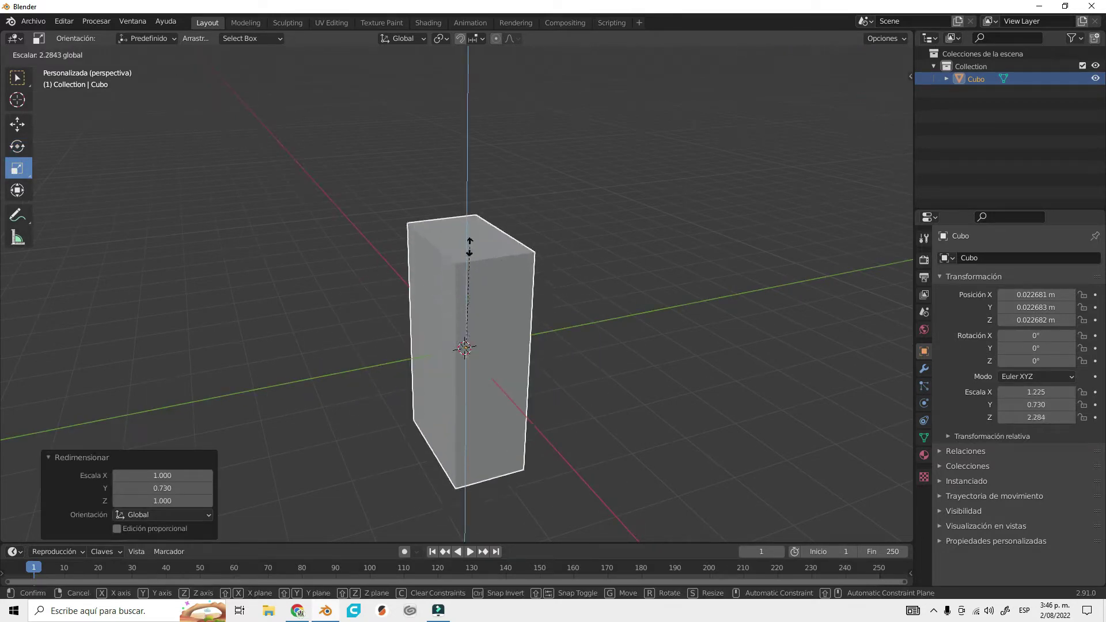
{"action": "key", "text": "KP_1"}
{"action": "left_click", "coordinate": [17, 190]}
{"action": "middle_click_drag", "start_coordinate": [312, 338], "coordinate": [438, 345]}
{"action": "mouse_move", "coordinate": [444, 345]}
{"action": "left_mouse_down"}
{"action": "mouse_move", "coordinate": [497, 367]}
{"action": "mouse_move", "coordinate": [525, 398]}
{"action": "left_mouse_up"}
{"action": "left_click_drag", "start_coordinate": [467, 350], "coordinate": [525, 422]}
{"action": "key", "text": "ctrl+z"}
{"action": "key", "text": "KP_1"}
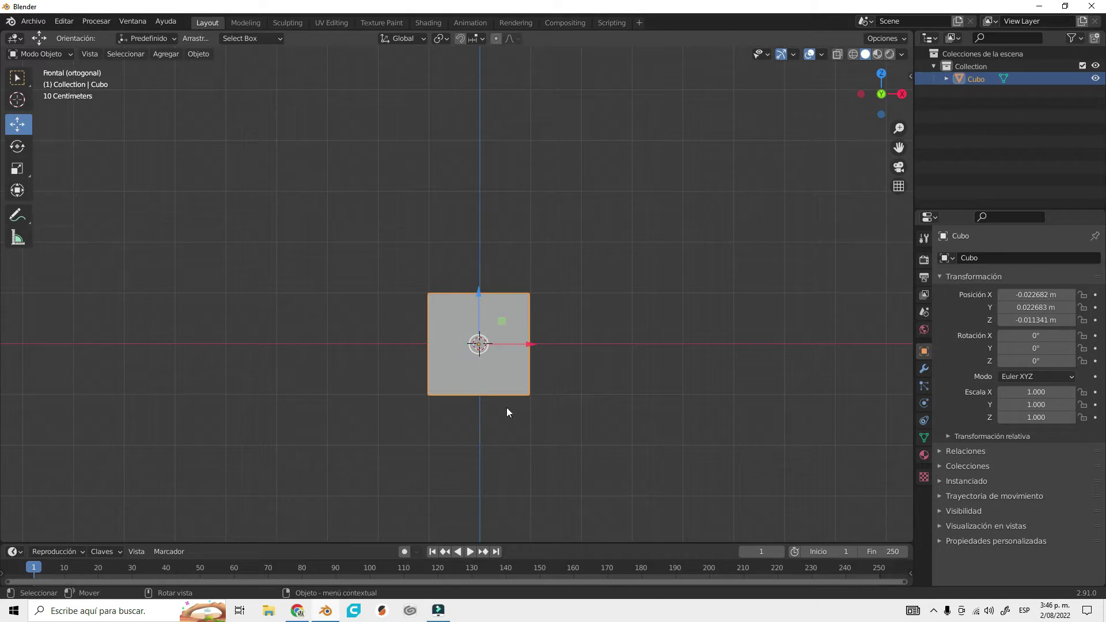
- In Edit Mode, raise the cube's top-left corner vertex along Z, then undo it
{"action": "key", "text": "Tab"}
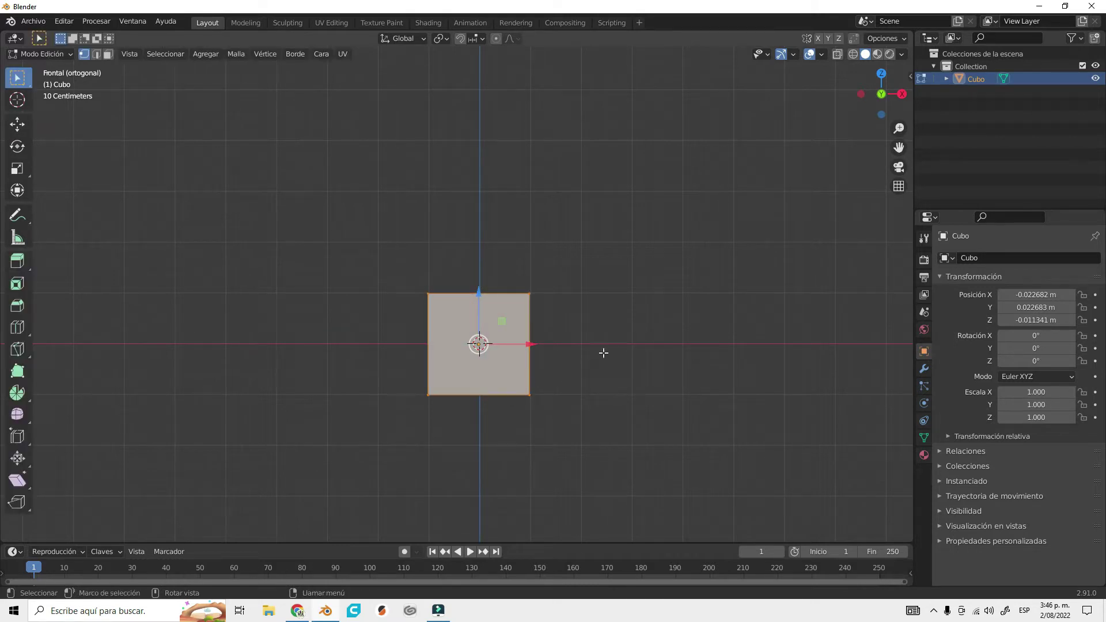
{"action": "middle_click_drag", "start_coordinate": [603, 352], "coordinate": [507, 314]}
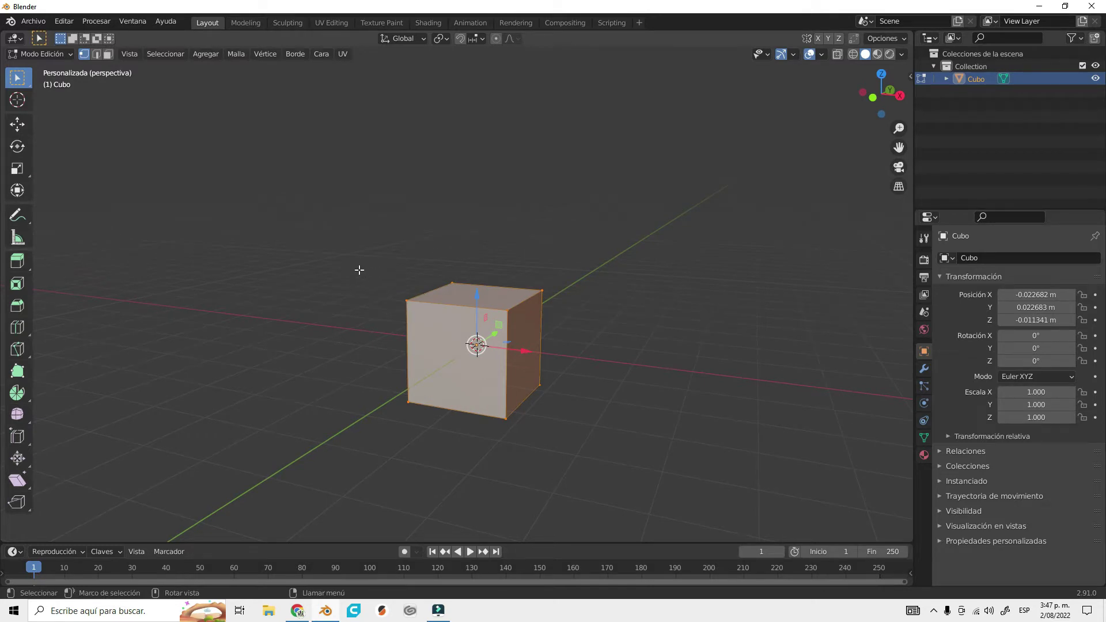
{"action": "left_click_drag", "start_coordinate": [417, 315], "coordinate": [425, 312]}
{"action": "key", "text": "KP_1"}
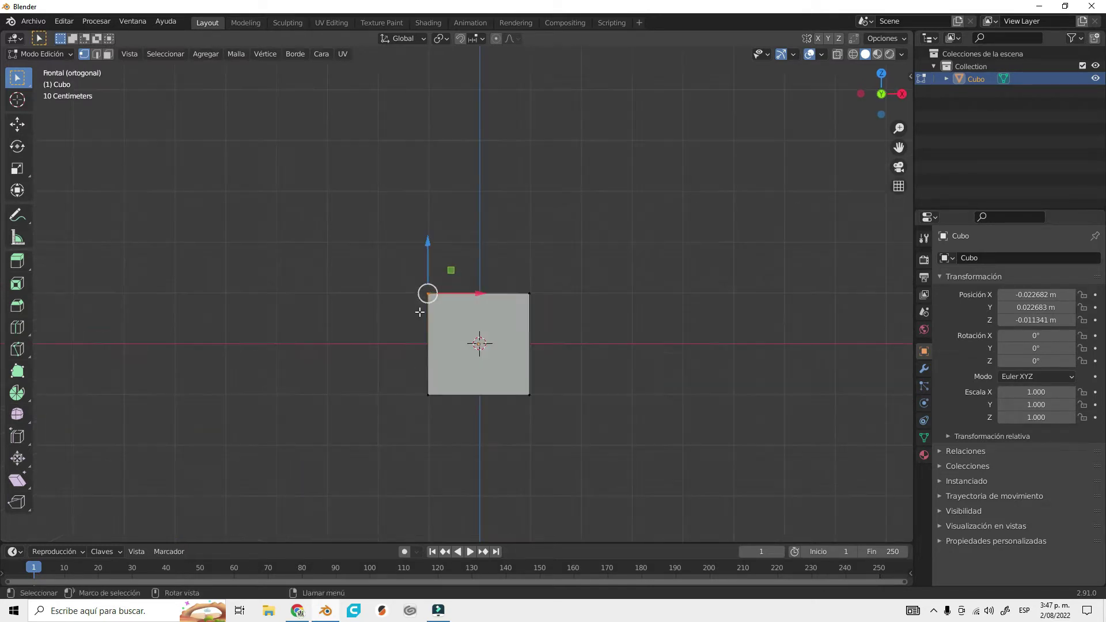
{"action": "key", "text": "g"}
{"action": "key", "text": "z"}
{"action": "left_click", "coordinate": [655, 302]}
{"action": "middle_click_drag", "start_coordinate": [655, 302], "coordinate": [786, 291]}
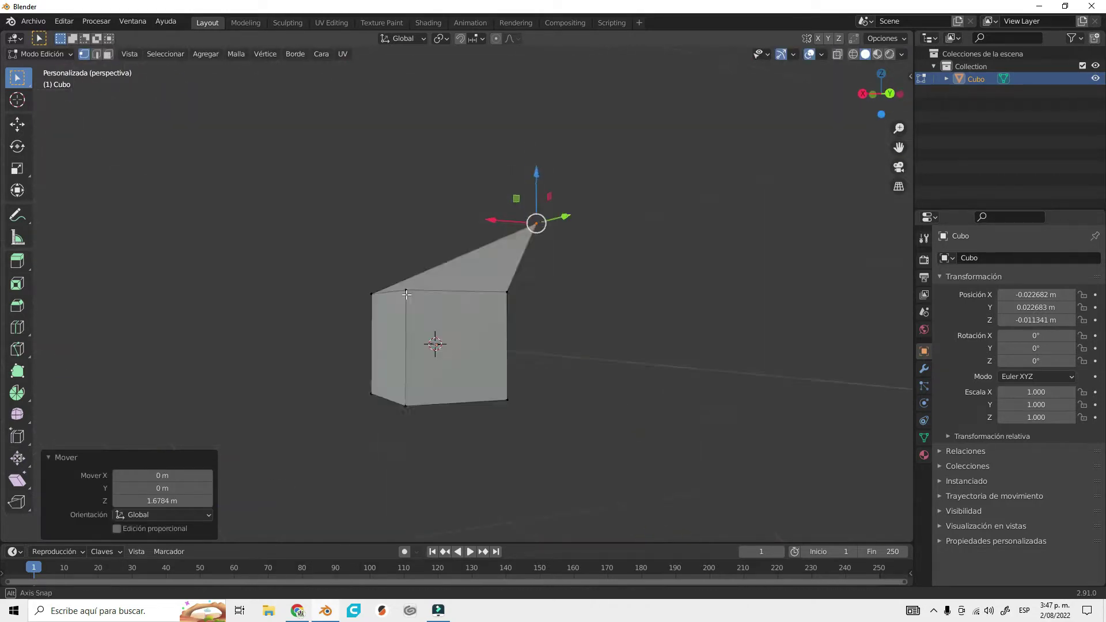
{"action": "key", "text": "KP_1"}
{"action": "key", "text": "ctrl+z"}
- Experiment by grabbing and moving selected vertices to deform the cube
{"action": "middle_click_drag", "start_coordinate": [671, 303], "coordinate": [385, 282]}
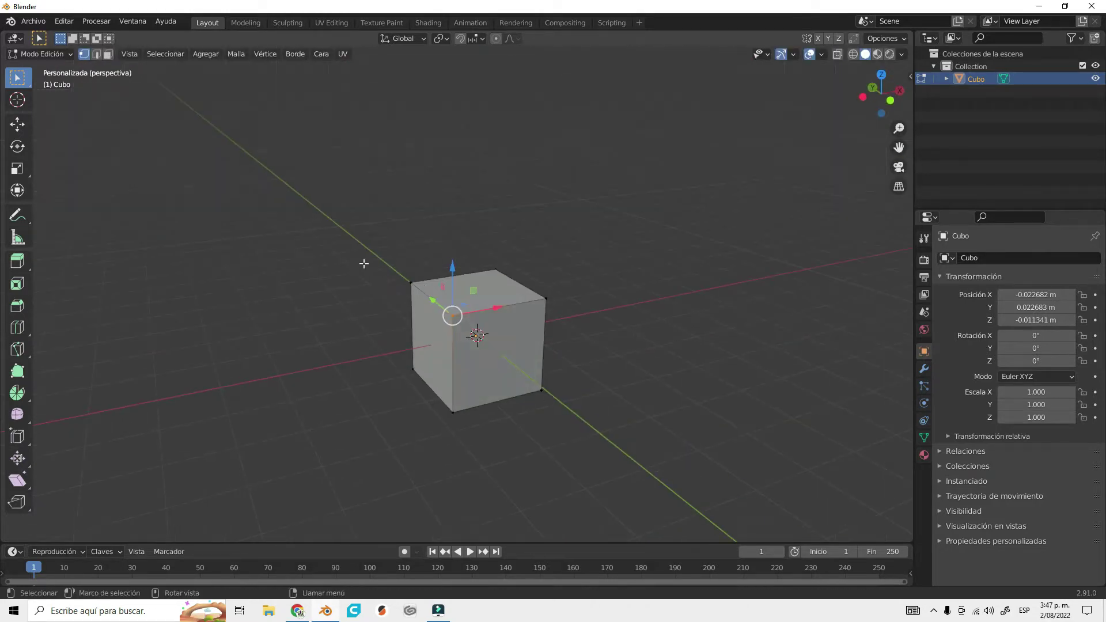
{"action": "key", "text": "g"}
{"action": "left_click", "coordinate": [823, 352]}
{"action": "left_click_drag", "start_coordinate": [334, 197], "coordinate": [579, 261]}
{"action": "mouse_move", "coordinate": [579, 261]}
{"action": "middle_mouse_down"}
{"action": "mouse_move", "coordinate": [335, 228]}
{"action": "mouse_move", "coordinate": [658, 277]}
{"action": "mouse_move", "coordinate": [717, 348]}
{"action": "mouse_move", "coordinate": [649, 375]}
{"action": "middle_mouse_up"}
{"action": "key", "text": "KP_1"}
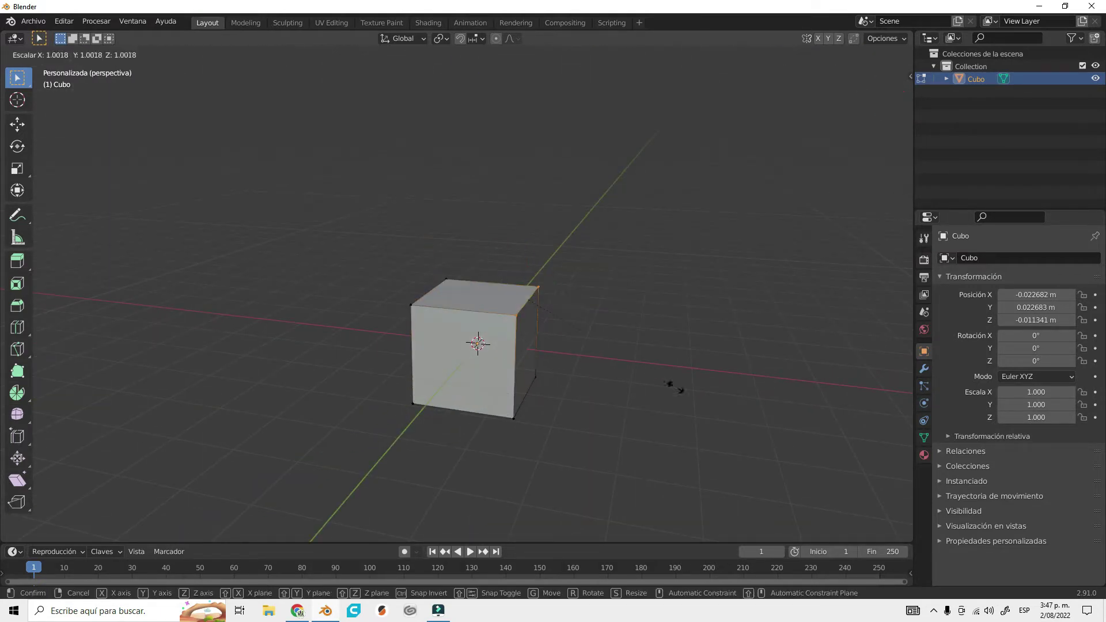
{"action": "key", "text": "g"}
{"action": "left_click", "coordinate": [526, 300]}
{"action": "middle_click_drag", "start_coordinate": [525, 301], "coordinate": [508, 312]}
- Scale the bottom-left vertex, then undo the edits to restore a plain cube
{"action": "left_click", "coordinate": [436, 403]}
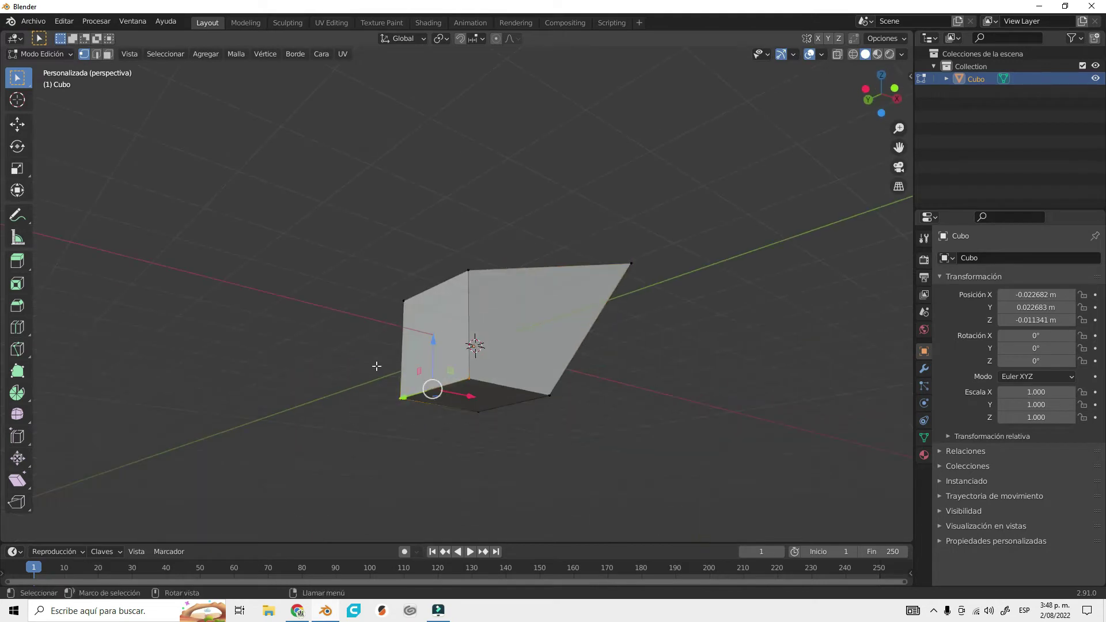
{"action": "key", "text": "s"}
{"action": "left_click", "coordinate": [477, 369]}
{"action": "mouse_move", "coordinate": [477, 369]}
{"action": "middle_mouse_down"}
{"action": "mouse_move", "coordinate": [343, 383]}
{"action": "mouse_move", "coordinate": [547, 454]}
{"action": "middle_mouse_up"}
{"action": "key", "text": "ctrl+z"}
{"action": "key", "text": "ctrl+z"}
{"action": "key", "text": "ctrl+z"}
{"action": "key", "text": "KP_1"}
{"action": "mouse_move", "coordinate": [502, 419]}
{"action": "middle_mouse_down"}
{"action": "mouse_move", "coordinate": [570, 410]}
{"action": "mouse_move", "coordinate": [593, 375]}
{"action": "middle_mouse_up"}
{"action": "key", "text": "KP_1"}
{"action": "key", "text": "KP_1"}
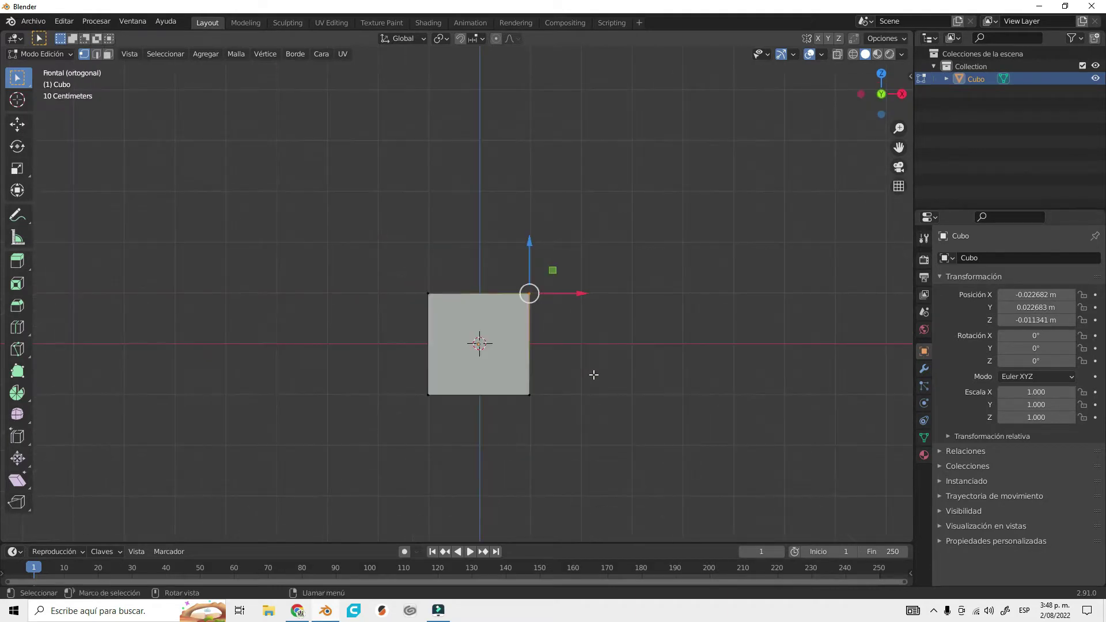
{"action": "mouse_move", "coordinate": [695, 420]}
{"action": "middle_mouse_down"}
{"action": "mouse_move", "coordinate": [520, 425]}
{"action": "mouse_move", "coordinate": [521, 451]}
{"action": "middle_mouse_up"}
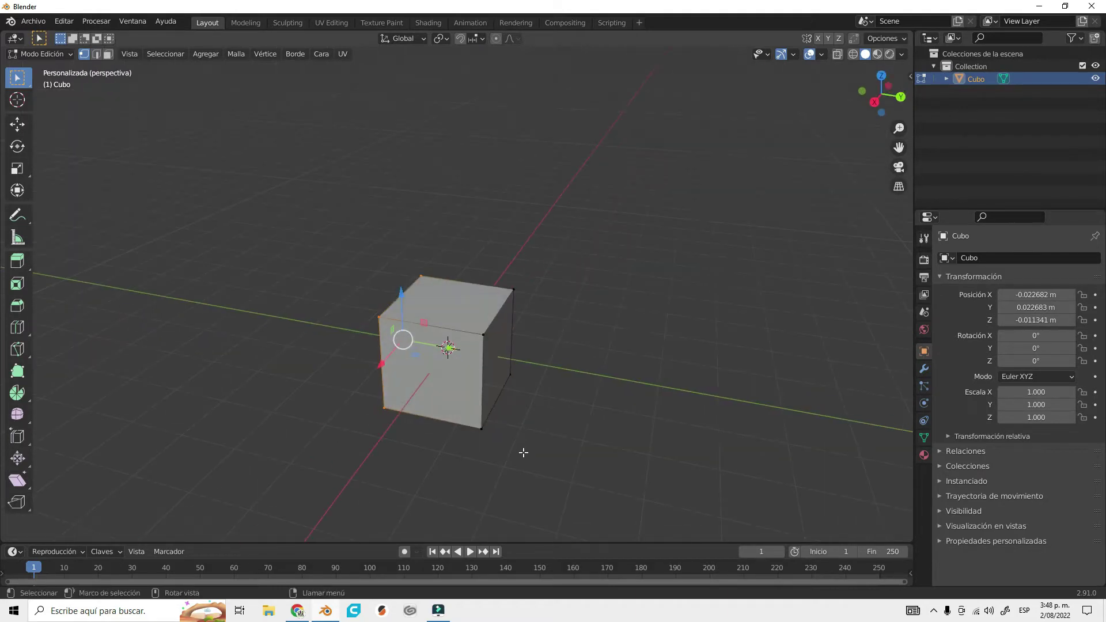
{"action": "key", "text": "KP_1"}
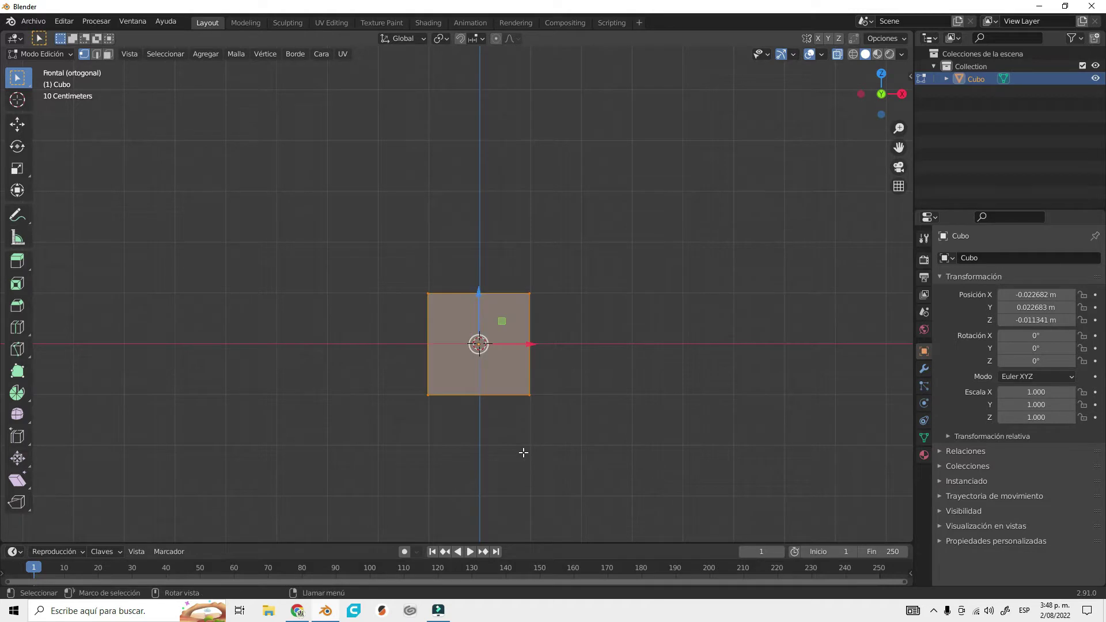
- Toggle the X-ray see-through display on and off with Alt+Z
{"action": "scroll", "coordinate": [600, 375], "scroll_direction": "up", "scroll_amount": 2}
{"action": "scroll", "coordinate": [600, 375], "scroll_direction": "down", "scroll_amount": 1}
{"action": "key", "text": "alt+z"}
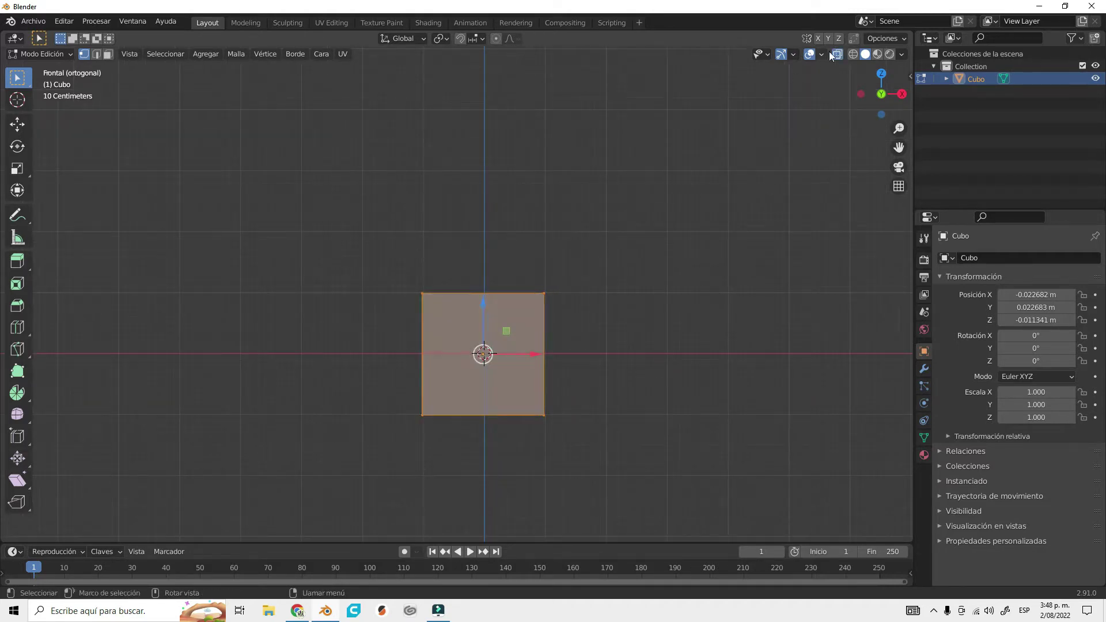
{"action": "left_click", "coordinate": [838, 56]}
{"action": "left_click", "coordinate": [837, 56]}
{"action": "middle_click_drag", "start_coordinate": [576, 390], "coordinate": [588, 353]}
{"action": "key", "text": "alt+z"}
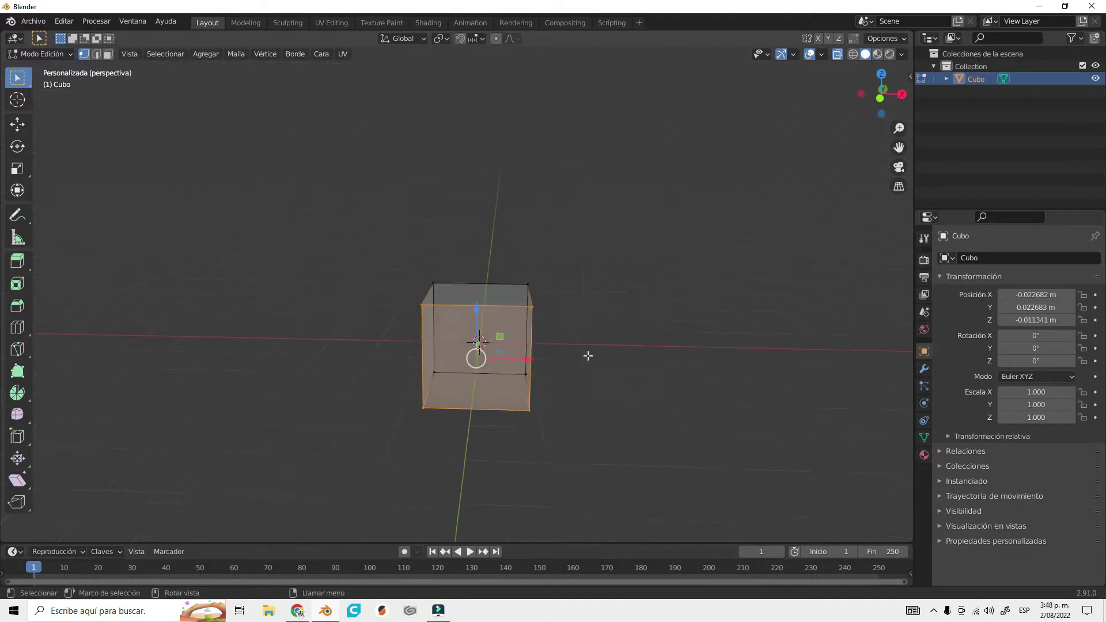
{"action": "key", "text": "b"}
- Box-select the whole cube from the side view, then leave and re-enter Edit Mode
{"action": "left_click_drag", "start_coordinate": [246, 172], "coordinate": [611, 342]}
{"action": "mouse_move", "coordinate": [659, 305]}
{"action": "middle_mouse_down"}
{"action": "mouse_move", "coordinate": [649, 279]}
{"action": "mouse_move", "coordinate": [602, 326]}
{"action": "mouse_move", "coordinate": [640, 292]}
{"action": "middle_mouse_up"}
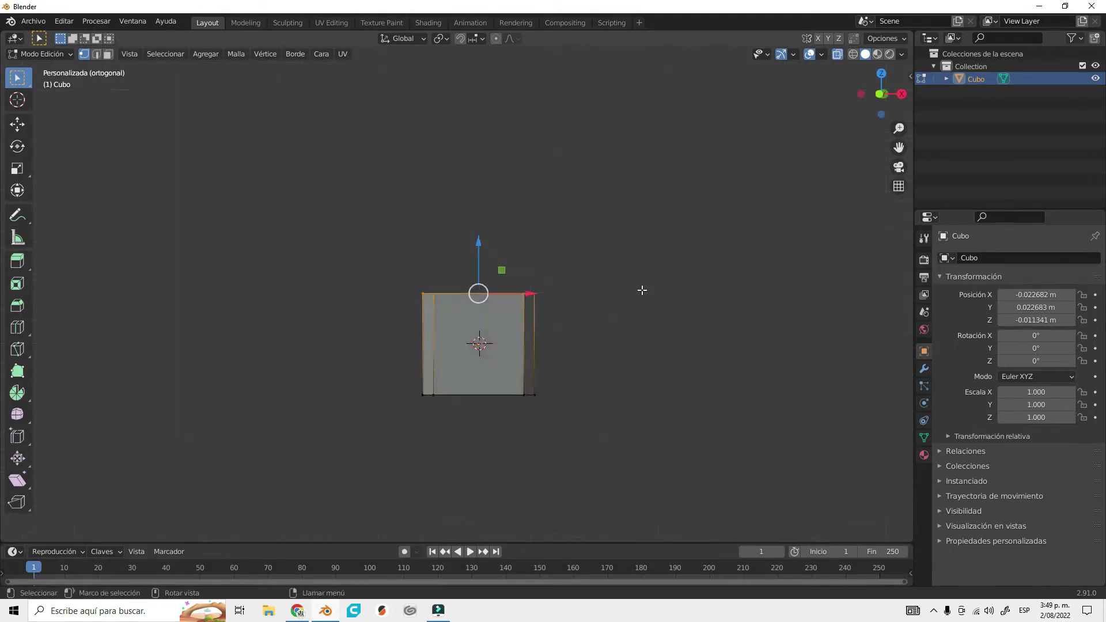
{"action": "key", "text": "KP_3"}
{"action": "left_click_drag", "start_coordinate": [296, 237], "coordinate": [626, 476]}
{"action": "mouse_move", "coordinate": [623, 402]}
{"action": "middle_mouse_down"}
{"action": "mouse_move", "coordinate": [741, 413]}
{"action": "mouse_move", "coordinate": [731, 413]}
{"action": "middle_mouse_up"}
{"action": "key", "text": "Tab"}
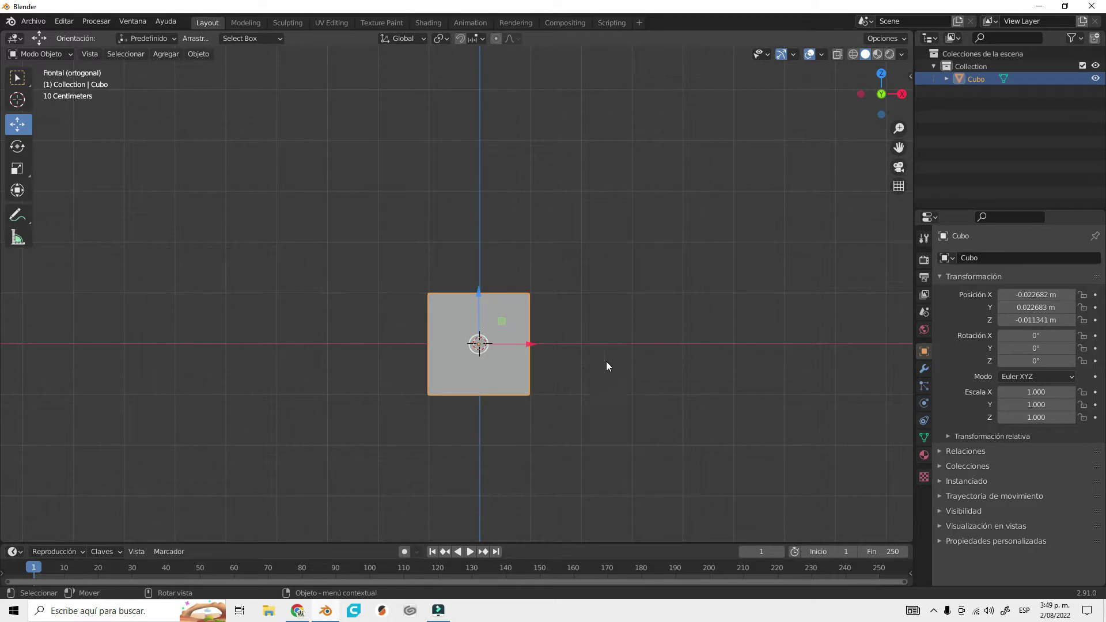
{"action": "key", "text": "Tab"}
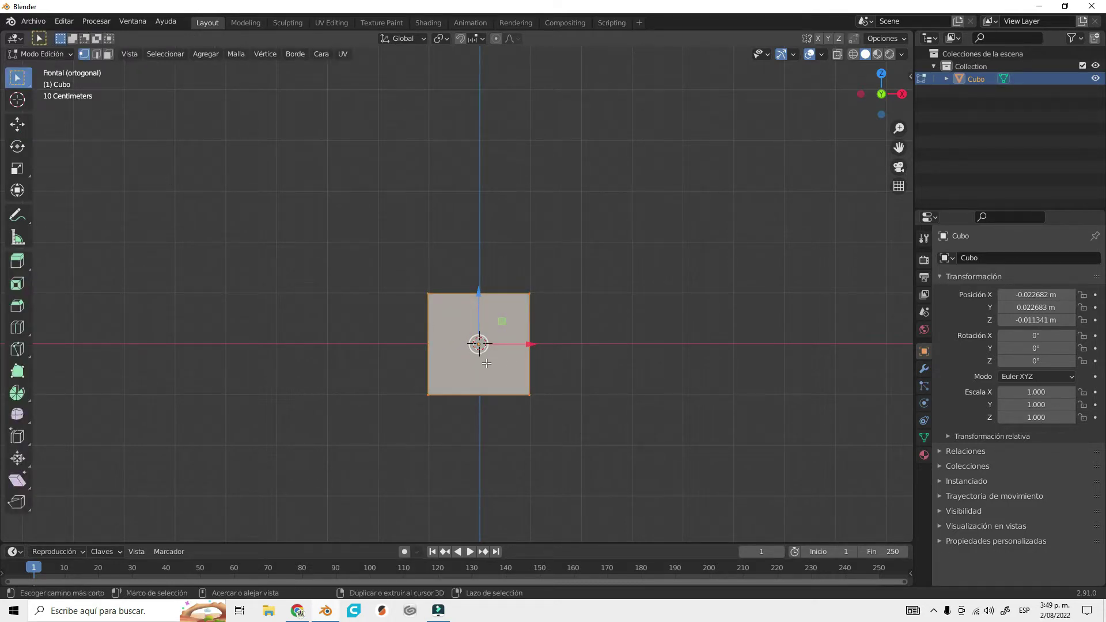
{"action": "key", "text": "ctrl+r"}
- Add two horizontal loop cuts and scale the lower loop outward into a wide base
{"action": "left_click", "coordinate": [532, 355]}
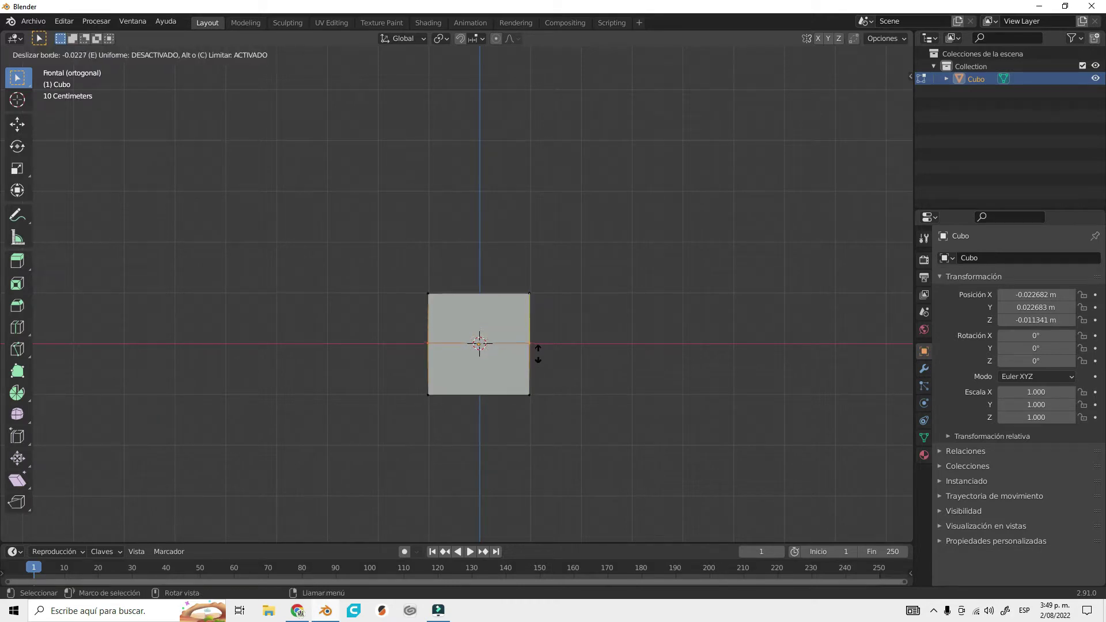
{"action": "left_click", "coordinate": [541, 318]}
{"action": "key", "text": "ctrl+r"}
{"action": "left_click", "coordinate": [539, 369]}
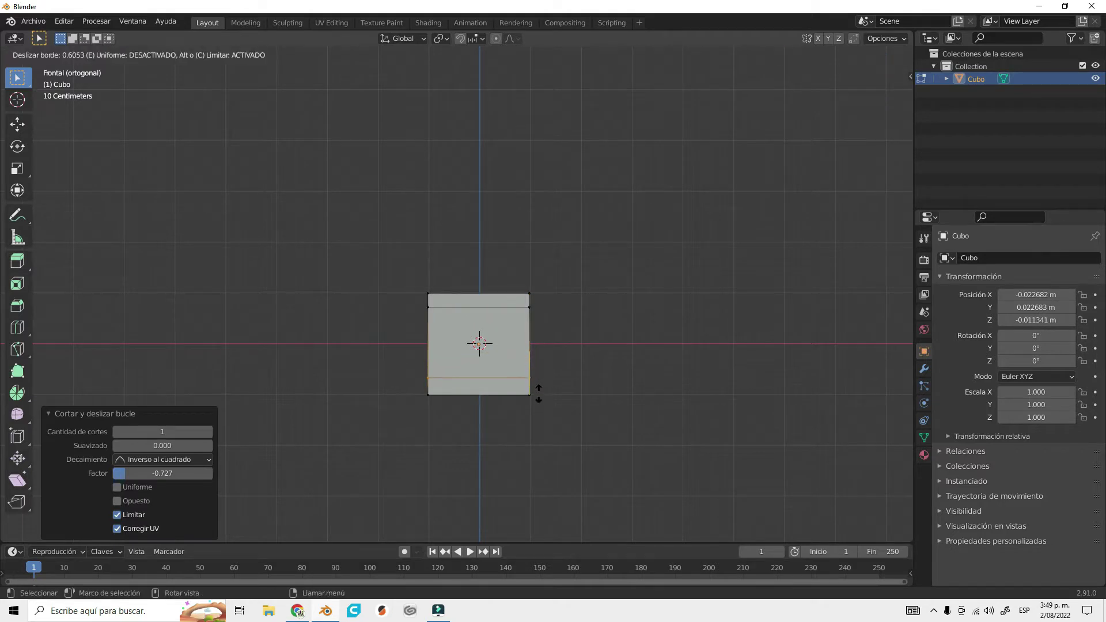
{"action": "left_click", "coordinate": [539, 393]}
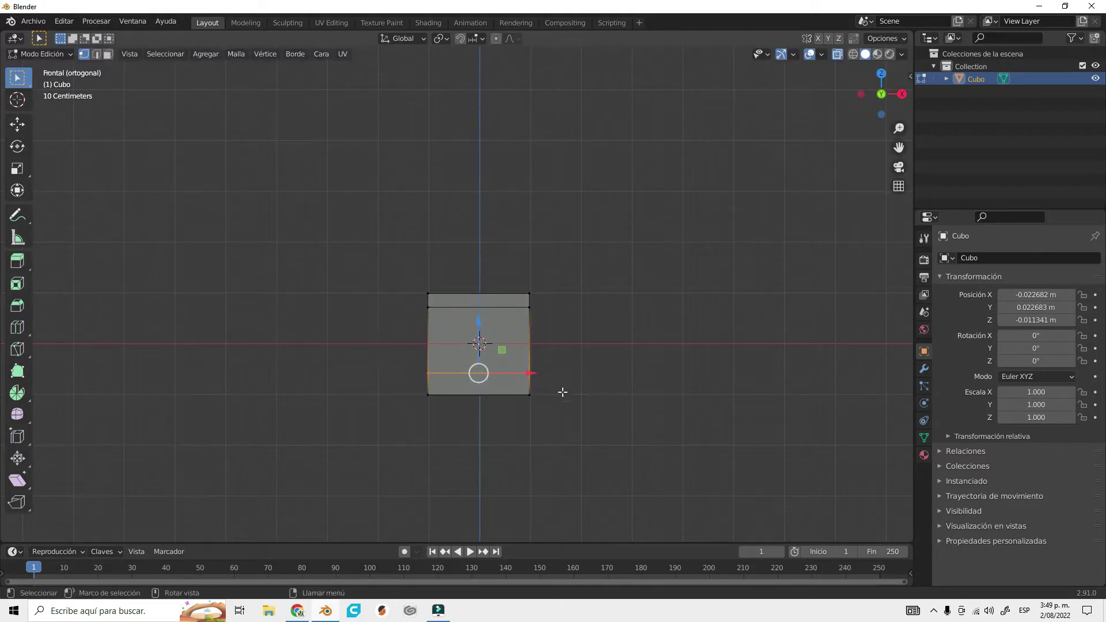
{"action": "key", "text": "s"}
{"action": "left_click", "coordinate": [691, 461]}
- Raise the upper edge loop along Z and scale it outward
{"action": "left_click", "coordinate": [400, 303], "text": "alt"}
{"action": "key", "text": "g"}
{"action": "key", "text": "z"}
{"action": "left_click", "coordinate": [488, 283]}
{"action": "key", "text": "s"}
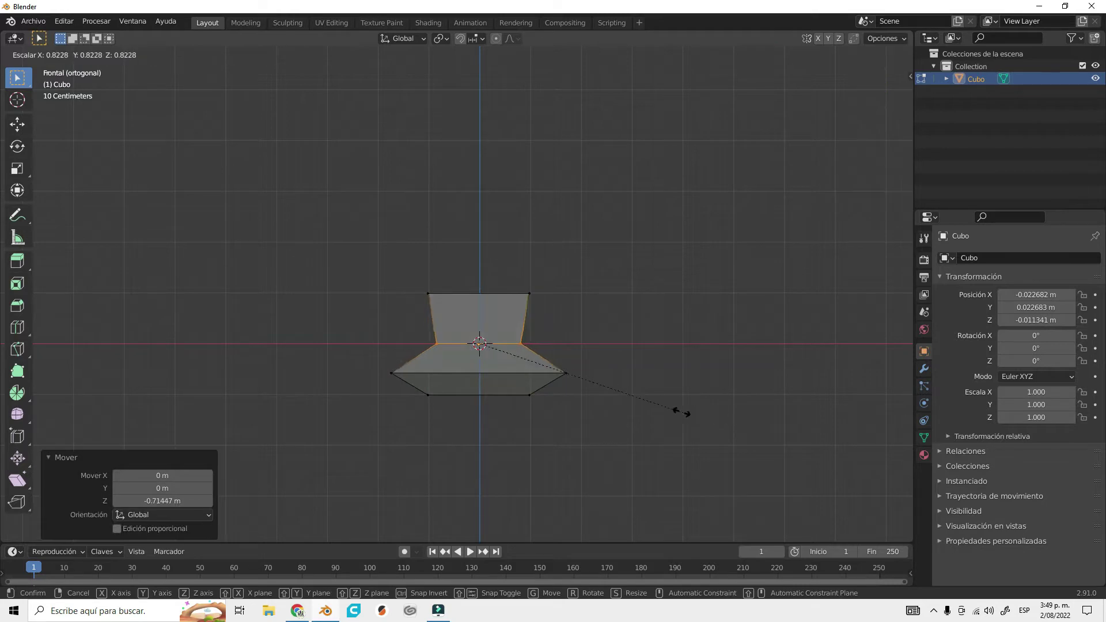
{"action": "left_click", "coordinate": [553, 304]}
{"action": "mouse_move", "coordinate": [686, 319]}
{"action": "middle_mouse_down"}
{"action": "mouse_move", "coordinate": [556, 378]}
{"action": "mouse_move", "coordinate": [655, 406]}
{"action": "middle_mouse_up"}
- Add a centred vertical loop cut through the middle and return to Object Mode
{"action": "key", "text": "ctrl+r"}
{"action": "left_click", "coordinate": [480, 345]}
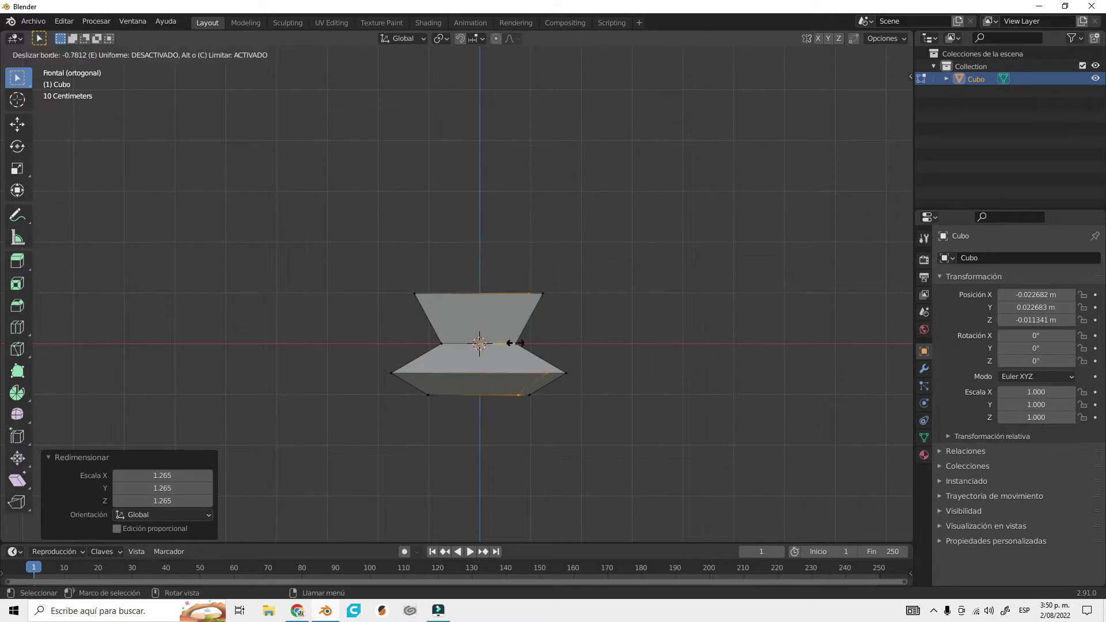
{"action": "right_click", "coordinate": [487, 336]}
{"action": "middle_click_drag", "start_coordinate": [666, 365], "coordinate": [501, 352], "text": "alt"}
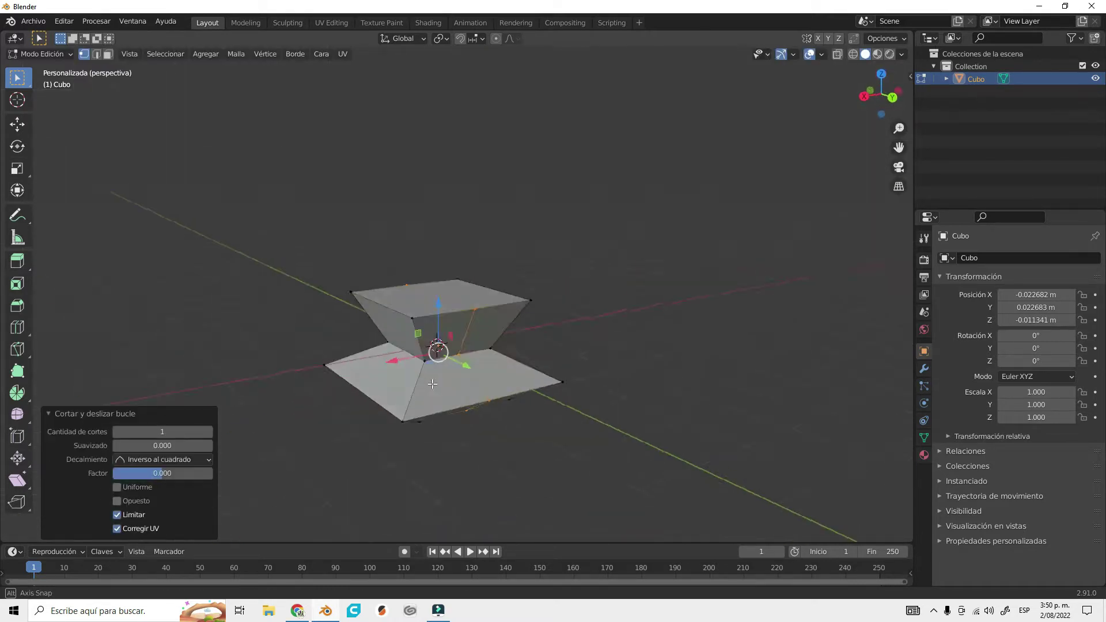
{"action": "key", "text": "Tab"}
{"action": "mouse_move", "coordinate": [461, 248]}
{"action": "middle_mouse_down"}
{"action": "mouse_move", "coordinate": [635, 324]}
{"action": "mouse_move", "coordinate": [691, 331]}
{"action": "middle_mouse_up"}
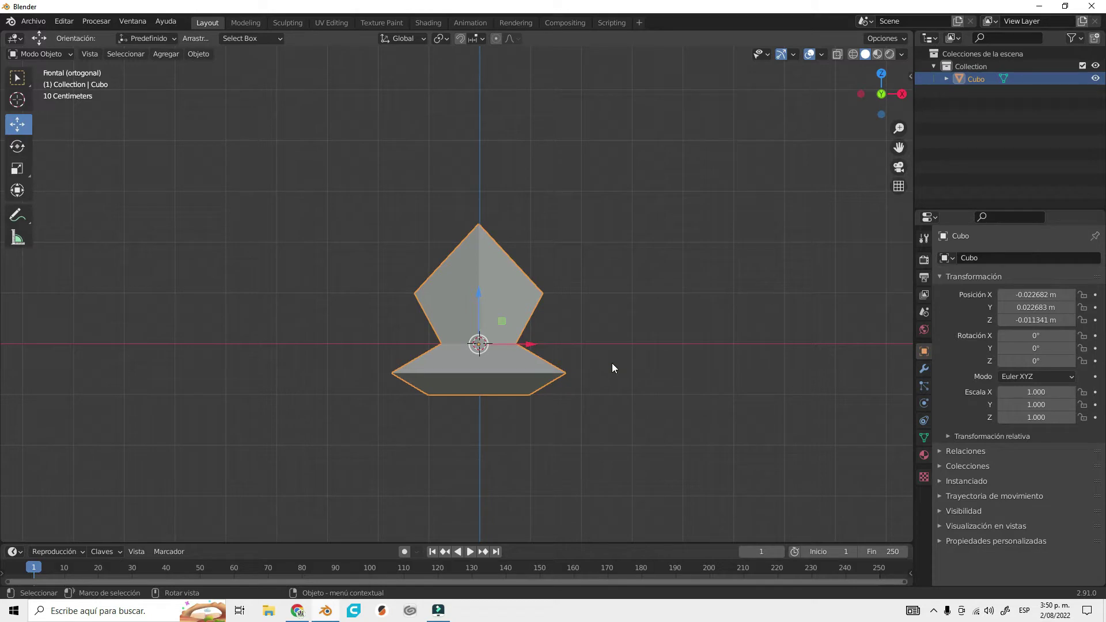
{"action": "key", "text": "shift+a"}
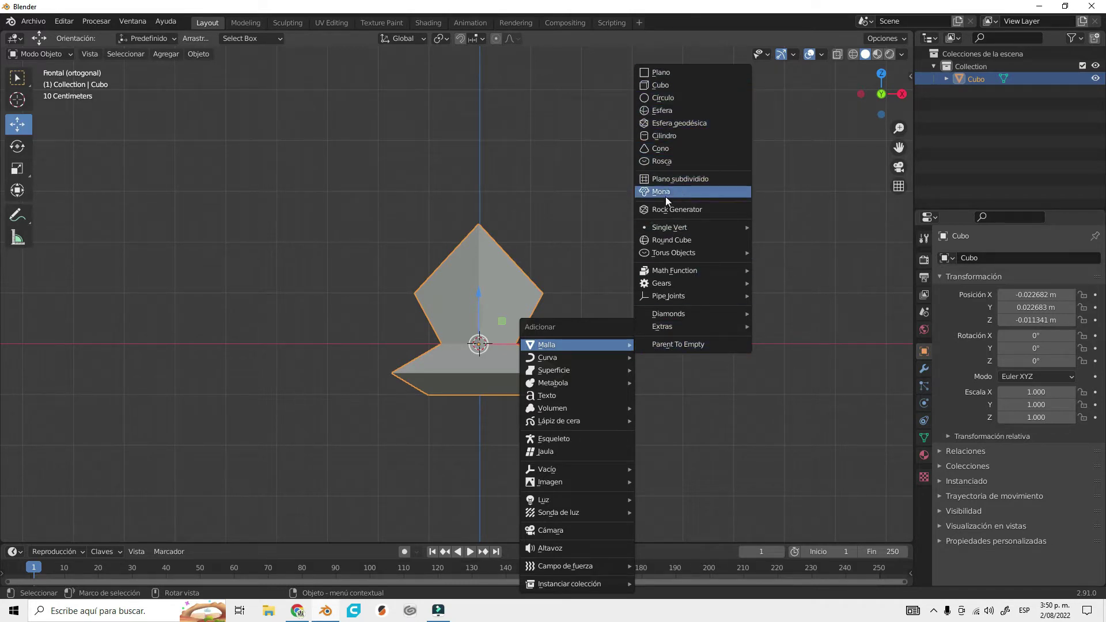
- Add a second cube, Cubo.001, and scale it into a tall narrow block
{"action": "left_click", "coordinate": [682, 87]}
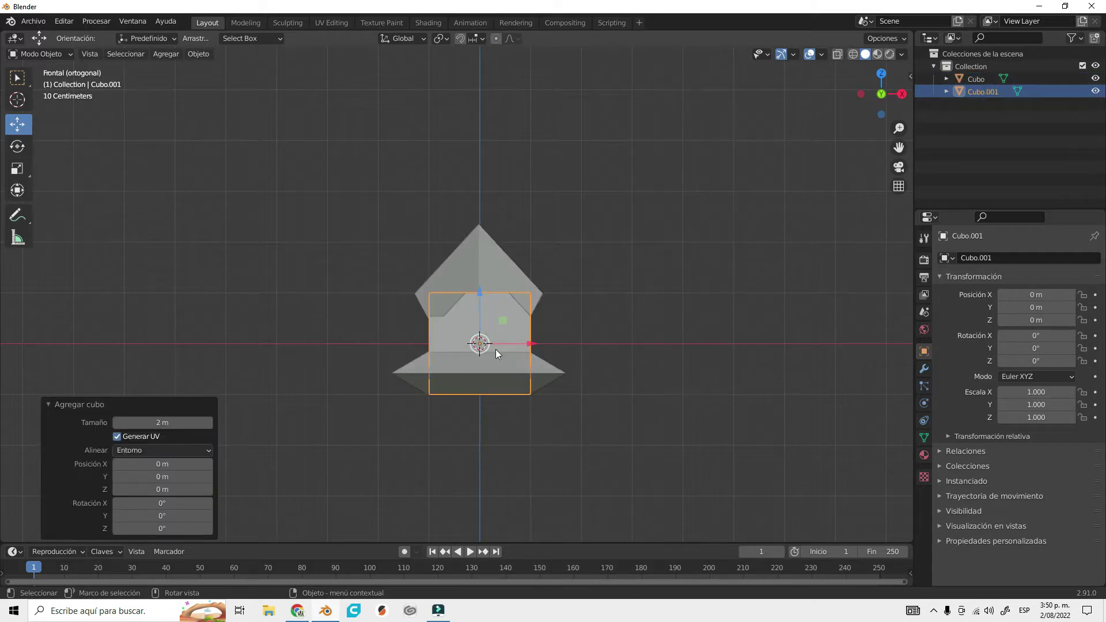
{"action": "left_click_drag", "start_coordinate": [479, 344], "coordinate": [562, 194]}
{"action": "key", "text": "s"}
{"action": "left_click", "coordinate": [562, 190]}
{"action": "key", "text": "s"}
{"action": "key", "text": "z"}
{"action": "left_click", "coordinate": [568, 190]}
- Place the narrow block above the diamond pedestal, adjusting it along X
{"action": "key", "text": "g"}
{"action": "left_click", "coordinate": [570, 286]}
{"action": "mouse_move", "coordinate": [570, 286]}
{"action": "middle_mouse_down"}
{"action": "mouse_move", "coordinate": [452, 362]}
{"action": "mouse_move", "coordinate": [559, 277]}
{"action": "middle_mouse_up"}
{"action": "key", "text": "g"}
{"action": "key", "text": "x"}
{"action": "left_click", "coordinate": [566, 275]}
{"action": "left_click", "coordinate": [674, 274]}
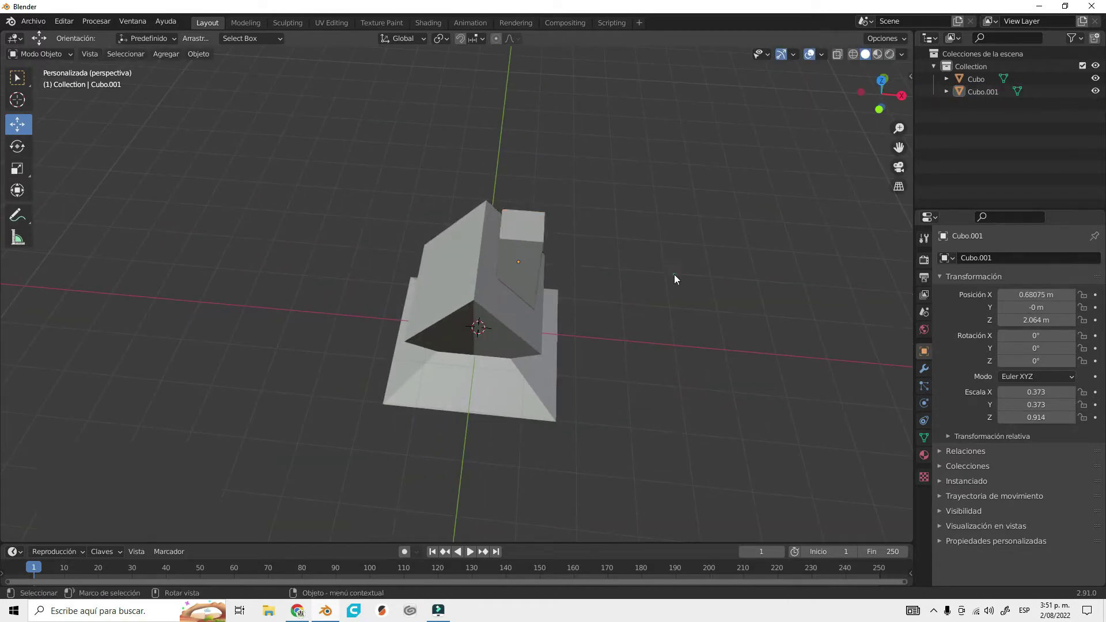
{"action": "middle_click_drag", "start_coordinate": [674, 274], "coordinate": [466, 309]}
- Select Cubo.001 and check the 0.373 × 0.373 × 0.914 block in front view
{"action": "key", "text": "KP_1"}
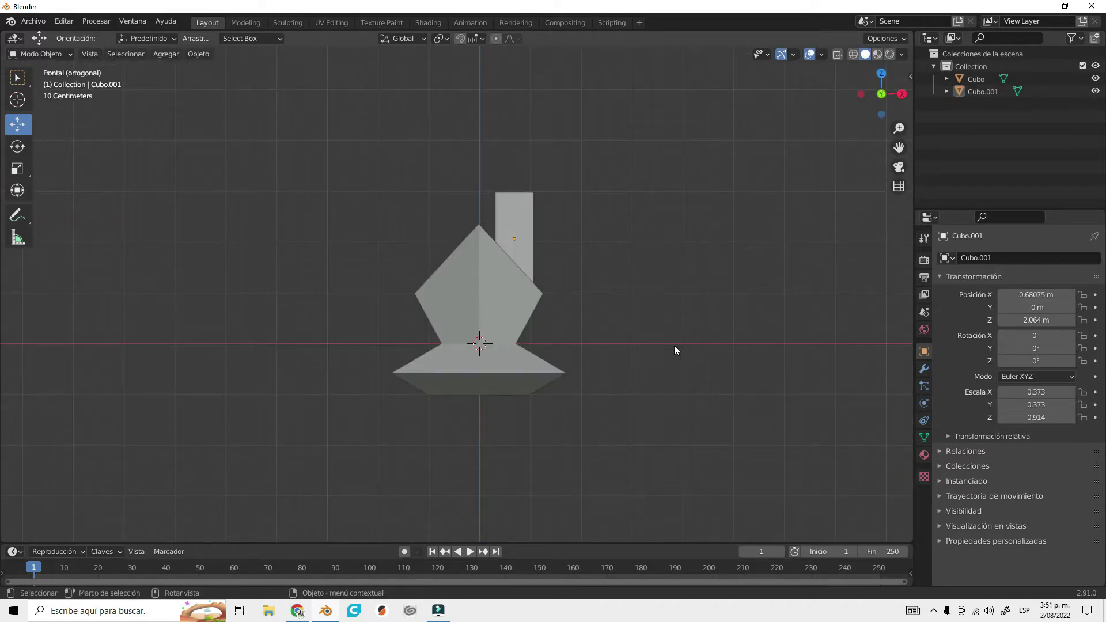
{"action": "middle_click_drag", "start_coordinate": [568, 339], "coordinate": [514, 212]}
{"action": "left_click", "coordinate": [514, 212]}
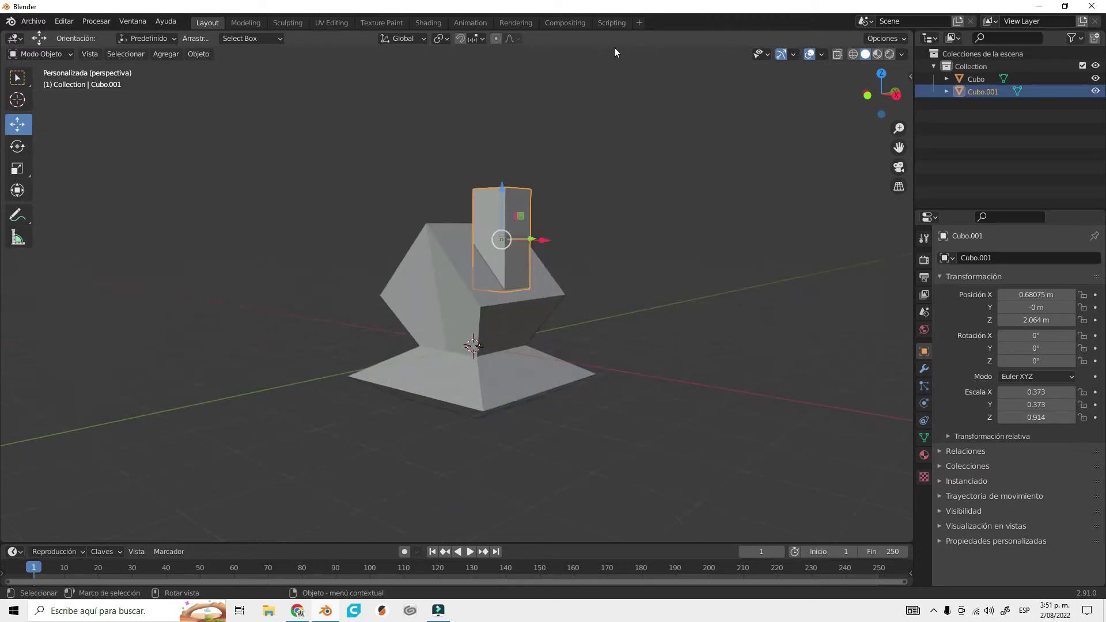
{"action": "key", "text": "KP_1"}
{"action": "left_click", "coordinate": [652, 281]}
{"action": "key", "text": "shift+a"}
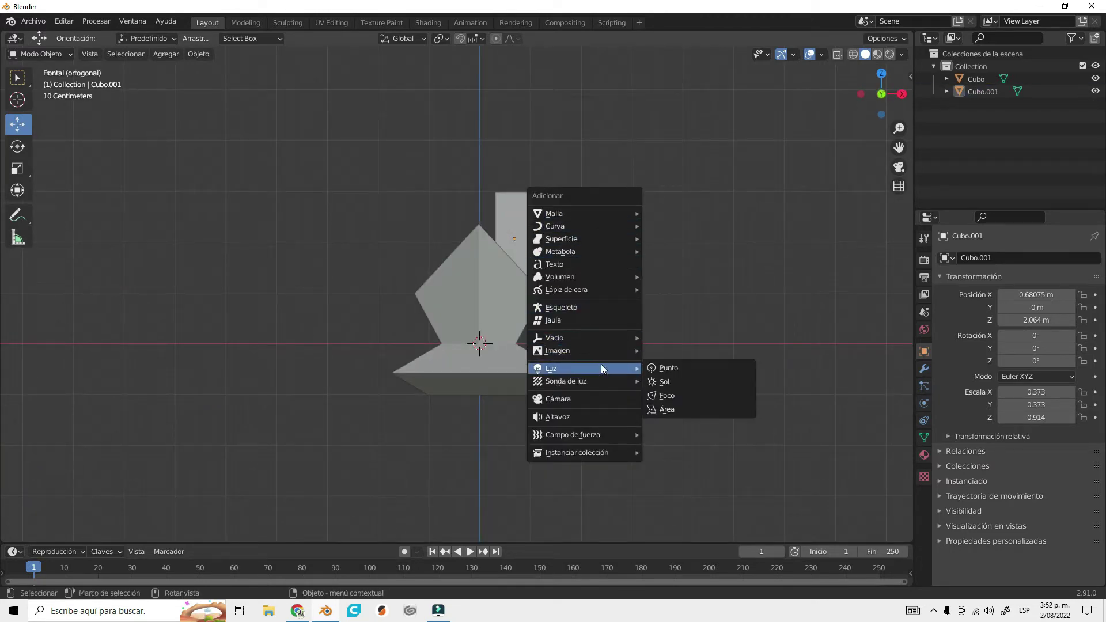
- Add Hollow.png from Imágenes/3d/hollow knight as a reference image
{"action": "left_click", "coordinate": [684, 350]}
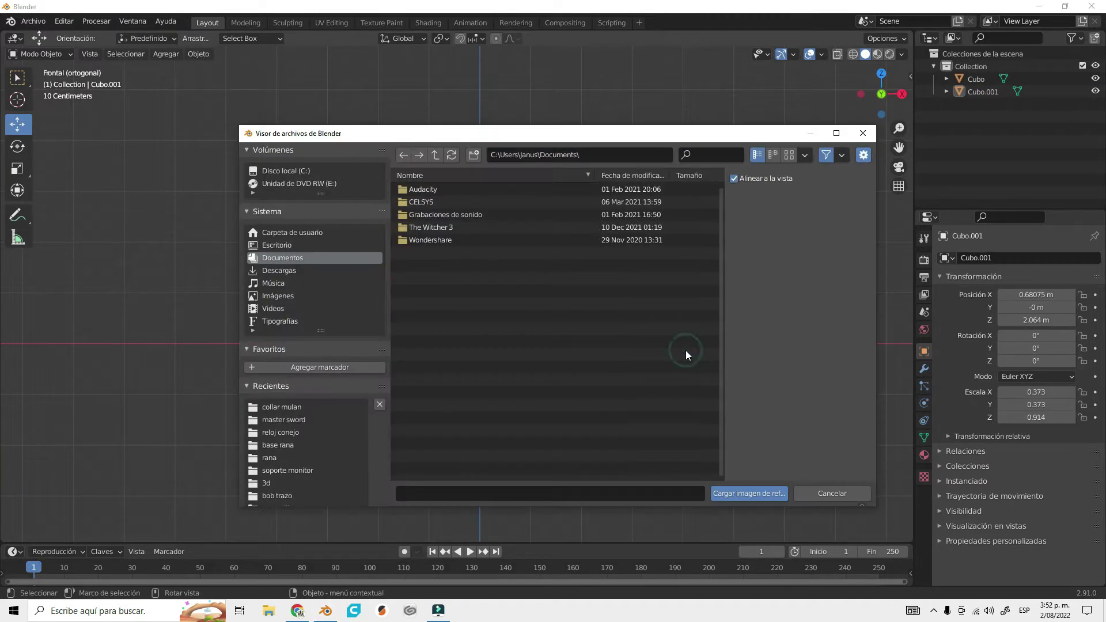
{"action": "scroll", "coordinate": [305, 363], "scroll_direction": "down", "scroll_amount": 1}
{"action": "scroll", "coordinate": [305, 383], "scroll_direction": "down", "scroll_amount": 1}
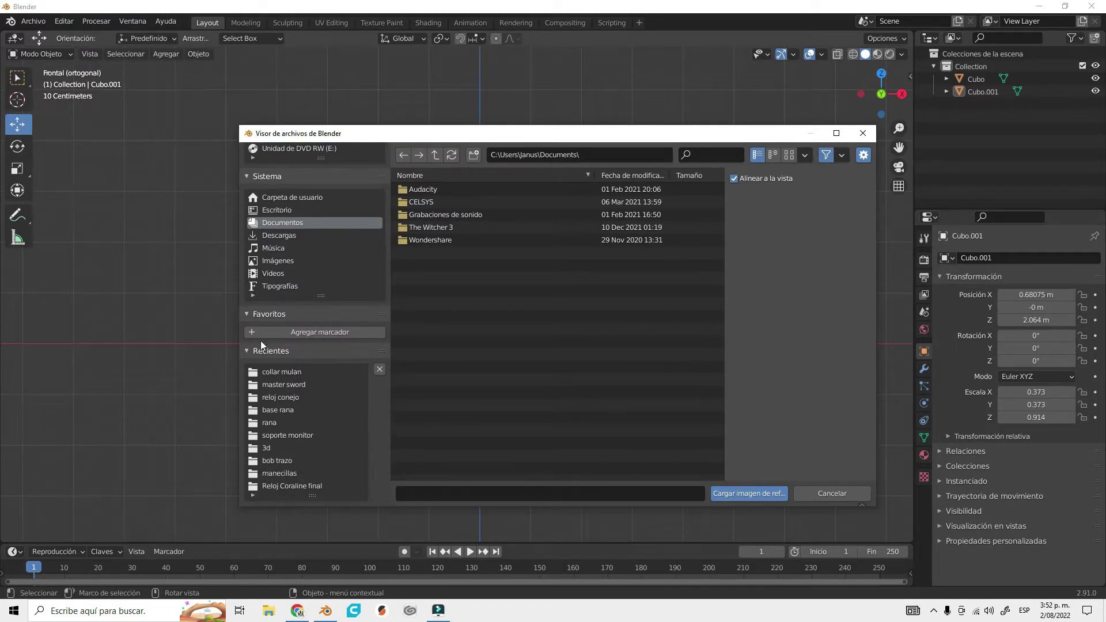
{"action": "left_click", "coordinate": [278, 260]}
{"action": "left_click", "coordinate": [434, 189]}
{"action": "left_click", "coordinate": [455, 405]}
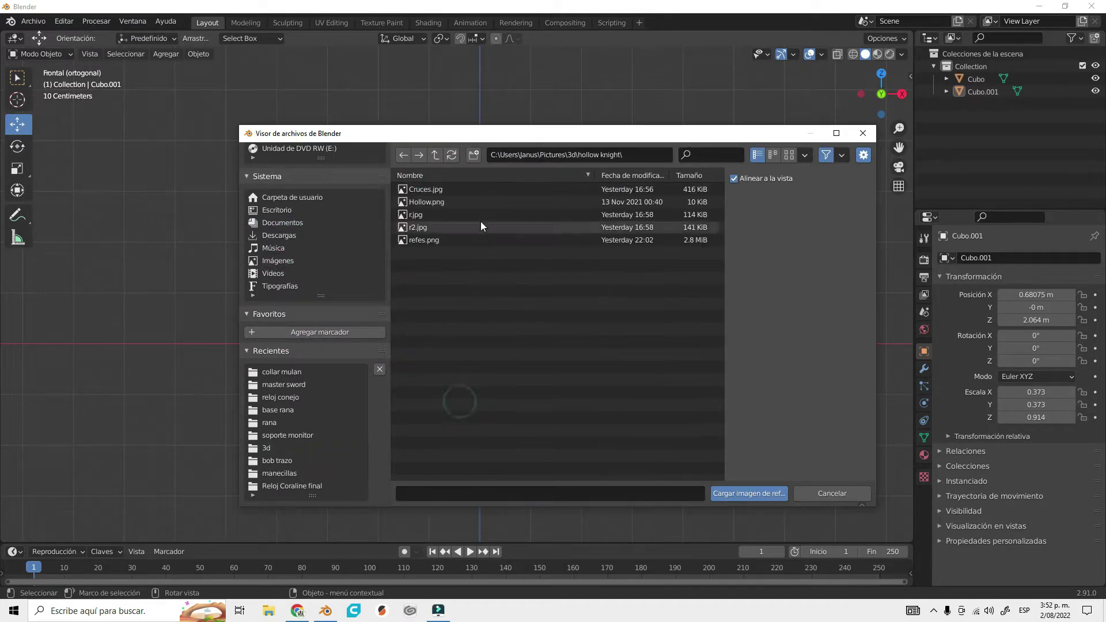
{"action": "double_click", "coordinate": [454, 203]}
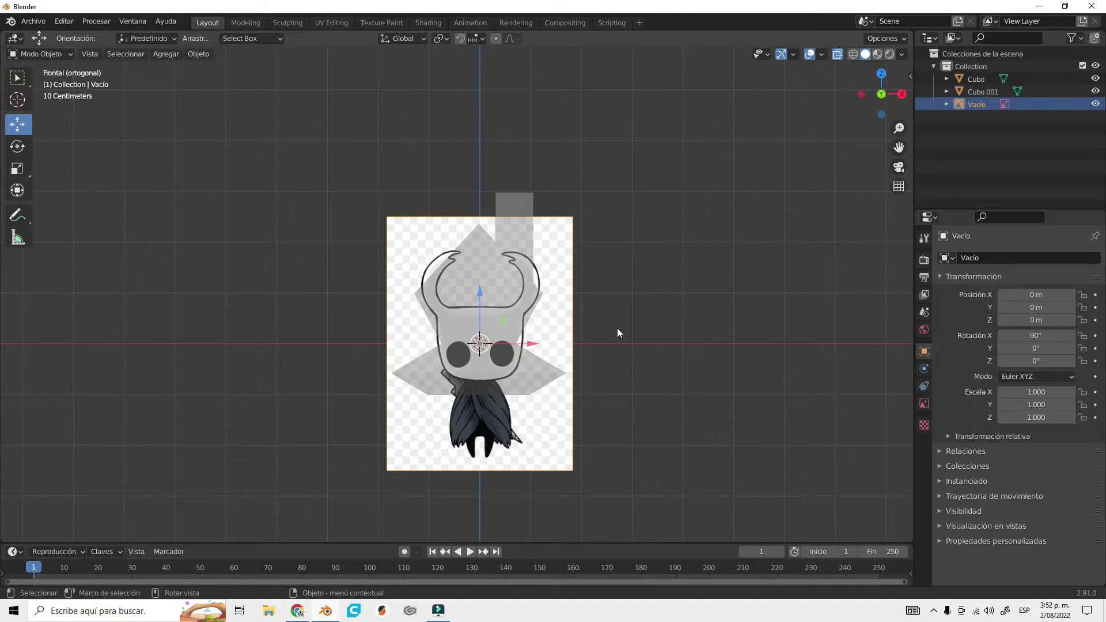
- Raise the reference image 1.3269 m along Z and check its depth
{"action": "key", "text": "g"}
{"action": "key", "text": "z"}
{"action": "left_click", "coordinate": [561, 270]}
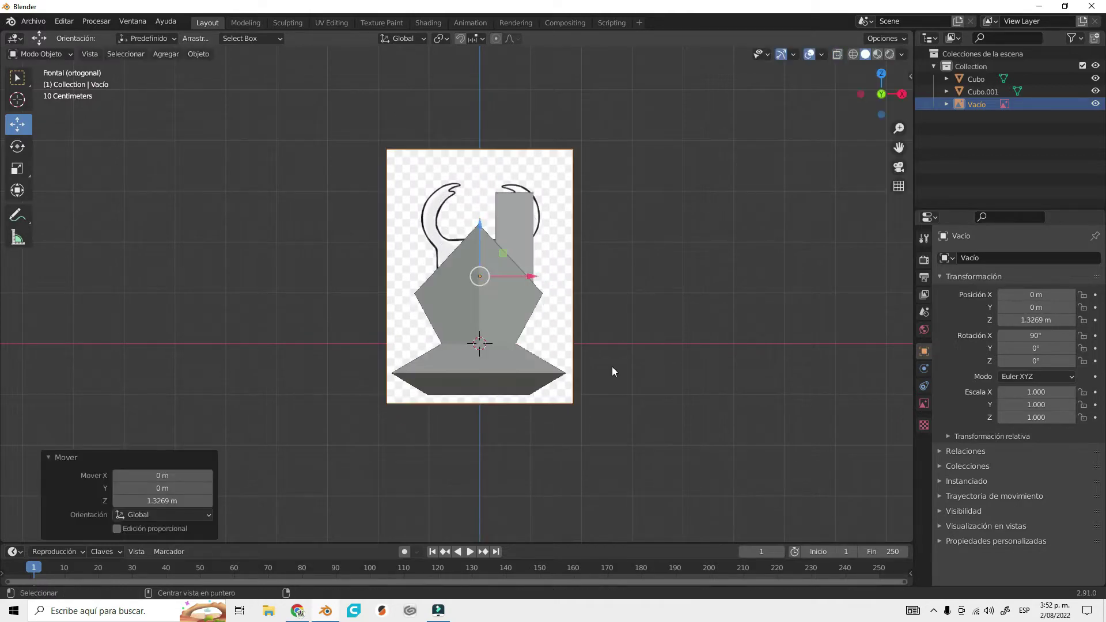
{"action": "mouse_move", "coordinate": [612, 371]}
{"action": "middle_mouse_down"}
{"action": "mouse_move", "coordinate": [523, 402]}
{"action": "mouse_move", "coordinate": [518, 375]}
{"action": "middle_mouse_up"}
- Delete the reference image and select the pedestal Cubo
{"action": "key", "text": "Delete"}
{"action": "right_click", "coordinate": [520, 340]}
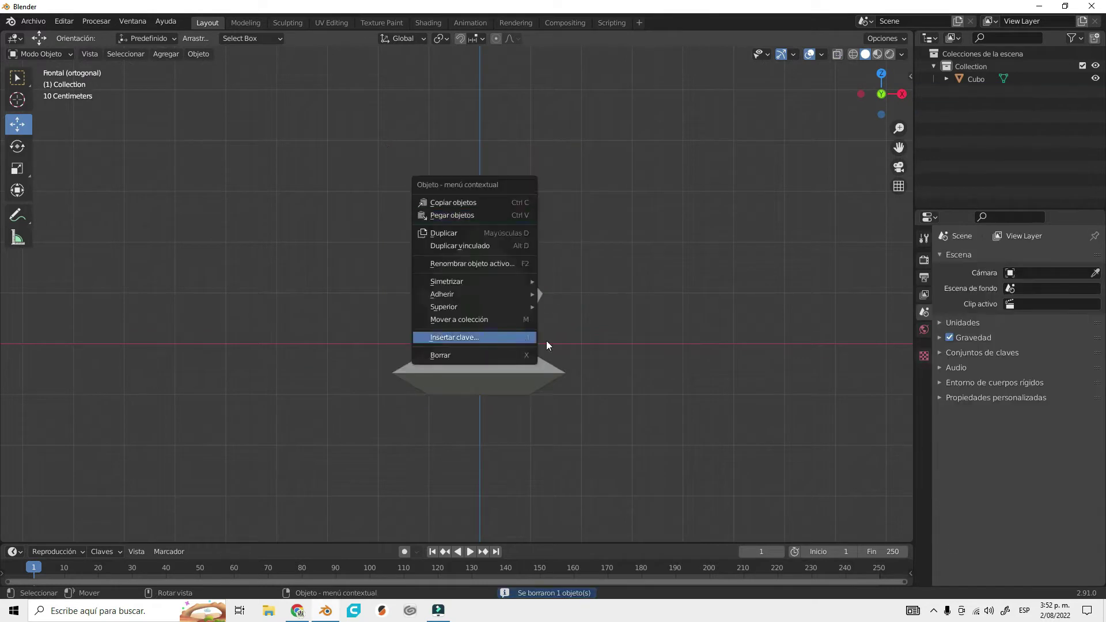
{"action": "left_click", "coordinate": [524, 347]}
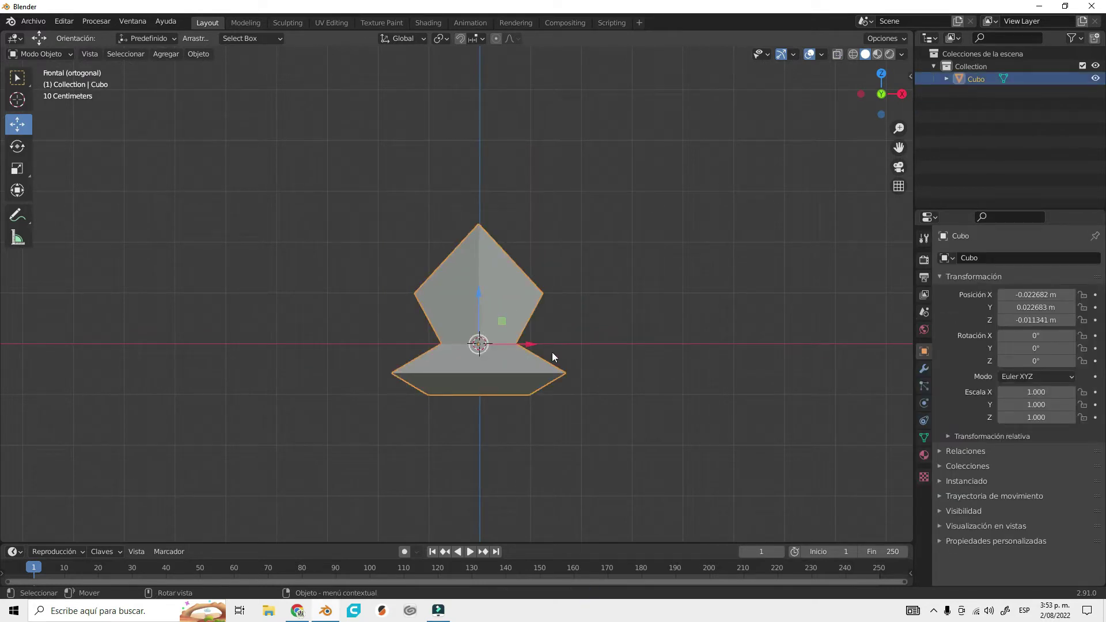
- Give Cubo a Subdivision modifier at viewport level 4, render level 2
{"action": "key", "text": "ctrl+1"}
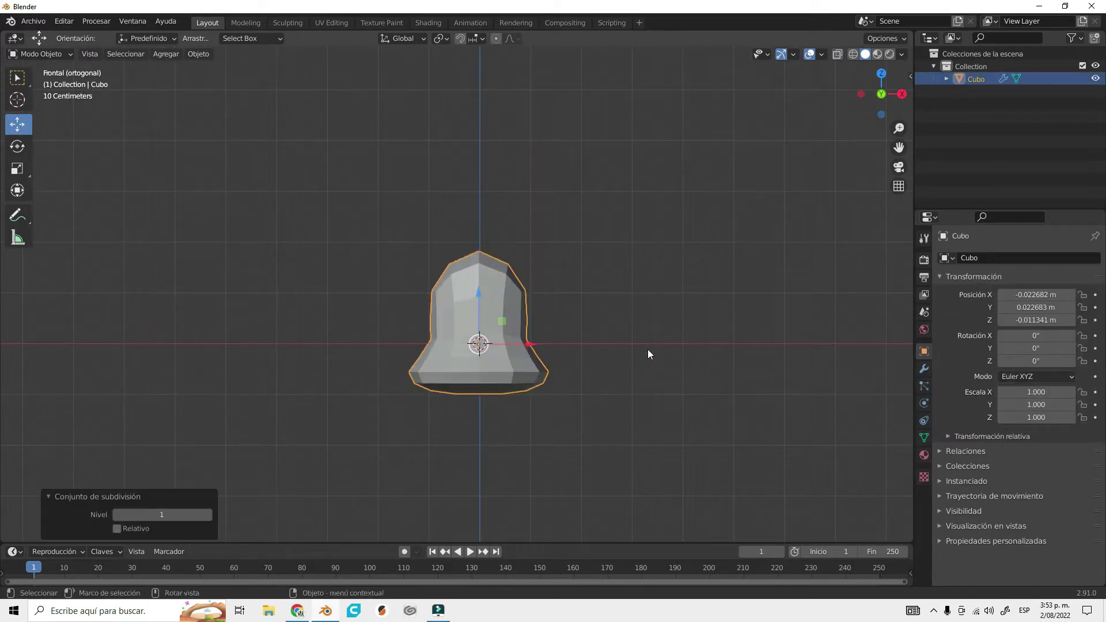
{"action": "key", "text": "ctrl+2"}
{"action": "key", "text": "ctrl+3"}
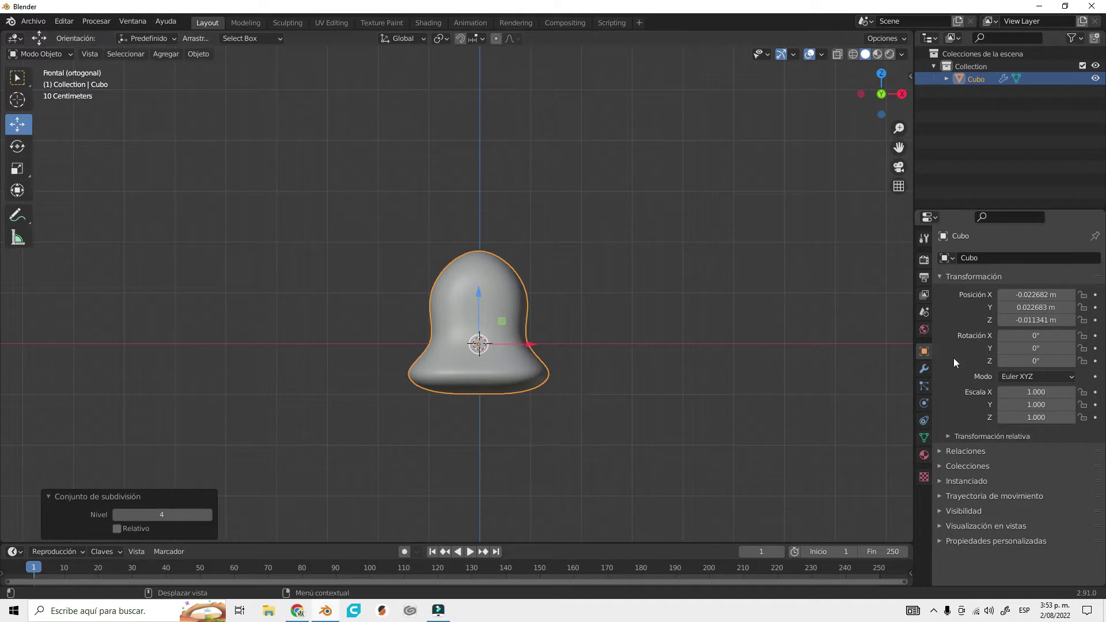
{"action": "left_click", "coordinate": [924, 369]}
{"action": "left_click", "coordinate": [1002, 312]}
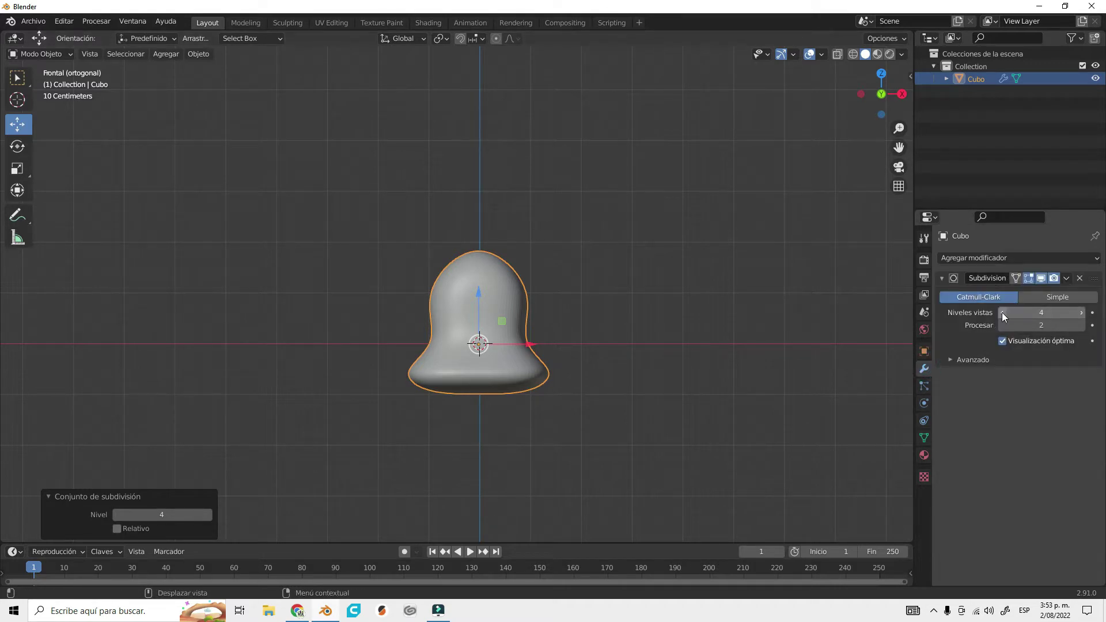
{"action": "left_click", "coordinate": [1002, 312]}
{"action": "left_click", "coordinate": [1081, 312]}
{"action": "left_click", "coordinate": [1081, 313]}
- In Edit Mode, widen the middle vertex ring and scale the lower ring to 0.488
{"action": "key", "text": "Tab"}
{"action": "middle_click_drag", "start_coordinate": [555, 329], "coordinate": [663, 318]}
{"action": "left_click_drag", "start_coordinate": [332, 266], "coordinate": [612, 327]}
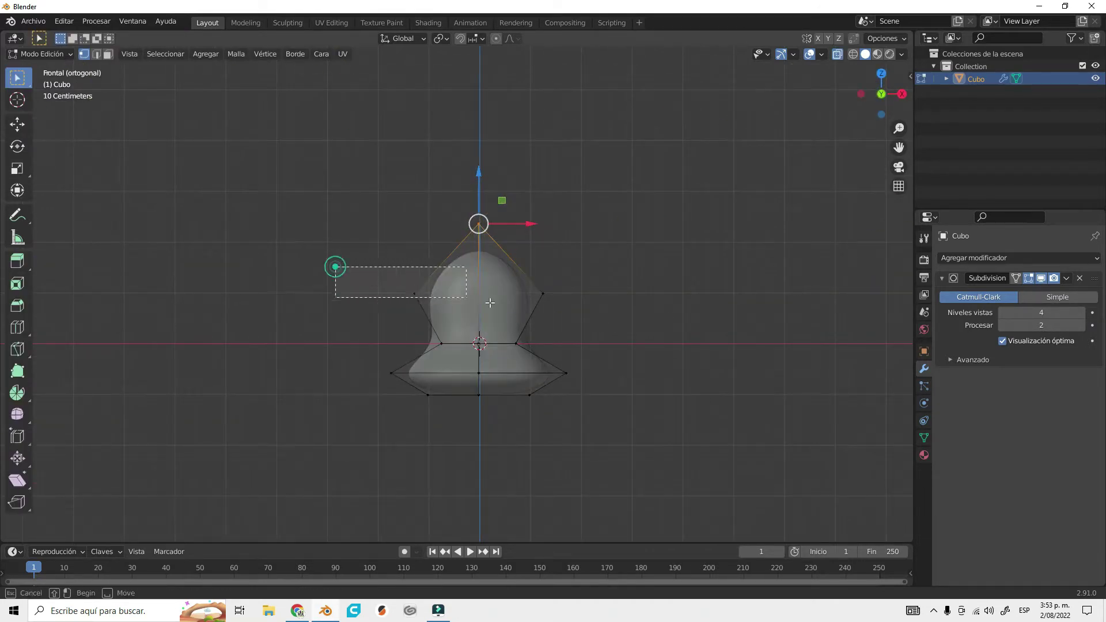
{"action": "key", "text": "s"}
{"action": "left_click", "coordinate": [734, 366]}
{"action": "left_click_drag", "start_coordinate": [405, 328], "coordinate": [689, 358]}
{"action": "key", "text": "s"}
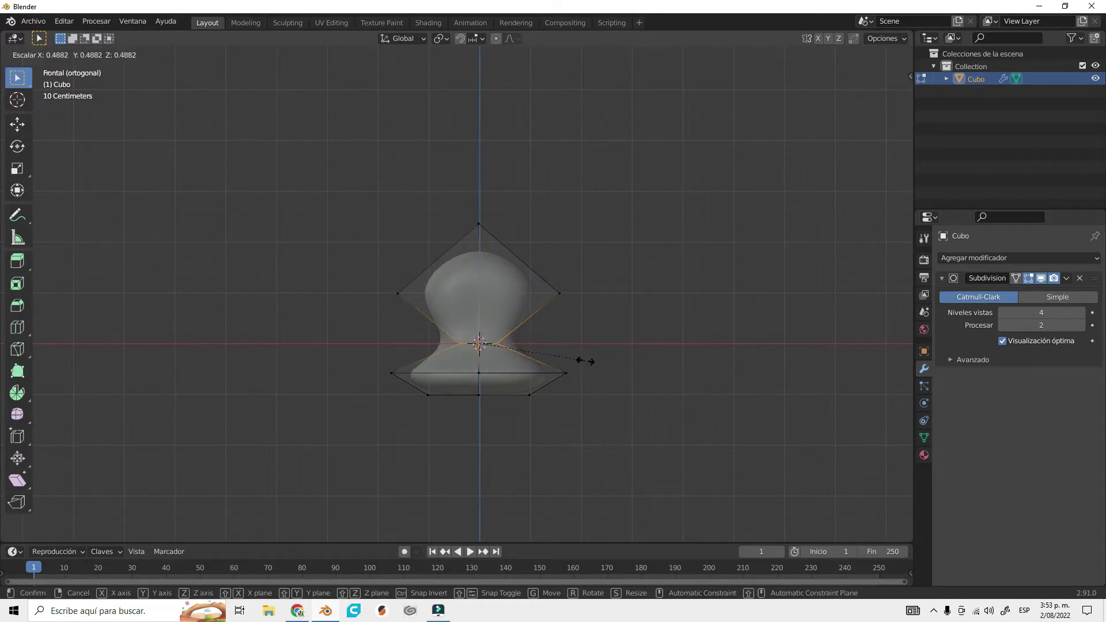
{"action": "left_click", "coordinate": [585, 362]}
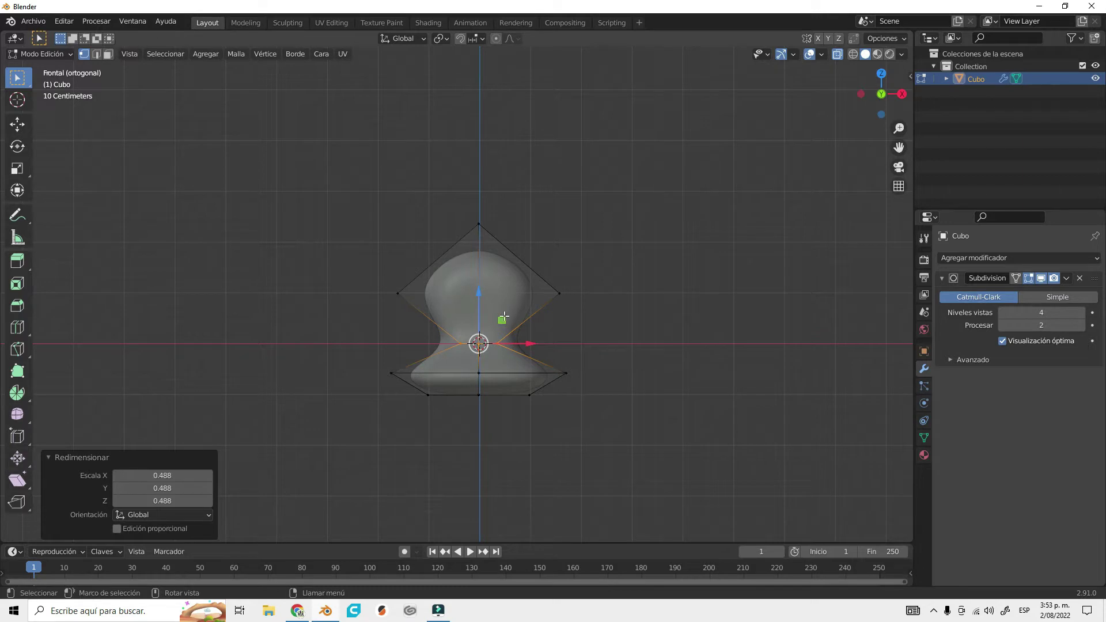
- Add an edge loop and slide it up toward the top edges
{"action": "key", "text": "ctrl+r"}
{"action": "left_click", "coordinate": [527, 323]}
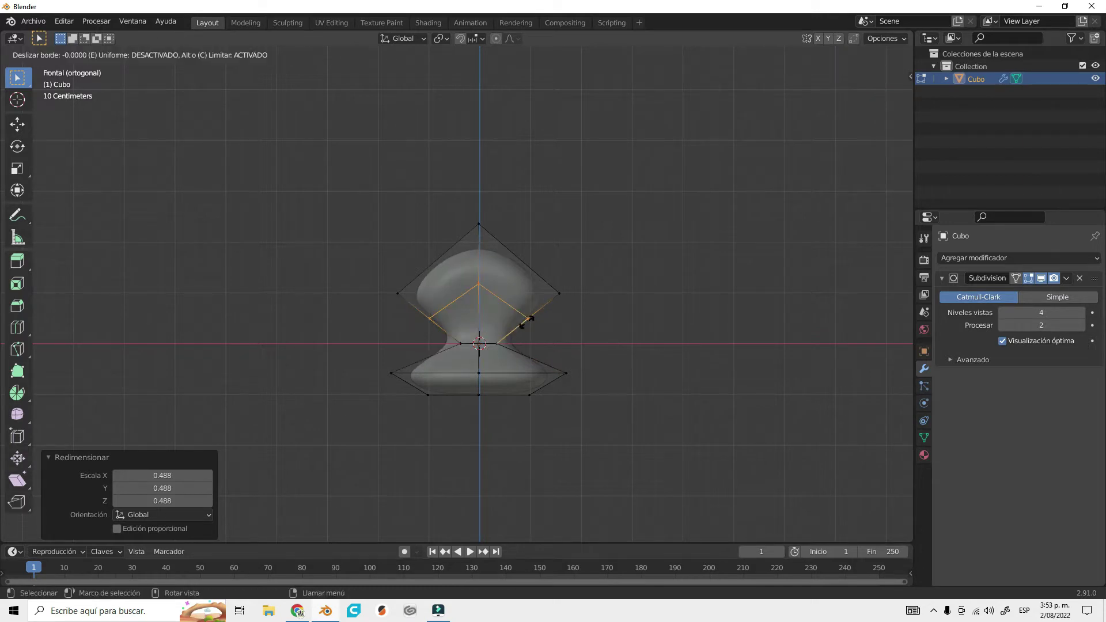
{"action": "left_click", "coordinate": [582, 292]}
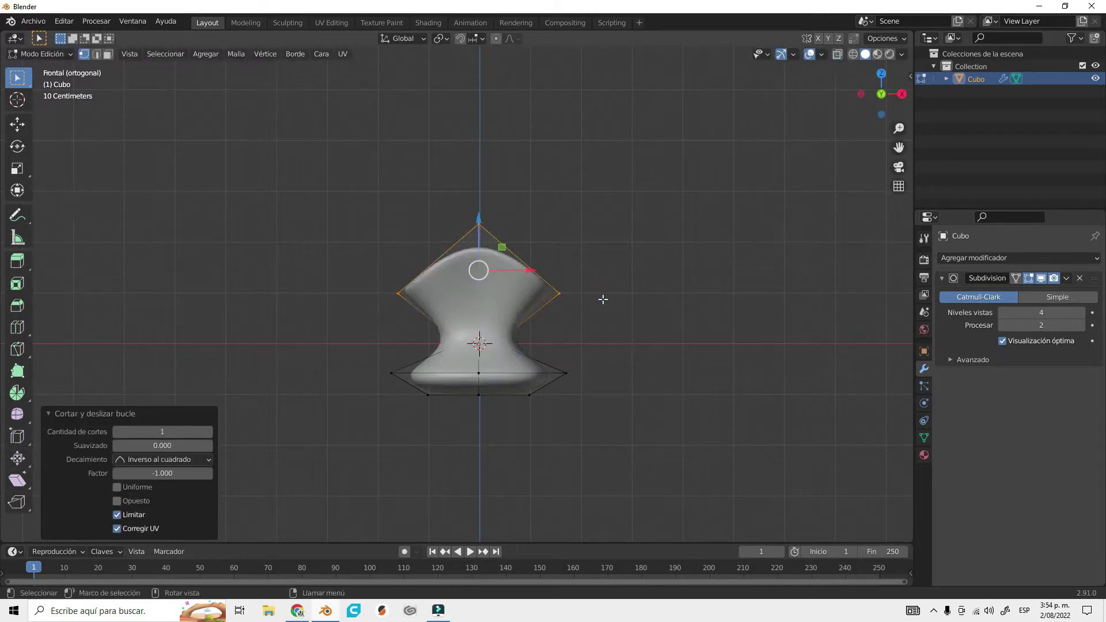
{"action": "middle_click_drag", "start_coordinate": [602, 299], "coordinate": [586, 297]}
{"action": "key", "text": "KP_1"}
{"action": "middle_click_drag", "start_coordinate": [490, 335], "coordinate": [558, 344]}
{"action": "scroll", "coordinate": [558, 345], "scroll_direction": "up", "scroll_amount": 5}
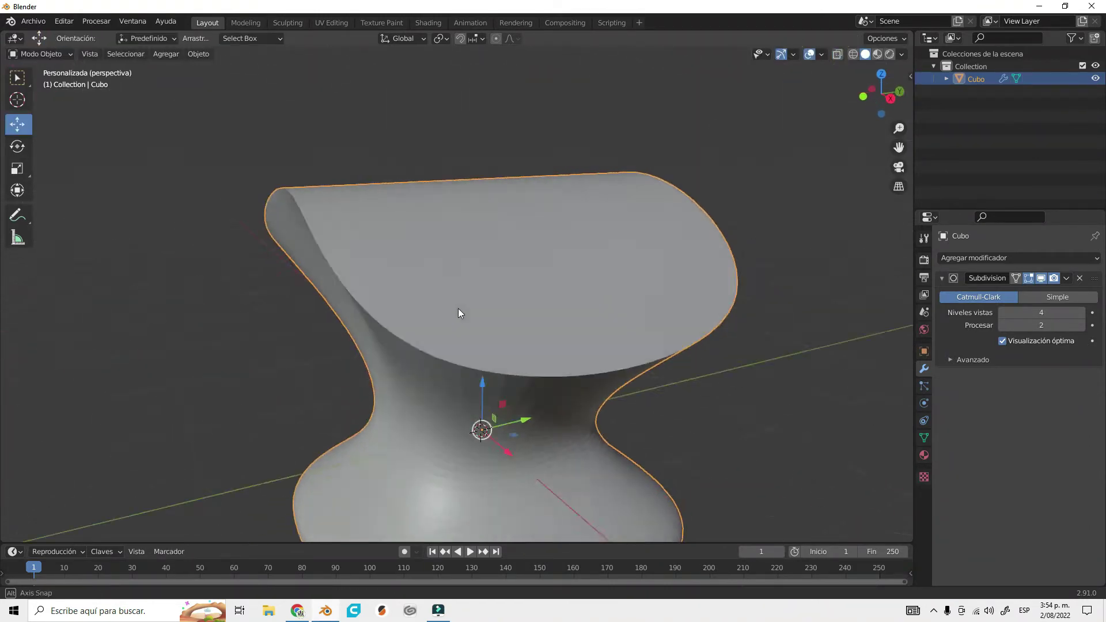
{"action": "middle_click_drag", "start_coordinate": [471, 306], "coordinate": [602, 320]}
{"action": "key", "text": "KP_1"}
- Add two more loop cuts to flare the top, then return to Object Mode
{"action": "key", "text": "ctrl+r"}
{"action": "left_click", "coordinate": [655, 267]}
{"action": "key", "text": "Tab"}
{"action": "mouse_move", "coordinate": [553, 288]}
{"action": "middle_mouse_down"}
{"action": "mouse_move", "coordinate": [548, 218]}
{"action": "mouse_move", "coordinate": [591, 208]}
{"action": "mouse_move", "coordinate": [580, 199]}
{"action": "middle_mouse_up"}
{"action": "key", "text": "KP_1"}
{"action": "key", "text": "Tab"}
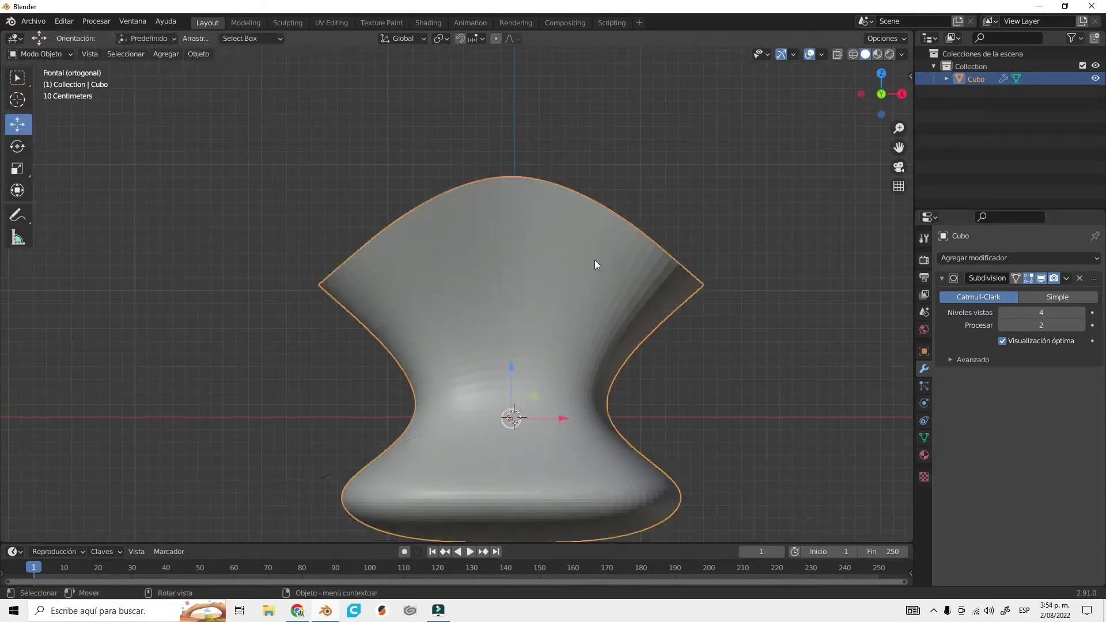
{"action": "key", "text": "ctrl+r"}
{"action": "left_click", "coordinate": [588, 254]}
{"action": "left_click", "coordinate": [518, 185]}
{"action": "key", "text": "Tab"}
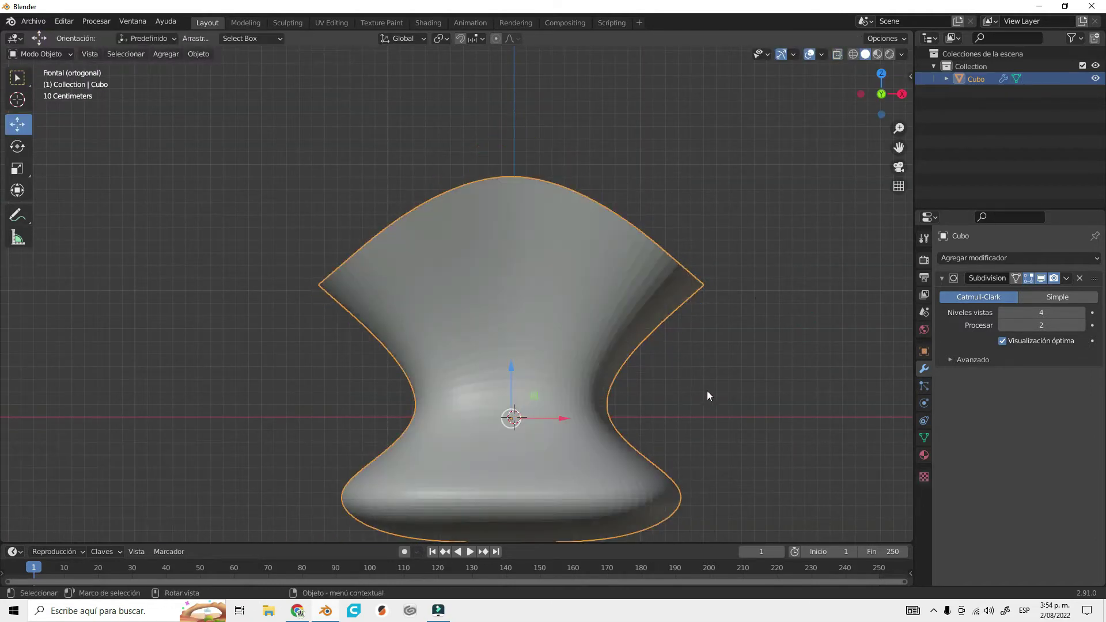
{"action": "scroll", "coordinate": [642, 355], "scroll_direction": "down", "scroll_amount": 2}
{"action": "key", "text": "shift+a"}
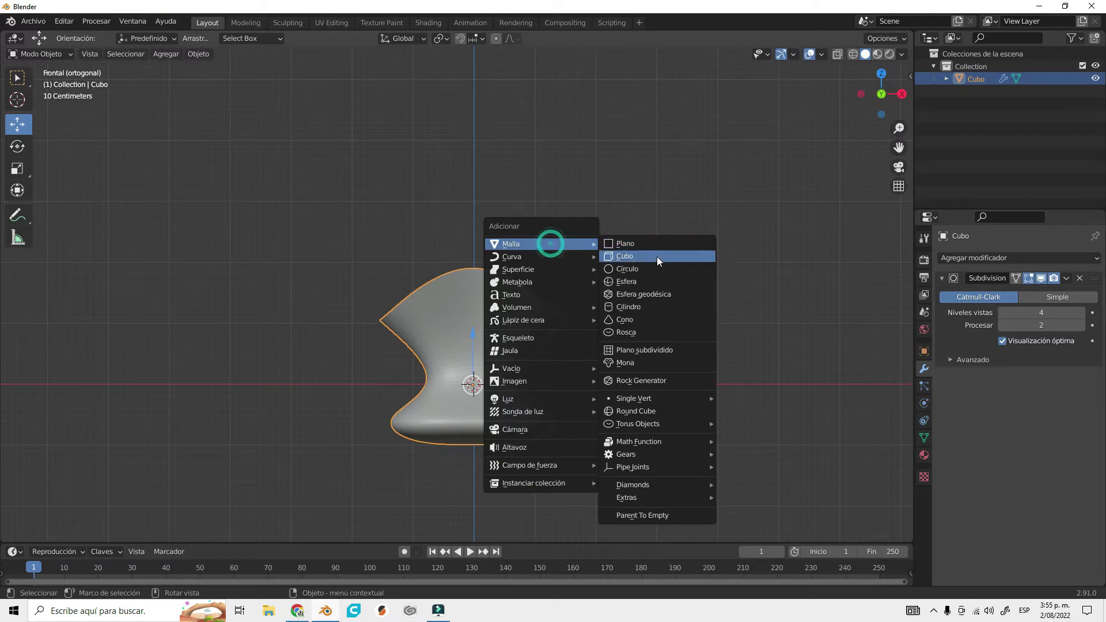
- Add a UV sphere above the pedestal with a Simetrizar modifier mirrored across Cubo
{"action": "left_click", "coordinate": [643, 281]}
{"action": "left_click_drag", "start_coordinate": [481, 377], "coordinate": [569, 227]}
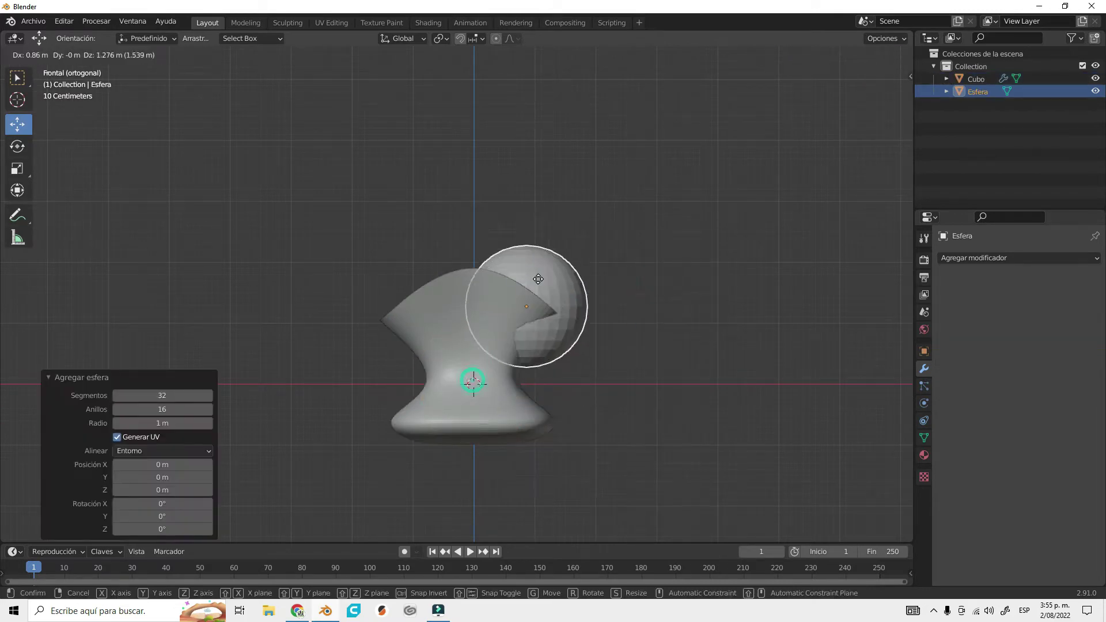
{"action": "left_click", "coordinate": [1010, 256]}
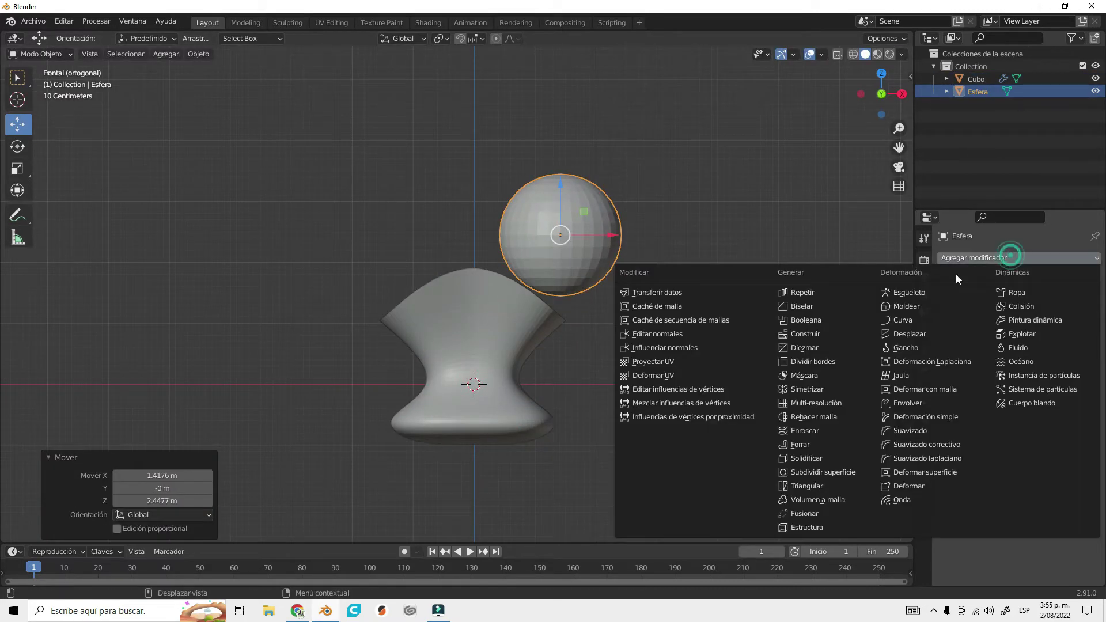
{"action": "left_click", "coordinate": [819, 392]}
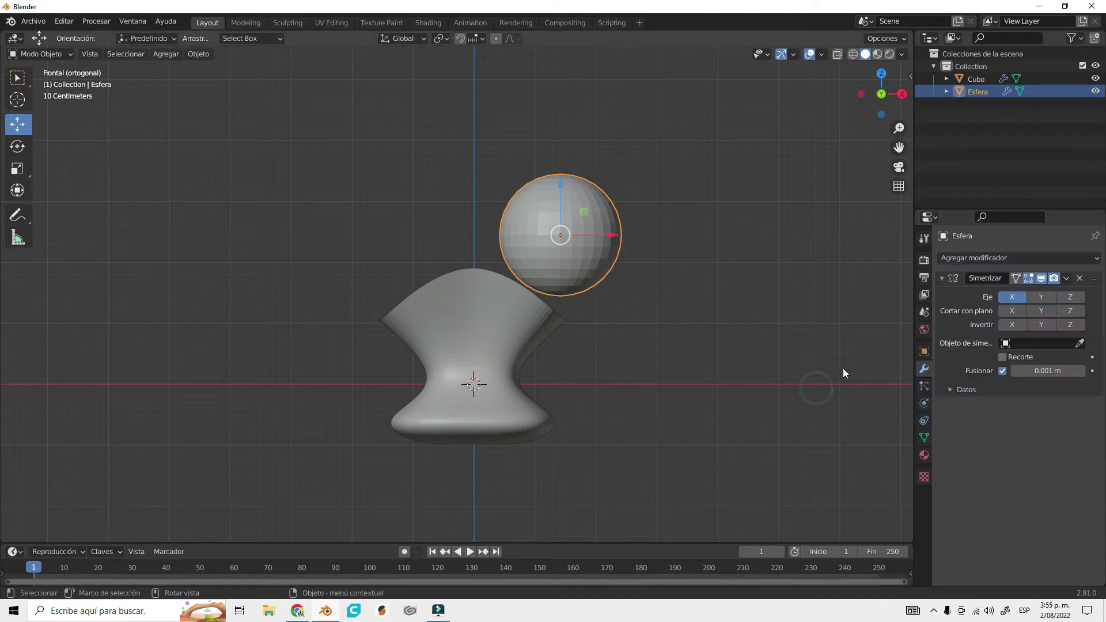
{"action": "left_click", "coordinate": [477, 311]}
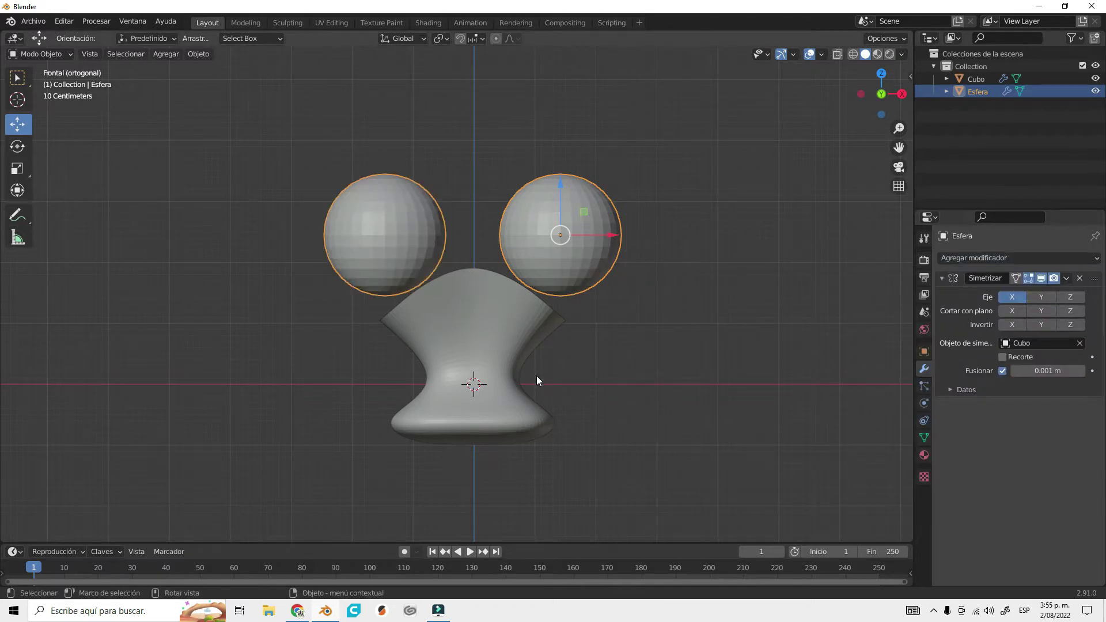
- Position the mirrored spheres so they flank the vase top
{"action": "key", "text": "g"}
{"action": "key", "text": "x"}
{"action": "left_click", "coordinate": [544, 261]}
{"action": "key", "text": "KP_7"}
{"action": "key", "text": "g"}
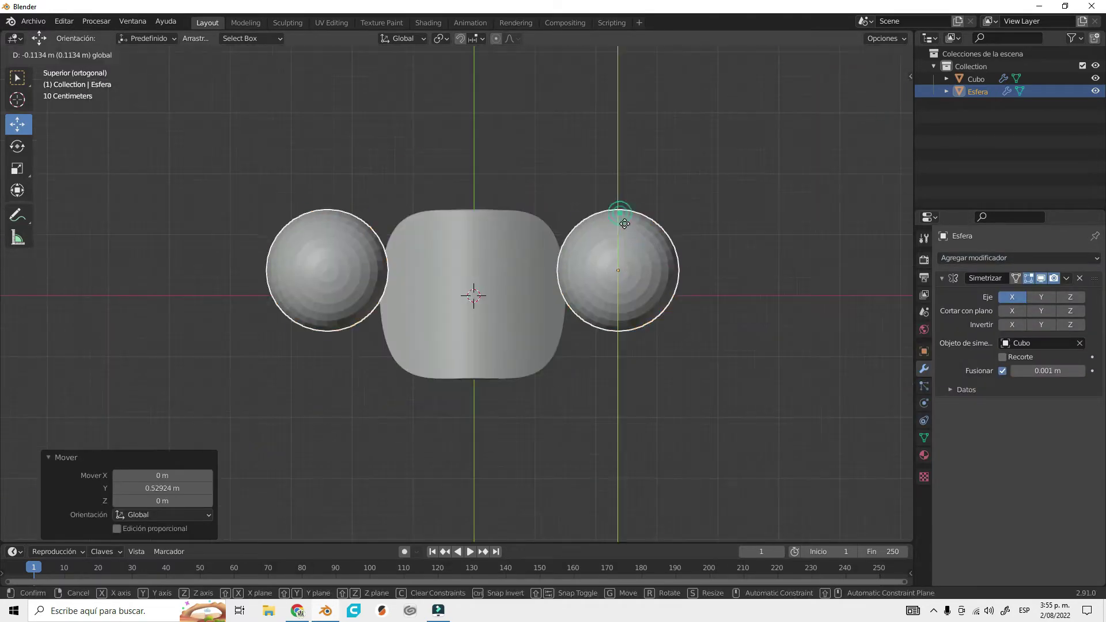
{"action": "left_click", "coordinate": [676, 271]}
{"action": "key", "text": "KP_1"}
{"action": "key", "text": "g"}
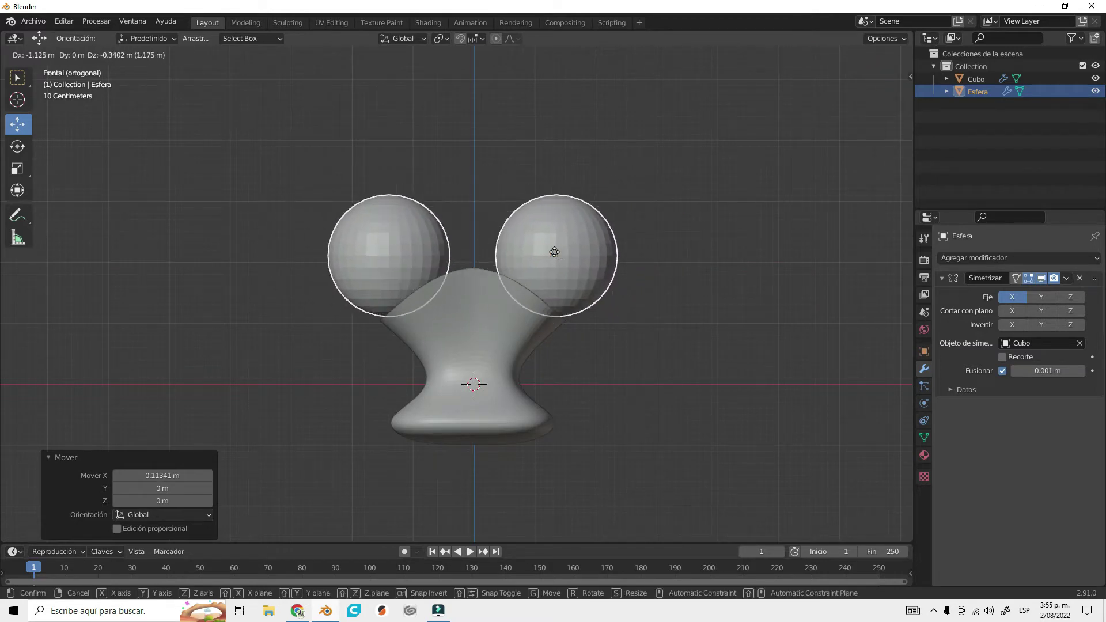
{"action": "left_click", "coordinate": [555, 271]}
- Add a Boolean modifier to the pedestal Cubo
{"action": "mouse_move", "coordinate": [649, 380]}
{"action": "middle_mouse_down"}
{"action": "mouse_move", "coordinate": [573, 440]}
{"action": "mouse_move", "coordinate": [671, 345]}
{"action": "mouse_move", "coordinate": [642, 398]}
{"action": "middle_mouse_up"}
{"action": "left_click", "coordinate": [472, 310]}
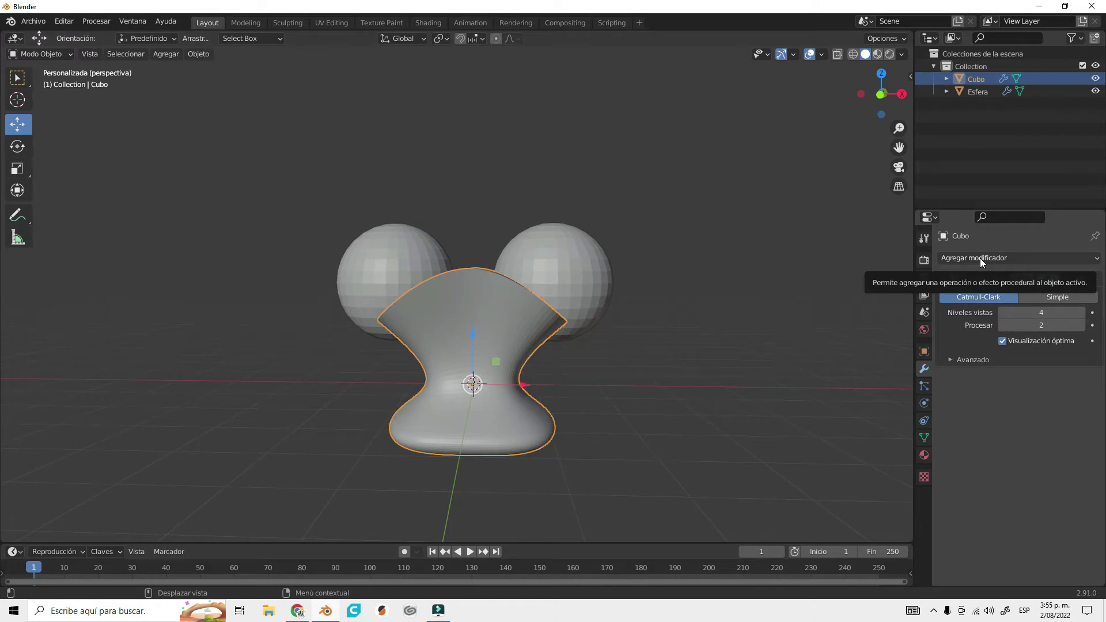
{"action": "left_click", "coordinate": [980, 258]}
{"action": "left_click", "coordinate": [832, 321]}
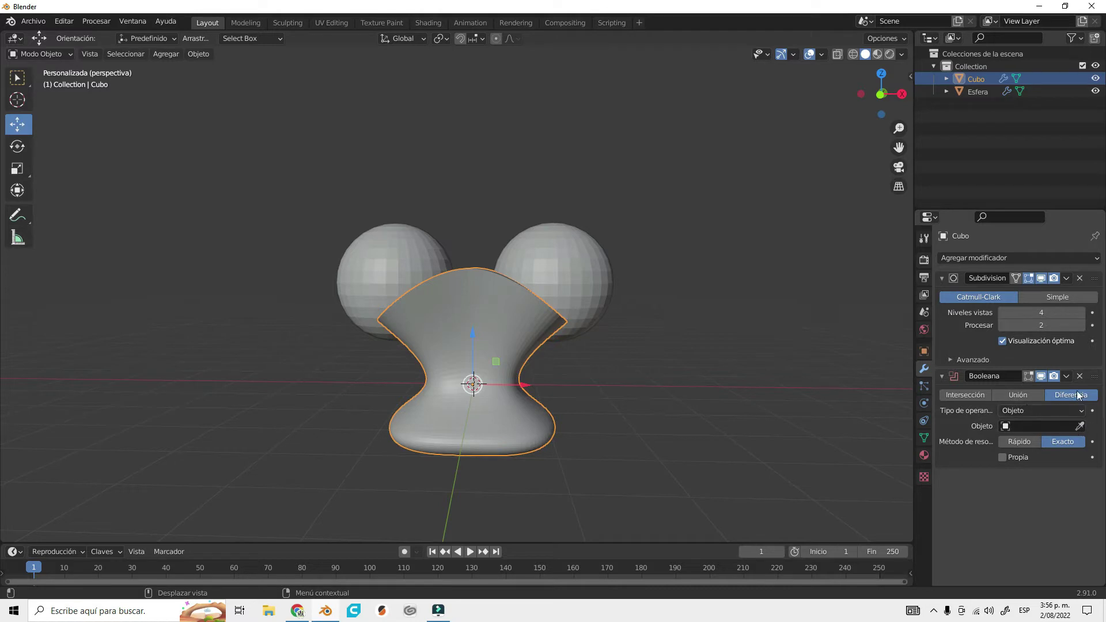
- Set the Boolean object to Esfera and switch the operation to Union
{"action": "left_click", "coordinate": [1080, 426]}
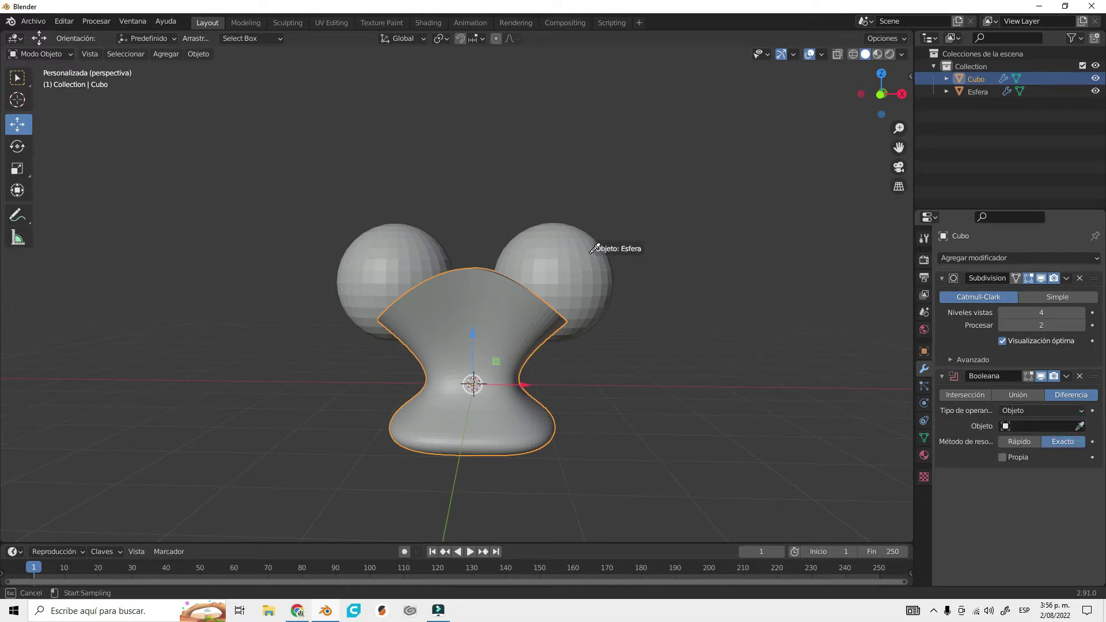
{"action": "left_click", "coordinate": [580, 257]}
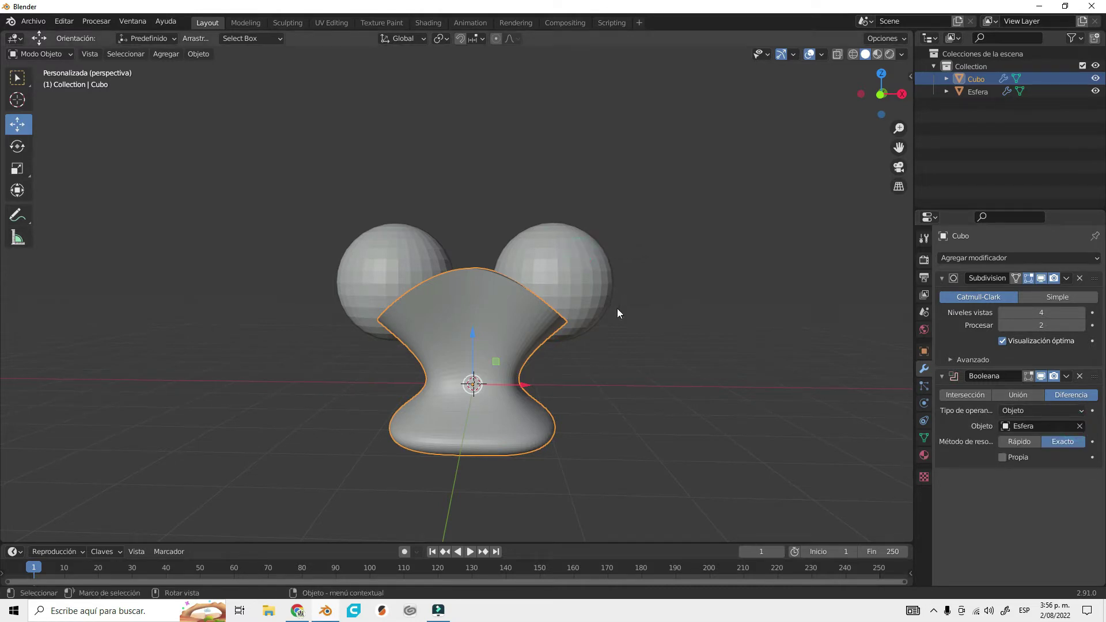
{"action": "middle_click_drag", "start_coordinate": [511, 338], "coordinate": [544, 378]}
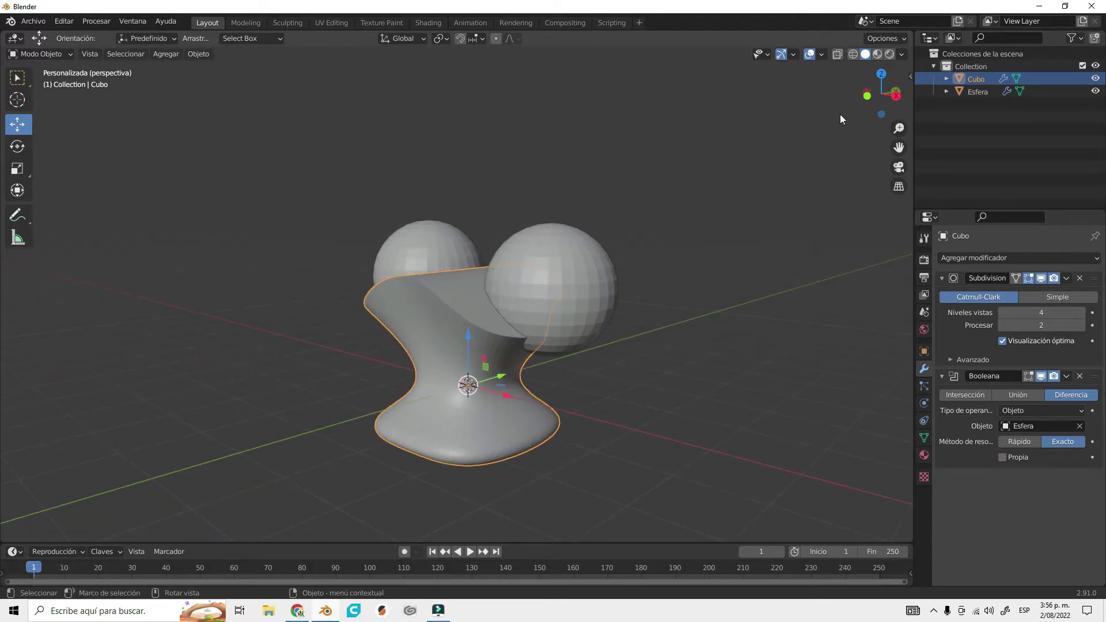
{"action": "left_click", "coordinate": [1095, 91]}
{"action": "mouse_move", "coordinate": [806, 311]}
{"action": "middle_mouse_down"}
{"action": "mouse_move", "coordinate": [815, 359]}
{"action": "mouse_move", "coordinate": [817, 337]}
{"action": "middle_mouse_up"}
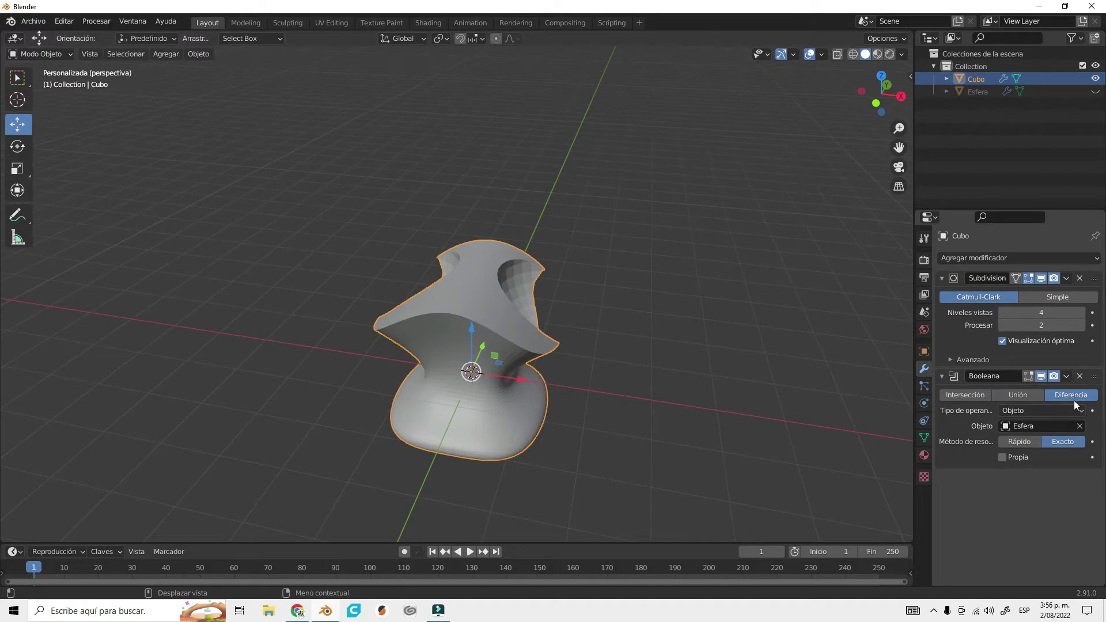
{"action": "left_click", "coordinate": [1020, 395]}
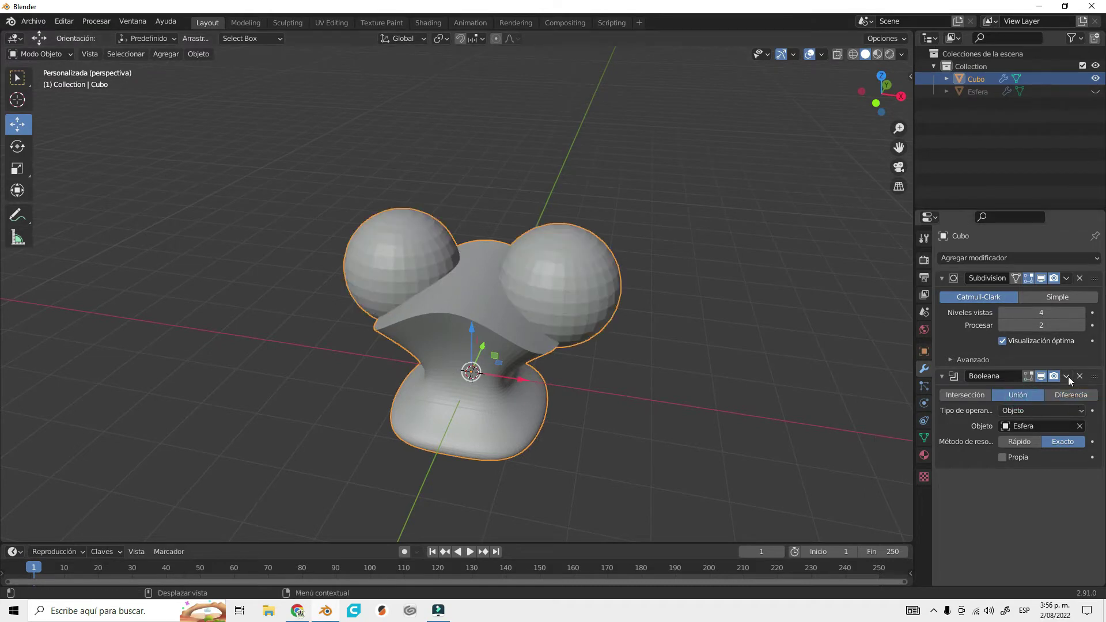
- Apply the Subdivision and Boolean modifiers, then delete the Esfera object
{"action": "left_click", "coordinate": [1067, 279]}
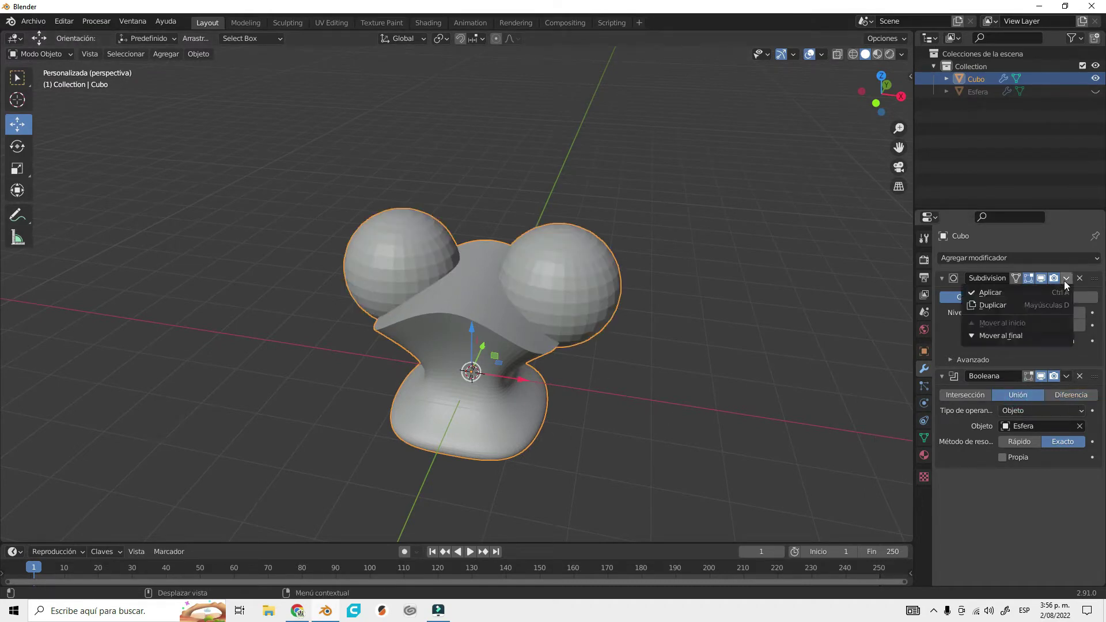
{"action": "left_click", "coordinate": [1035, 293]}
{"action": "left_click", "coordinate": [1067, 278]}
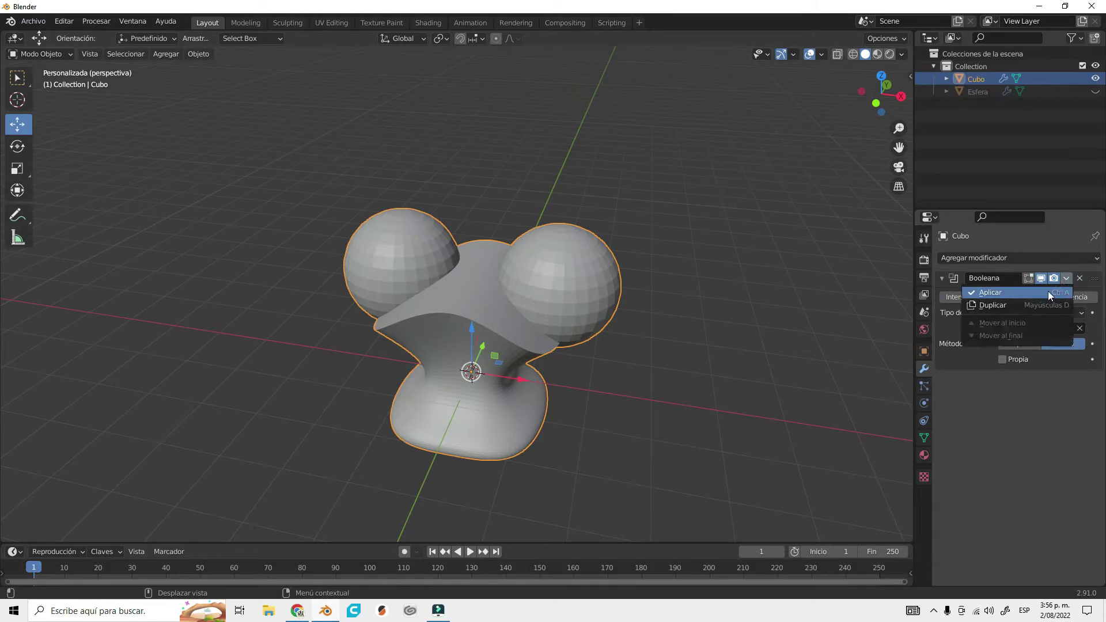
{"action": "left_click", "coordinate": [1048, 292]}
{"action": "middle_click_drag", "start_coordinate": [775, 369], "coordinate": [673, 330]}
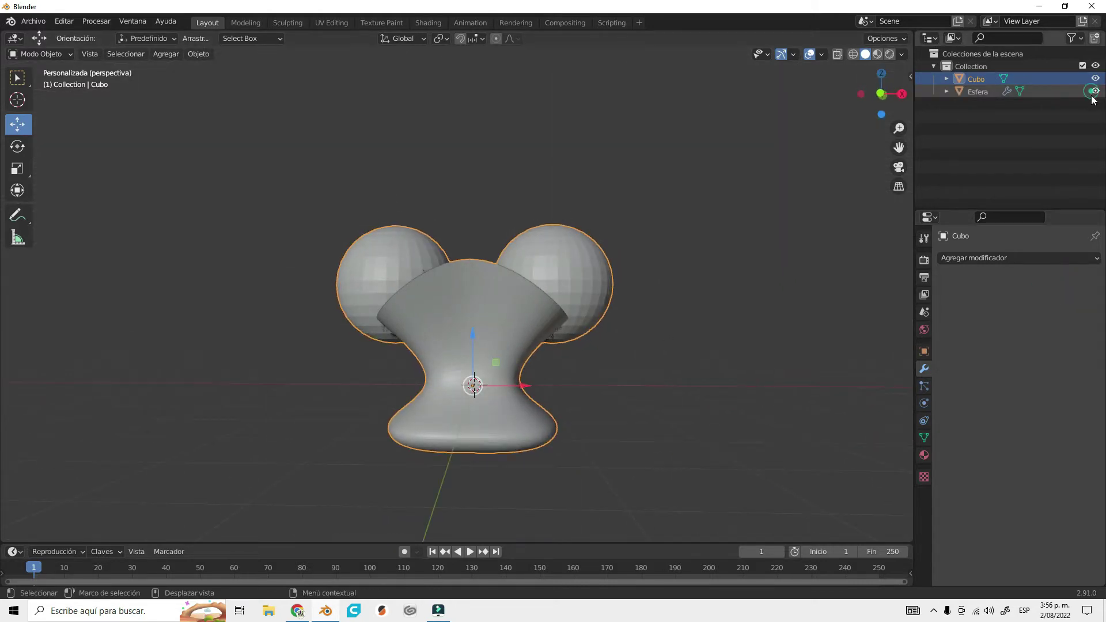
{"action": "middle_click_drag", "start_coordinate": [720, 357], "coordinate": [652, 374]}
{"action": "left_click", "coordinate": [977, 92]}
{"action": "key", "text": "Delete"}
- Switch to the front orthographic view and start adding an image, then cancel
{"action": "mouse_move", "coordinate": [516, 293]}
{"action": "middle_mouse_down"}
{"action": "mouse_move", "coordinate": [488, 357]}
{"action": "mouse_move", "coordinate": [732, 409]}
{"action": "middle_mouse_up"}
{"action": "key", "text": "KP_1"}
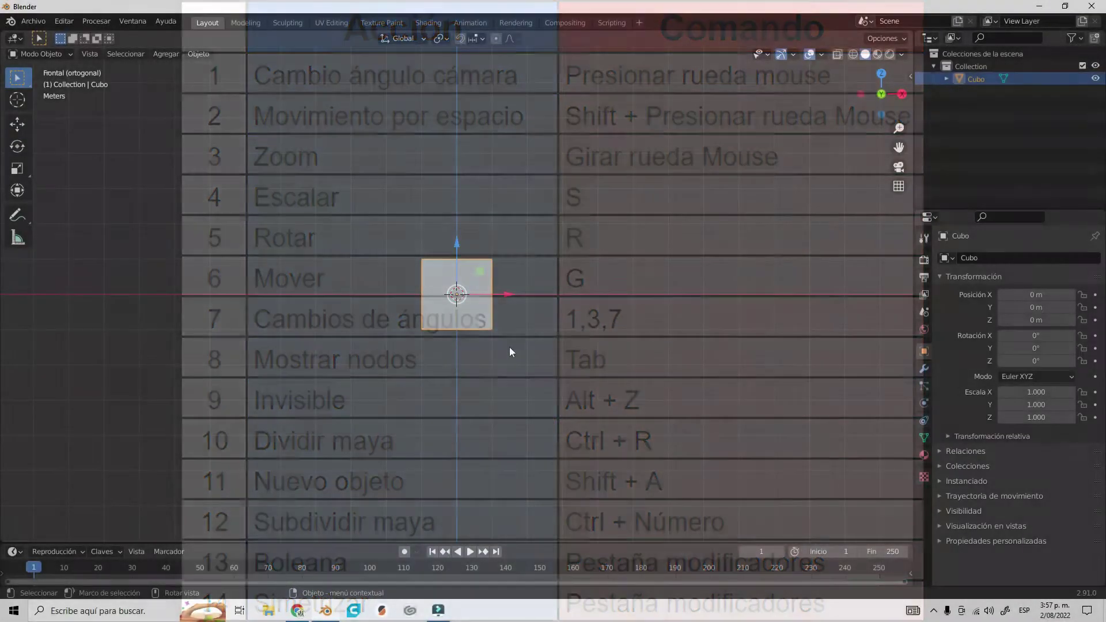
{"action": "scroll", "coordinate": [577, 340], "scroll_direction": "up", "scroll_amount": 3}
{"action": "key", "text": "shift+a"}
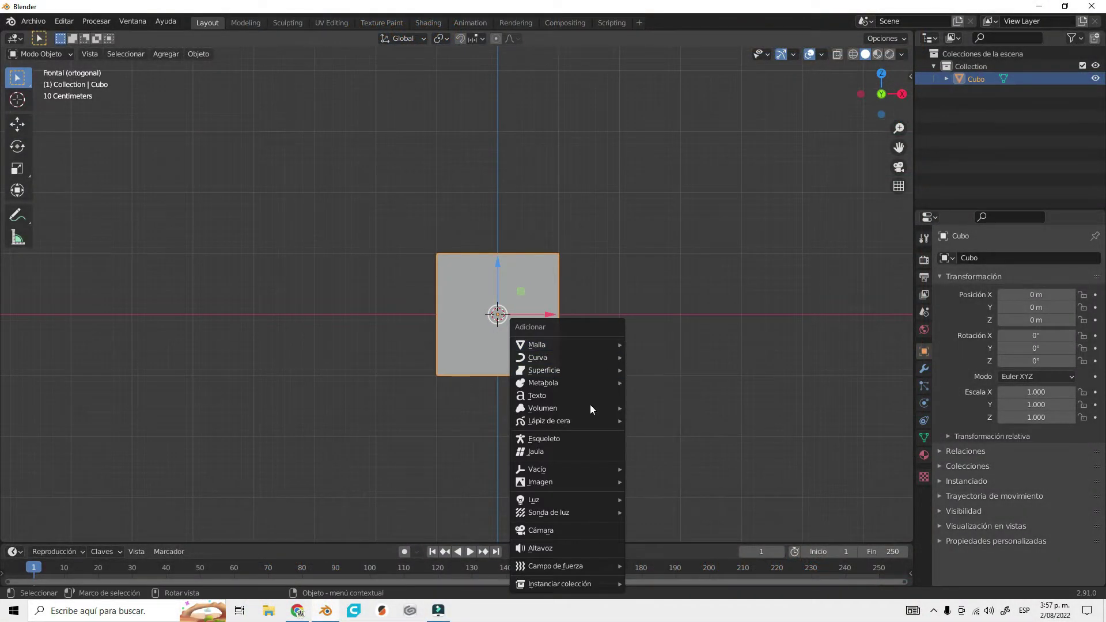
{"action": "left_click", "coordinate": [666, 484]}
{"action": "left_click", "coordinate": [282, 296]}
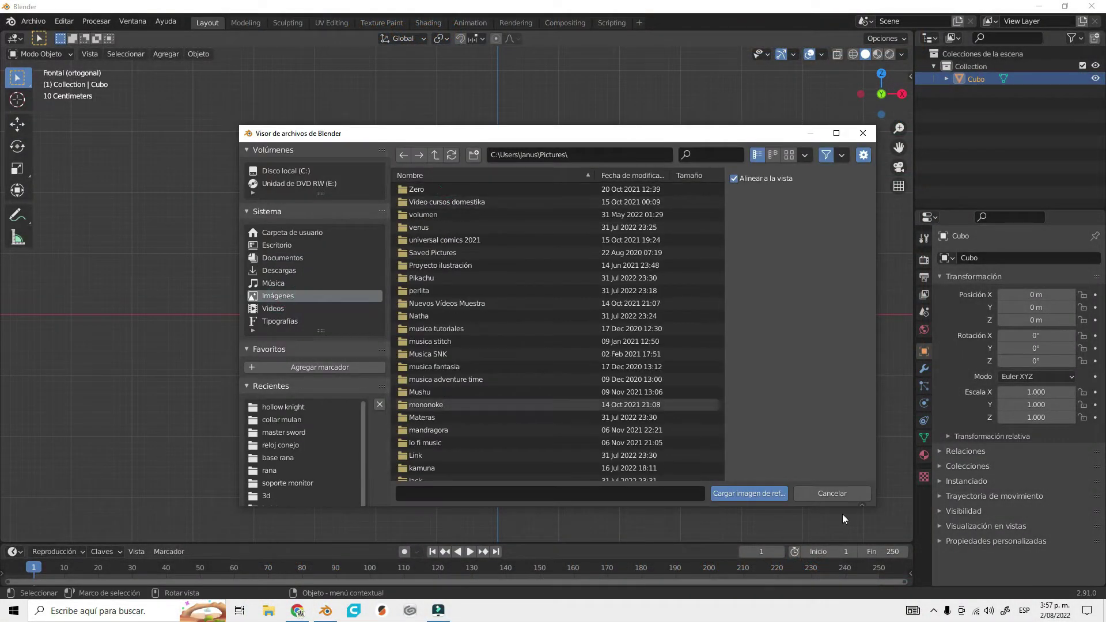
{"action": "key", "text": "Escape"}
- Load Hollow.png from Pictures/3d/hollow knight as a reference image behind Cubo
{"action": "key", "text": "shift+a"}
{"action": "left_click", "coordinate": [605, 318]}
{"action": "left_click", "coordinate": [292, 296]}
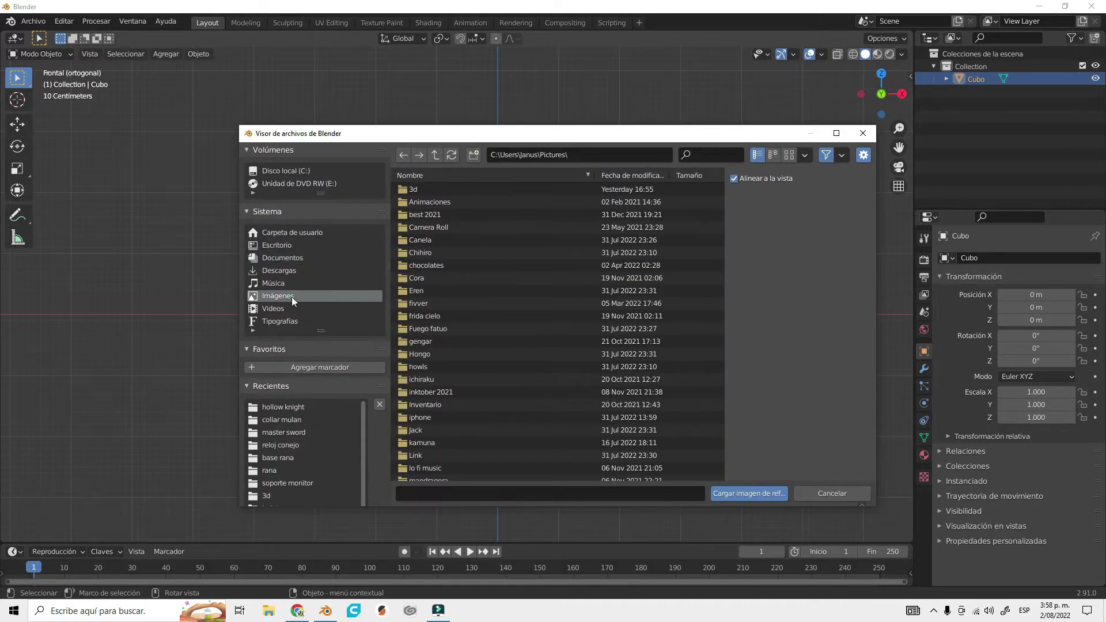
{"action": "double_click", "coordinate": [460, 189]}
{"action": "double_click", "coordinate": [463, 303]}
{"action": "left_click", "coordinate": [465, 201]}
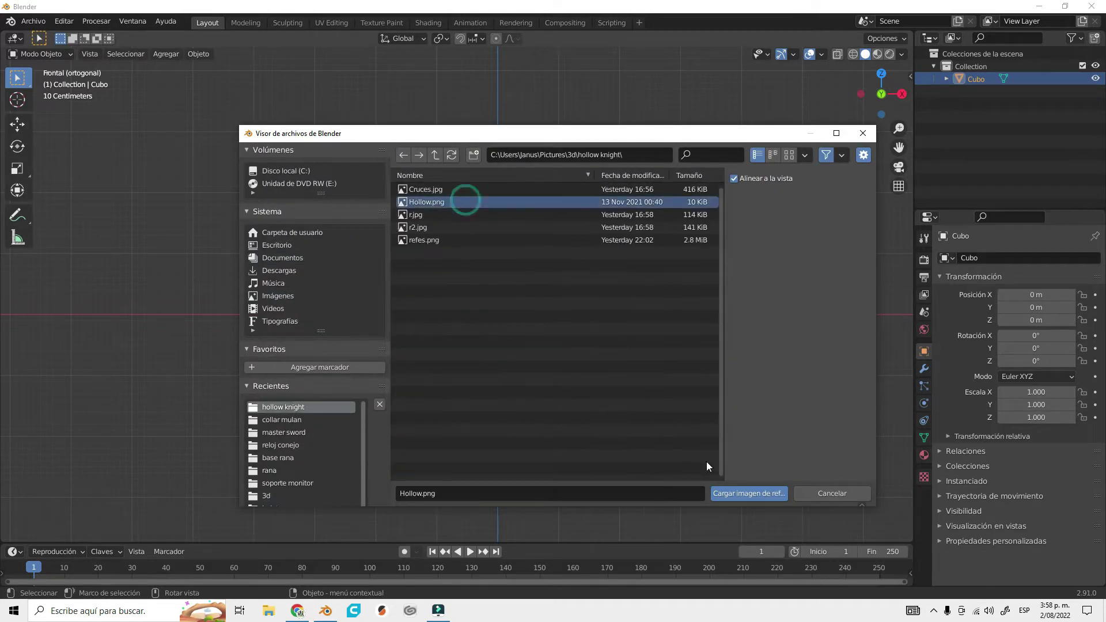
{"action": "key", "text": "Return"}
{"action": "scroll", "coordinate": [576, 378], "scroll_direction": "up", "scroll_amount": 1}
{"action": "scroll", "coordinate": [577, 378], "scroll_direction": "up", "scroll_amount": 1}
{"action": "left_click", "coordinate": [576, 380]}
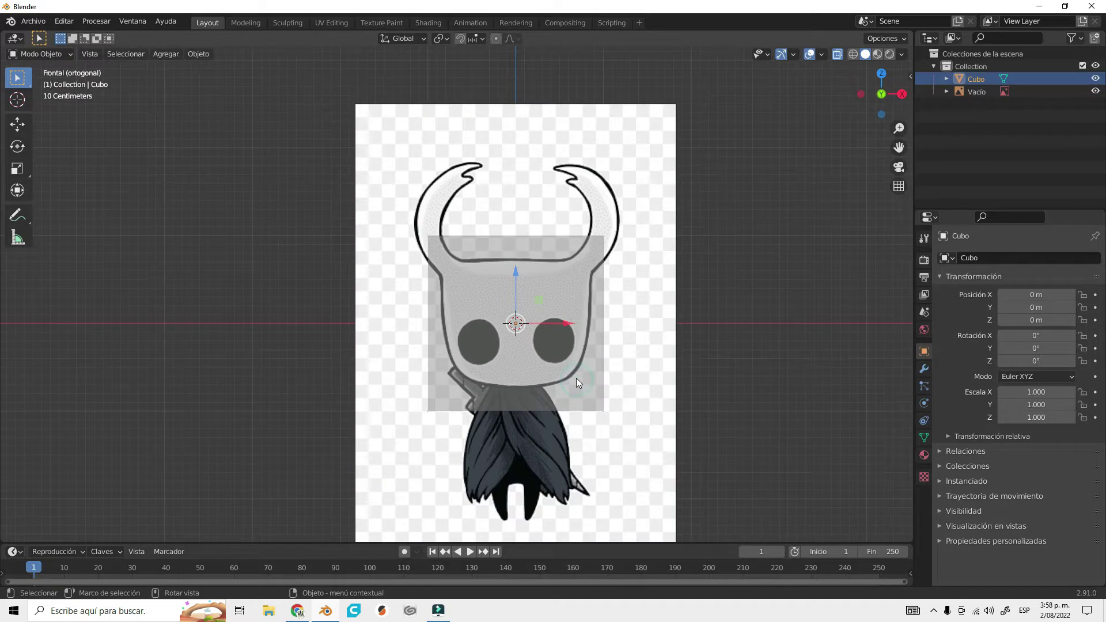
- Lower the cube's top edge and raise its bottom edge to the mask's height
{"action": "key", "text": "Tab"}
{"action": "key", "text": "alt+z"}
{"action": "left_click_drag", "start_coordinate": [387, 208], "coordinate": [637, 263]}
{"action": "key", "text": "g"}
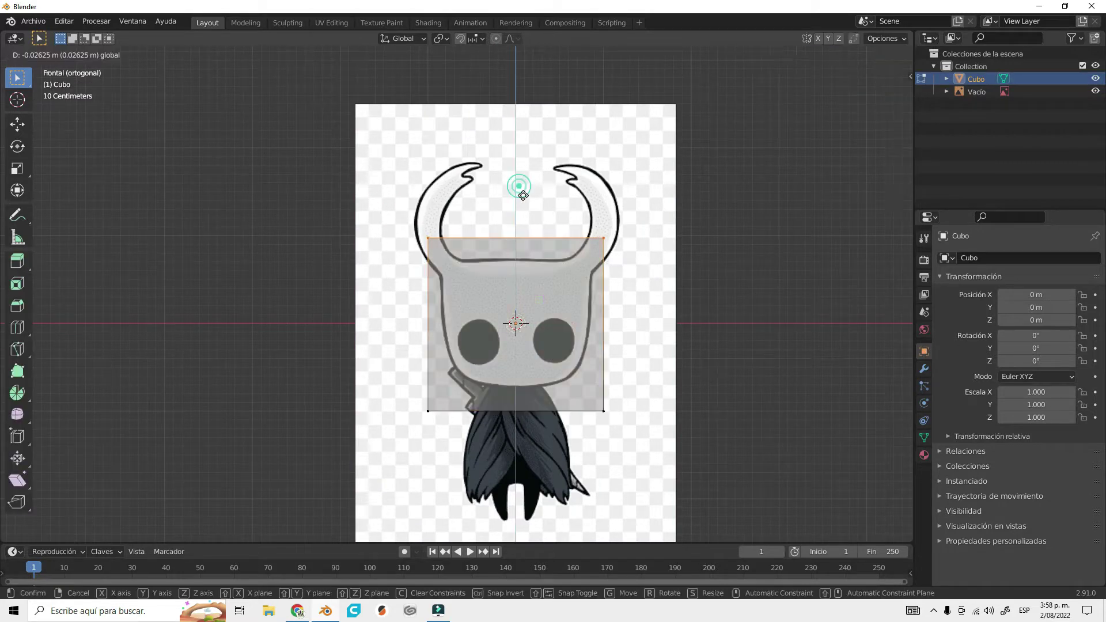
{"action": "left_click", "coordinate": [530, 214]}
{"action": "left_click_drag", "start_coordinate": [371, 384], "coordinate": [634, 426]}
{"action": "key", "text": "g"}
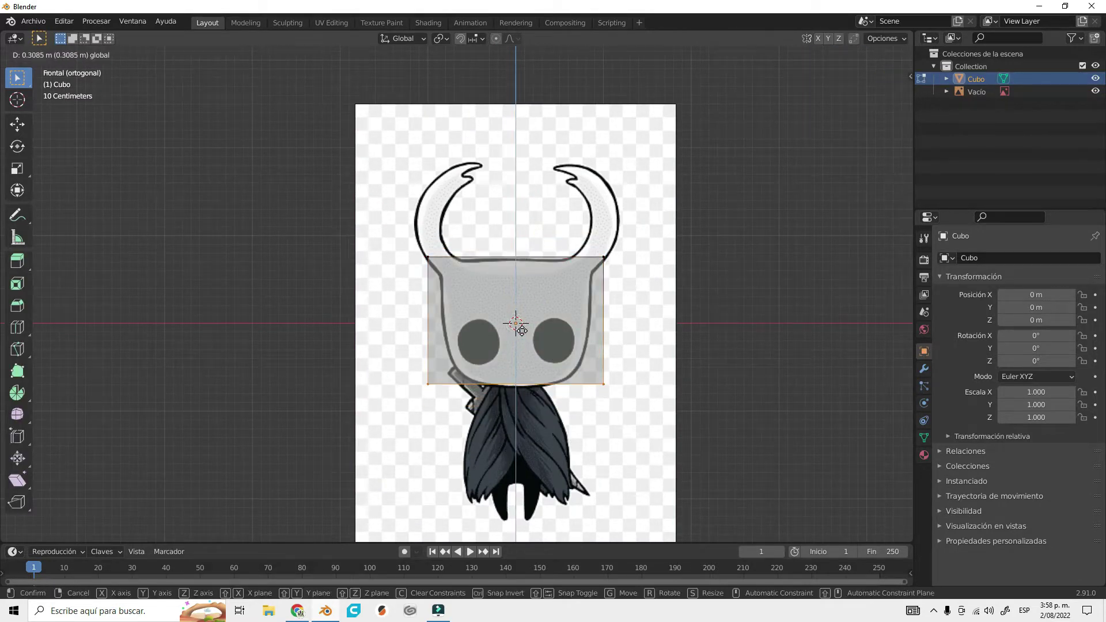
{"action": "left_click", "coordinate": [521, 329]}
- Pull the side edges inward and narrow the bottom edge to fit the mask
{"action": "left_click_drag", "start_coordinate": [634, 242], "coordinate": [646, 315]}
{"action": "key", "text": "g"}
{"action": "left_click", "coordinate": [634, 328]}
{"action": "key", "text": "g"}
{"action": "mouse_move", "coordinate": [368, 219]}
{"action": "left_mouse_down"}
{"action": "mouse_move", "coordinate": [444, 403]}
{"action": "mouse_move", "coordinate": [691, 445]}
{"action": "left_mouse_up"}
{"action": "left_click", "coordinate": [519, 346]}
{"action": "key", "text": "s"}
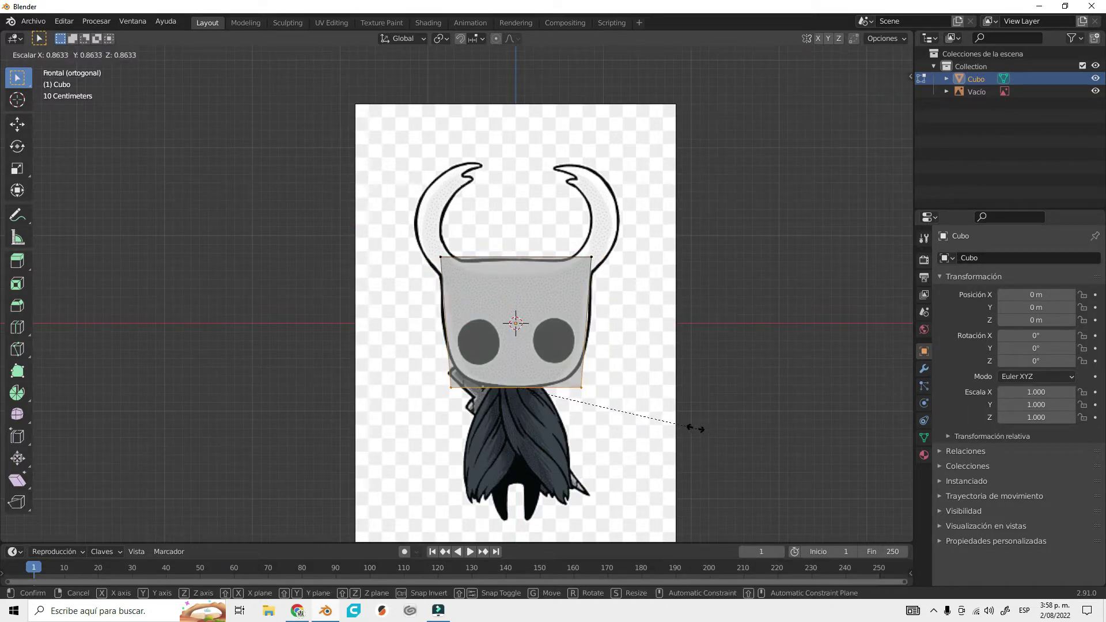
{"action": "left_click", "coordinate": [697, 429]}
{"action": "key", "text": "Tab"}
- Subdivide the cube at level 2, add centred loop cuts, and scale it up slightly
{"action": "key", "text": "ctrl+2"}
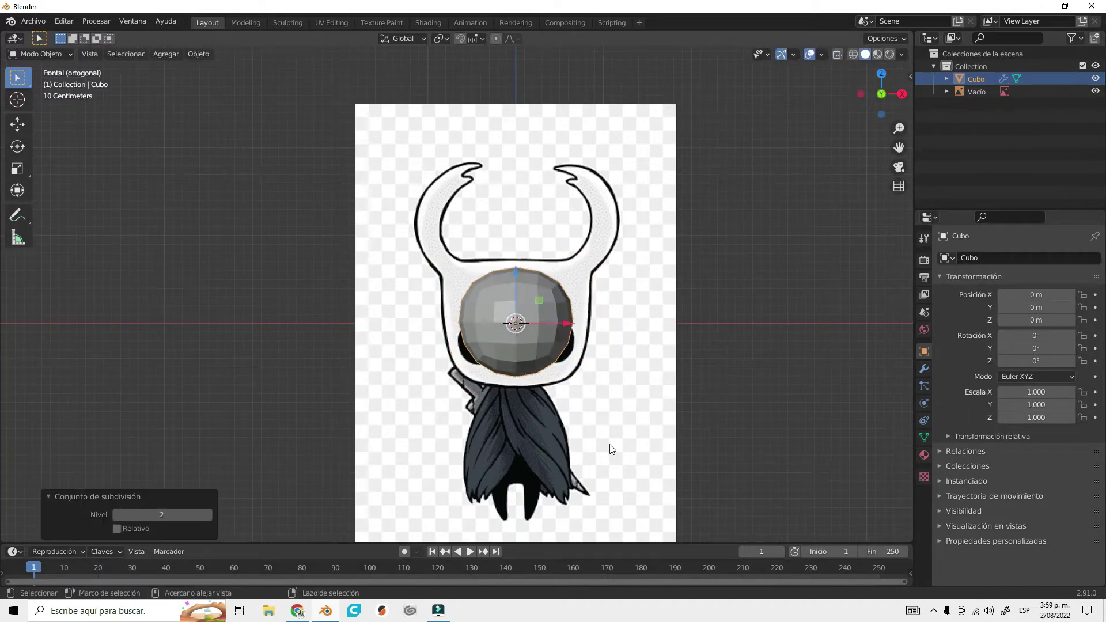
{"action": "key", "text": "Tab"}
{"action": "key", "text": "alt+z"}
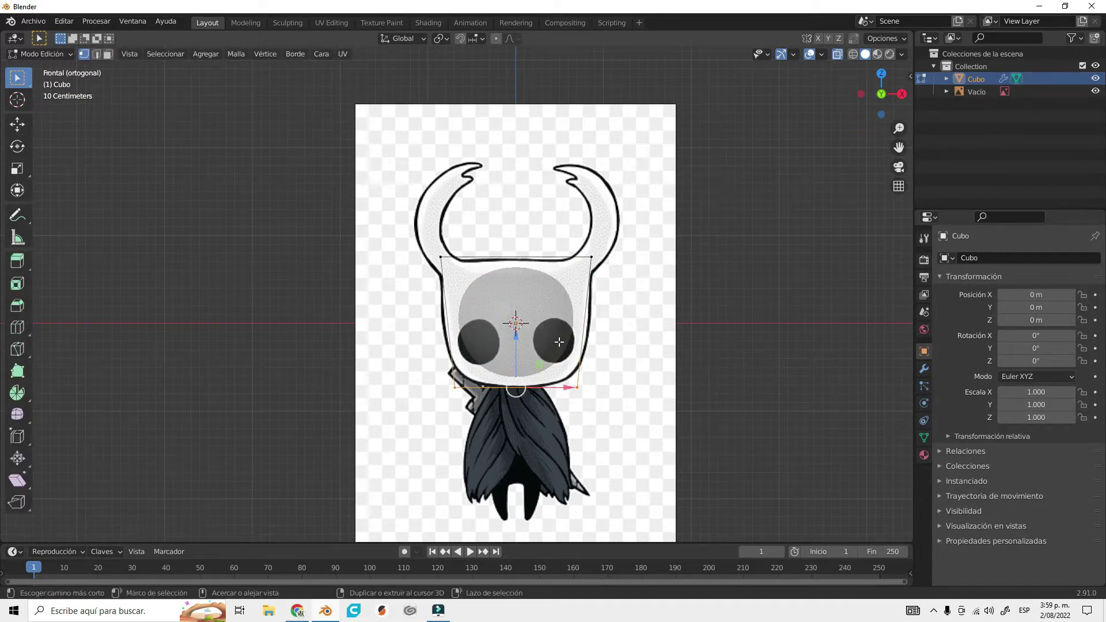
{"action": "key", "text": "ctrl+r"}
{"action": "left_click", "coordinate": [514, 322]}
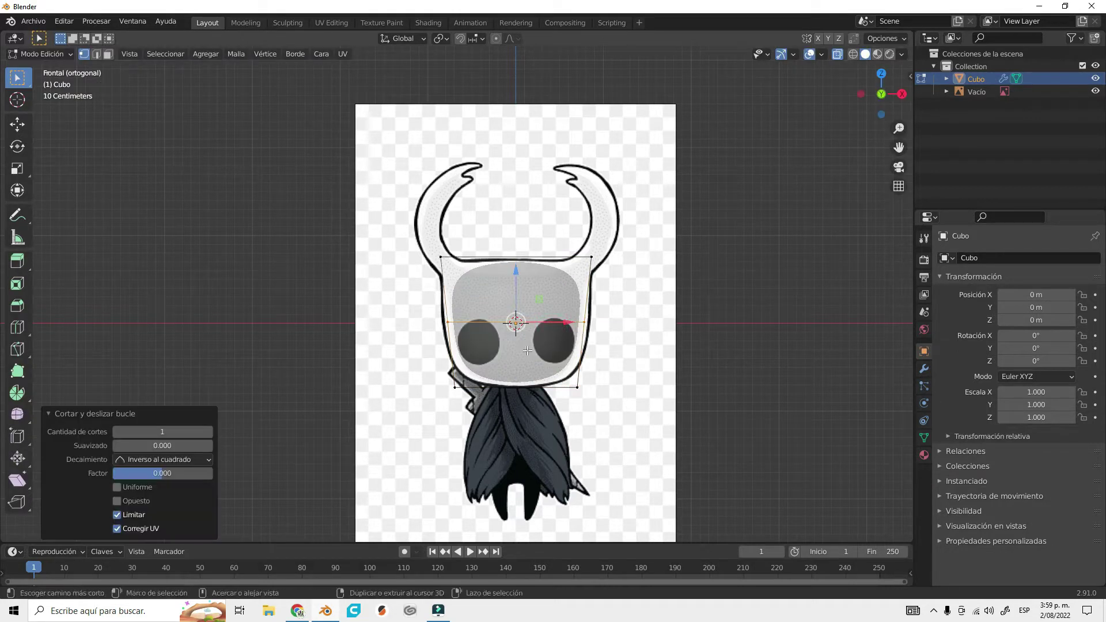
{"action": "left_click", "coordinate": [528, 302]}
{"action": "right_click", "coordinate": [673, 333]}
{"action": "key", "text": "s"}
{"action": "left_click", "coordinate": [612, 341]}
- Move the mask's vertices to match the reference outline
{"action": "key", "text": "alt+z"}
{"action": "key", "text": "Tab"}
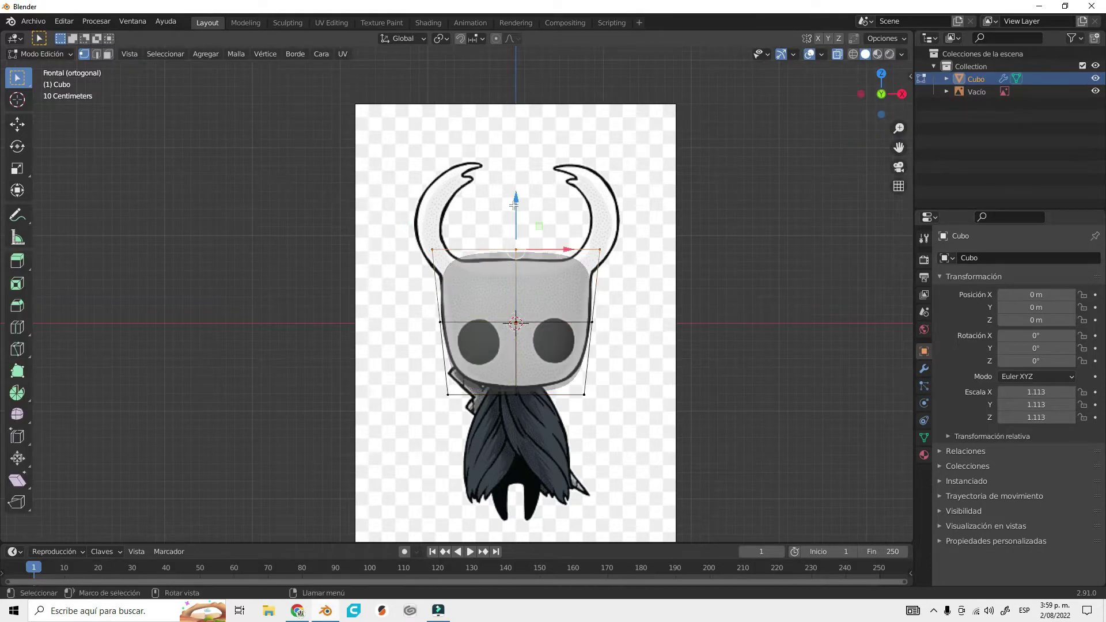
{"action": "left_click", "coordinate": [382, 375]}
{"action": "key", "text": "g"}
{"action": "left_click", "coordinate": [612, 367]}
{"action": "key", "text": "alt+z"}
{"action": "key", "text": "Tab"}
{"action": "key", "text": "Tab"}
{"action": "key", "text": "c"}
{"action": "key", "text": "alt+z"}
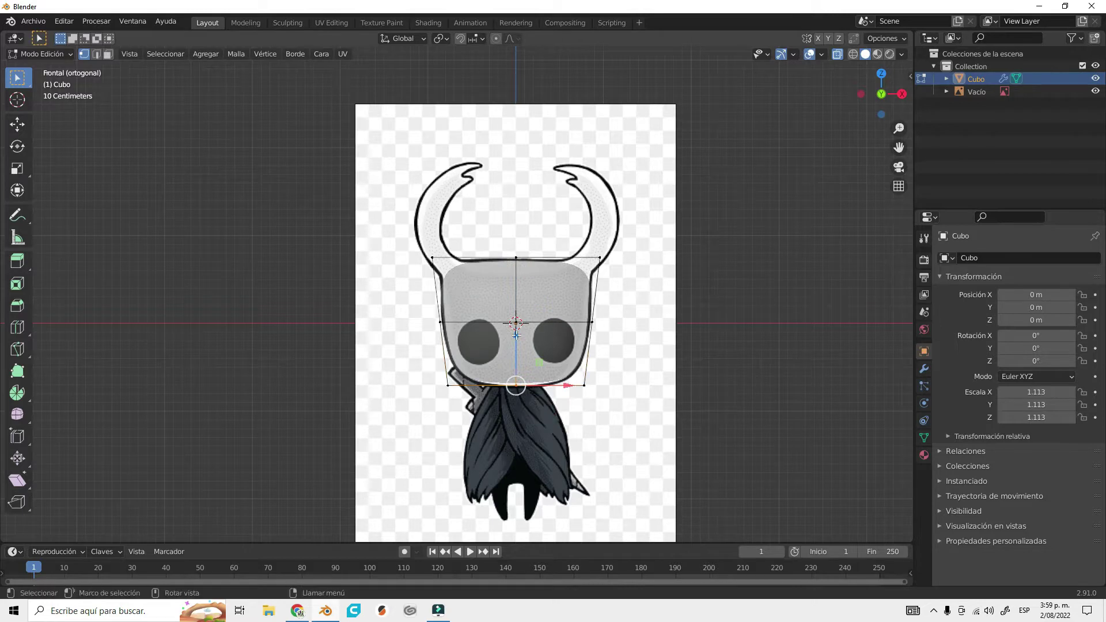
{"action": "left_click", "coordinate": [517, 343]}
{"action": "key", "text": "alt+z"}
{"action": "key", "text": "Tab"}
- In Right view, taper the head's side edge and rescale the whole mesh
{"action": "key", "text": "KP_3"}
{"action": "middle_click_drag", "start_coordinate": [531, 383], "coordinate": [528, 383]}
{"action": "key", "text": "KP_3"}
{"action": "key", "text": "Tab"}
{"action": "key", "text": "alt+z"}
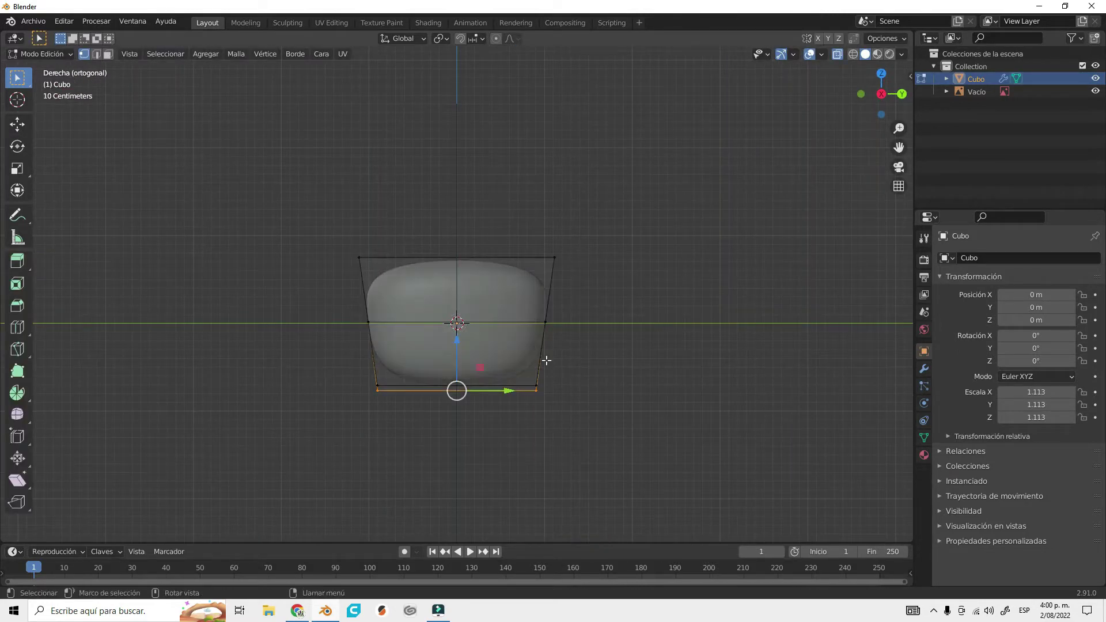
{"action": "left_click_drag", "start_coordinate": [596, 328], "coordinate": [568, 329]}
{"action": "left_click_drag", "start_coordinate": [202, 168], "coordinate": [617, 429]}
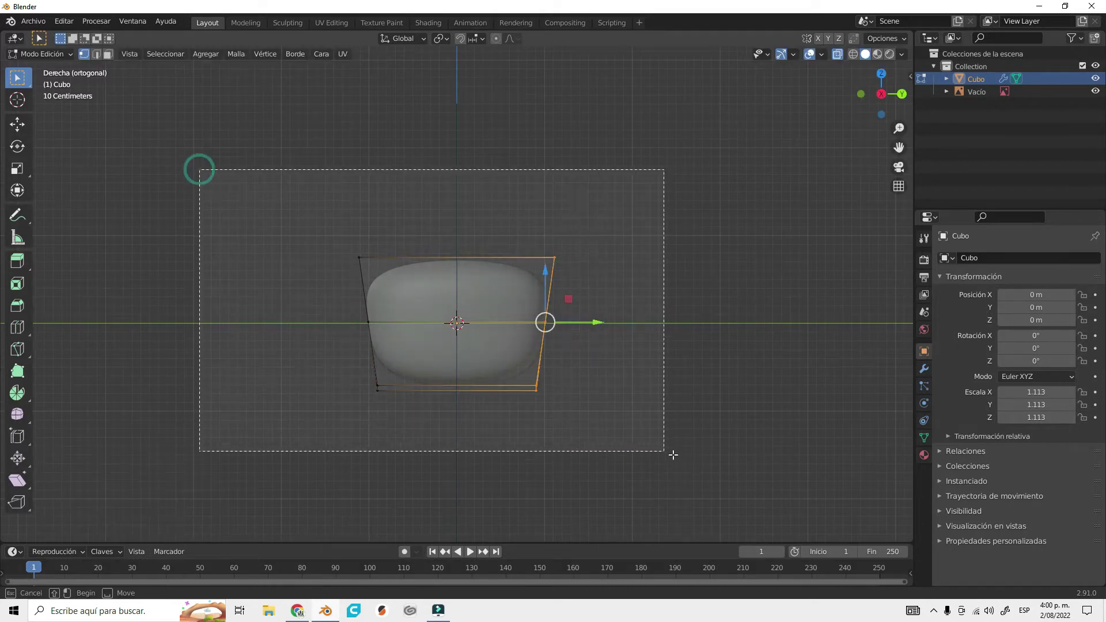
{"action": "key", "text": "s"}
{"action": "left_click", "coordinate": [623, 433]}
{"action": "key", "text": "Tab"}
- Scale the head object to 1.113 from the right side view
{"action": "mouse_move", "coordinate": [623, 435]}
{"action": "middle_mouse_down"}
{"action": "mouse_move", "coordinate": [600, 447]}
{"action": "mouse_move", "coordinate": [606, 419]}
{"action": "middle_mouse_up"}
{"action": "key", "text": "KP_3"}
{"action": "key", "text": "s"}
{"action": "left_click", "coordinate": [606, 420]}
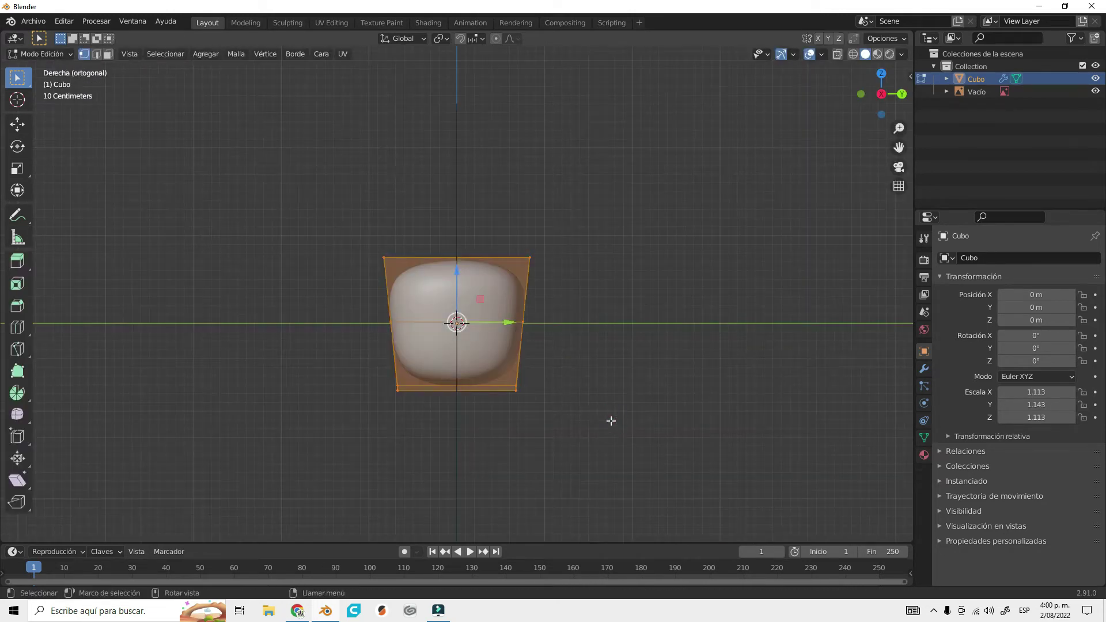
- Add a 32-vertex cylinder from the front reference view
{"action": "key", "text": "KP_1"}
{"action": "key", "text": "shift+a"}
{"action": "left_click", "coordinate": [634, 307]}
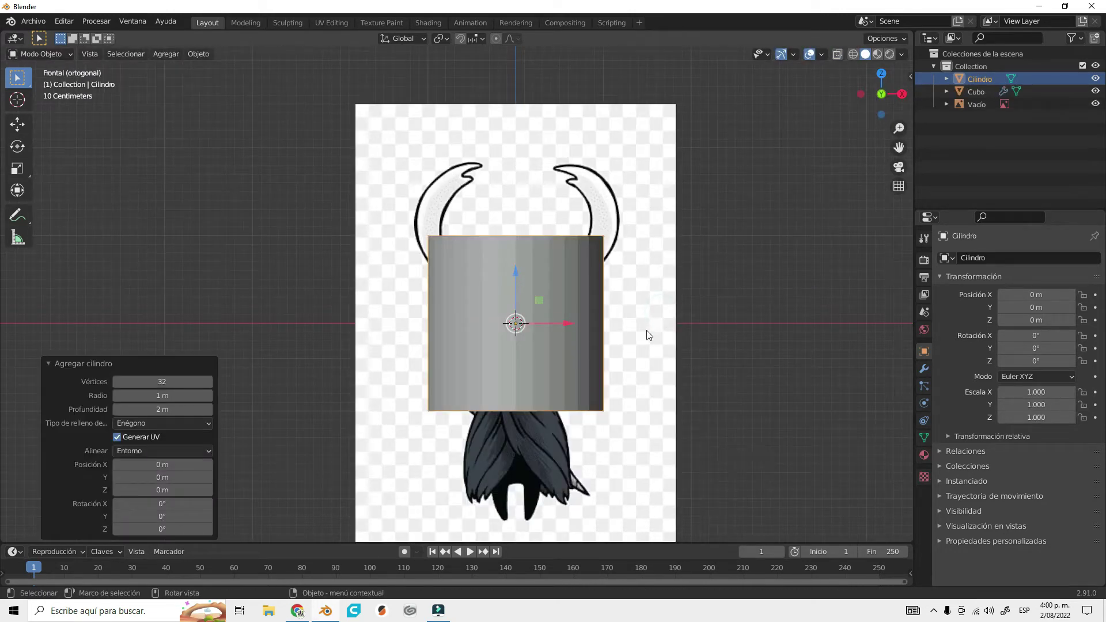
- Shrink the cylinder, raise it to 1.3434 m height and turn it toward the face
{"action": "middle_click_drag", "start_coordinate": [647, 329], "coordinate": [506, 387]}
{"action": "key", "text": "s"}
{"action": "left_click", "coordinate": [600, 363]}
{"action": "key", "text": "g"}
{"action": "key", "text": "z"}
{"action": "left_click", "coordinate": [506, 252]}
{"action": "key", "text": "KP_3"}
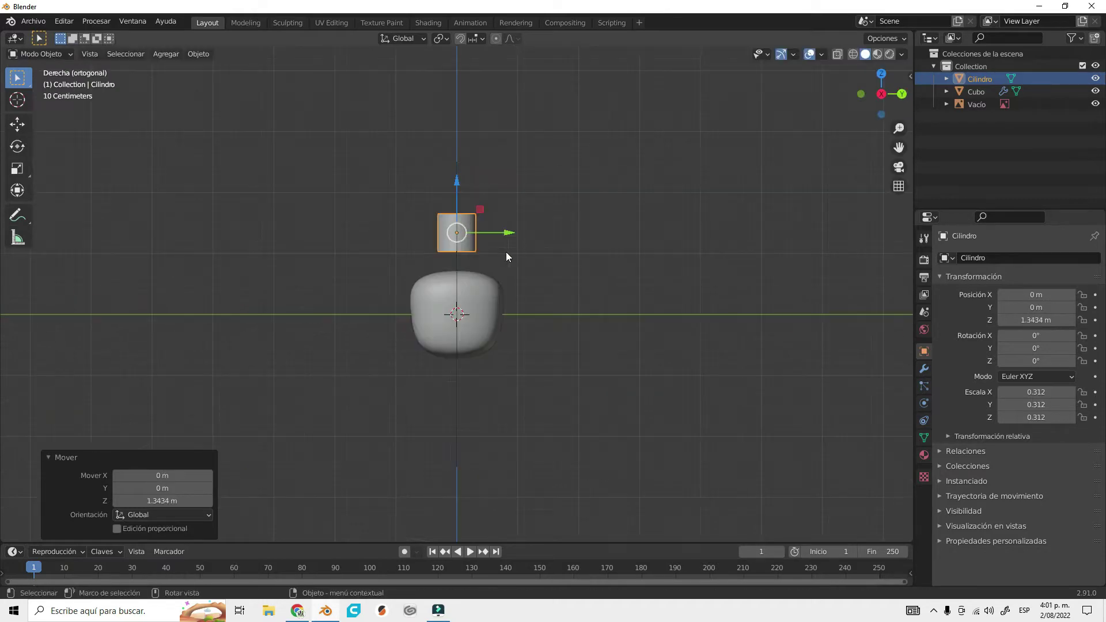
{"action": "type", "text": "90"}
{"action": "key", "text": "Return"}
{"action": "key", "text": "g"}
{"action": "key", "text": "Return"}
{"action": "key", "text": "KP_1"}
{"action": "key", "text": "KP_3"}
{"action": "key", "text": "KP_1"}
{"action": "left_click", "coordinate": [629, 374]}
- Scale the eye cylinder to 0.25, push it 0.075 forward on Y, and tilt it
{"action": "key", "text": "s"}
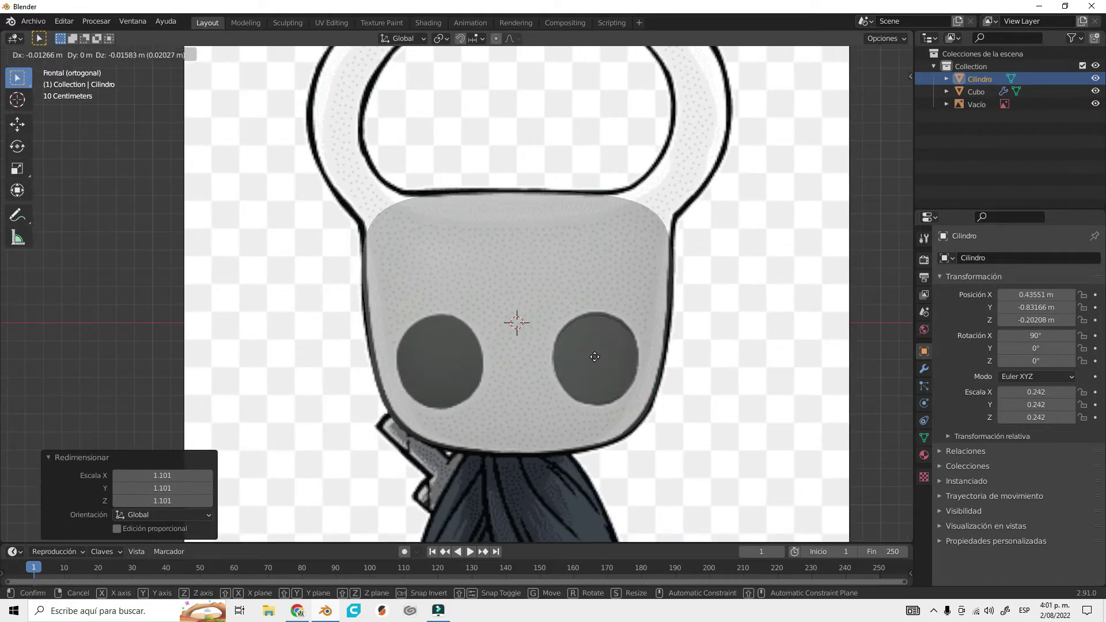
{"action": "key", "text": "Return"}
{"action": "middle_click_drag", "start_coordinate": [592, 375], "coordinate": [593, 400]}
{"action": "key", "text": "g"}
{"action": "key", "text": "y"}
{"action": "left_click", "coordinate": [394, 377]}
{"action": "key", "text": "KP_1"}
{"action": "key", "text": "r"}
{"action": "left_click", "coordinate": [623, 370]}
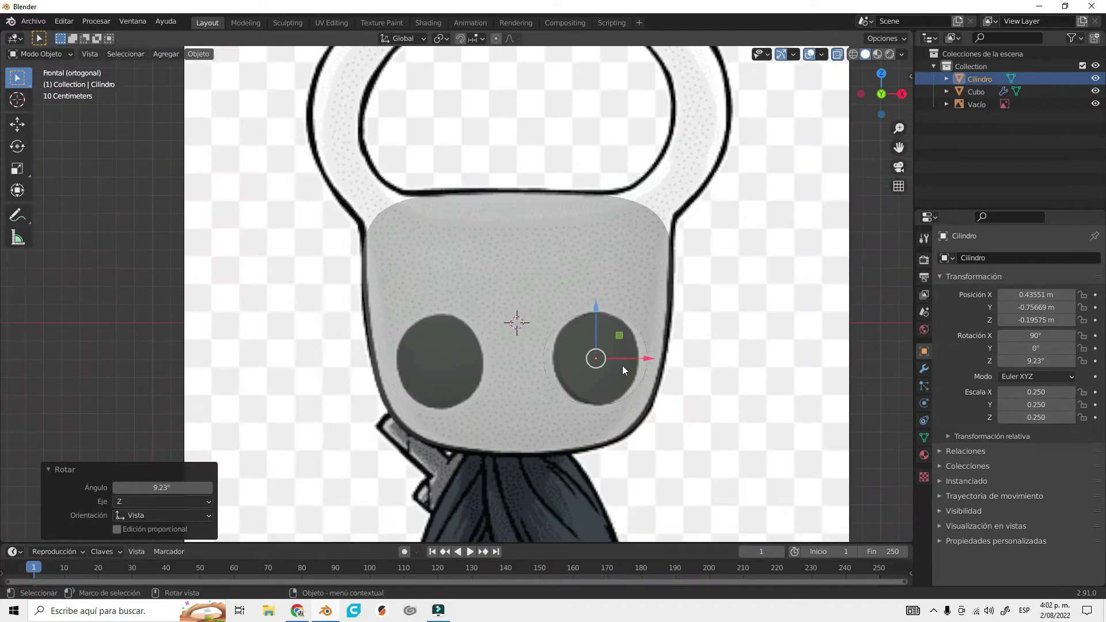
{"action": "key", "text": "Escape"}
{"action": "middle_click_drag", "start_coordinate": [652, 358], "coordinate": [663, 323]}
{"action": "key", "text": "KP_3"}
{"action": "key", "text": "KP_1"}
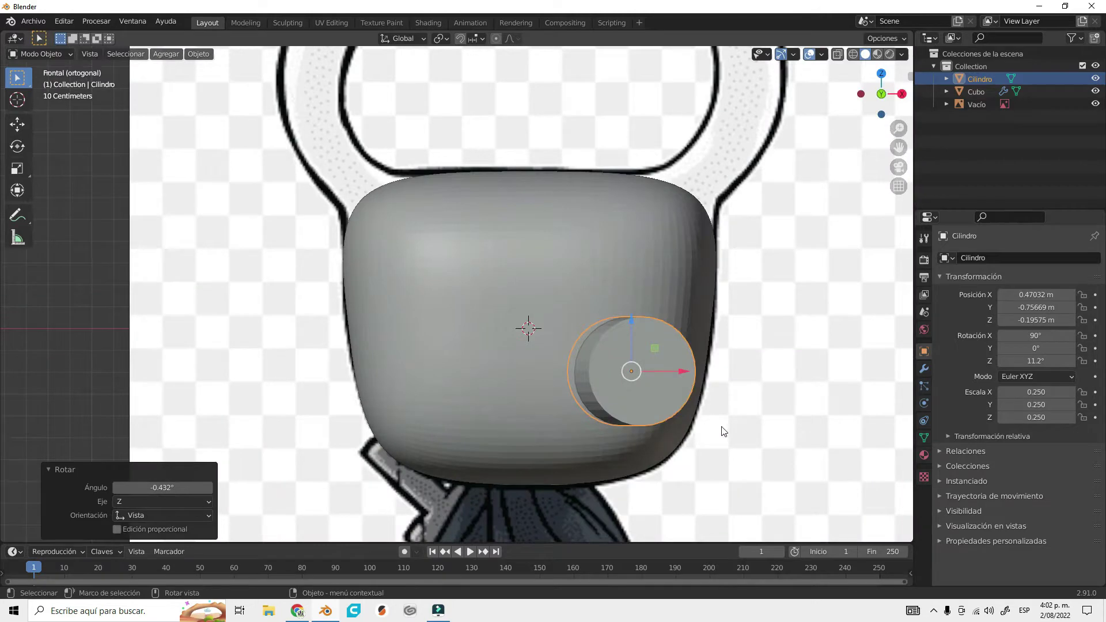
- Add a Symmetrize modifier to the cylinder with Cubo as the mirror object
{"action": "left_click", "coordinate": [924, 369]}
{"action": "left_click", "coordinate": [1031, 257]}
{"action": "left_click", "coordinate": [859, 389]}
{"action": "left_click", "coordinate": [543, 289]}
{"action": "mouse_move", "coordinate": [543, 290]}
{"action": "middle_mouse_down"}
{"action": "mouse_move", "coordinate": [620, 265]}
{"action": "mouse_move", "coordinate": [548, 354]}
{"action": "mouse_move", "coordinate": [382, 393]}
{"action": "middle_mouse_up"}
- Smooth the cylinder with level 3 subdivision and slide a new edge loop to its end
{"action": "key", "text": "ctrl+3"}
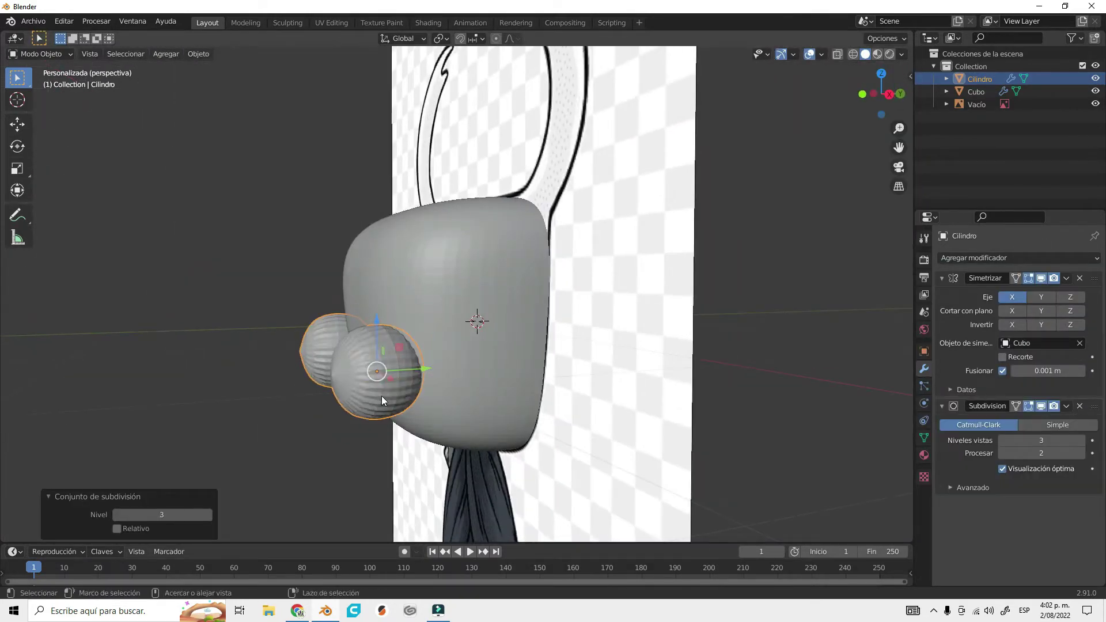
{"action": "key", "text": "Tab"}
{"action": "key", "text": "ctrl+r"}
{"action": "left_click", "coordinate": [371, 391]}
{"action": "key", "text": "alt+z"}
{"action": "key", "text": "g"}
{"action": "key", "text": "g"}
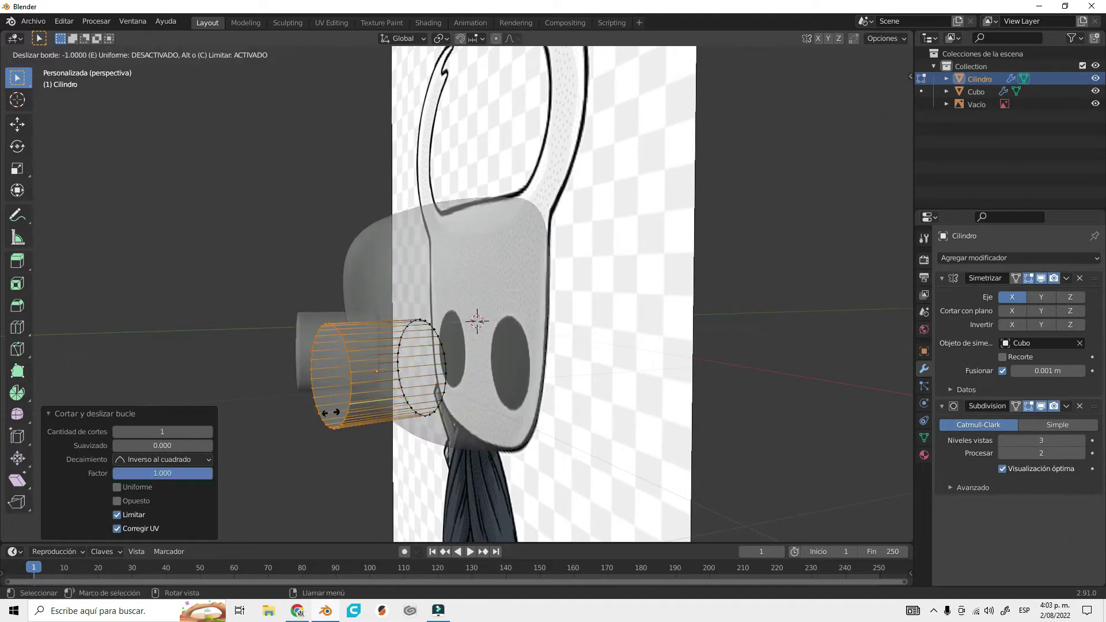
{"action": "left_click", "coordinate": [465, 374]}
{"action": "key", "text": "Tab"}
- Move the mirrored eye cylinders along Y to sink them into the head
{"action": "mouse_move", "coordinate": [464, 374]}
{"action": "middle_mouse_down"}
{"action": "mouse_move", "coordinate": [622, 341]}
{"action": "mouse_move", "coordinate": [487, 413]}
{"action": "mouse_move", "coordinate": [675, 440]}
{"action": "middle_mouse_up"}
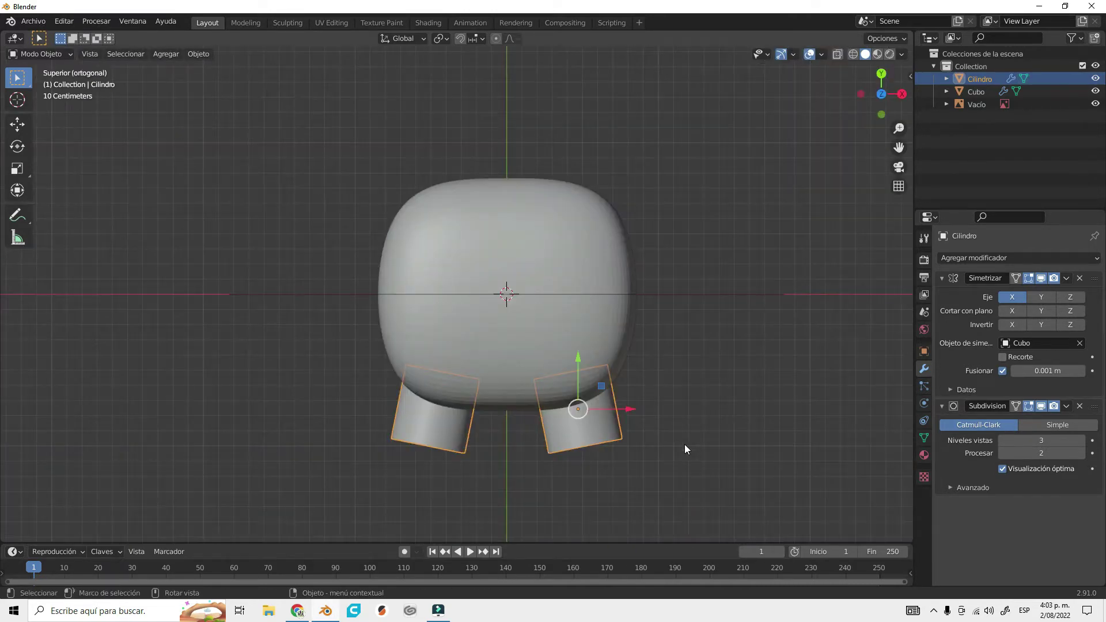
{"action": "key", "text": "g"}
{"action": "key", "text": "y"}
{"action": "left_click", "coordinate": [360, 353]}
- Select the Cubo head and add a Boolean modifier to it
{"action": "middle_click_drag", "start_coordinate": [360, 354], "coordinate": [943, 347]}
{"action": "left_click", "coordinate": [976, 92]}
{"action": "left_click", "coordinate": [1062, 257]}
{"action": "left_click", "coordinate": [772, 342]}
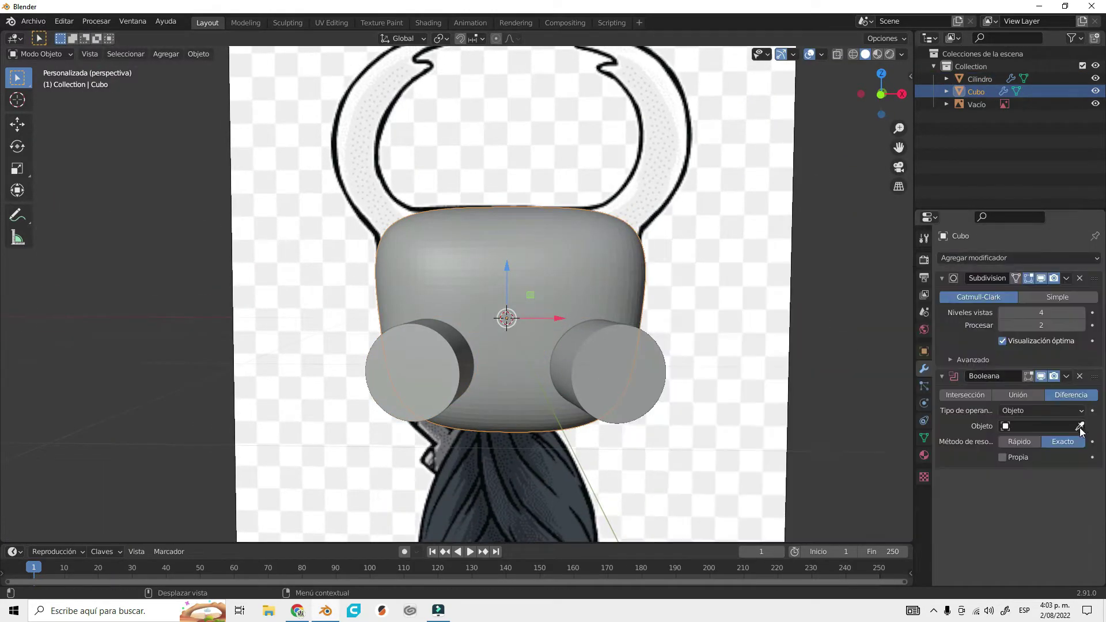
- Set Cilindro as the Boolean cutter and hide it to reveal the eye sockets
{"action": "left_click", "coordinate": [646, 381]}
{"action": "left_click", "coordinate": [1095, 78]}
{"action": "mouse_move", "coordinate": [720, 289]}
{"action": "middle_mouse_down"}
{"action": "mouse_move", "coordinate": [628, 251]}
{"action": "mouse_move", "coordinate": [785, 240]}
{"action": "mouse_move", "coordinate": [834, 318]}
{"action": "mouse_move", "coordinate": [823, 288]}
{"action": "mouse_move", "coordinate": [852, 320]}
{"action": "mouse_move", "coordinate": [789, 302]}
{"action": "middle_mouse_up"}
{"action": "left_click", "coordinate": [1095, 78]}
- Select the eye cylinder, enter Edit Mode and switch to top view
{"action": "left_click", "coordinate": [1080, 375]}
{"action": "left_click", "coordinate": [979, 79]}
{"action": "key", "text": "Tab"}
{"action": "key", "text": "KP_7"}
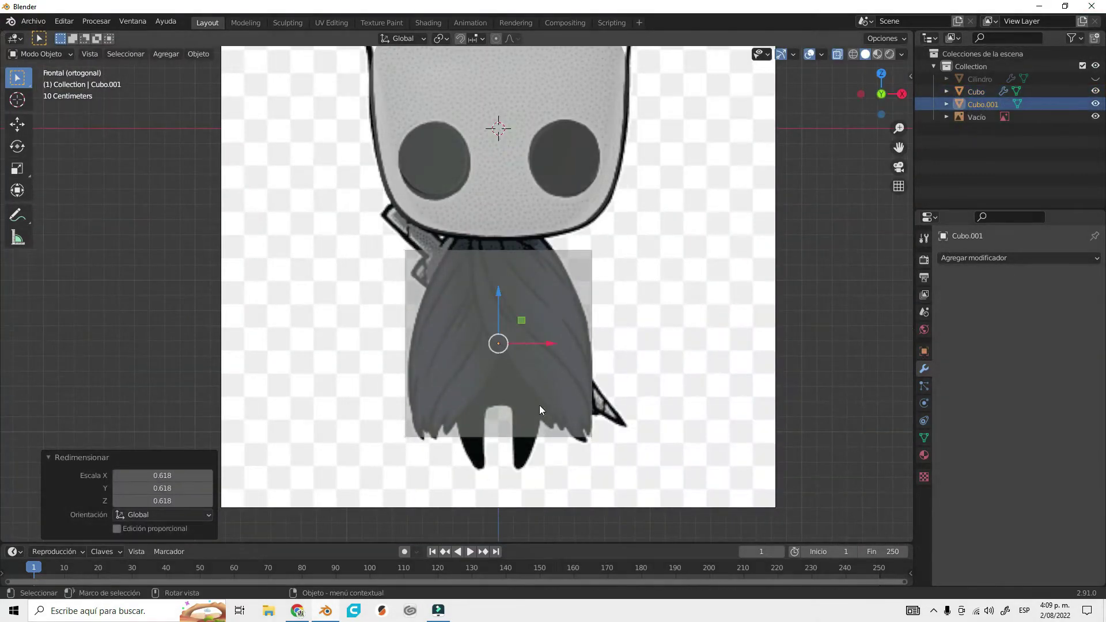
- Narrow the body's bottom, smooth it with level 5 subdivision, and shrink its top
{"action": "key", "text": "s"}
{"action": "left_click", "coordinate": [631, 445]}
{"action": "key", "text": "ctrl+5"}
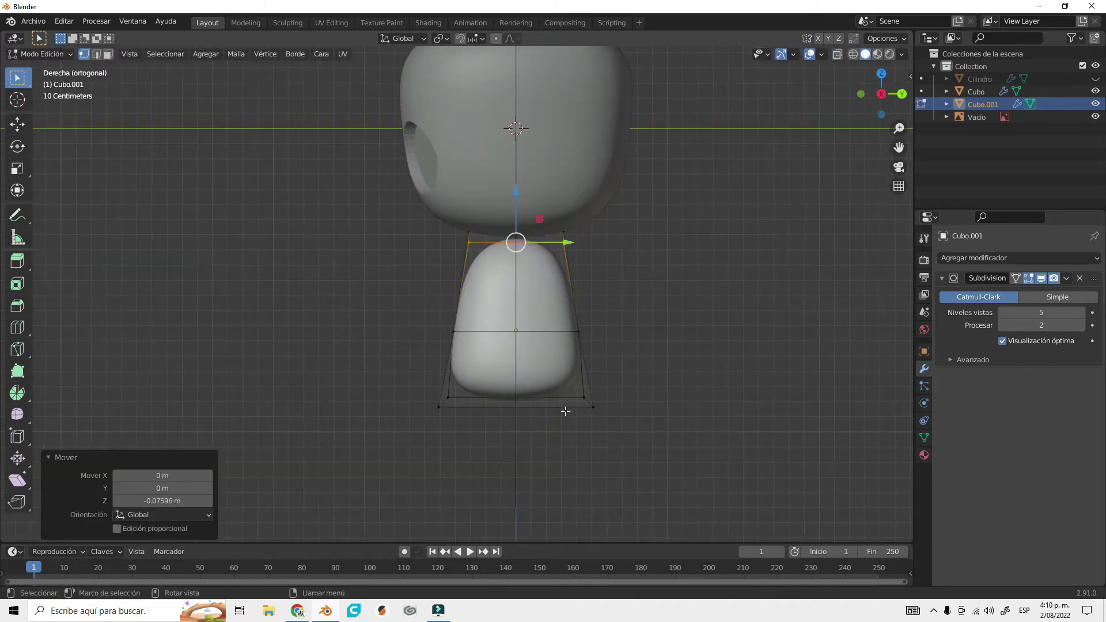
{"action": "left_click", "coordinate": [451, 414]}
{"action": "left_click", "coordinate": [478, 238], "text": "alt"}
{"action": "key", "text": "s"}
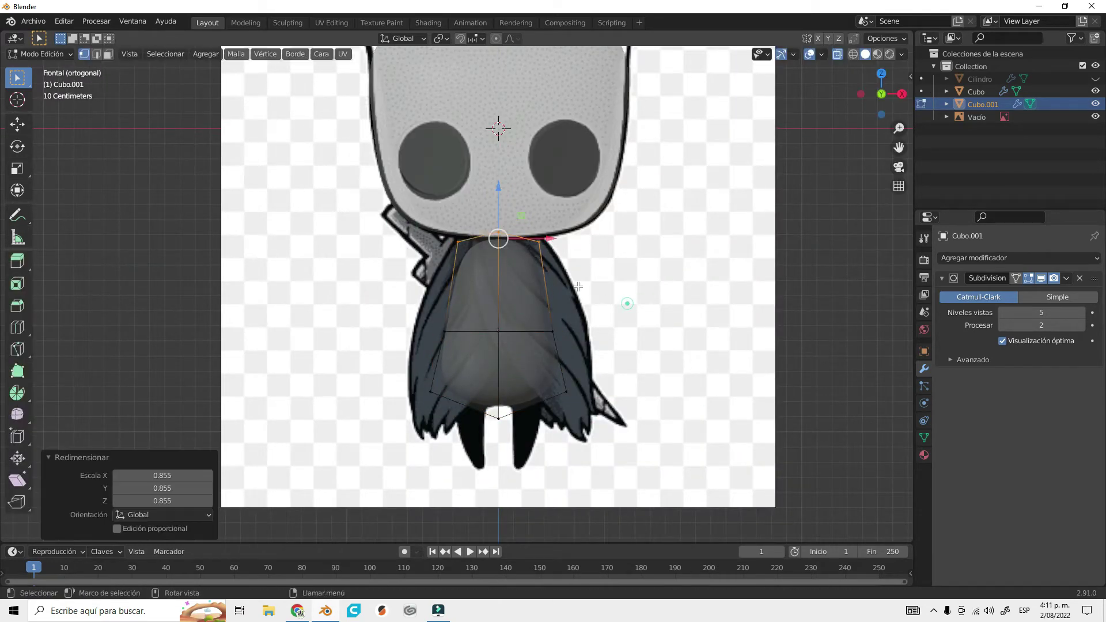
{"action": "left_click", "coordinate": [658, 376]}
{"action": "key", "text": "Tab"}
- Add a cube, smooth it into a quarter-size sphere, and place it as a leg
{"action": "key", "text": "shift+a"}
{"action": "key", "text": "ctrl+l"}
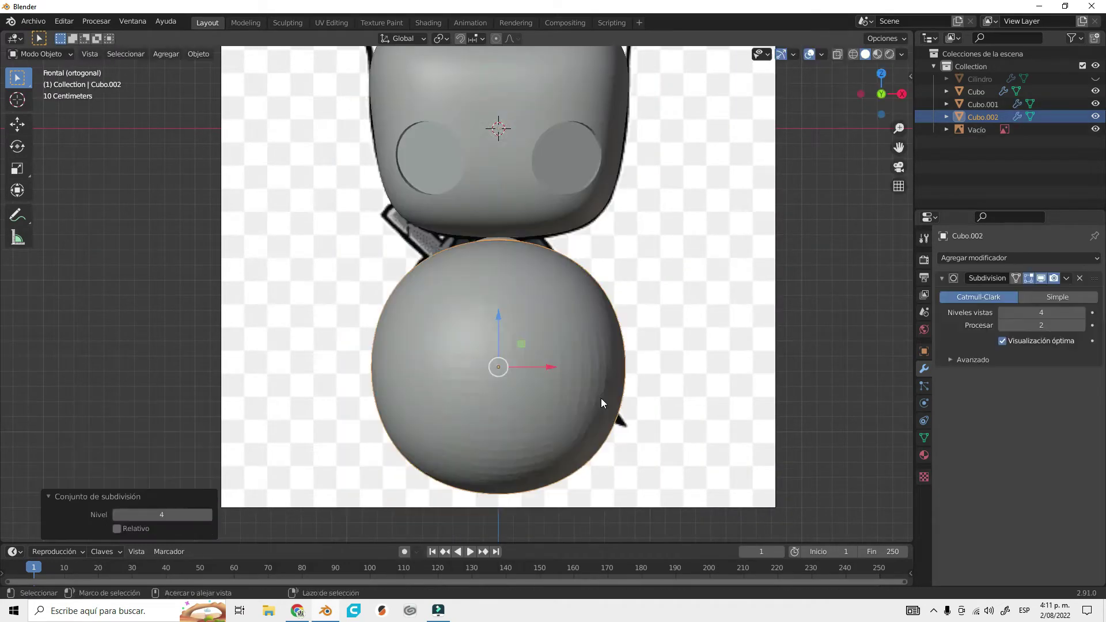
{"action": "key", "text": "s"}
{"action": "key", "text": "g"}
{"action": "left_click", "coordinate": [472, 427]}
- Mirror the leg with a Symmetrize modifier using the body as mirror object
{"action": "left_click", "coordinate": [1018, 258]}
{"action": "left_click", "coordinate": [857, 298]}
{"action": "left_click", "coordinate": [1043, 441]}
{"action": "left_click", "coordinate": [506, 333]}
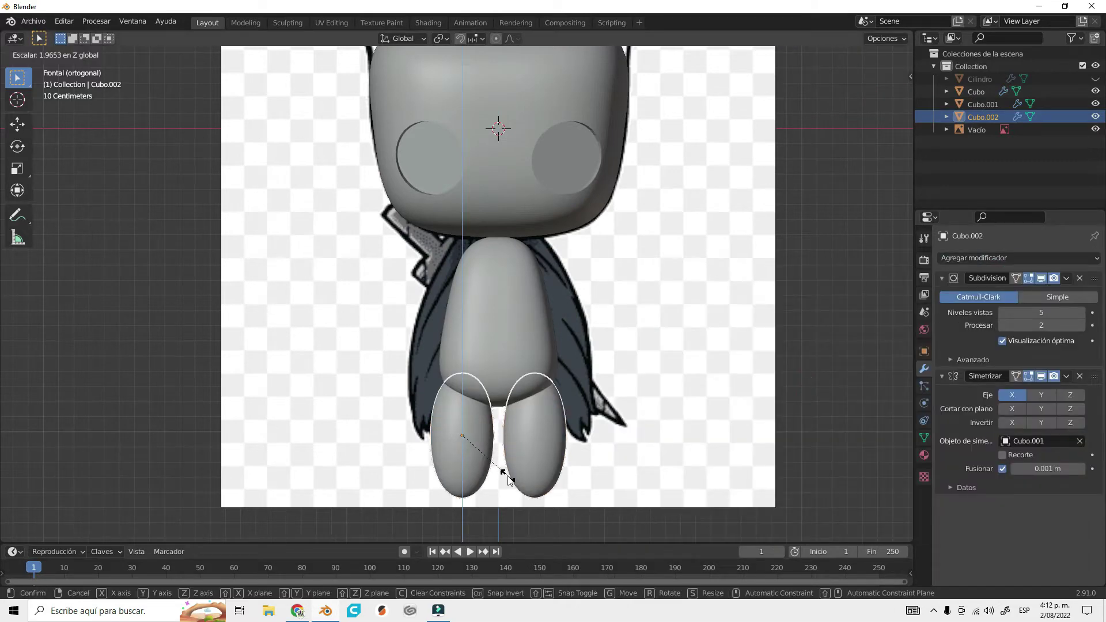
{"action": "left_click", "coordinate": [507, 476]}
- Reshape the leg's bottom vertices and add a loop to it
{"action": "key", "text": "Tab"}
{"action": "scroll", "coordinate": [495, 345], "scroll_direction": "up", "scroll_amount": 4}
{"action": "key", "text": "g"}
{"action": "left_click", "coordinate": [647, 472]}
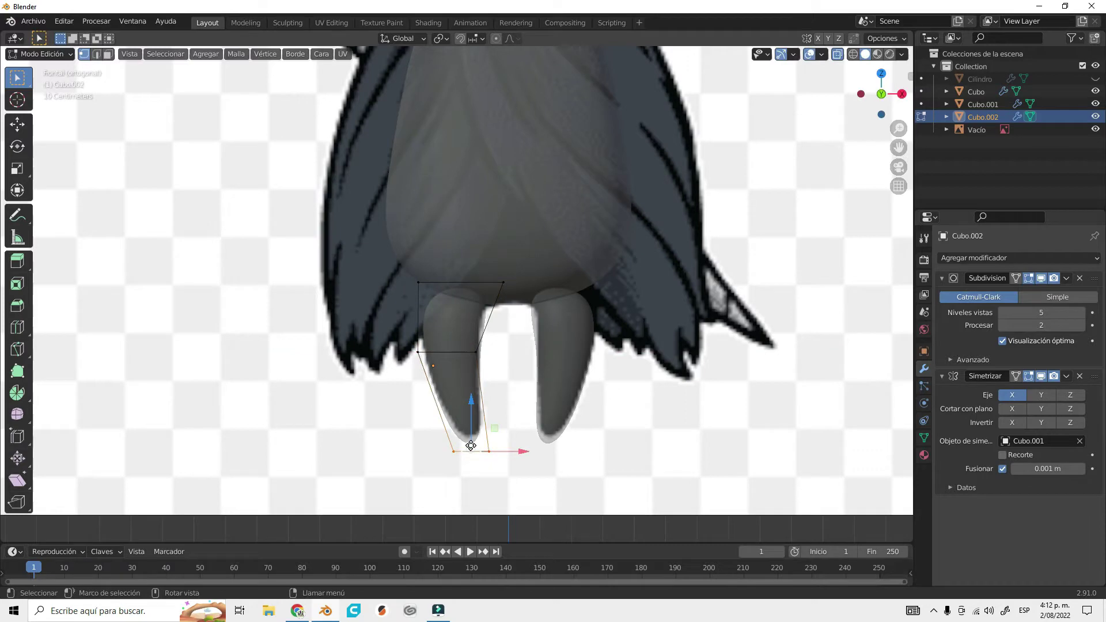
{"action": "left_click", "coordinate": [461, 298]}
{"action": "scroll", "coordinate": [462, 298], "scroll_direction": "down", "scroll_amount": 4}
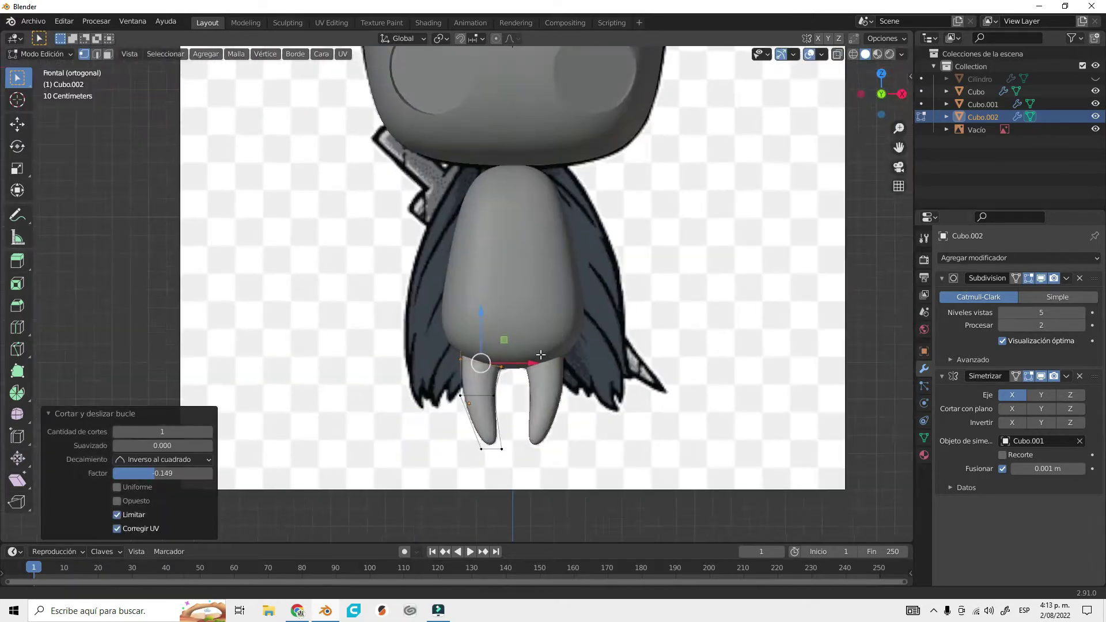
- Move the body's vertices down and place the new tall block over the right horn
{"action": "key", "text": "Tab"}
{"action": "left_click", "coordinate": [506, 333]}
{"action": "key", "text": "Tab"}
{"action": "key", "text": "g"}
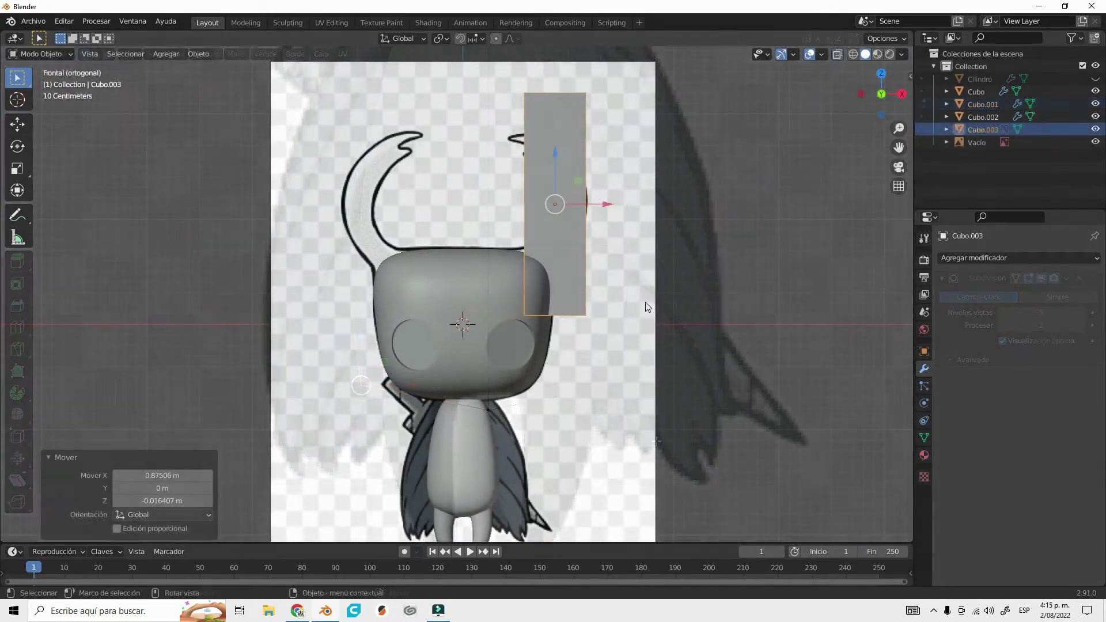
{"action": "left_click", "coordinate": [611, 277]}
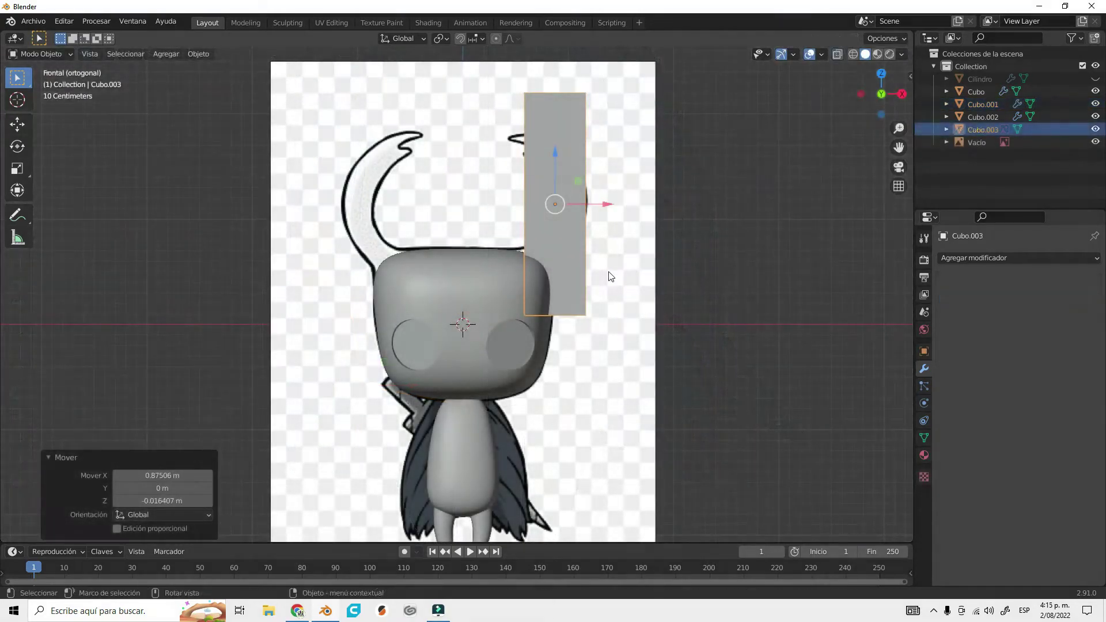
- Subdivide Cubo.003 and add a loop cut across it in X-ray Edit Mode
{"action": "key", "text": "ctrl+4"}
{"action": "scroll", "coordinate": [577, 321], "scroll_direction": "up", "scroll_amount": 3}
{"action": "key", "text": "Tab"}
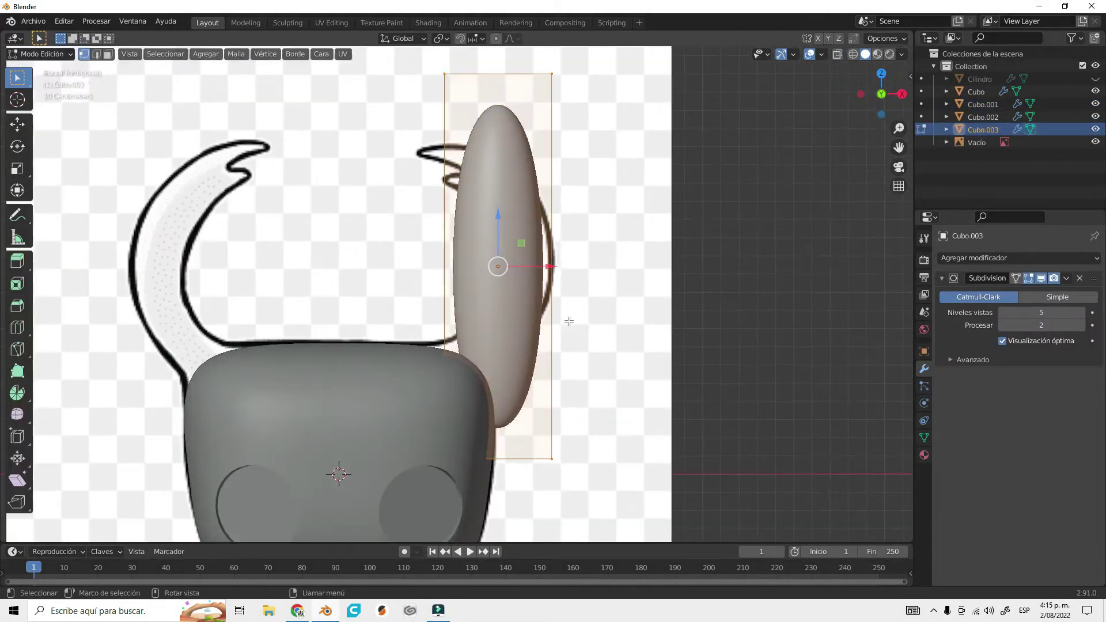
{"action": "key", "text": "alt+z"}
{"action": "key", "text": "ctrl+r"}
{"action": "left_click", "coordinate": [543, 292]}
- Move, scale and rotate the horn's upper vertices to follow the reference curve
{"action": "left_click_drag", "start_coordinate": [402, 231], "coordinate": [631, 297]}
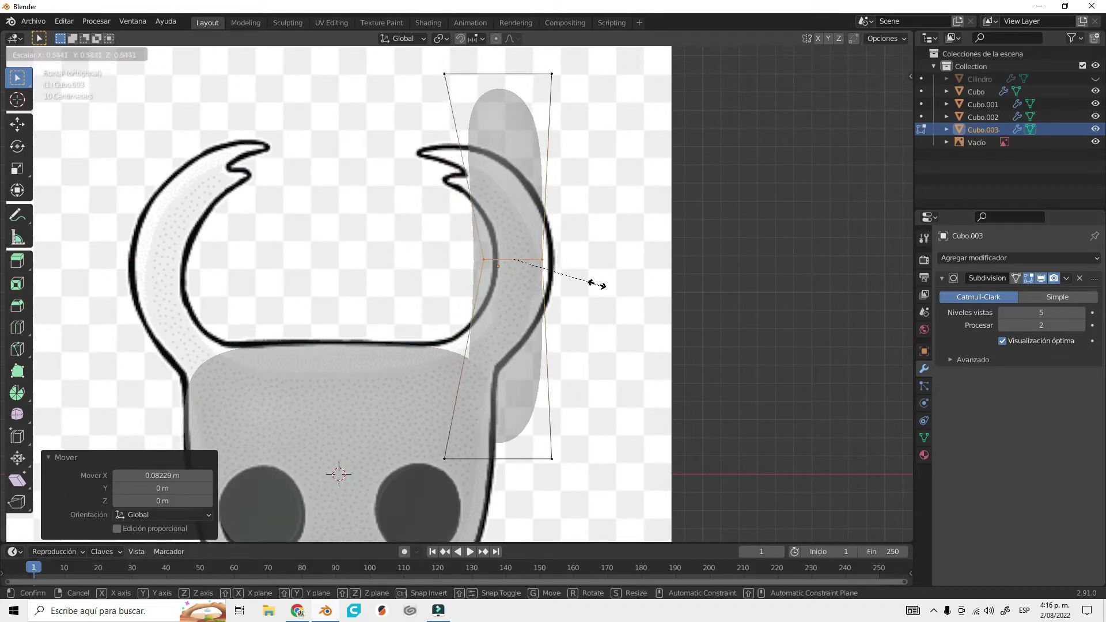
{"action": "left_click_drag", "start_coordinate": [557, 461], "coordinate": [499, 402]}
{"action": "key", "text": "g"}
{"action": "key", "text": "g"}
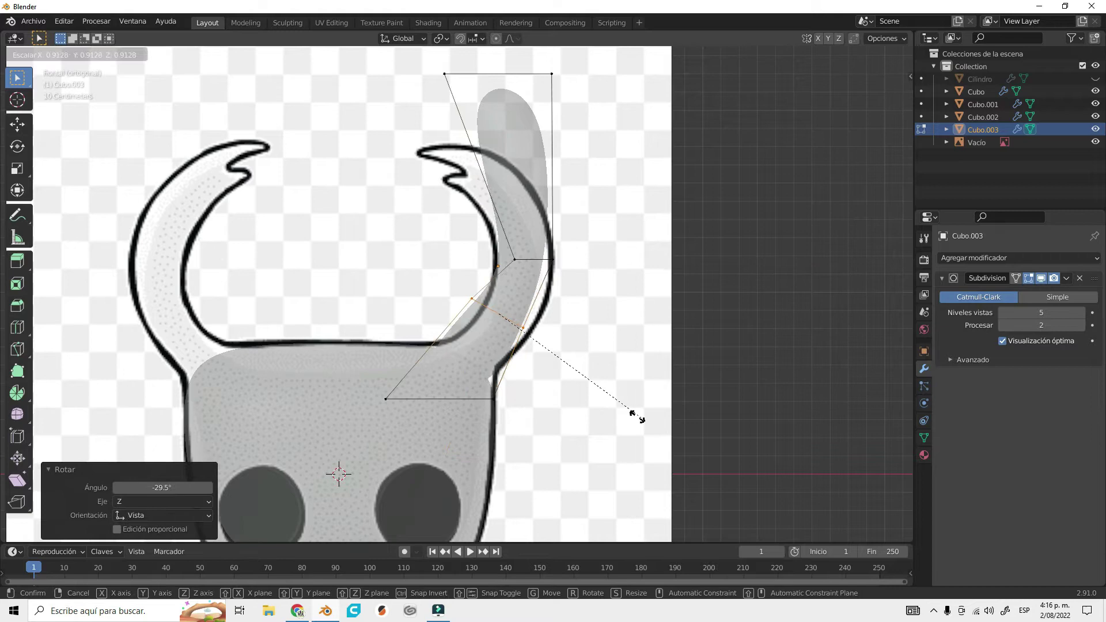
{"action": "key", "text": "Return"}
{"action": "key", "text": "s"}
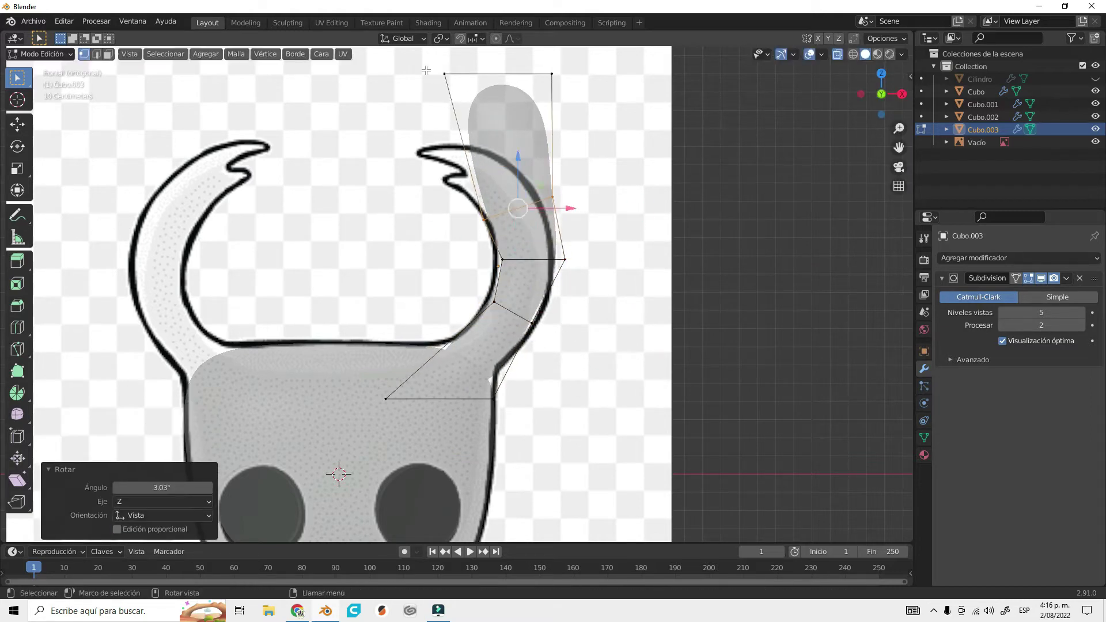
{"action": "scroll", "coordinate": [426, 69], "scroll_direction": "up", "scroll_amount": 1}
{"action": "key", "text": "g"}
{"action": "left_click", "coordinate": [519, 115]}
{"action": "key", "text": "r"}
{"action": "key", "text": "g"}
{"action": "key", "text": "Return"}
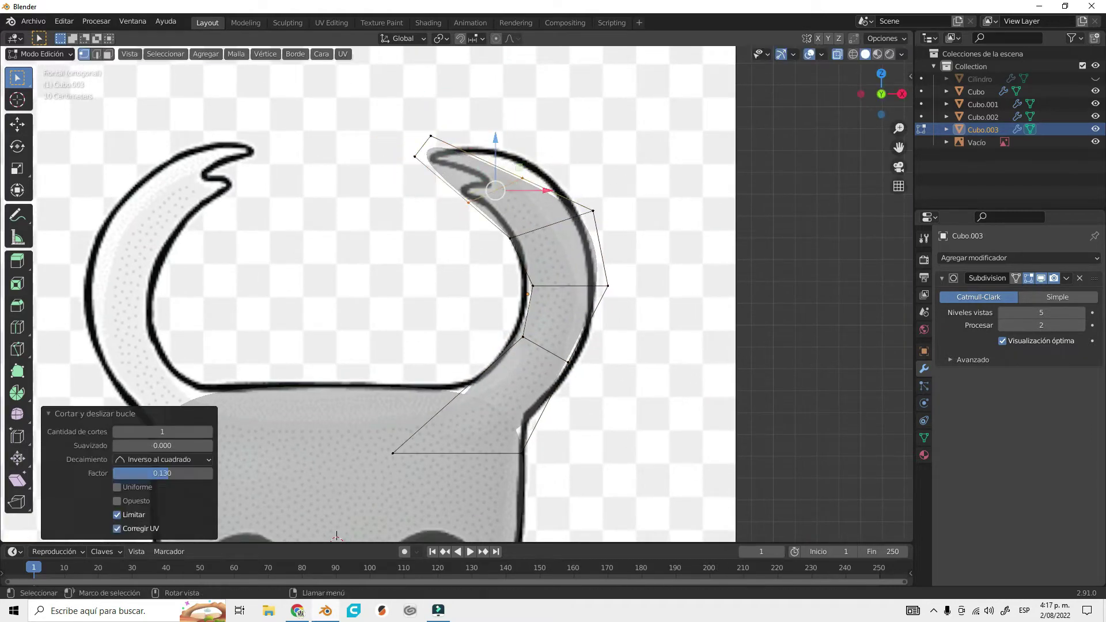
- Pull the horn tip into place to complete the curved shape
{"action": "key", "text": "s"}
{"action": "left_click", "coordinate": [455, 145]}
{"action": "scroll", "coordinate": [461, 149], "scroll_direction": "up", "scroll_amount": 4}
{"action": "key", "text": "g"}
{"action": "left_click", "coordinate": [632, 254]}
{"action": "scroll", "coordinate": [518, 288], "scroll_direction": "down", "scroll_amount": 1}
{"action": "scroll", "coordinate": [557, 455], "scroll_direction": "down", "scroll_amount": 1}
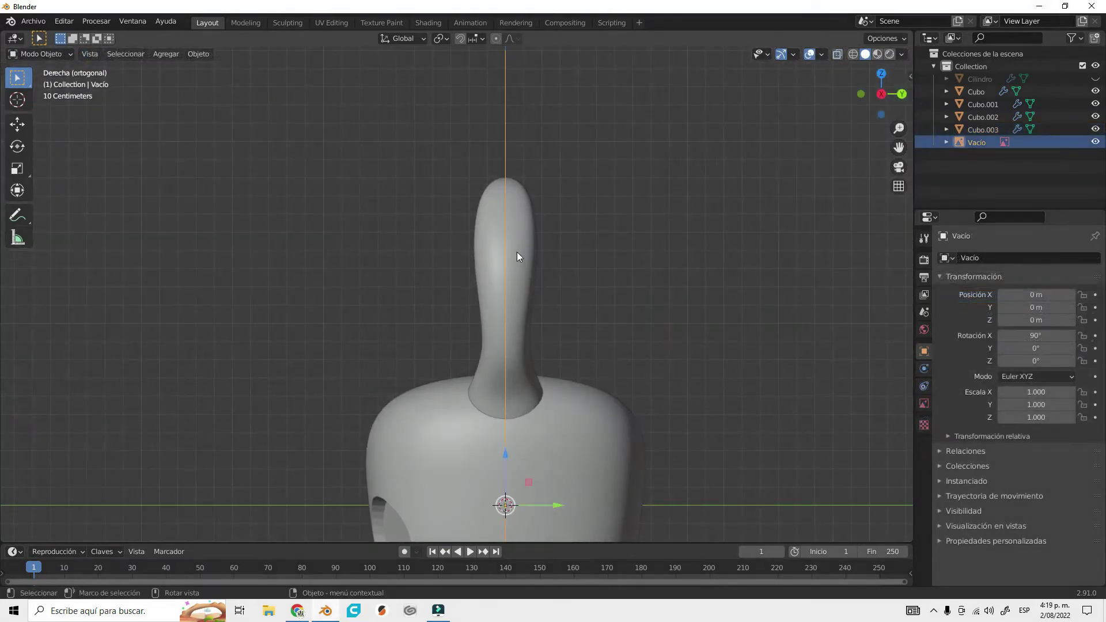
- Thin the horn by scaling its side vertices in Edit Mode
{"action": "left_click", "coordinate": [518, 253]}
{"action": "key", "text": "Tab"}
{"action": "left_click_drag", "start_coordinate": [377, 118], "coordinate": [514, 472]}
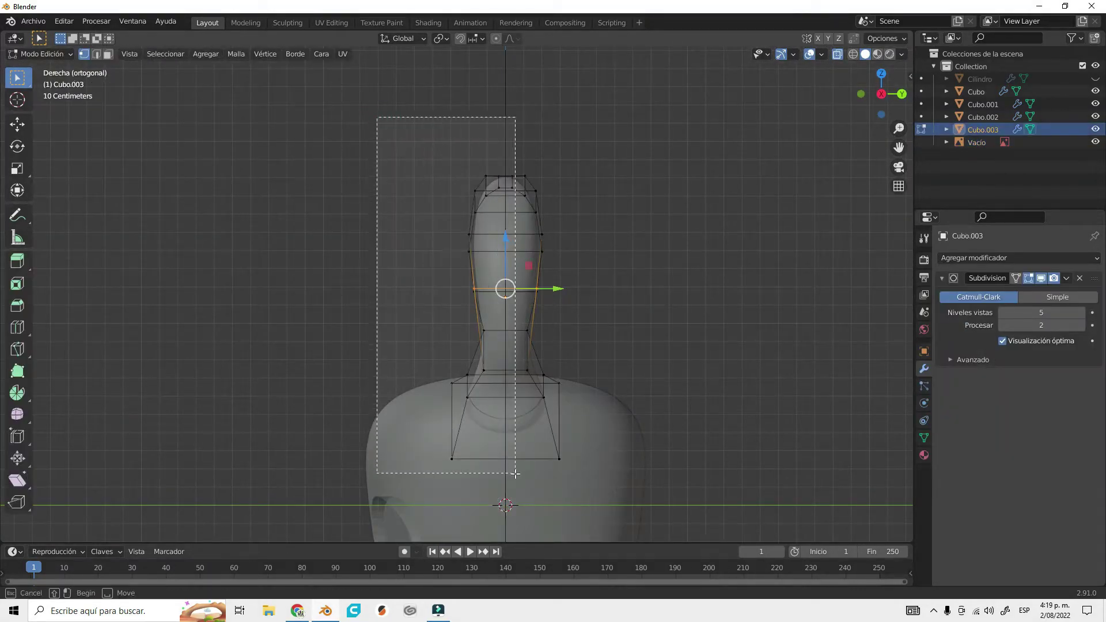
{"action": "left_click_drag", "start_coordinate": [482, 479], "coordinate": [483, 479]}
{"action": "mouse_move", "coordinate": [650, 432]}
{"action": "middle_mouse_down"}
{"action": "mouse_move", "coordinate": [639, 424]}
{"action": "mouse_move", "coordinate": [655, 413]}
{"action": "middle_mouse_up"}
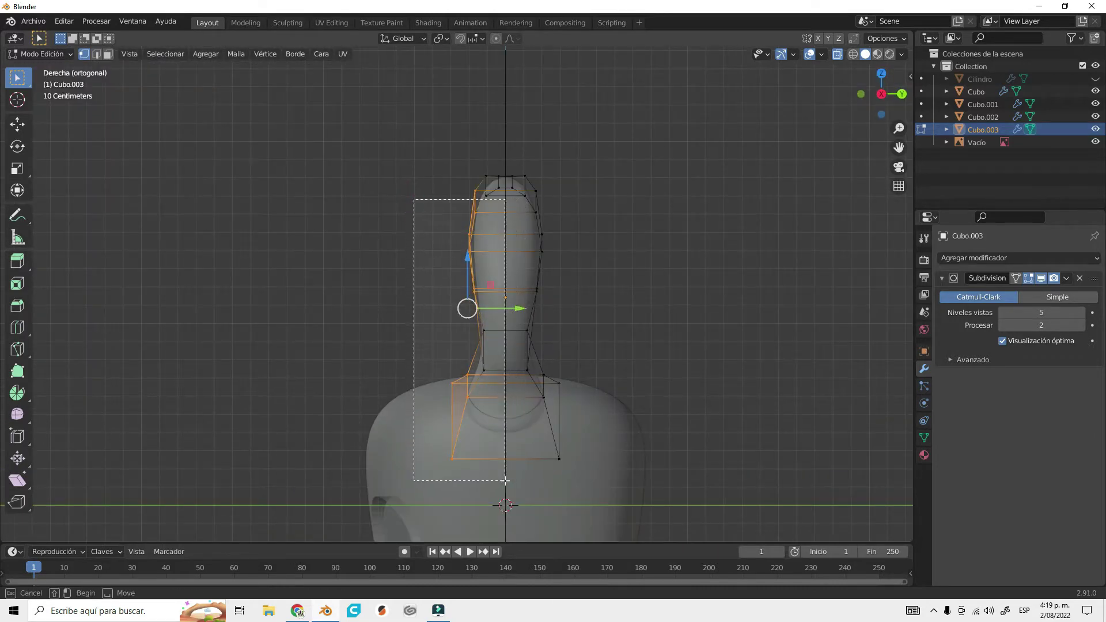
{"action": "left_click", "coordinate": [468, 326]}
{"action": "left_click", "coordinate": [544, 207]}
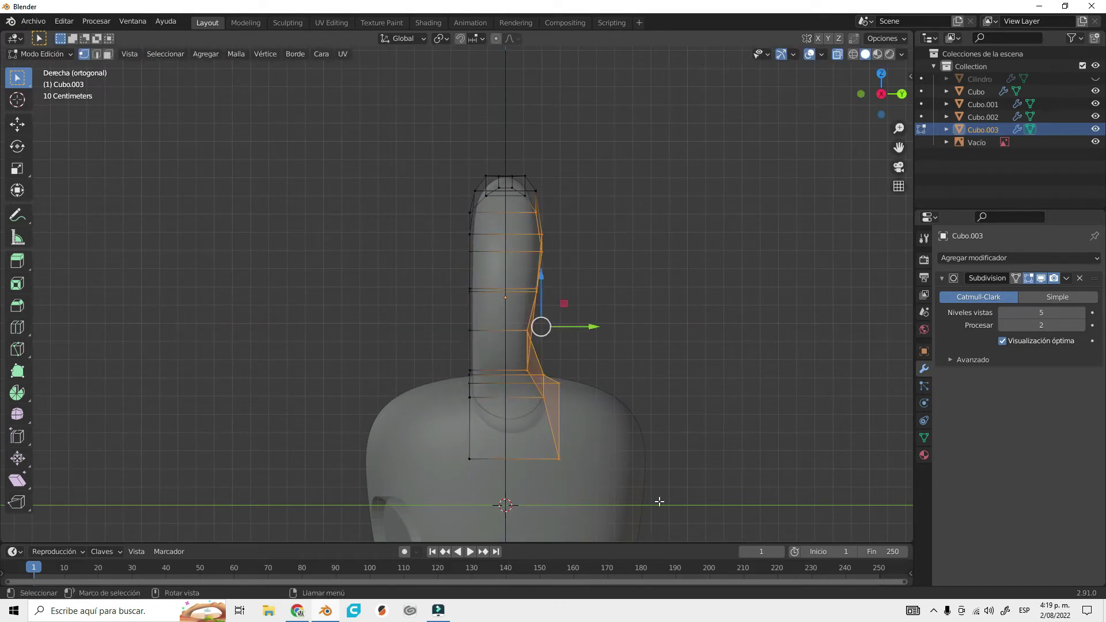
{"action": "left_click", "coordinate": [550, 336]}
{"action": "key", "text": "Tab"}
{"action": "mouse_move", "coordinate": [728, 476]}
{"action": "middle_mouse_down"}
{"action": "mouse_move", "coordinate": [770, 424]}
{"action": "mouse_move", "coordinate": [602, 506]}
{"action": "middle_mouse_up"}
- Try another side-view scaling of the horn, undo it, and return to front view
{"action": "key", "text": "KP_3"}
{"action": "key", "text": "Tab"}
{"action": "scroll", "coordinate": [457, 294], "scroll_direction": "up", "scroll_amount": 2}
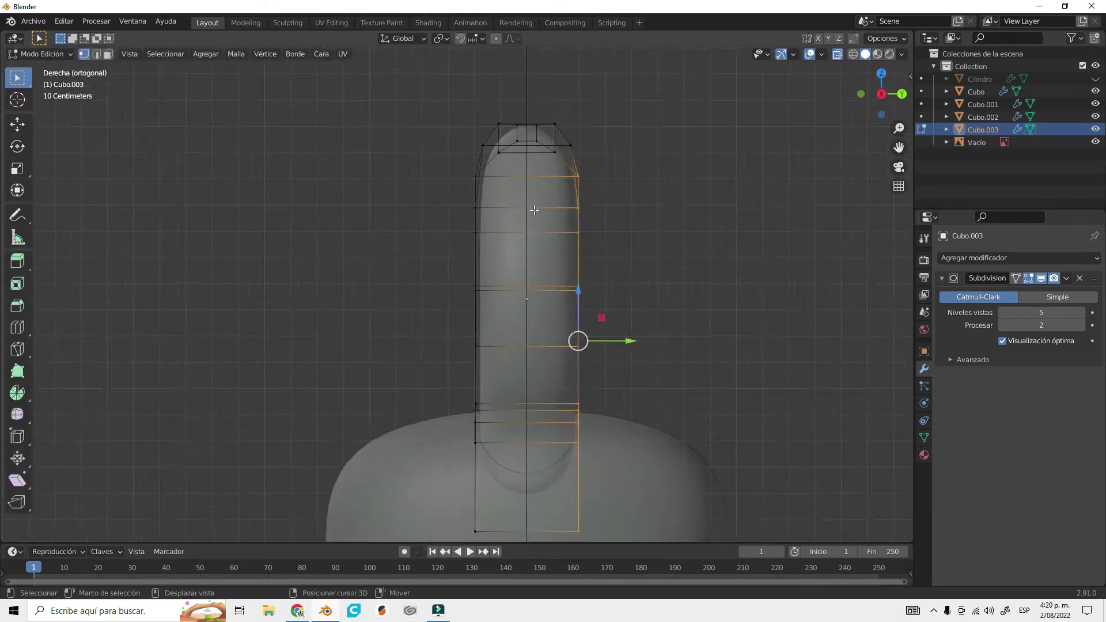
{"action": "left_click", "coordinate": [588, 267]}
{"action": "key", "text": "ctrl+z"}
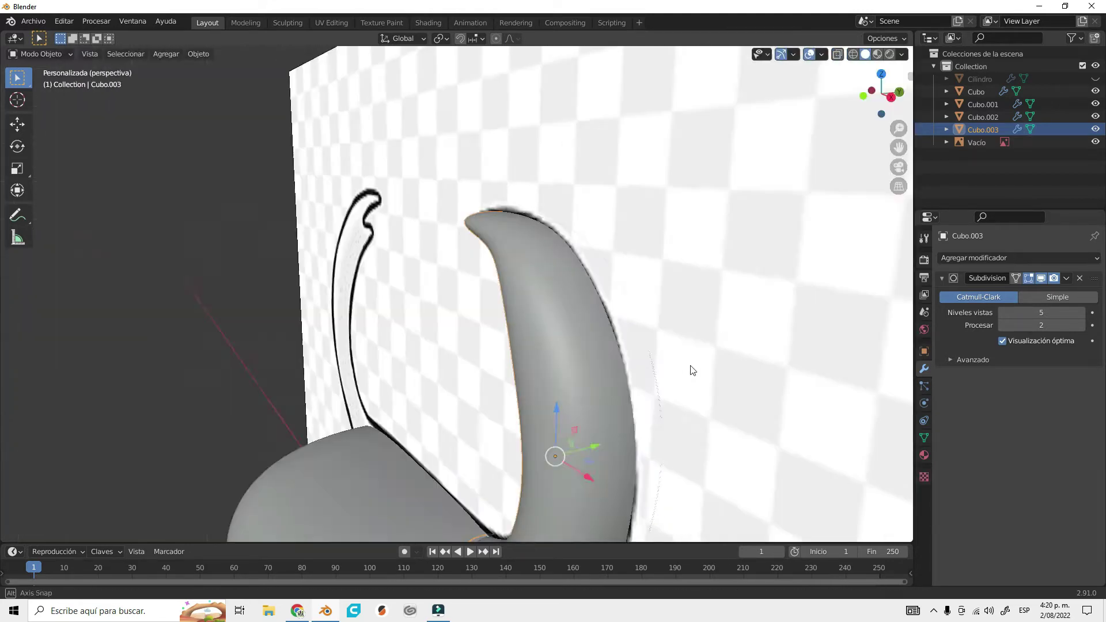
{"action": "middle_click_drag", "start_coordinate": [692, 370], "coordinate": [728, 366]}
{"action": "key", "text": "KP_1"}
{"action": "middle_click_drag", "start_coordinate": [537, 413], "coordinate": [603, 400], "text": "shift"}
{"action": "scroll", "coordinate": [604, 400], "scroll_direction": "down", "scroll_amount": 2}
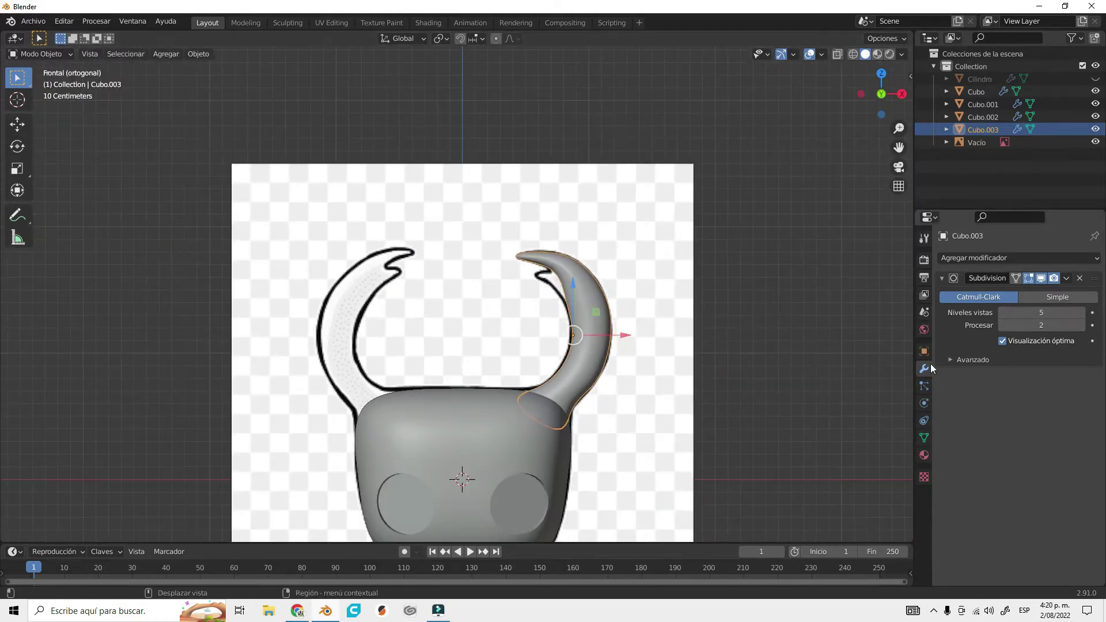
- Add a Symmetrize modifier with Cubo as mirror object to copy the horn across
{"action": "left_click", "coordinate": [1018, 258]}
{"action": "left_click", "coordinate": [814, 388]}
{"action": "scroll", "coordinate": [500, 271], "scroll_direction": "down", "scroll_amount": 5}
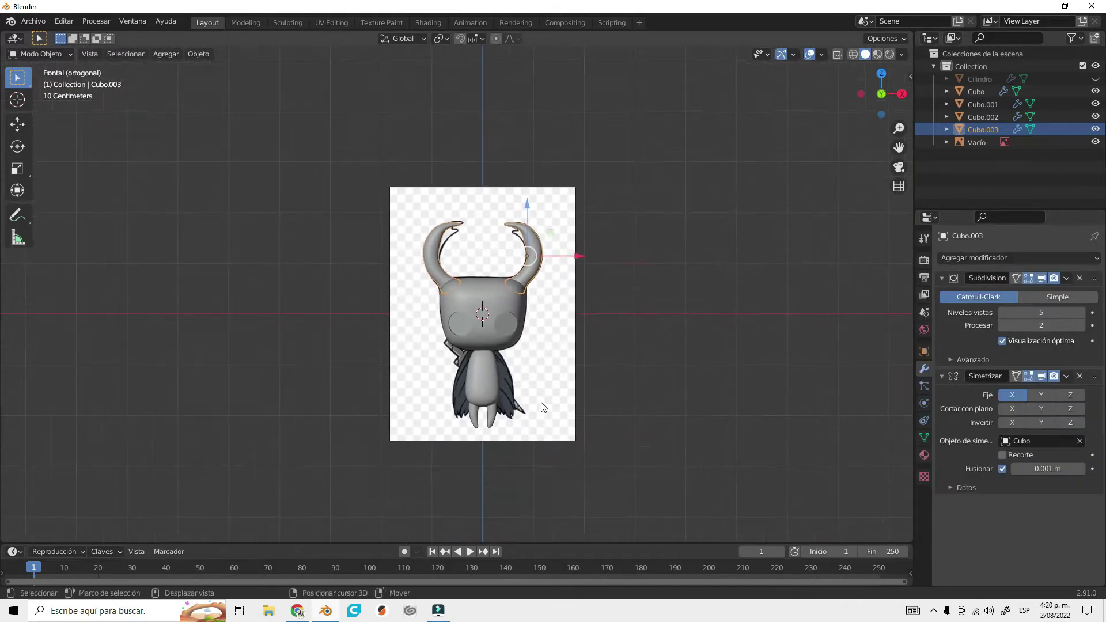
{"action": "left_click", "coordinate": [579, 242]}
{"action": "scroll", "coordinate": [544, 223], "scroll_direction": "up", "scroll_amount": 4}
{"action": "scroll", "coordinate": [598, 234], "scroll_direction": "up", "scroll_amount": 1}
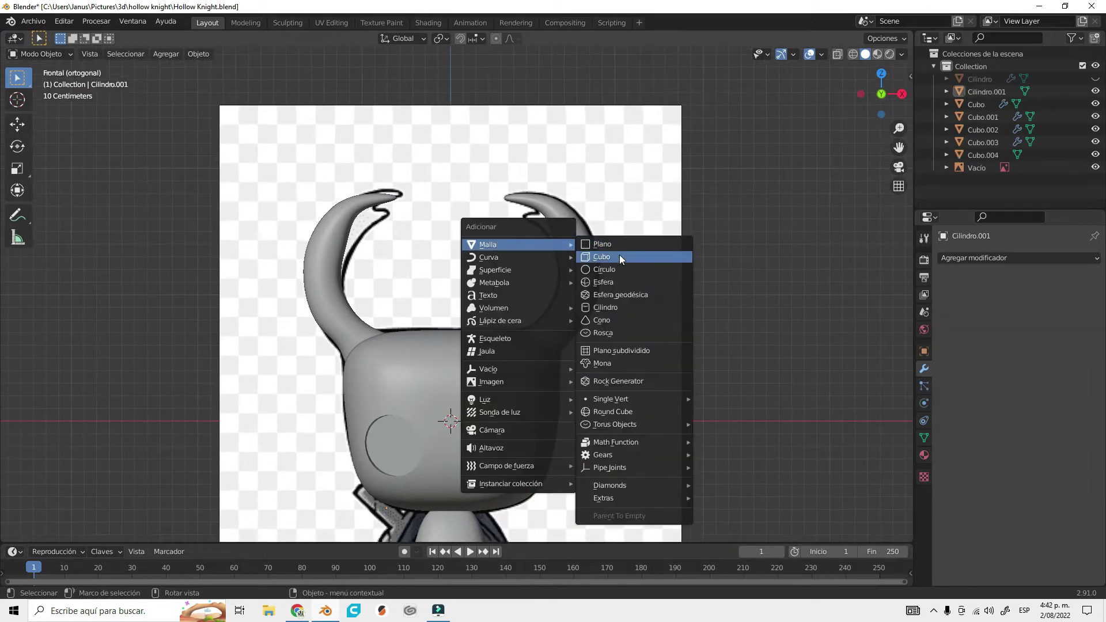
- Shrink the new prong object to 0.3783 and place it at the horn's inner tip
{"action": "key", "text": "s"}
{"action": "key", "text": "Return"}
{"action": "key", "text": "g"}
{"action": "key", "text": "Tab"}
{"action": "scroll", "coordinate": [447, 214], "scroll_direction": "up", "scroll_amount": 3}
{"action": "scroll", "coordinate": [448, 214], "scroll_direction": "up", "scroll_amount": 3}
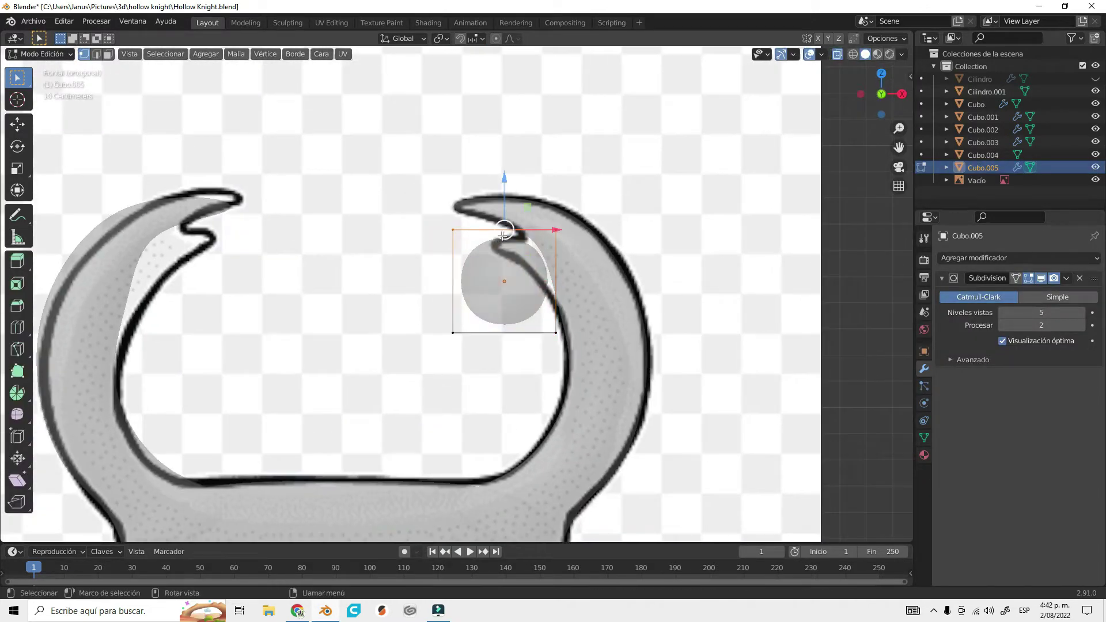
{"action": "left_click", "coordinate": [572, 196]}
- Move the prong's cage vertices to curve the inner branch along the horn
{"action": "key", "text": "g"}
{"action": "left_click", "coordinate": [506, 333]}
{"action": "scroll", "coordinate": [506, 333], "scroll_direction": "up", "scroll_amount": 3}
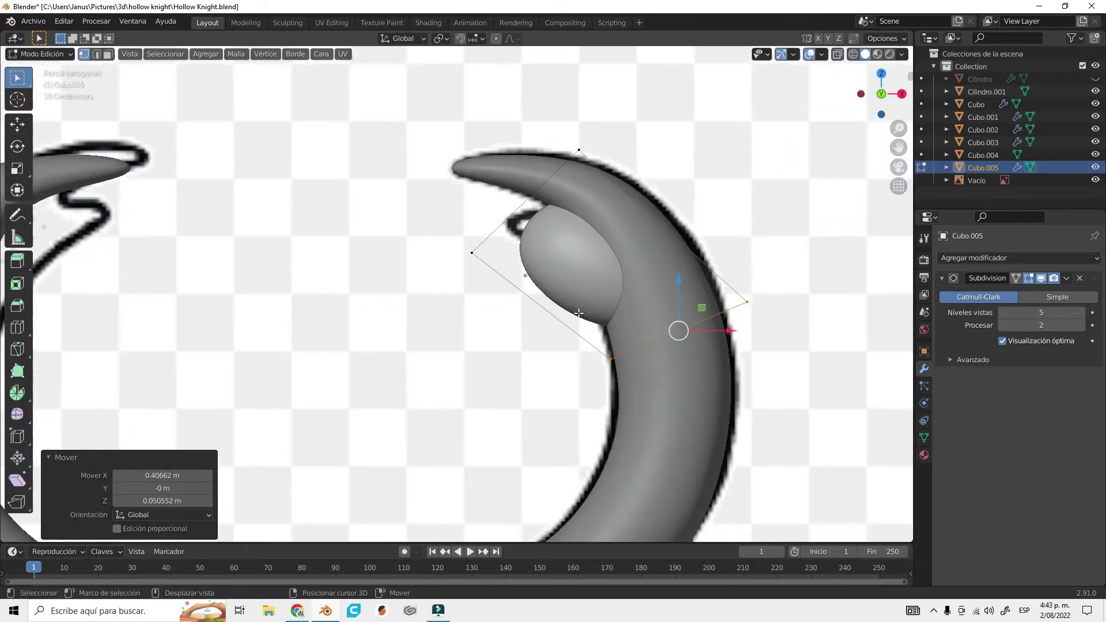
{"action": "scroll", "coordinate": [727, 257], "scroll_direction": "up", "scroll_amount": 3}
{"action": "key", "text": "g"}
{"action": "left_click", "coordinate": [727, 257]}
{"action": "key", "text": "g"}
{"action": "key", "text": "Return"}
{"action": "key", "text": "g"}
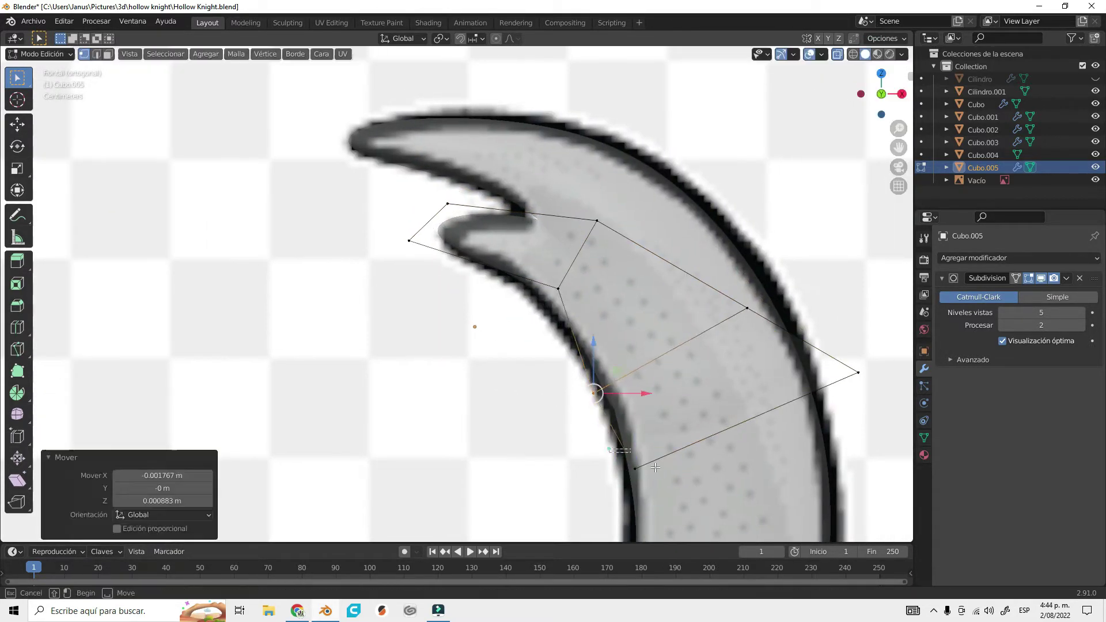
{"action": "key", "text": "Return"}
- Return to Object Mode and orbit to check the prong from another angle
{"action": "key", "text": "Tab"}
{"action": "left_click", "coordinate": [448, 448]}
{"action": "middle_click_drag", "start_coordinate": [448, 448], "coordinate": [604, 341]}
{"action": "left_click", "coordinate": [603, 341]}
{"action": "scroll", "coordinate": [604, 340], "scroll_direction": "up", "scroll_amount": 5}
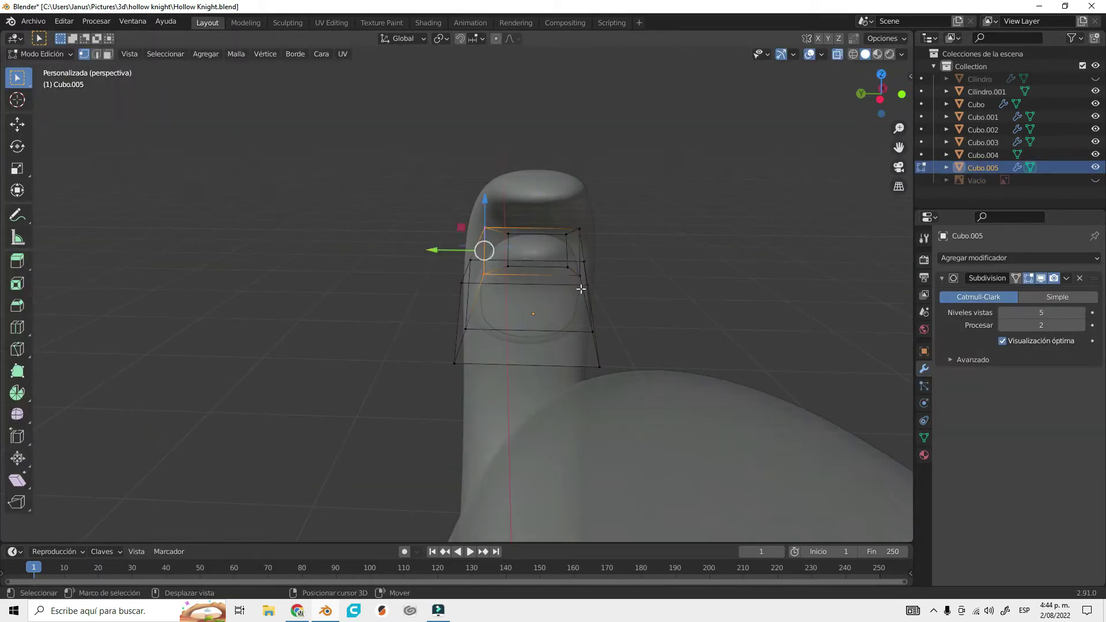
{"action": "scroll", "coordinate": [581, 365], "scroll_direction": "down", "scroll_amount": 5}
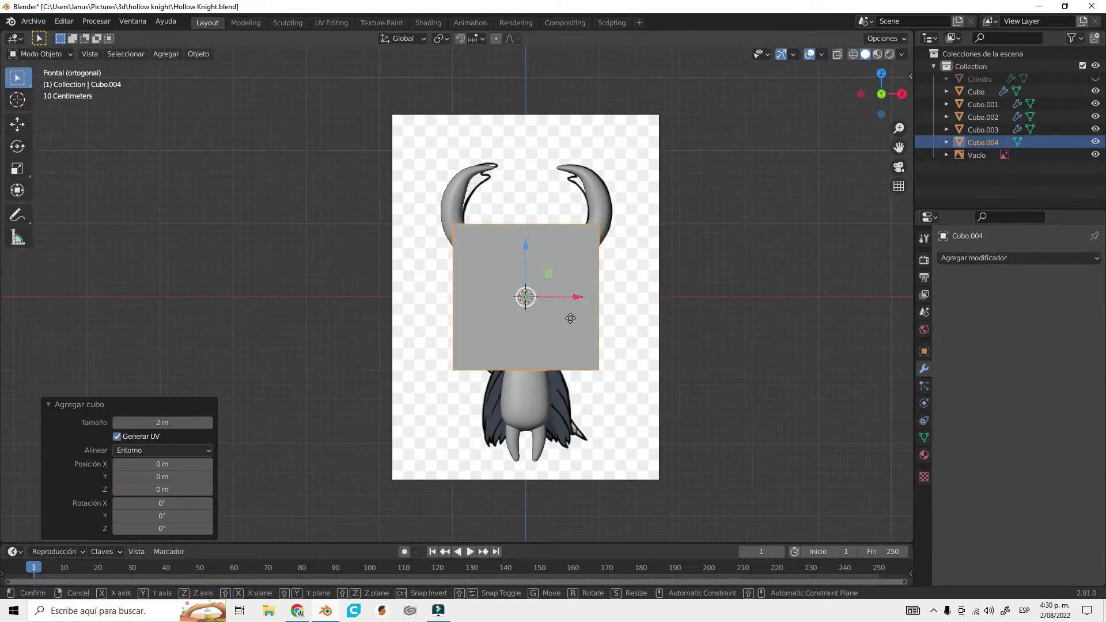
- Move the plane over the cloak and tilt it diagonally behind the body
{"action": "left_click", "coordinate": [534, 412]}
{"action": "scroll", "coordinate": [513, 326], "scroll_direction": "up", "scroll_amount": 2}
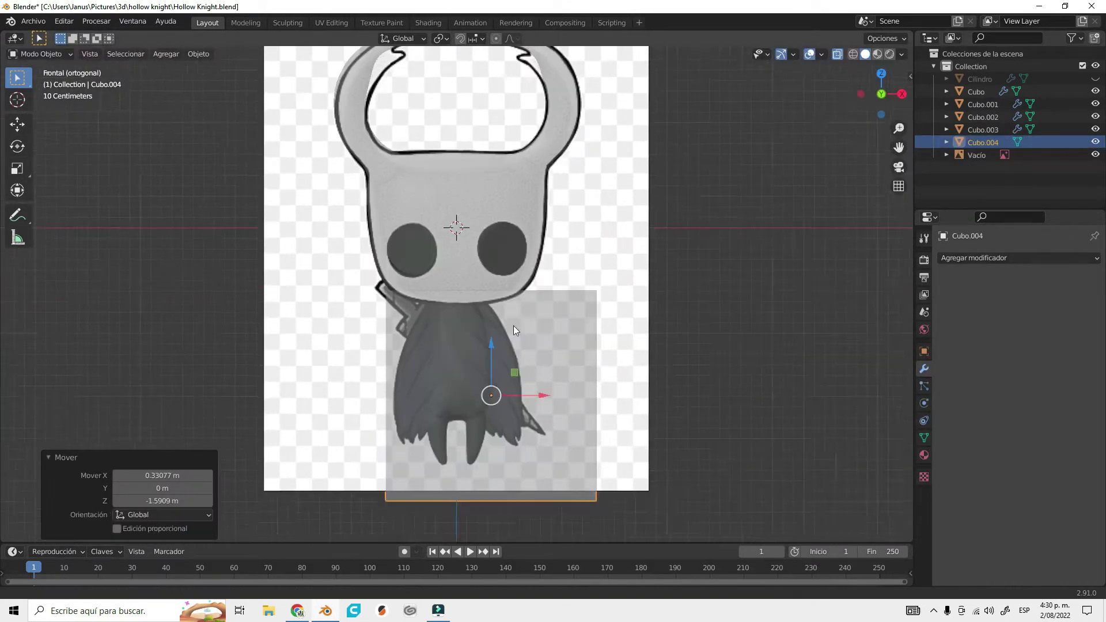
{"action": "scroll", "coordinate": [482, 371], "scroll_direction": "up", "scroll_amount": 3}
{"action": "key", "text": "g"}
{"action": "left_click", "coordinate": [426, 298]}
{"action": "key", "text": "r"}
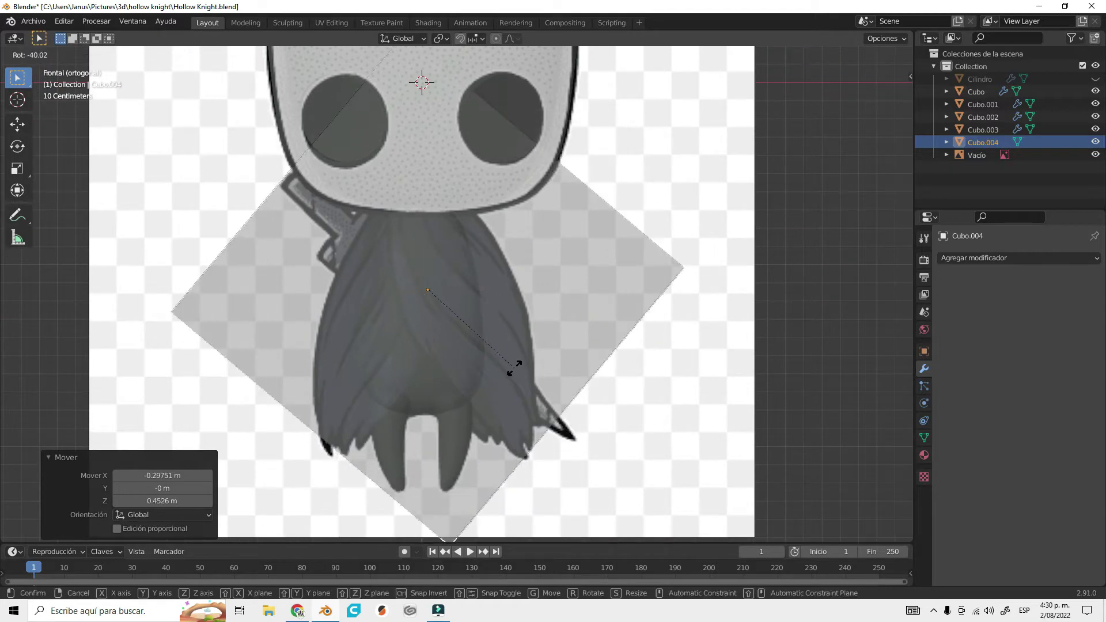
- Pinch the plane's corners together into a narrow triangle
{"action": "key", "text": "Tab"}
{"action": "middle_click_drag", "start_coordinate": [515, 368], "coordinate": [502, 303], "text": "shift"}
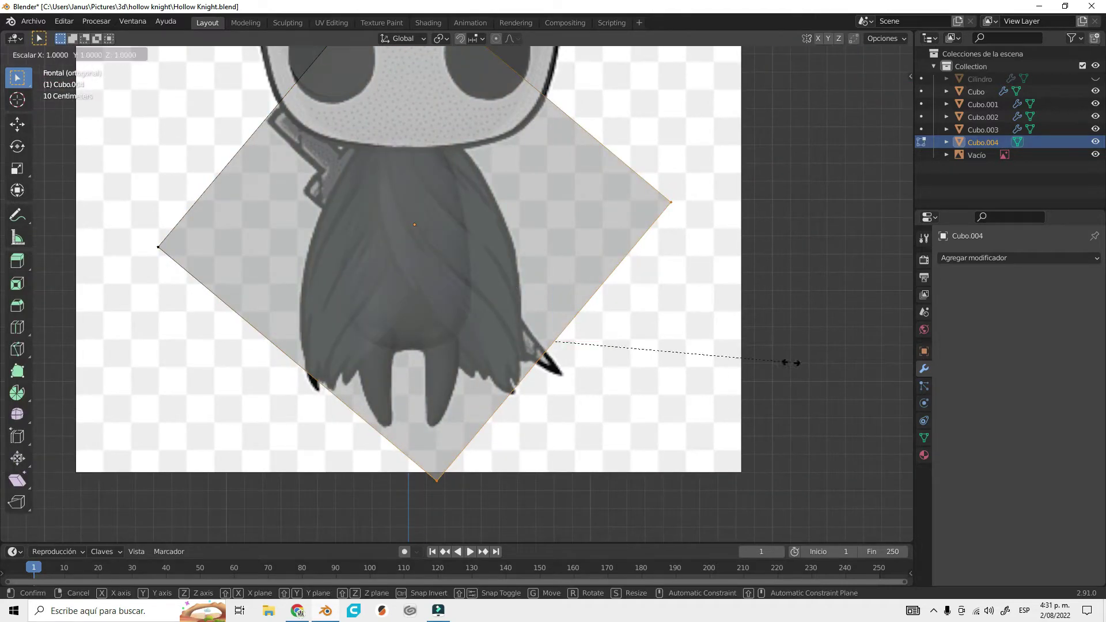
{"action": "left_click", "coordinate": [553, 342]}
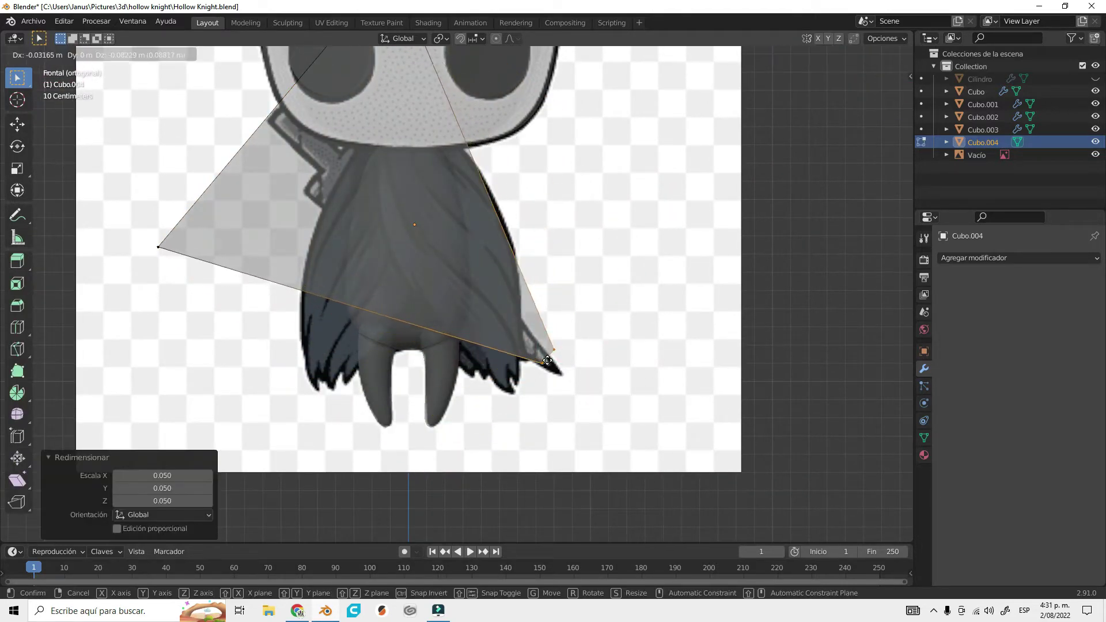
{"action": "scroll", "coordinate": [568, 379], "scroll_direction": "up", "scroll_amount": 3}
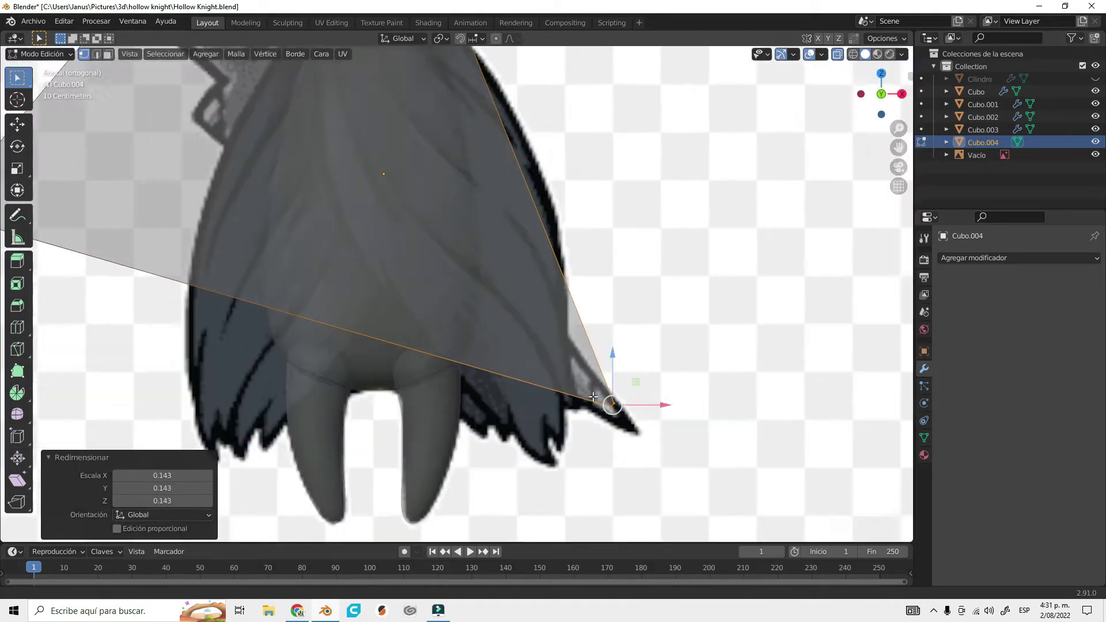
{"action": "scroll", "coordinate": [605, 392], "scroll_direction": "up", "scroll_amount": 3}
{"action": "scroll", "coordinate": [448, 335], "scroll_direction": "down", "scroll_amount": 1}
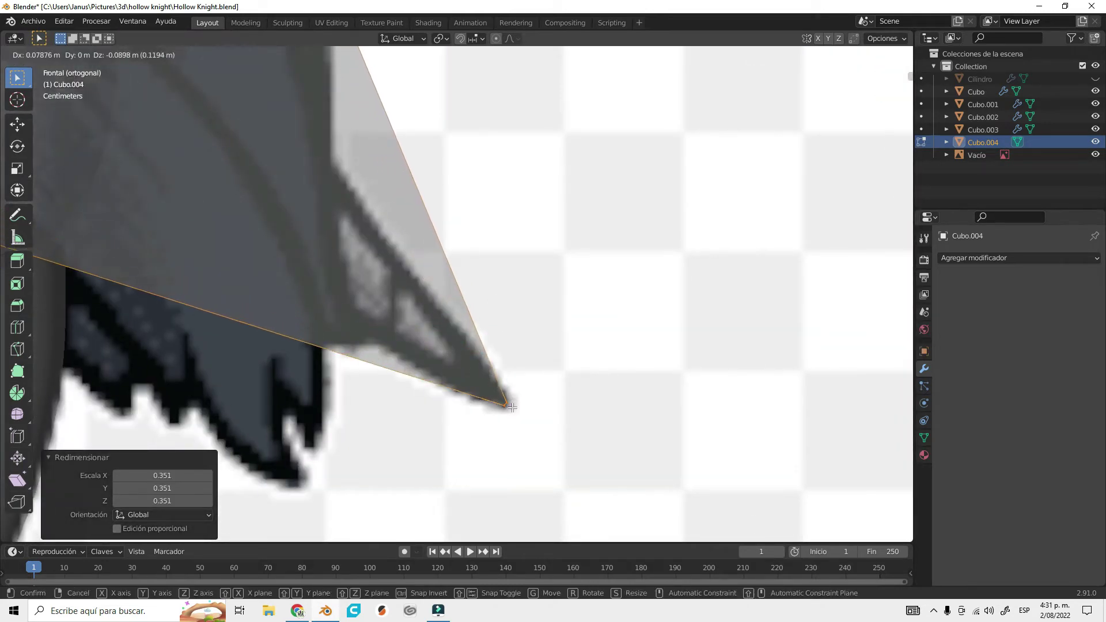
{"action": "scroll", "coordinate": [448, 335], "scroll_direction": "down", "scroll_amount": 3}
{"action": "scroll", "coordinate": [403, 346], "scroll_direction": "up", "scroll_amount": 1}
{"action": "left_click", "coordinate": [300, 350]}
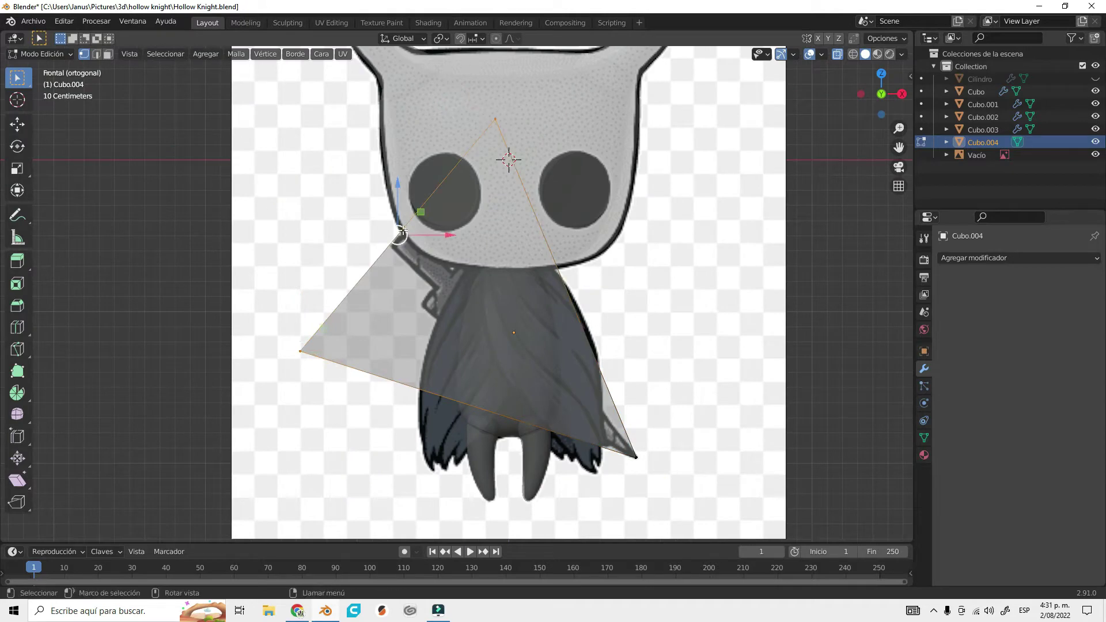
{"action": "key", "text": "s"}
{"action": "left_click", "coordinate": [400, 237]}
- Move a corner down and rotate it to angle the blade's point
{"action": "scroll", "coordinate": [458, 294], "scroll_direction": "up", "scroll_amount": 5}
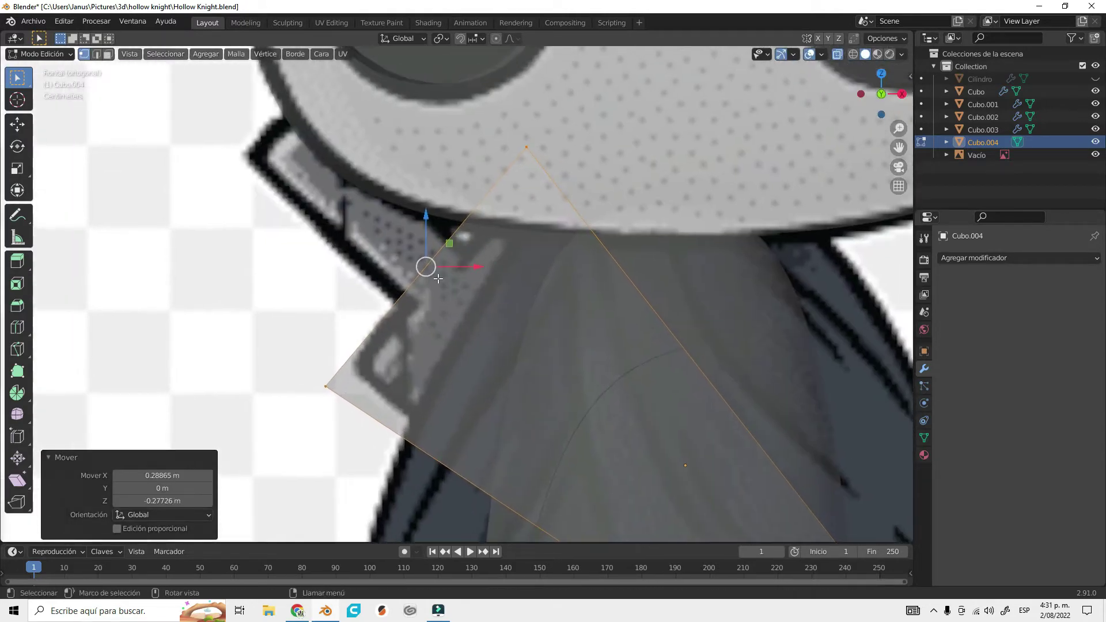
{"action": "key", "text": "g"}
{"action": "left_click", "coordinate": [563, 317]}
{"action": "key", "text": "r"}
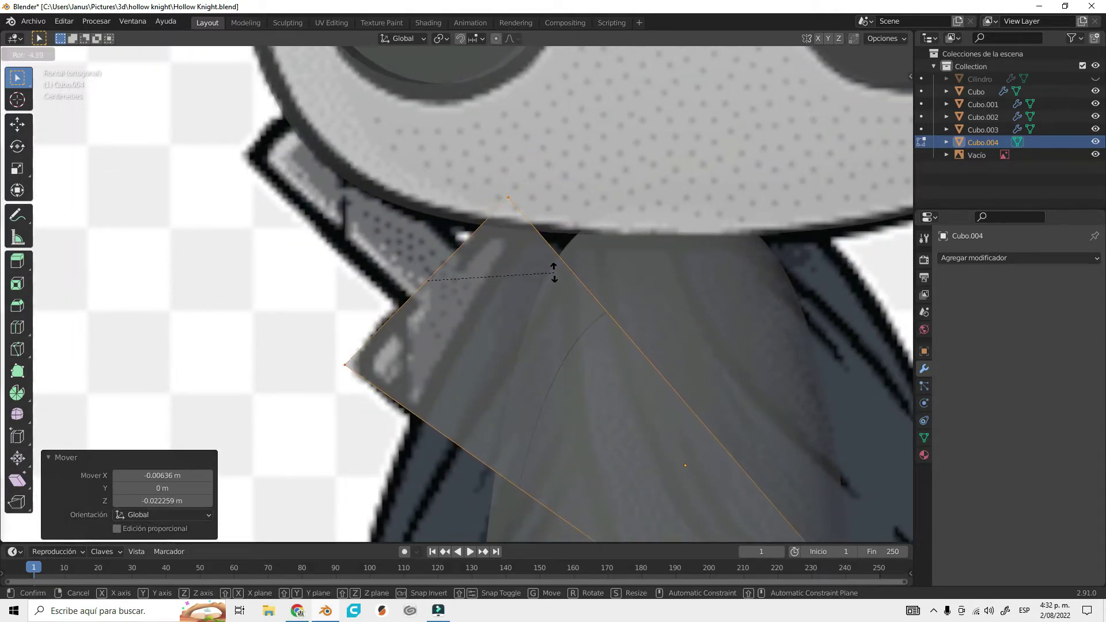
{"action": "left_click", "coordinate": [553, 272]}
{"action": "scroll", "coordinate": [424, 279], "scroll_direction": "down", "scroll_amount": 3}
- Add a loop cut along the blade's middle and scale it in isolated view
{"action": "key", "text": "ctrl+r"}
{"action": "left_click", "coordinate": [569, 250]}
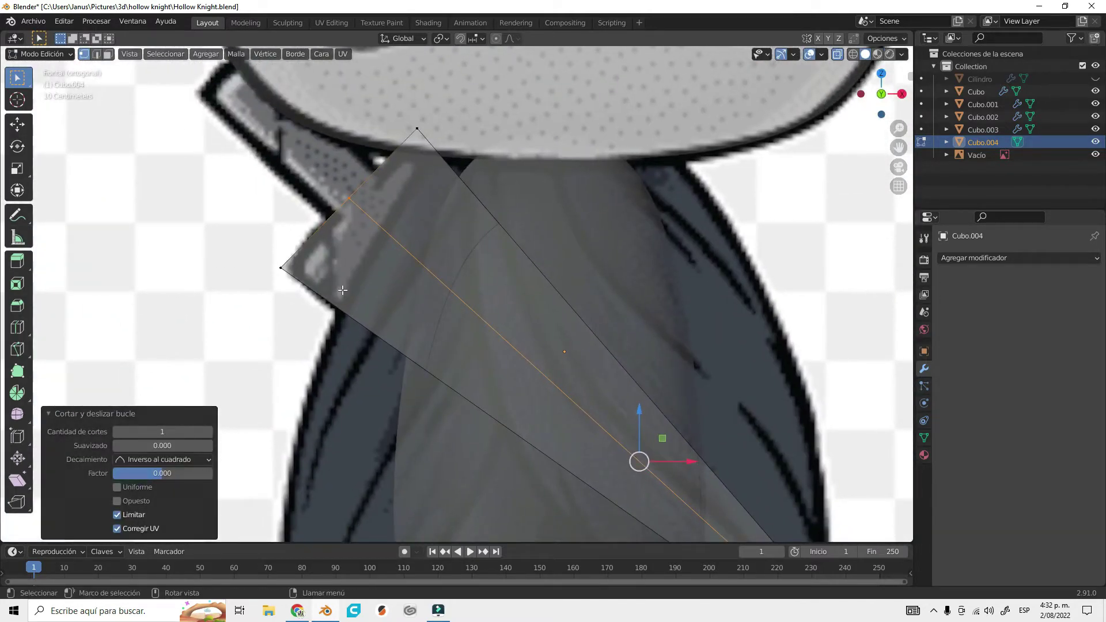
{"action": "key", "text": "KP_Divide"}
{"action": "mouse_move", "coordinate": [570, 251]}
{"action": "middle_mouse_down"}
{"action": "mouse_move", "coordinate": [646, 368]}
{"action": "mouse_move", "coordinate": [294, 167]}
{"action": "middle_mouse_up"}
{"action": "scroll", "coordinate": [528, 337], "scroll_direction": "up", "scroll_amount": 5}
{"action": "scroll", "coordinate": [489, 421], "scroll_direction": "down", "scroll_amount": 5}
{"action": "middle_click_drag", "start_coordinate": [489, 422], "coordinate": [555, 415]}
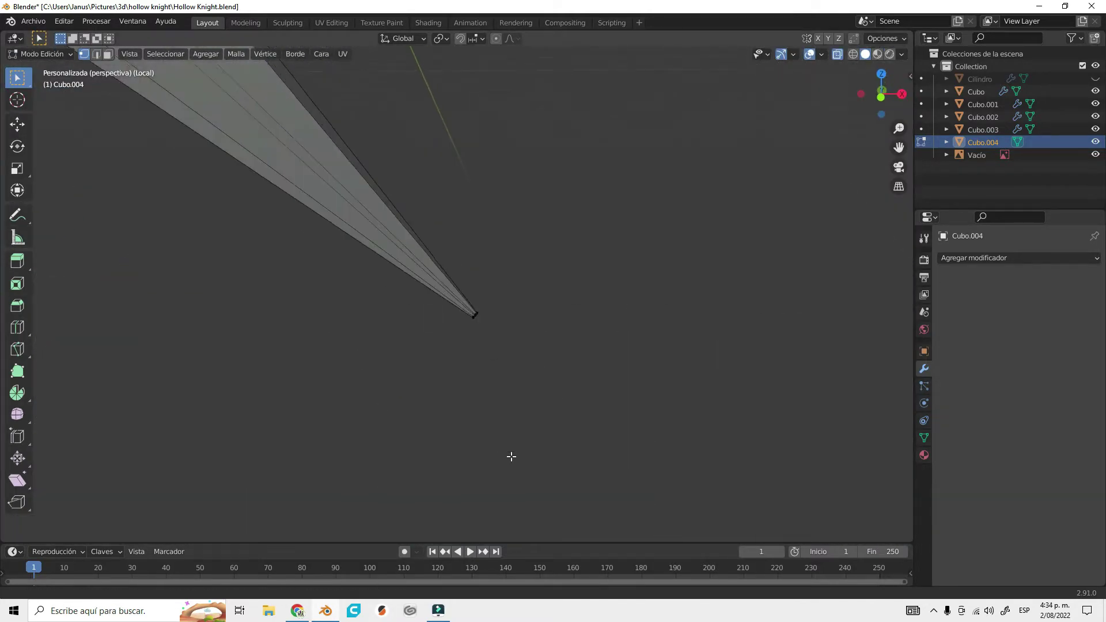
{"action": "middle_click_drag", "start_coordinate": [464, 386], "coordinate": [263, 330]}
{"action": "key", "text": "s"}
{"action": "left_click", "coordinate": [149, 390]}
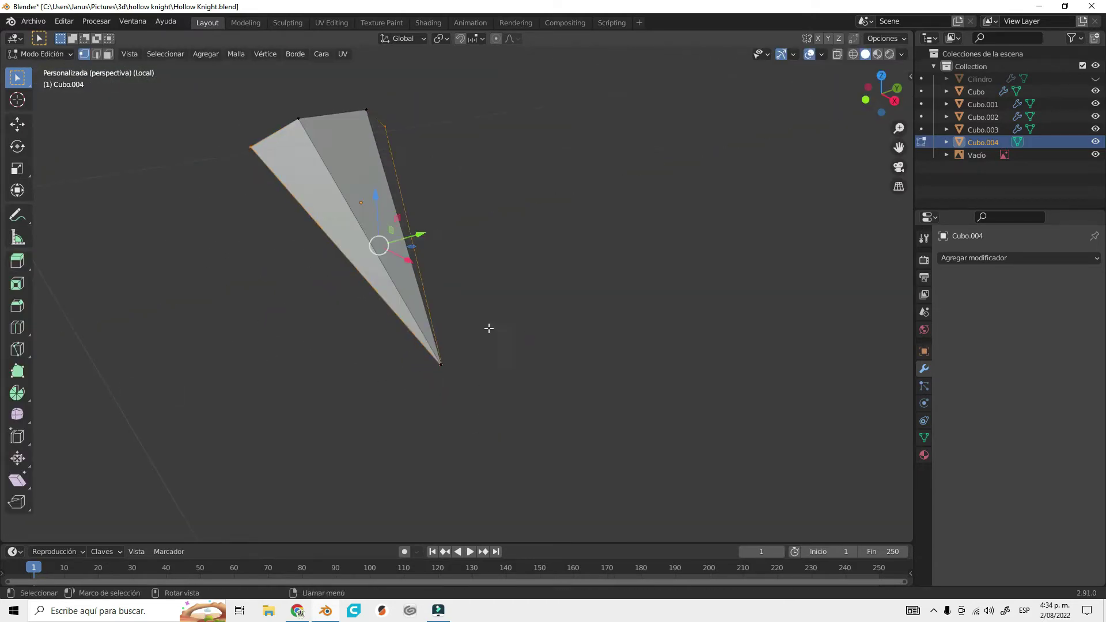
- Scale the blade along Y in X-ray to make it a thin spike
{"action": "key", "text": "alt+z"}
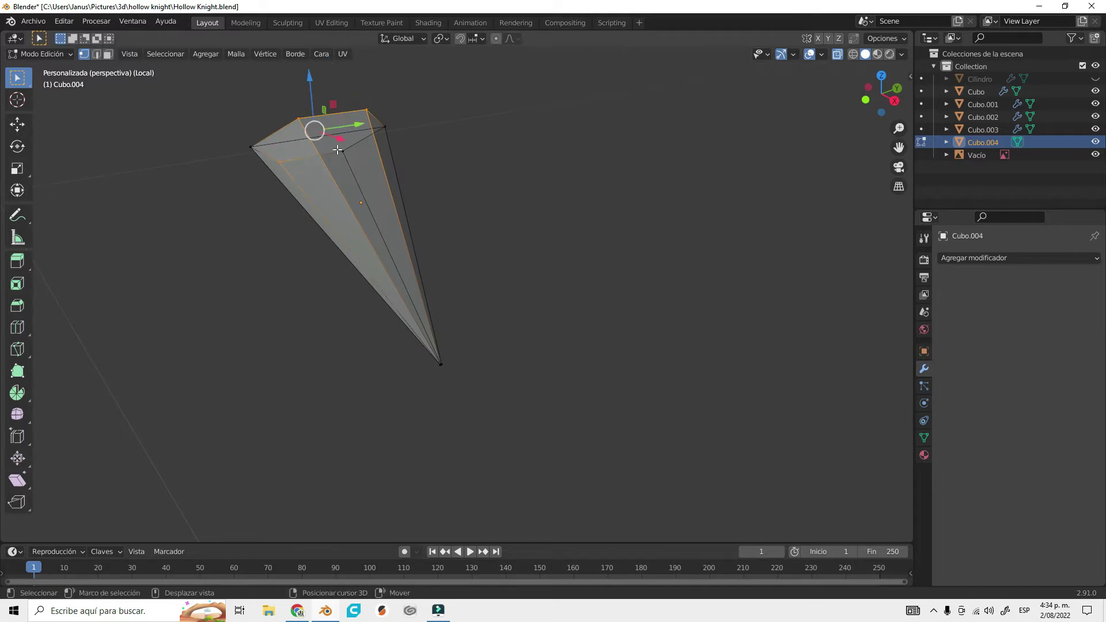
{"action": "left_click", "coordinate": [323, 134]}
{"action": "key", "text": "s"}
{"action": "key", "text": "y"}
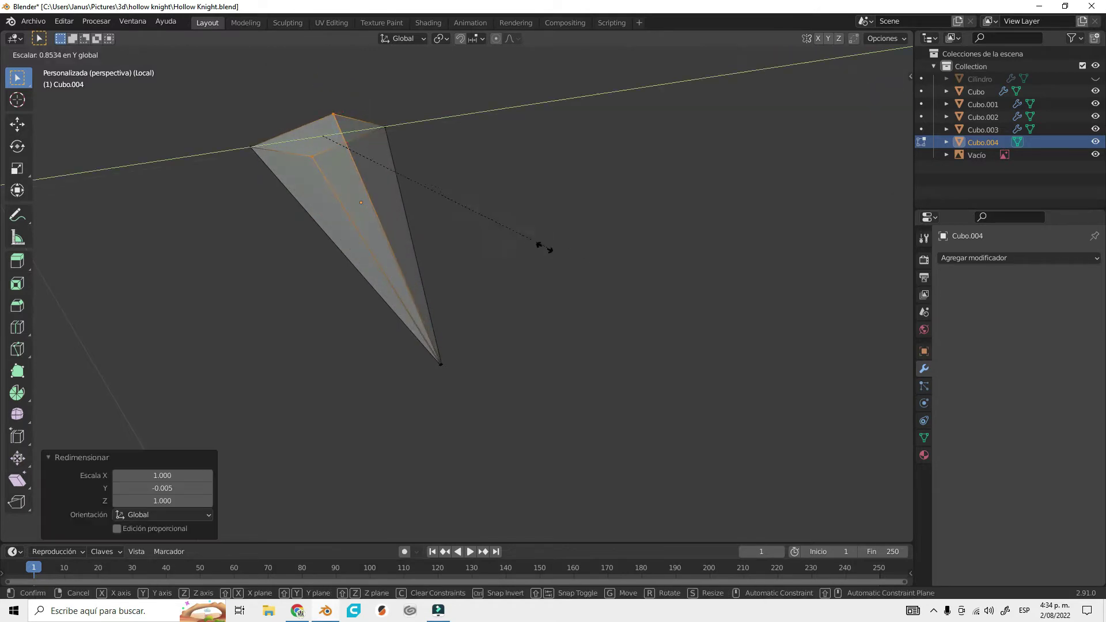
{"action": "key", "text": "s"}
{"action": "key", "text": "y"}
{"action": "left_click", "coordinate": [459, 202]}
{"action": "mouse_move", "coordinate": [459, 202]}
{"action": "middle_mouse_down"}
{"action": "mouse_move", "coordinate": [589, 193]}
{"action": "mouse_move", "coordinate": [591, 436]}
{"action": "middle_mouse_up"}
{"action": "key", "text": "s"}
{"action": "middle_click_drag", "start_coordinate": [503, 401], "coordinate": [484, 406]}
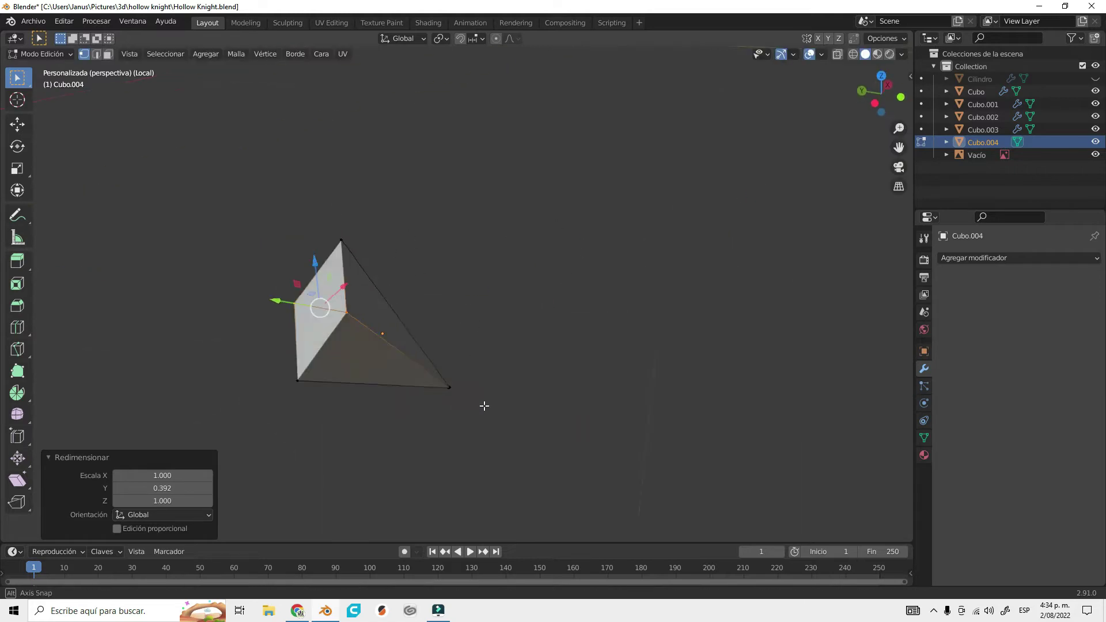
{"action": "left_click", "coordinate": [464, 408]}
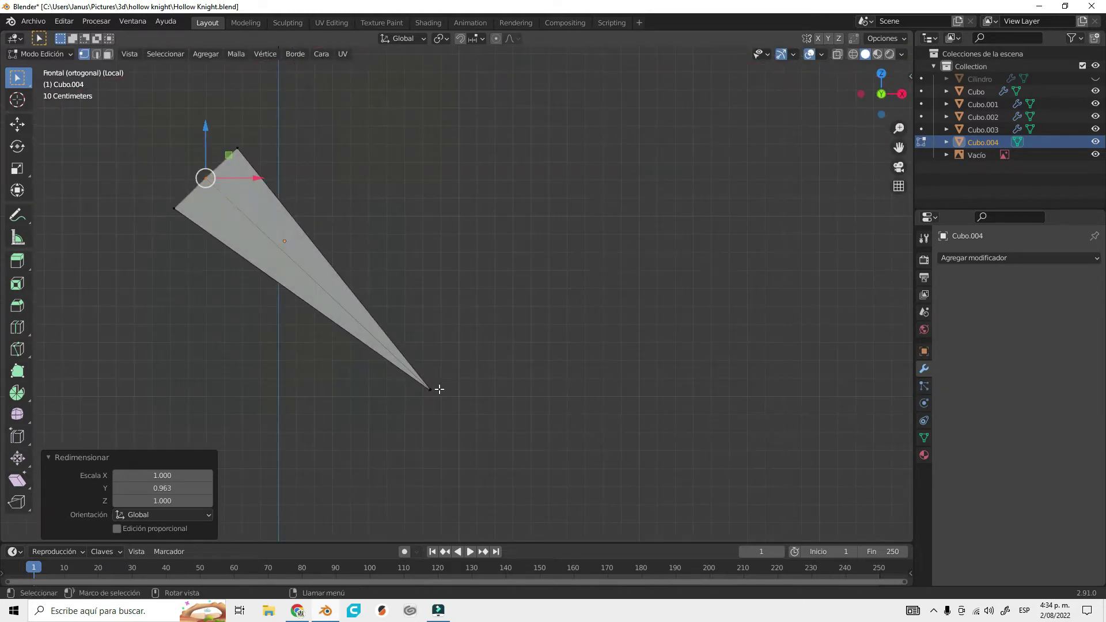
- Add a new 32-vertex cylinder at the origin and view it from the front
{"action": "key", "text": "KP_Divide"}
{"action": "key", "text": "Tab"}
{"action": "key", "text": "shift+a"}
{"action": "left_click", "coordinate": [520, 335]}
{"action": "key", "text": "KP_1"}
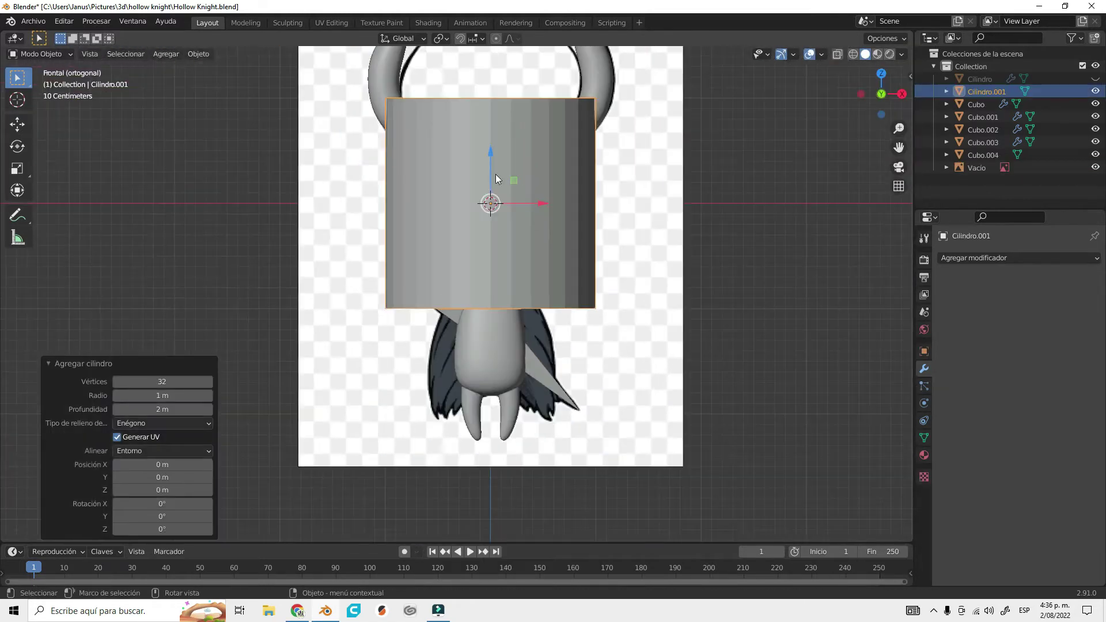
- Scale the new cylinder into a thin handle, tilt it diagonally and move it to the left shoulder
{"action": "key", "text": "s"}
{"action": "left_click", "coordinate": [521, 286]}
{"action": "key", "text": "s"}
{"action": "key", "text": "z"}
{"action": "left_click", "coordinate": [594, 440]}
{"action": "key", "text": "s"}
{"action": "left_click", "coordinate": [410, 278]}
{"action": "scroll", "coordinate": [445, 326], "scroll_direction": "up", "scroll_amount": 2}
{"action": "key", "text": "r"}
{"action": "left_click", "coordinate": [403, 300]}
{"action": "scroll", "coordinate": [403, 300], "scroll_direction": "up", "scroll_amount": 3}
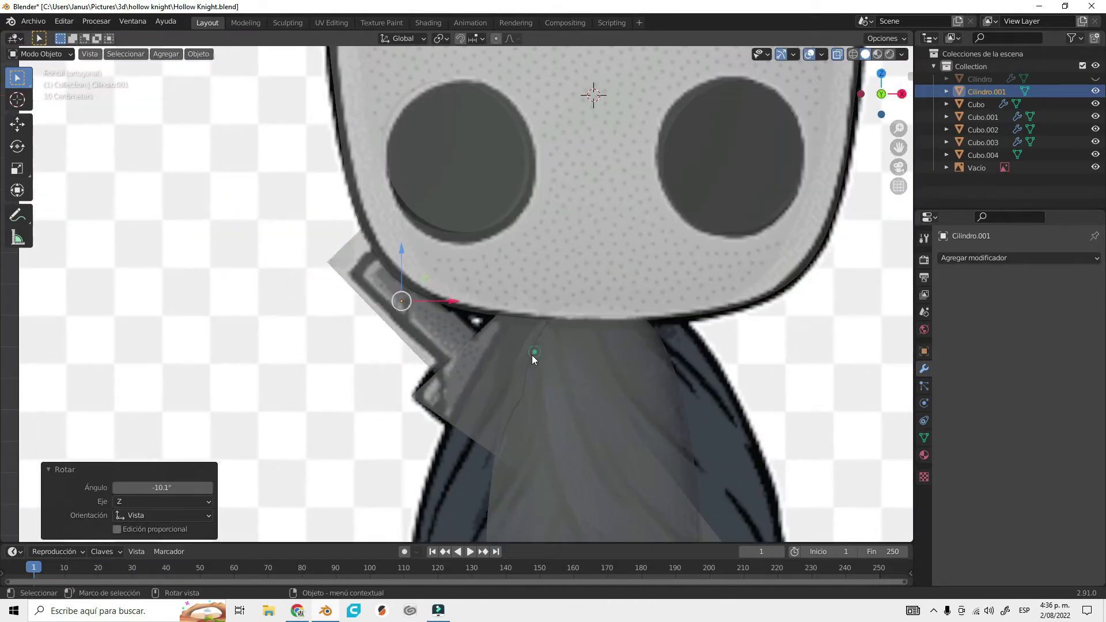
{"action": "scroll", "coordinate": [392, 328], "scroll_direction": "up", "scroll_amount": 3}
{"action": "key", "text": "g"}
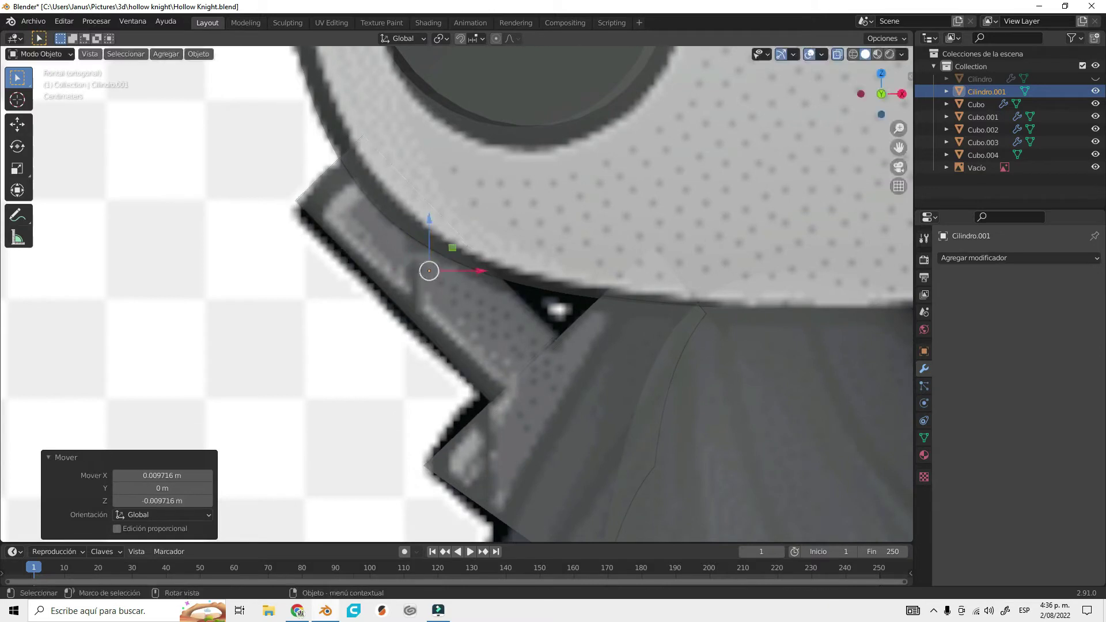
{"action": "left_click", "coordinate": [621, 405]}
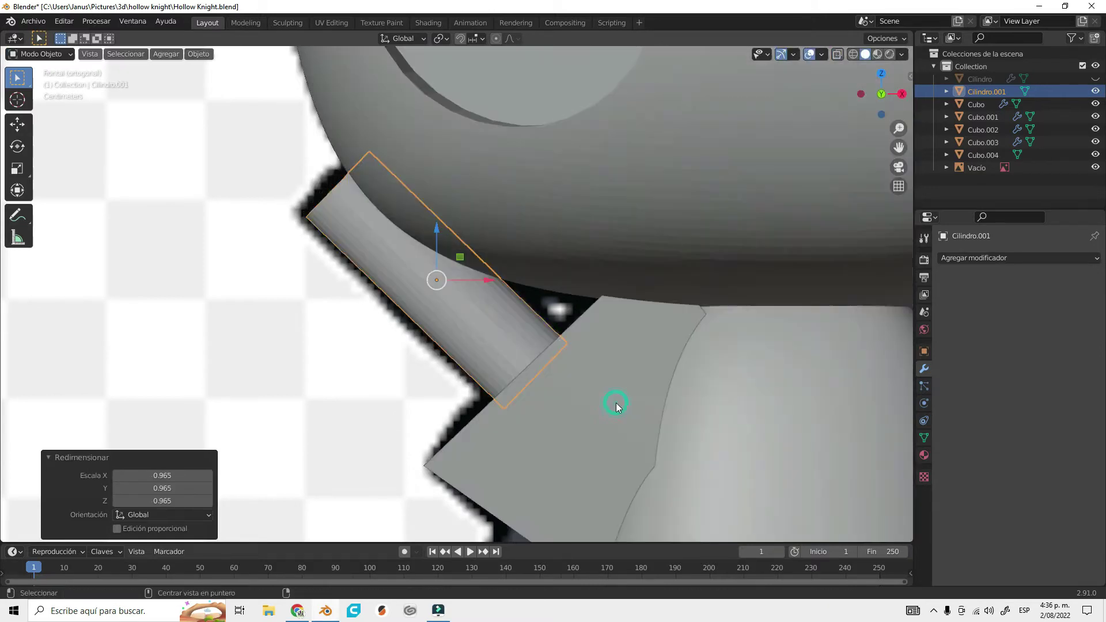
- Give the handle Subdivision level 3 with Ctrl+3, add a loop cut, and adjust its vertices in X-ray
{"action": "key", "text": "ctrl+3"}
{"action": "key", "text": "Tab"}
{"action": "key", "text": "ctrl+r"}
{"action": "left_click", "coordinate": [476, 357]}
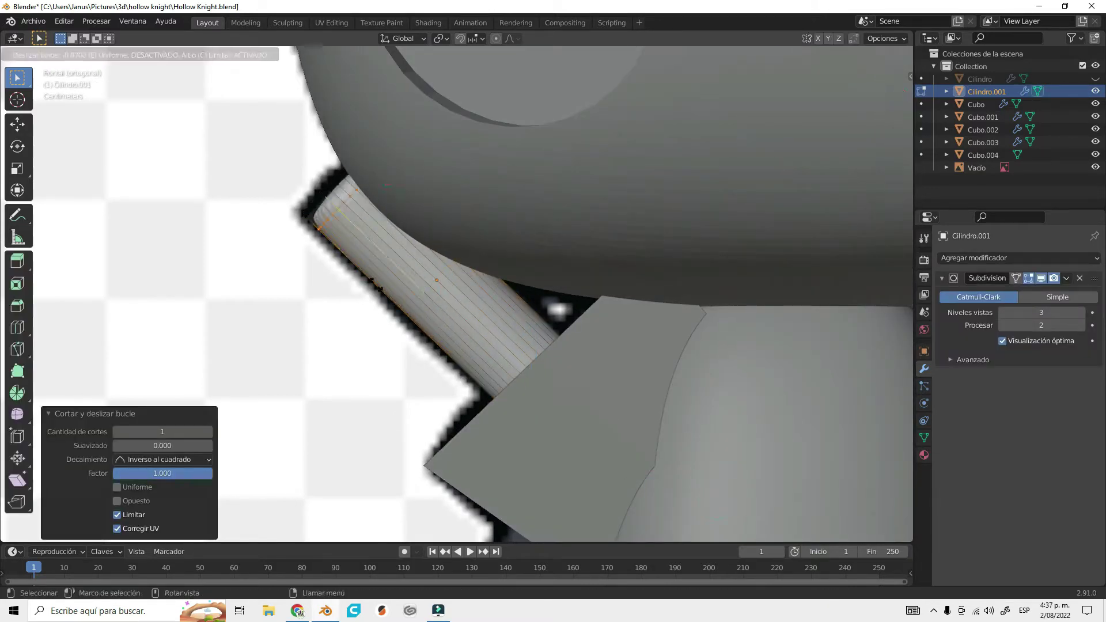
{"action": "key", "text": "alt+z"}
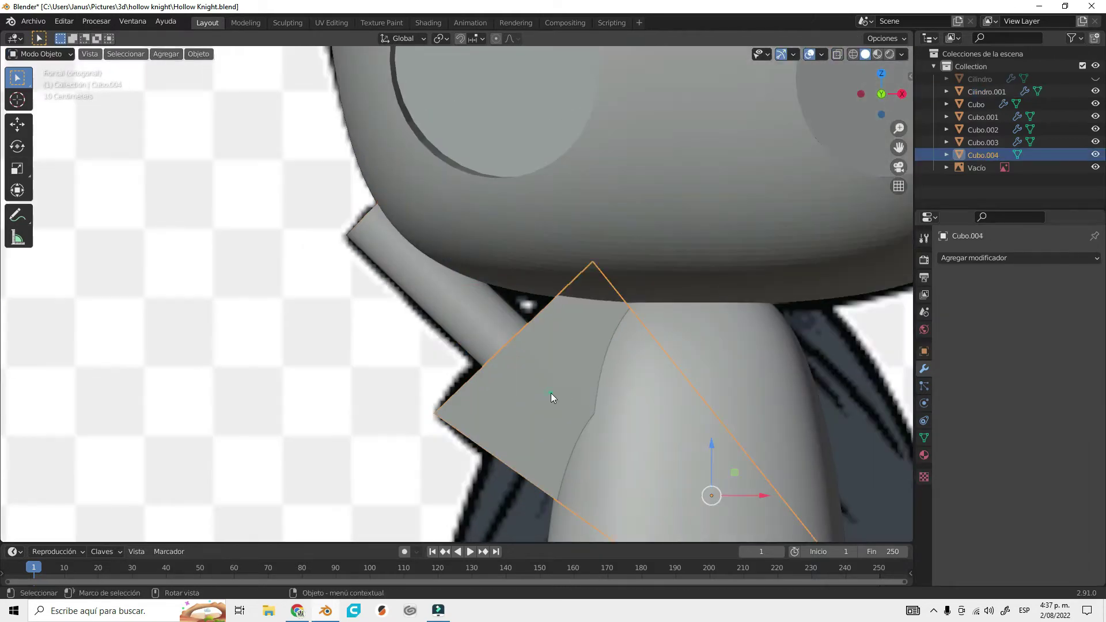
{"action": "mouse_move", "coordinate": [550, 397]}
{"action": "middle_mouse_down"}
{"action": "mouse_move", "coordinate": [416, 348]}
{"action": "mouse_move", "coordinate": [356, 371]}
{"action": "middle_mouse_up"}
{"action": "left_click", "coordinate": [379, 356]}
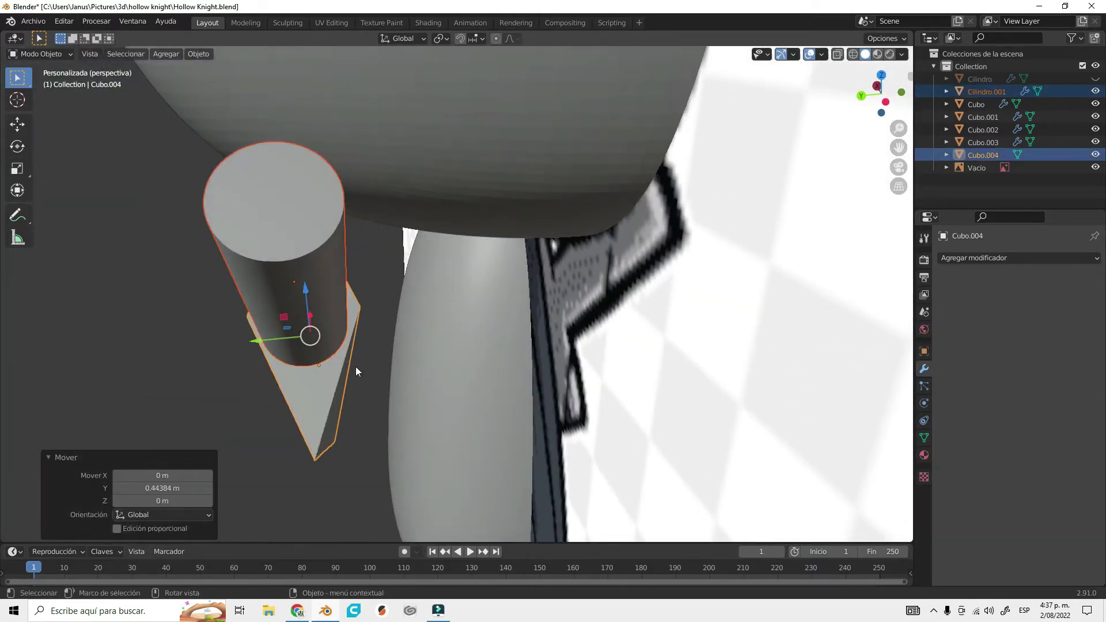
{"action": "left_click", "coordinate": [299, 335]}
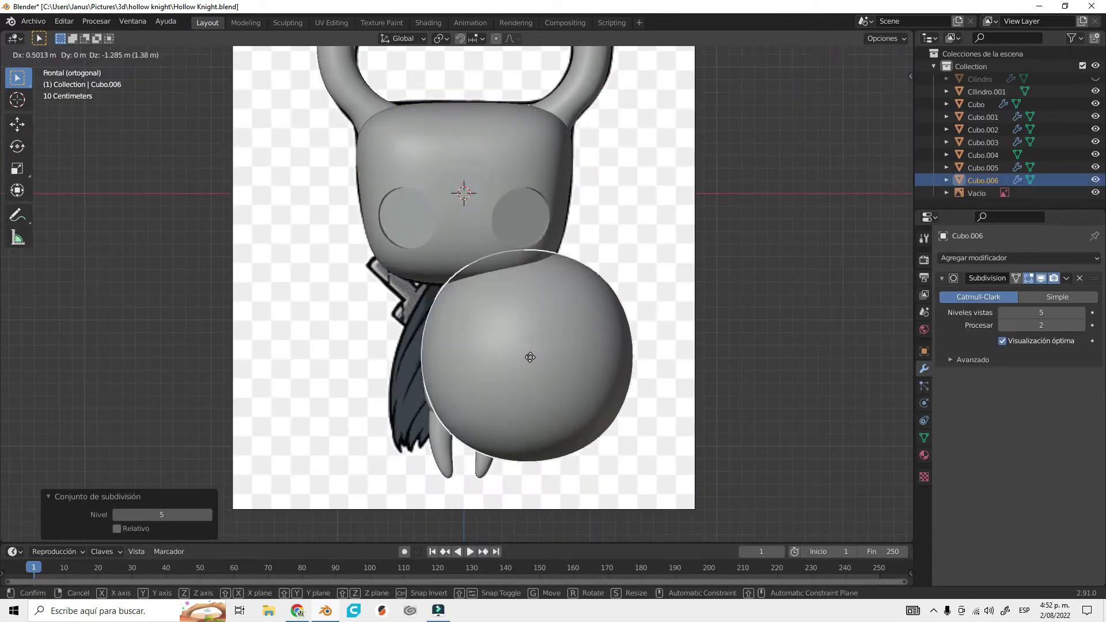
- Undo the last two shape edits and move the strand's tip vertices to follow the reference
{"action": "key", "text": "ctrl+z"}
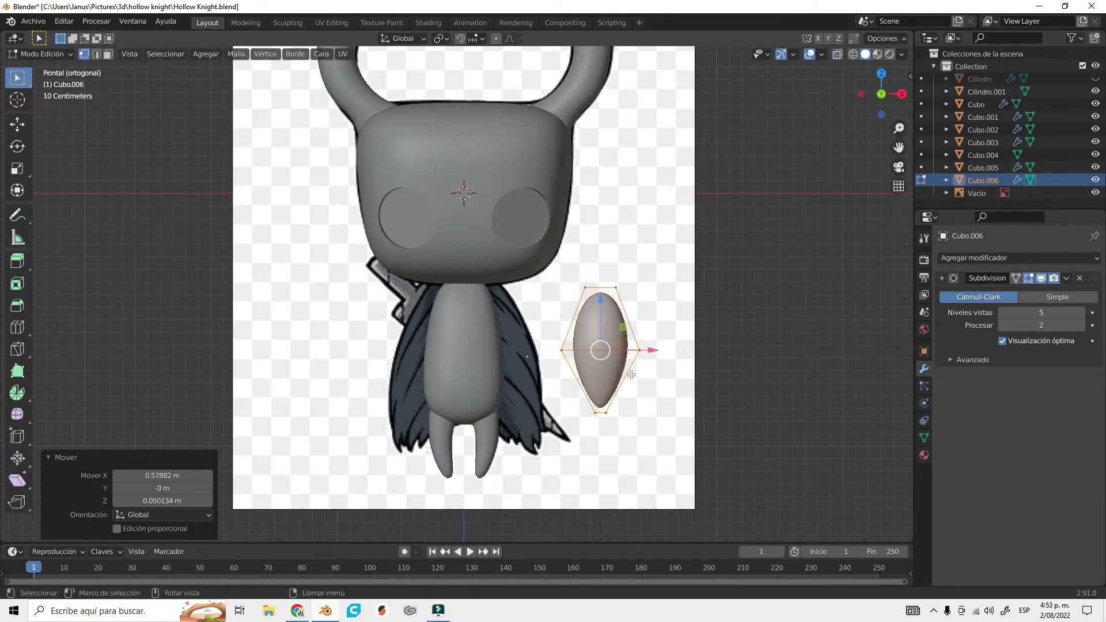
{"action": "key", "text": "ctrl+z"}
{"action": "key", "text": "ctrl+z"}
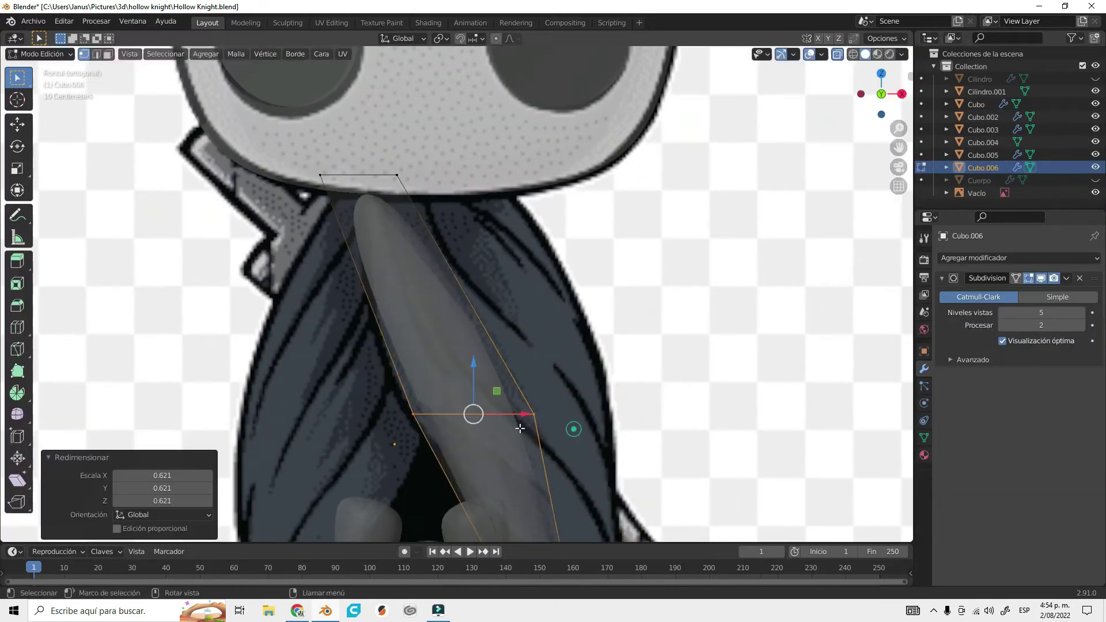
{"action": "scroll", "coordinate": [496, 403], "scroll_direction": "down", "scroll_amount": 5, "text": "shift"}
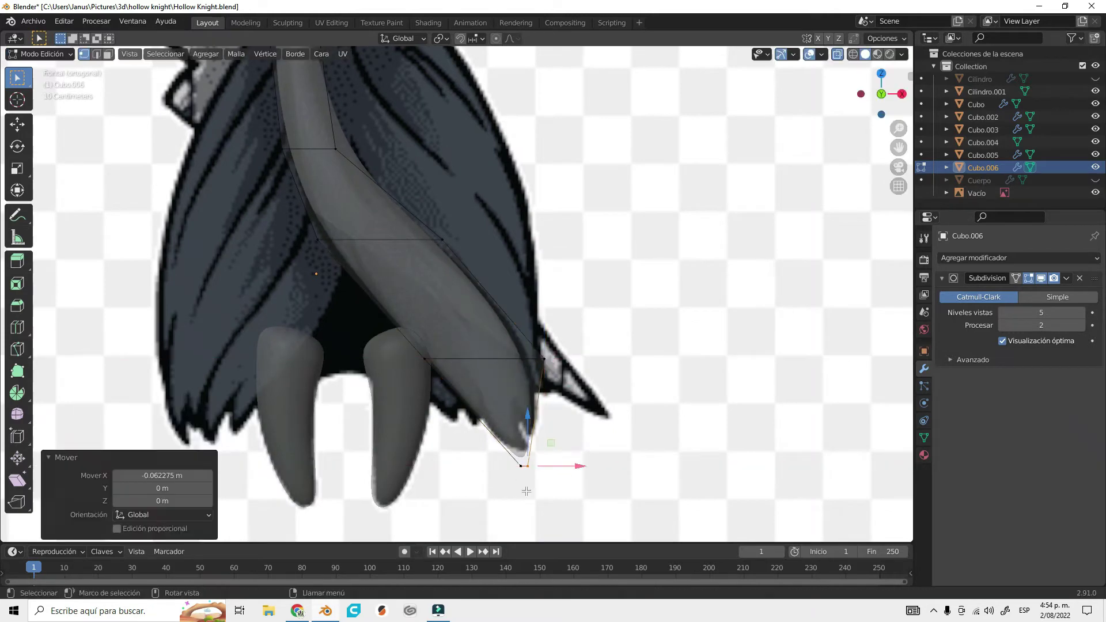
{"action": "scroll", "coordinate": [544, 421], "scroll_direction": "up", "scroll_amount": 2}
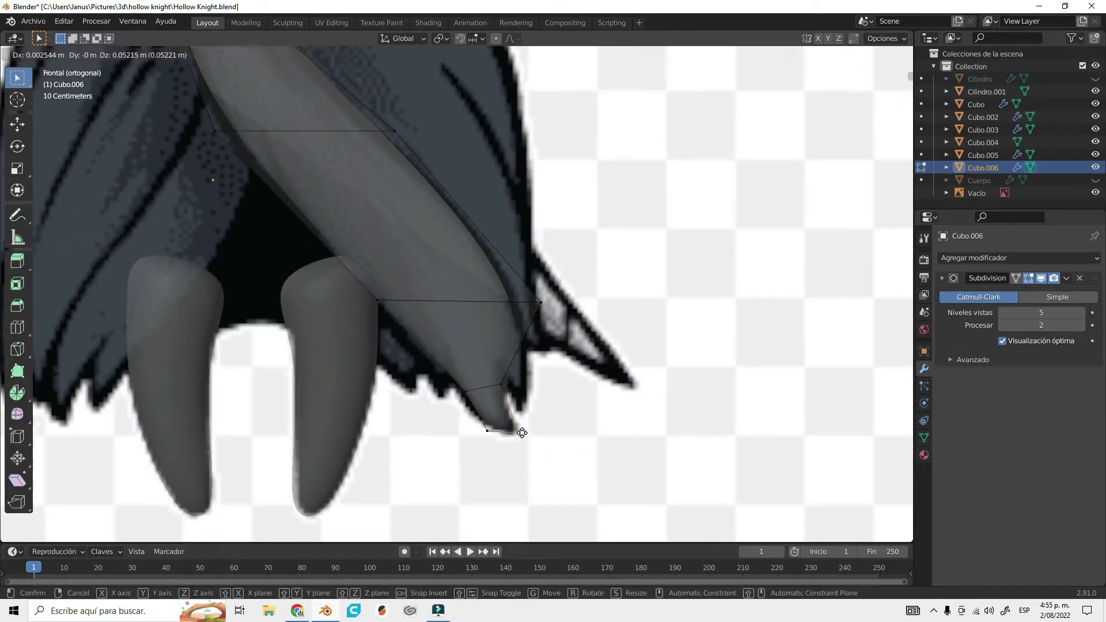
{"action": "middle_click_drag", "start_coordinate": [489, 378], "coordinate": [425, 311]}
{"action": "key", "text": "g"}
{"action": "left_click", "coordinate": [479, 163]}
{"action": "scroll", "coordinate": [479, 163], "scroll_direction": "down", "scroll_amount": 2}
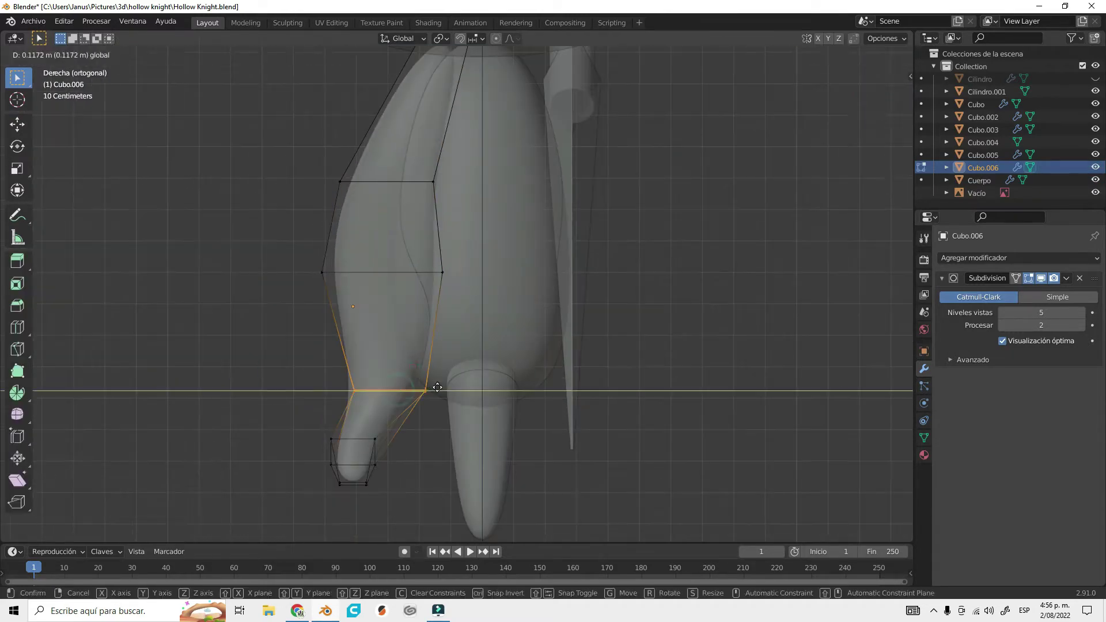
- Move the strand's tip vertices along Y so the tip bends forward, then return to Object Mode
{"action": "key", "text": "Tab"}
{"action": "scroll", "coordinate": [490, 359], "scroll_direction": "down", "scroll_amount": 1}
{"action": "middle_click_drag", "start_coordinate": [490, 358], "coordinate": [438, 345]}
{"action": "key", "text": "Tab"}
{"action": "scroll", "coordinate": [410, 342], "scroll_direction": "up", "scroll_amount": 3}
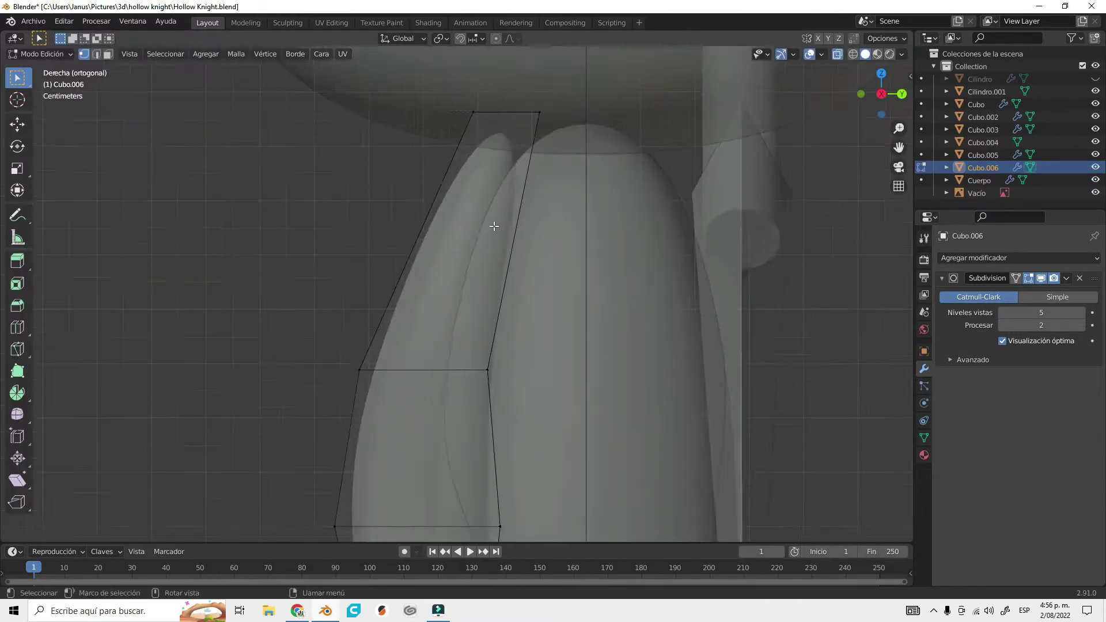
{"action": "key", "text": "g"}
{"action": "key", "text": "y"}
{"action": "left_click", "coordinate": [410, 343]}
{"action": "scroll", "coordinate": [410, 342], "scroll_direction": "down", "scroll_amount": 2}
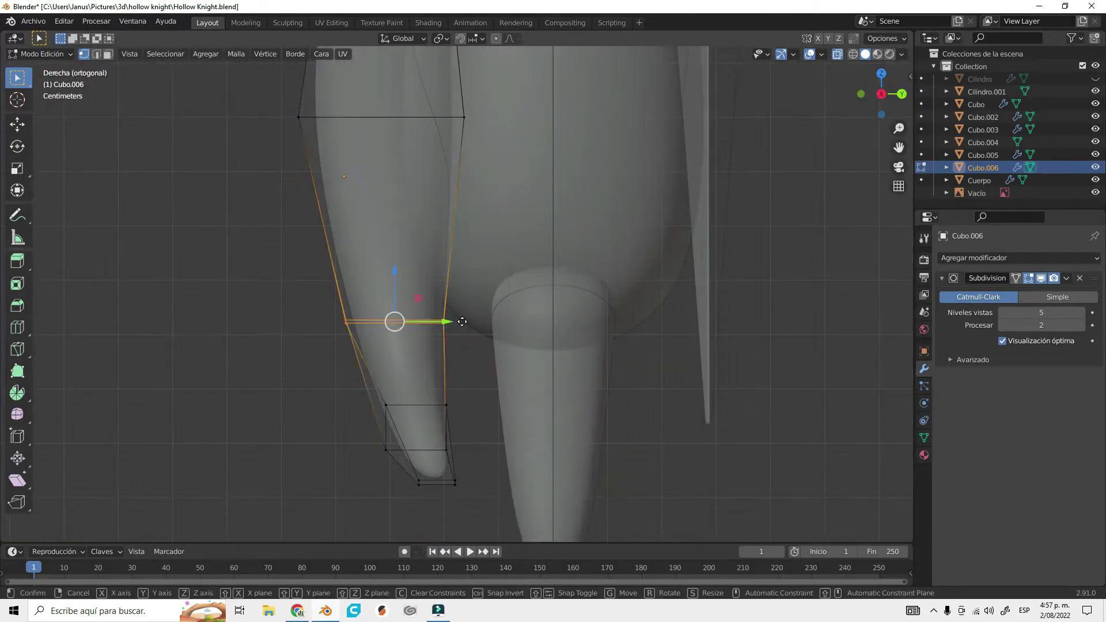
{"action": "key", "text": "Tab"}
{"action": "right_click", "coordinate": [421, 322]}
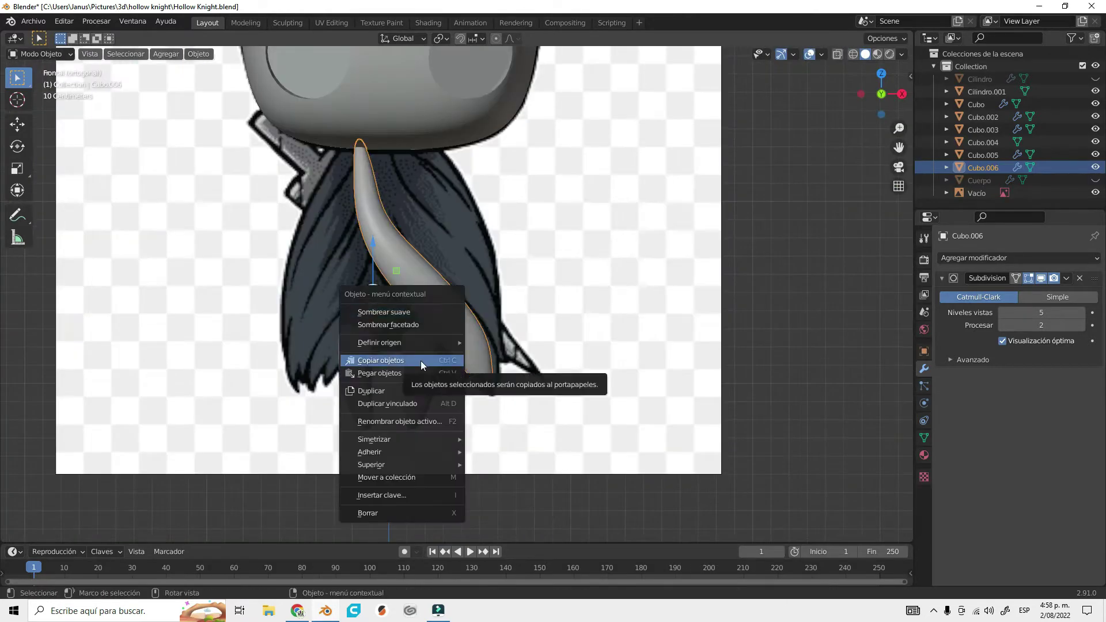
- Paste a copy of the cloak strand and scale one of its loops along X
{"action": "left_click", "coordinate": [421, 361]}
{"action": "key", "text": "y"}
{"action": "left_click", "coordinate": [487, 276]}
{"action": "scroll", "coordinate": [487, 276], "scroll_direction": "up", "scroll_amount": 3}
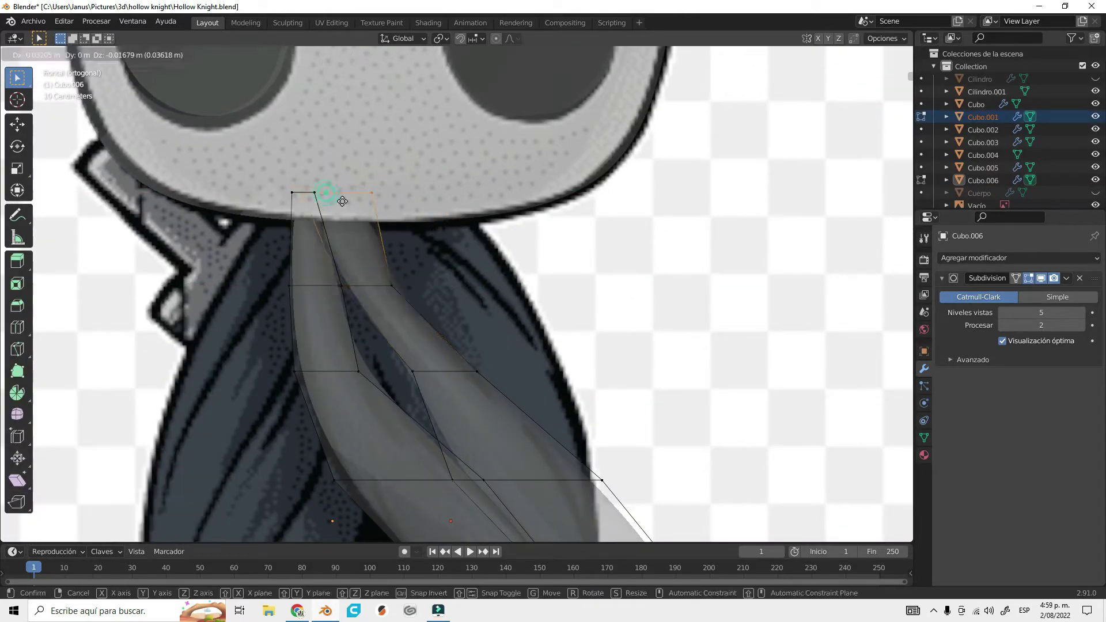
{"action": "left_click", "coordinate": [411, 294]}
{"action": "left_click", "coordinate": [443, 372], "text": "alt"}
{"action": "key", "text": "s"}
{"action": "key", "text": "x"}
- Shift the copied strand's vertices along X, select its tip, and hide the original strand Cubo.006
{"action": "middle_click_drag", "start_coordinate": [387, 294], "coordinate": [332, 189], "text": "shift"}
{"action": "key", "text": "g"}
{"action": "key", "text": "x"}
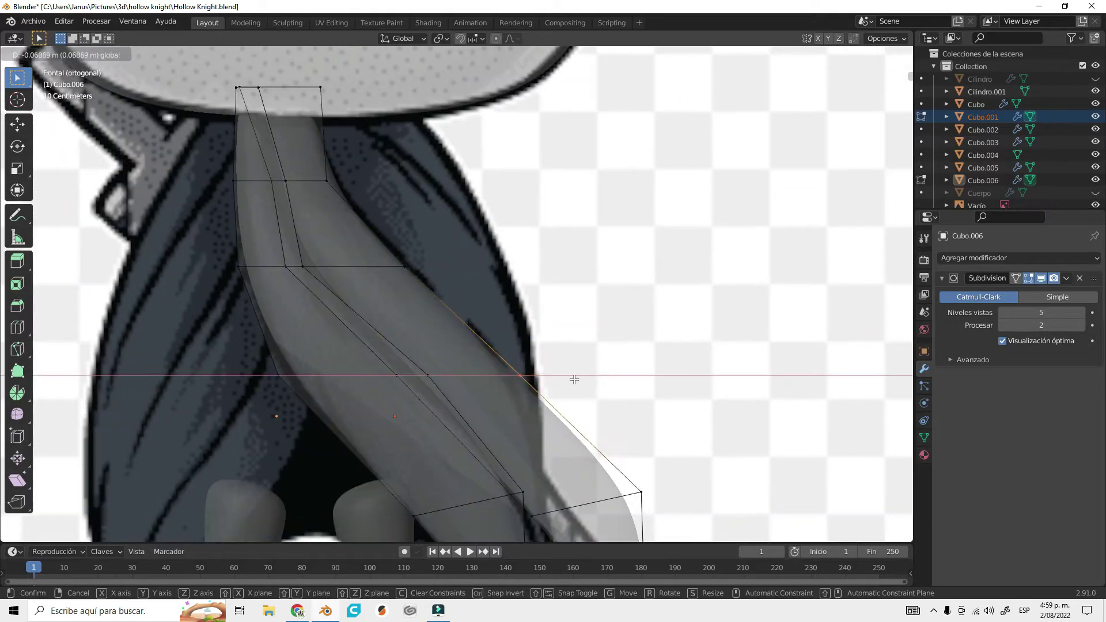
{"action": "middle_click_drag", "start_coordinate": [583, 362], "coordinate": [525, 329], "text": "shift"}
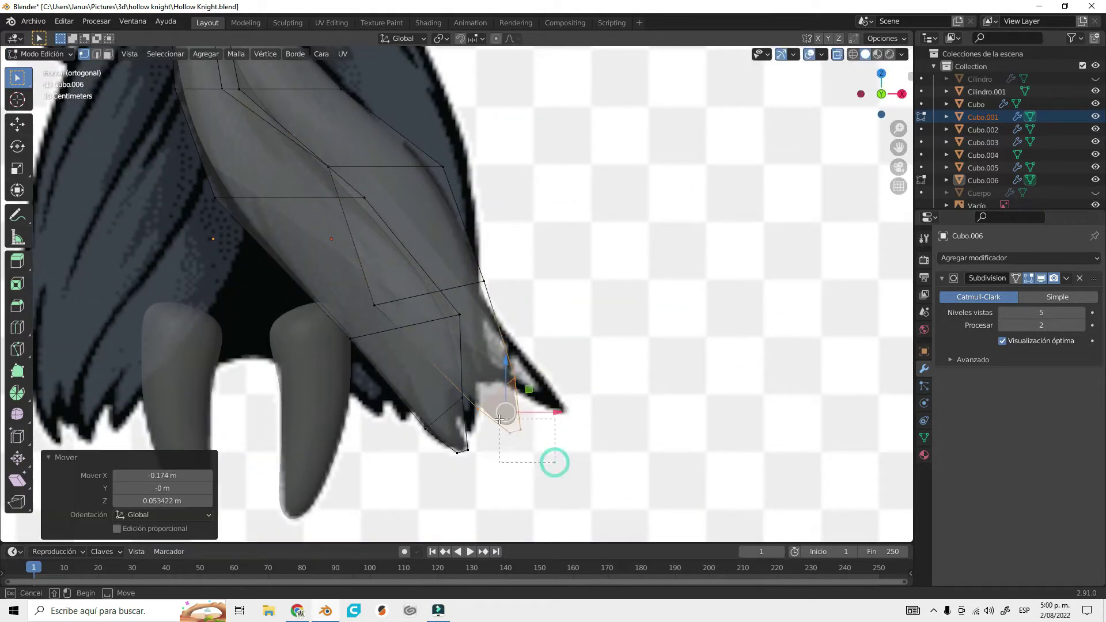
{"action": "left_click", "coordinate": [487, 413]}
{"action": "key", "text": "KP_3"}
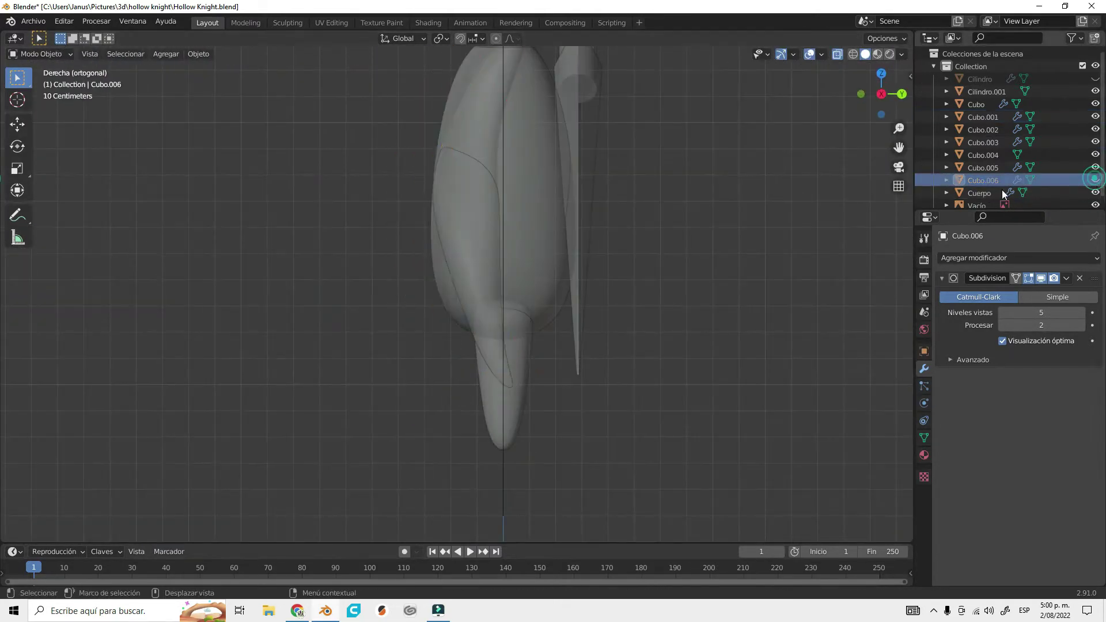
{"action": "left_click", "coordinate": [1096, 181]}
{"action": "middle_click_drag", "start_coordinate": [502, 437], "coordinate": [514, 345], "text": "shift"}
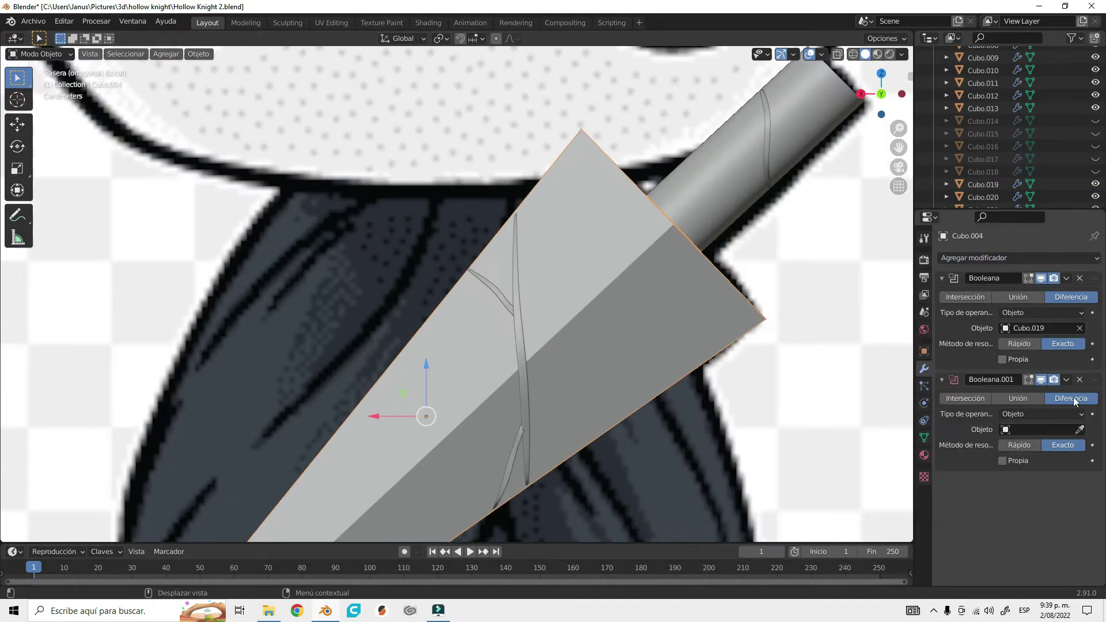
- Set Cubo.021, Cubo.022 and Cubo.020 as cutters of three Boolean Difference modifiers on the blade
{"action": "left_click", "coordinate": [508, 309]}
{"action": "left_click", "coordinate": [1019, 257]}
{"action": "left_click", "coordinate": [766, 317]}
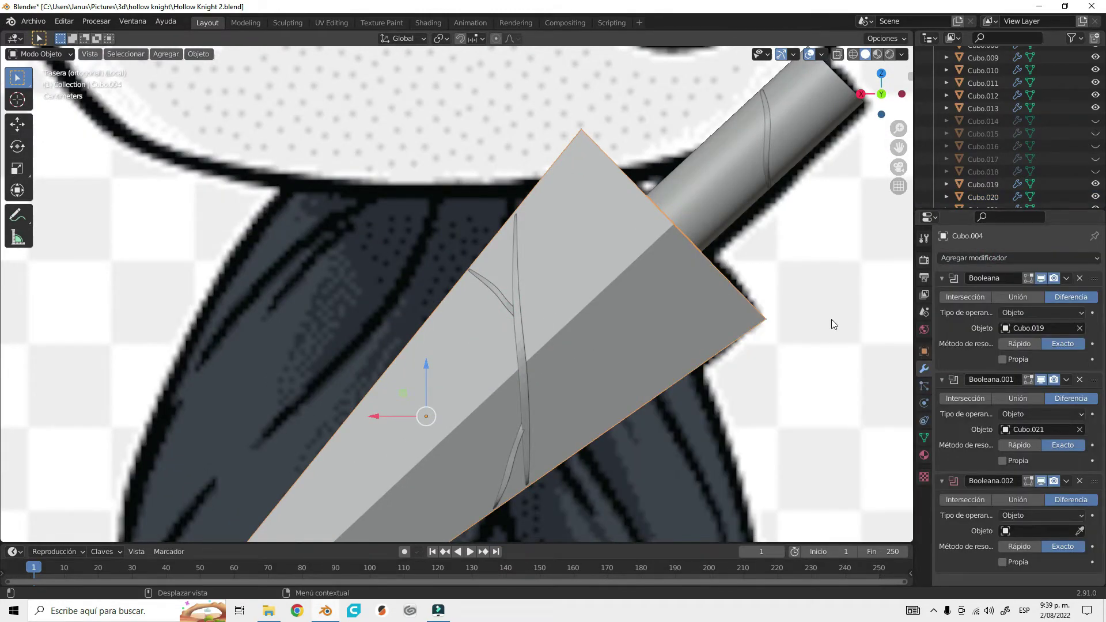
{"action": "scroll", "coordinate": [552, 439], "scroll_direction": "down", "scroll_amount": 3}
{"action": "left_click", "coordinate": [1019, 258]}
{"action": "left_click", "coordinate": [815, 319]}
{"action": "left_click", "coordinate": [696, 341]}
{"action": "middle_click_drag", "start_coordinate": [696, 341], "coordinate": [462, 416]}
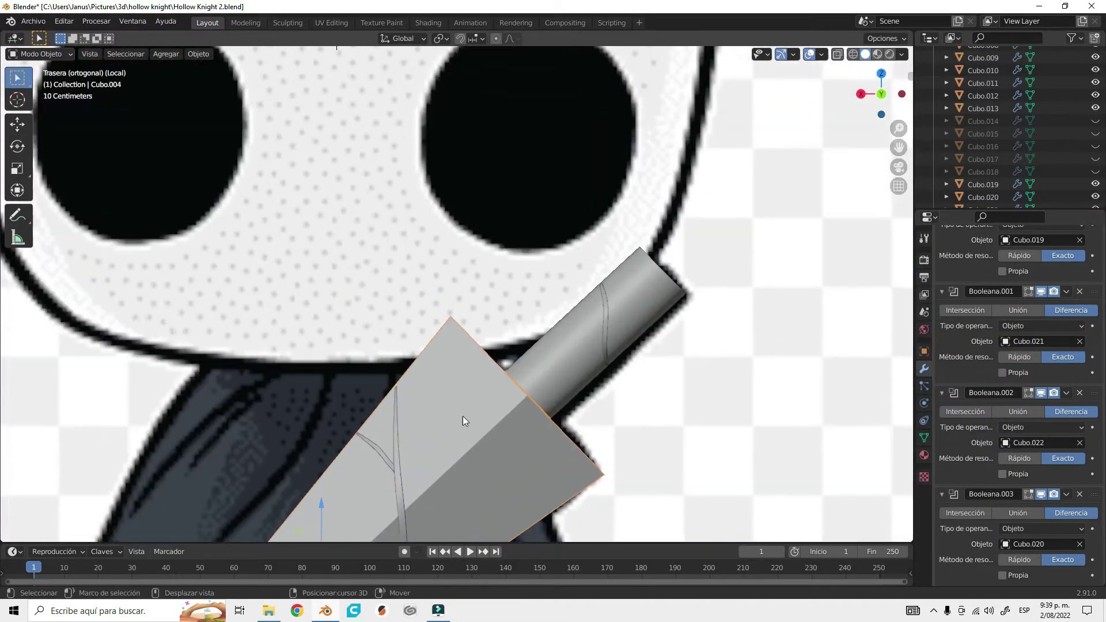
{"action": "scroll", "coordinate": [522, 444], "scroll_direction": "up", "scroll_amount": 5}
{"action": "mouse_move", "coordinate": [648, 327]}
{"action": "middle_mouse_down"}
{"action": "mouse_move", "coordinate": [666, 333]}
{"action": "mouse_move", "coordinate": [637, 326]}
{"action": "mouse_move", "coordinate": [662, 279]}
{"action": "mouse_move", "coordinate": [587, 336]}
{"action": "mouse_move", "coordinate": [646, 305]}
{"action": "mouse_move", "coordinate": [721, 299]}
{"action": "mouse_move", "coordinate": [603, 242]}
{"action": "mouse_move", "coordinate": [606, 282]}
{"action": "mouse_move", "coordinate": [568, 277]}
{"action": "middle_mouse_up"}
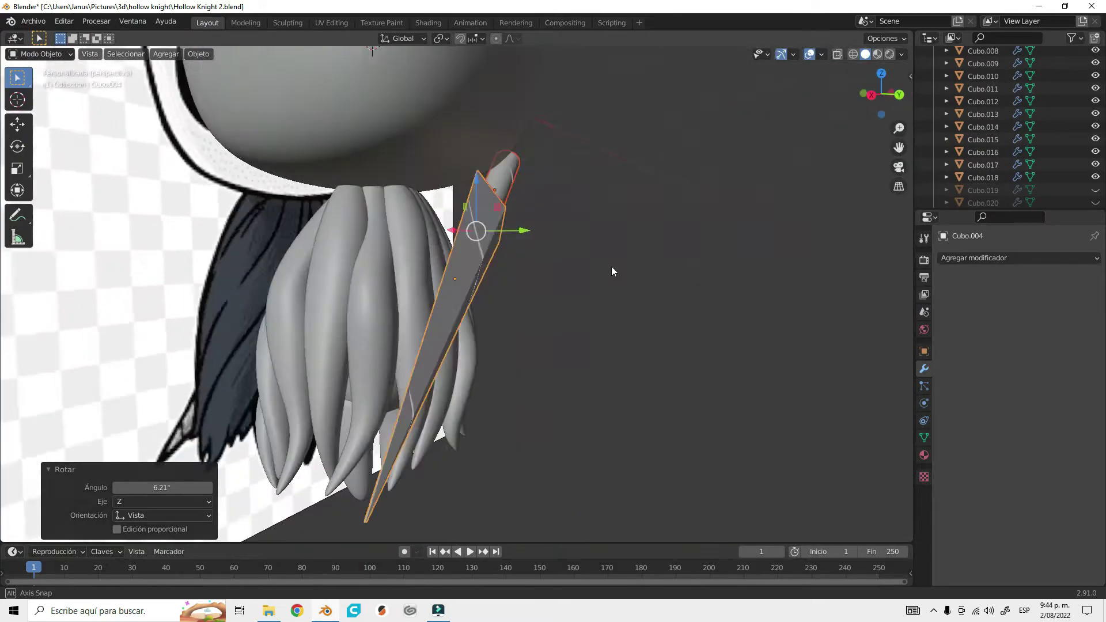
{"action": "mouse_move", "coordinate": [612, 269]}
{"action": "middle_mouse_down"}
{"action": "mouse_move", "coordinate": [353, 275]}
{"action": "mouse_move", "coordinate": [518, 241]}
{"action": "mouse_move", "coordinate": [409, 353]}
{"action": "mouse_move", "coordinate": [638, 274]}
{"action": "mouse_move", "coordinate": [627, 267]}
{"action": "mouse_move", "coordinate": [713, 320]}
{"action": "middle_mouse_up"}
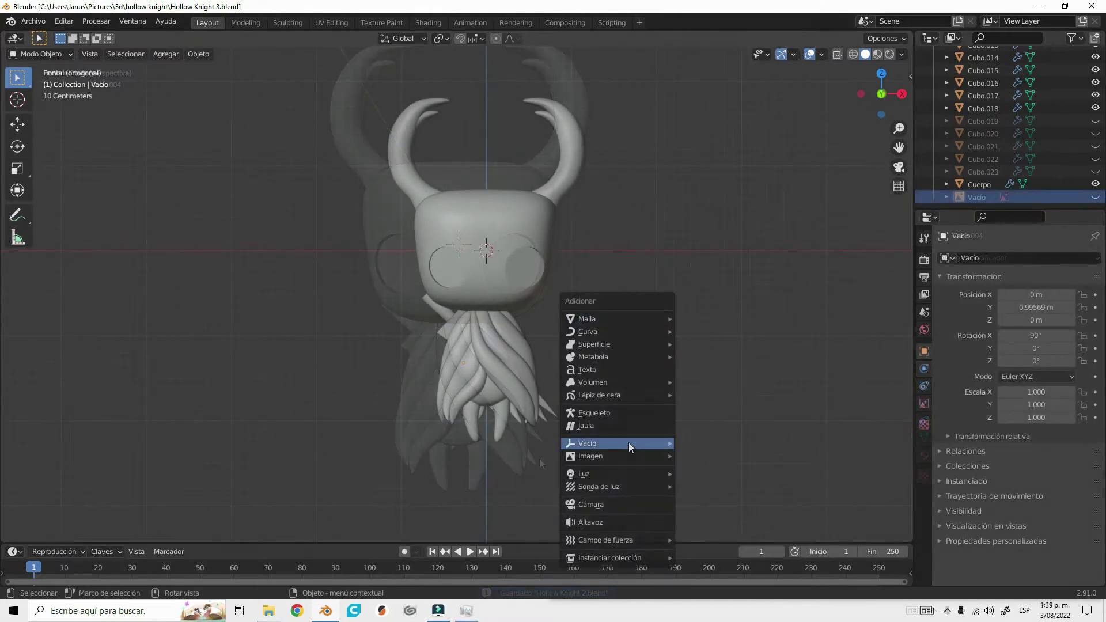
- Add Cruces.jpg as a front-view reference image and scale it up behind the figure
{"action": "left_click", "coordinate": [684, 456]}
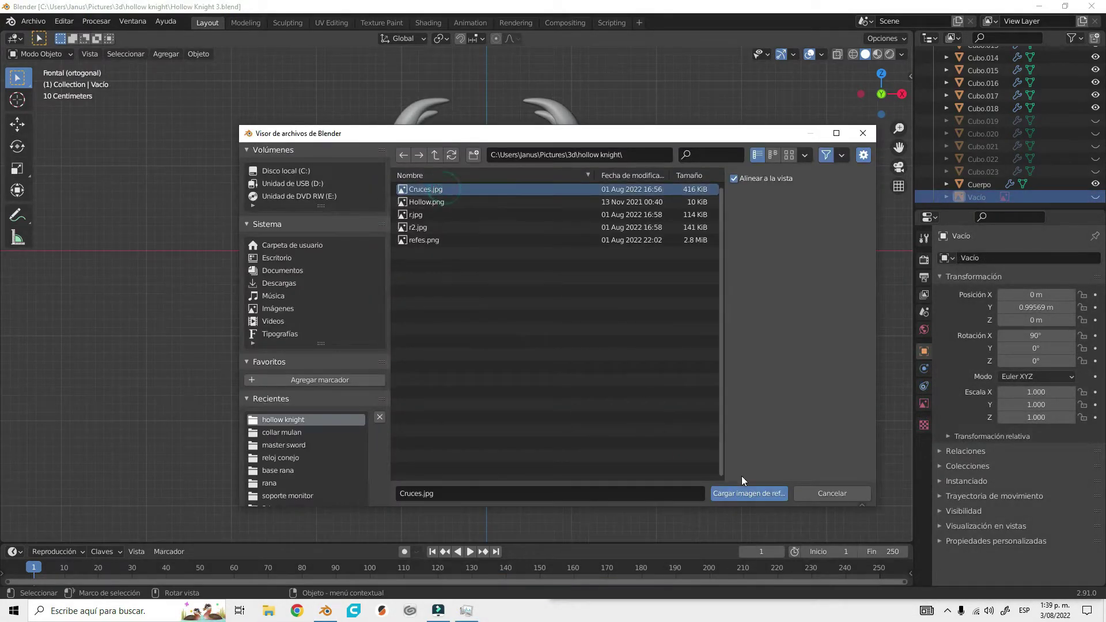
{"action": "left_click", "coordinate": [749, 494]}
{"action": "key", "text": "s"}
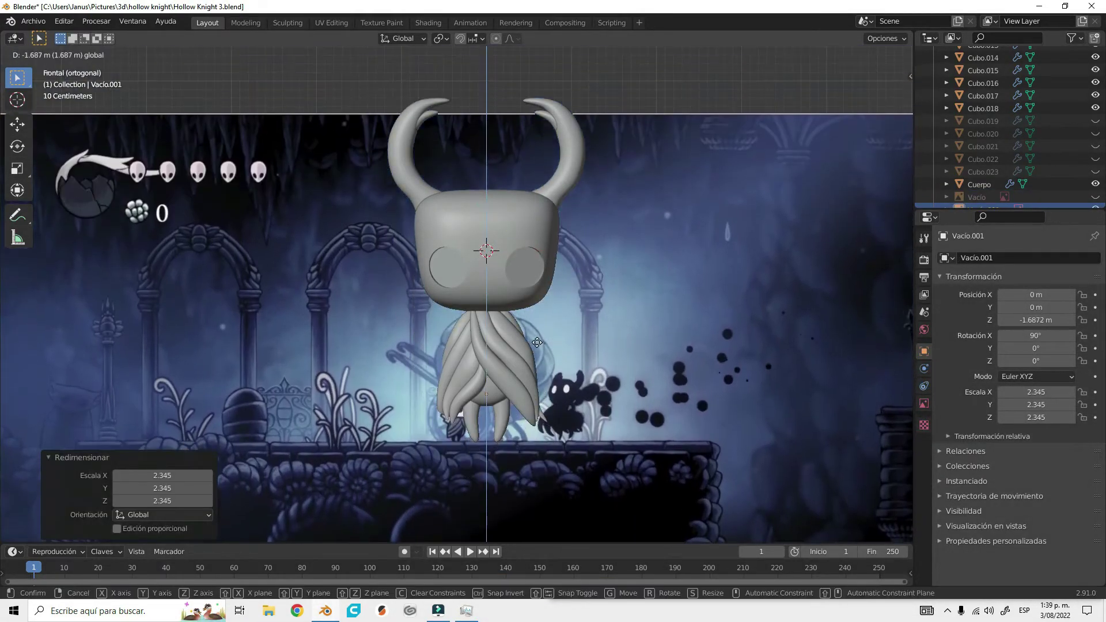
{"action": "left_click", "coordinate": [486, 341]}
- In Right view, add a game screenshot as a second reference image, scaled and positioned behind the figure
{"action": "key", "text": "KP_3"}
{"action": "left_click", "coordinate": [461, 183]}
{"action": "left_click", "coordinate": [752, 491]}
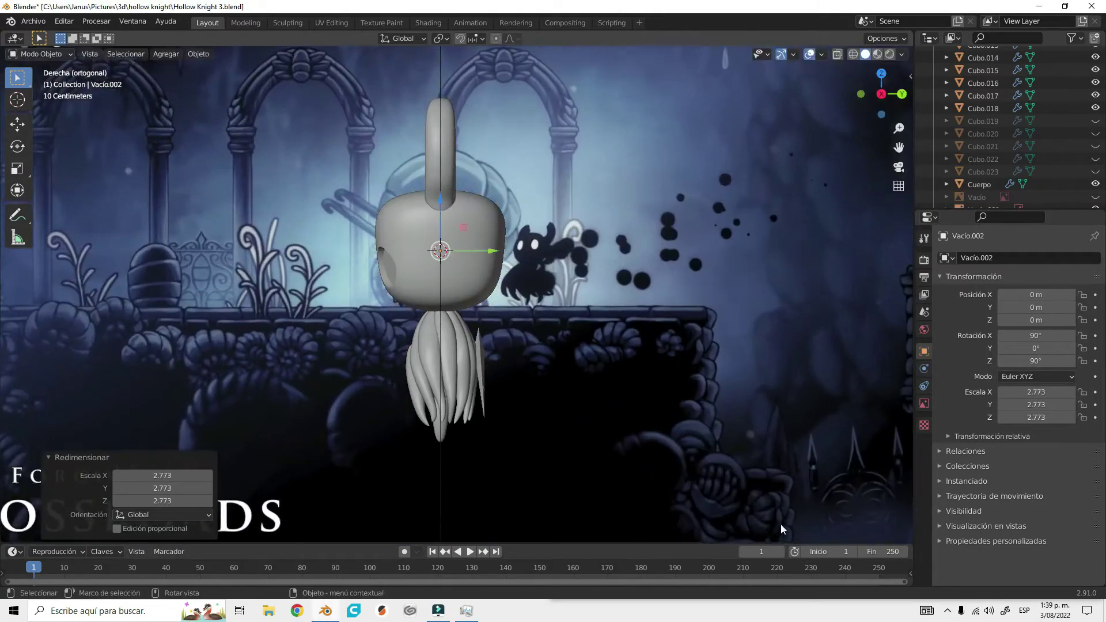
{"action": "key", "text": "s"}
{"action": "left_click", "coordinate": [430, 348]}
{"action": "key", "text": "s"}
{"action": "left_click", "coordinate": [513, 271]}
{"action": "key", "text": "g"}
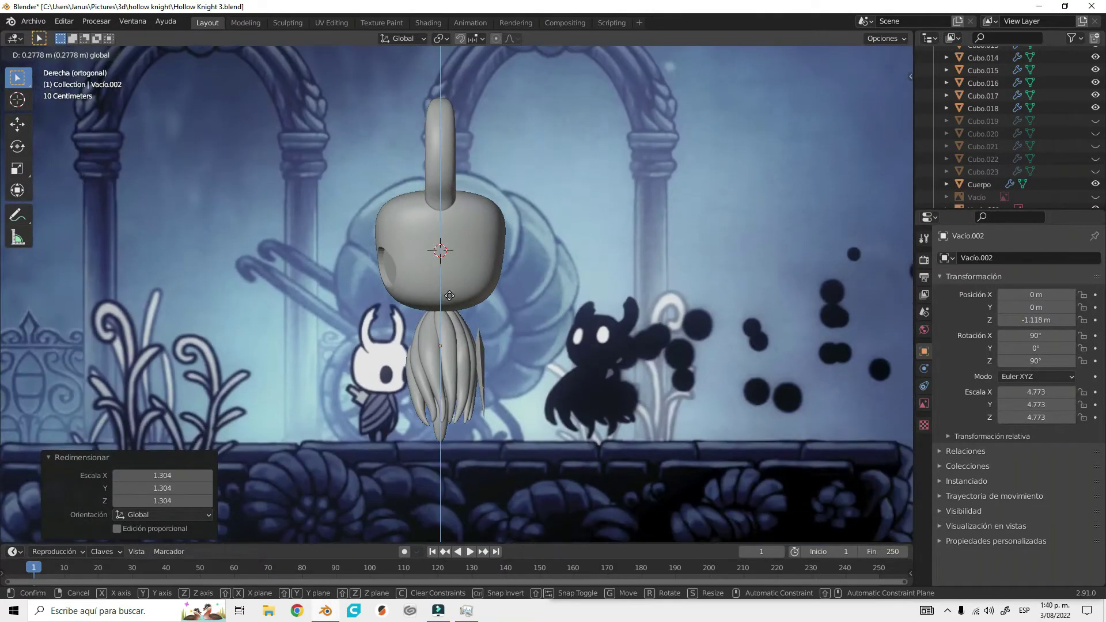
{"action": "left_click", "coordinate": [576, 322]}
{"action": "key", "text": "s"}
{"action": "left_click", "coordinate": [599, 349]}
{"action": "key", "text": "shift+a"}
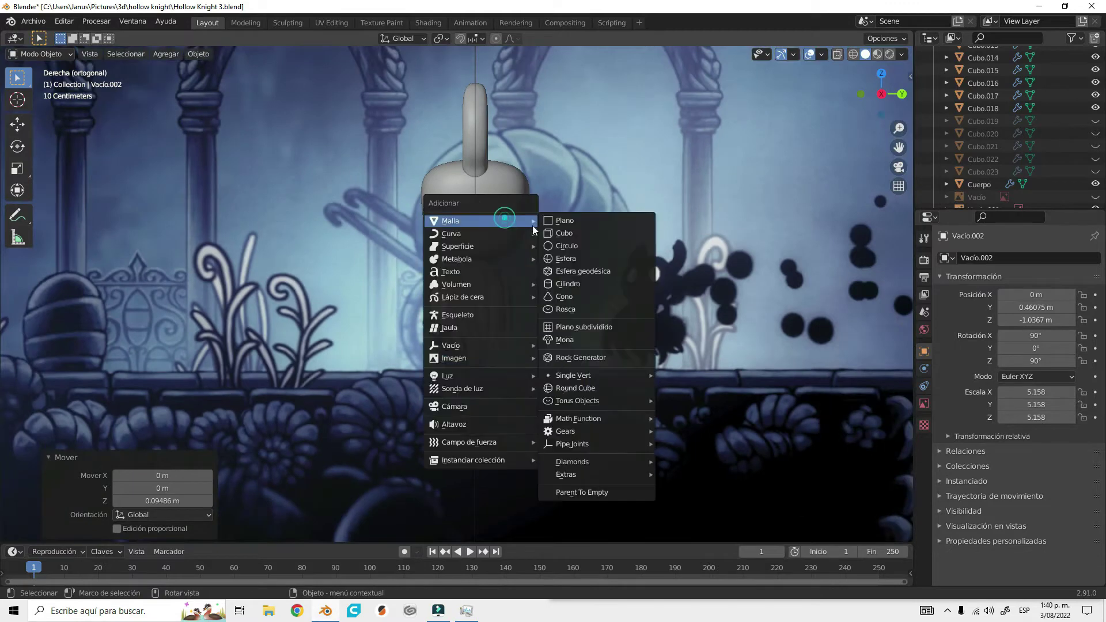
- Add a cube below the figure, flatten it along Z, and stretch its left side outward
{"action": "left_click", "coordinate": [562, 237]}
{"action": "key", "text": "g"}
{"action": "left_click", "coordinate": [493, 390]}
{"action": "scroll", "coordinate": [493, 390], "scroll_direction": "up", "scroll_amount": 3}
{"action": "key", "text": "s"}
{"action": "key", "text": "z"}
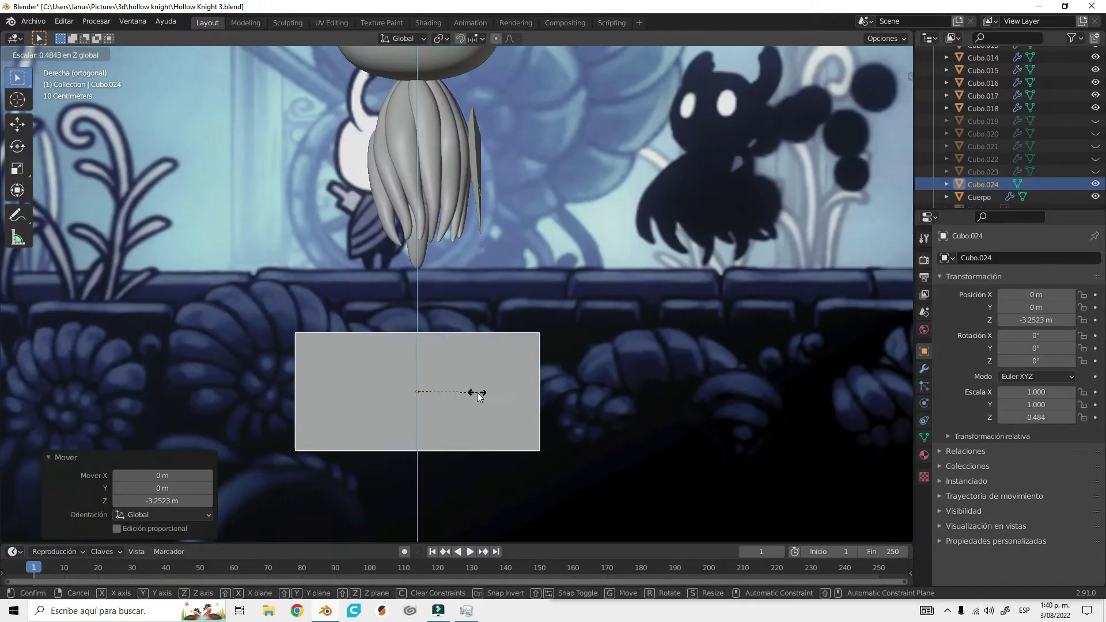
{"action": "left_click_drag", "start_coordinate": [418, 341], "coordinate": [418, 262]}
{"action": "key", "text": "Tab"}
{"action": "key", "text": "alt+z"}
{"action": "left_click_drag", "start_coordinate": [259, 247], "coordinate": [345, 392]}
{"action": "left_click_drag", "start_coordinate": [348, 318], "coordinate": [327, 323]}
{"action": "left_click", "coordinate": [599, 318]}
- Add a second pedestal cube, position it, and enter Edit Mode with X-ray on
{"action": "key", "text": "shift+a"}
{"action": "left_click", "coordinate": [527, 250]}
{"action": "scroll", "coordinate": [527, 250], "scroll_direction": "down", "scroll_amount": 2}
{"action": "key", "text": "g"}
{"action": "left_click", "coordinate": [477, 241]}
{"action": "key", "text": "Tab"}
{"action": "scroll", "coordinate": [489, 320], "scroll_direction": "up", "scroll_amount": 3}
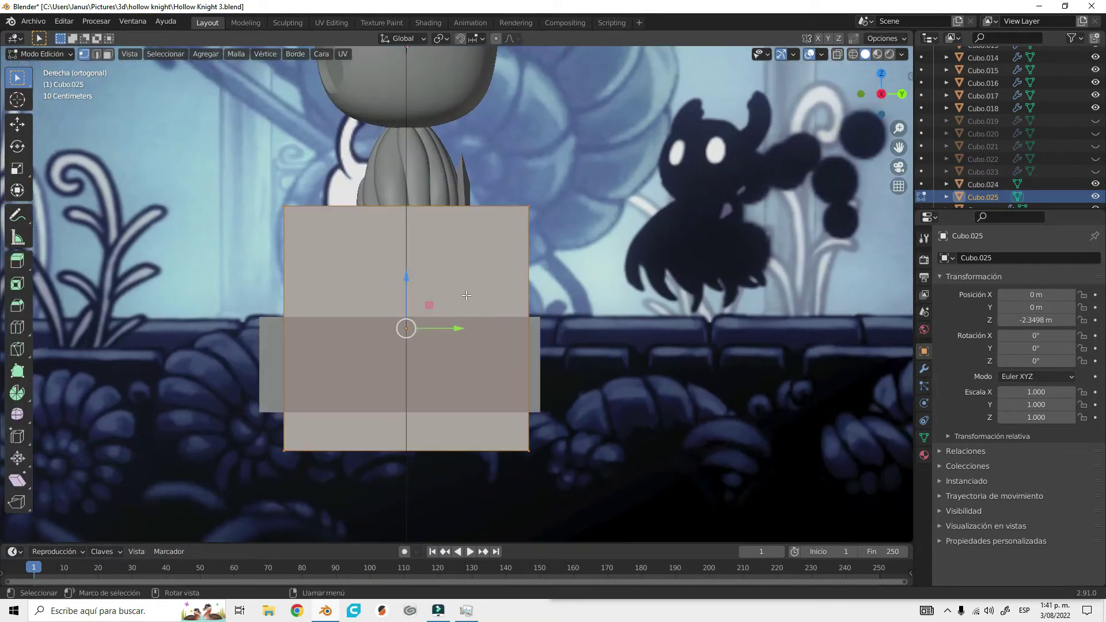
{"action": "key", "text": "alt+z"}
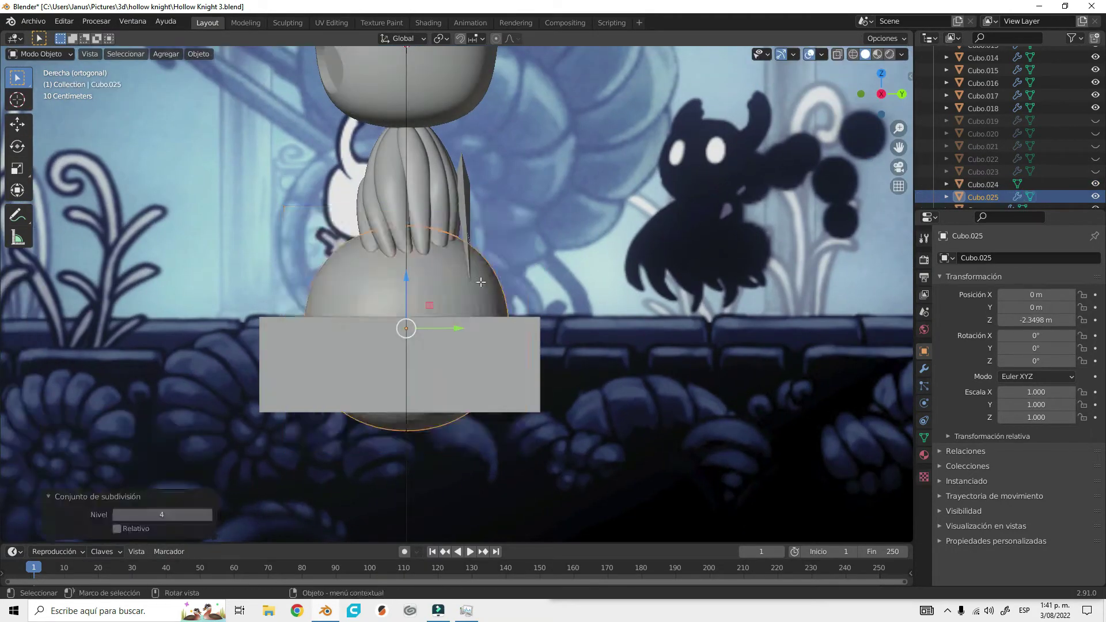
{"action": "key", "text": "g"}
{"action": "key", "text": "g"}
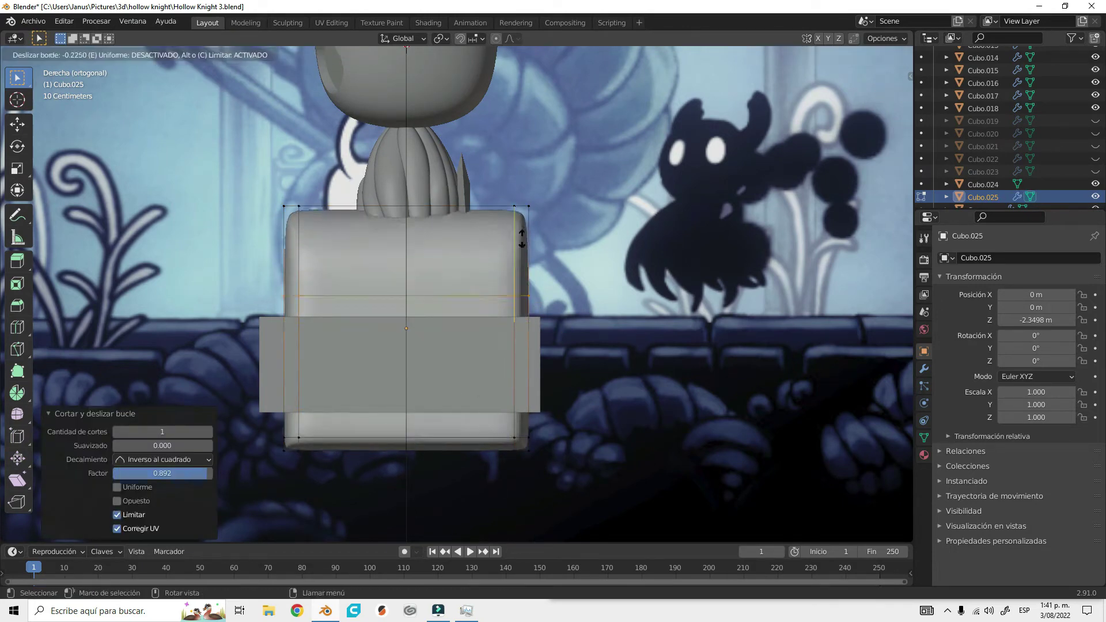
- In front view, loop-cut near the cube's edge and slide the left edge loops along X
{"action": "key", "text": "KP_1"}
{"action": "key", "text": "ctrl+r"}
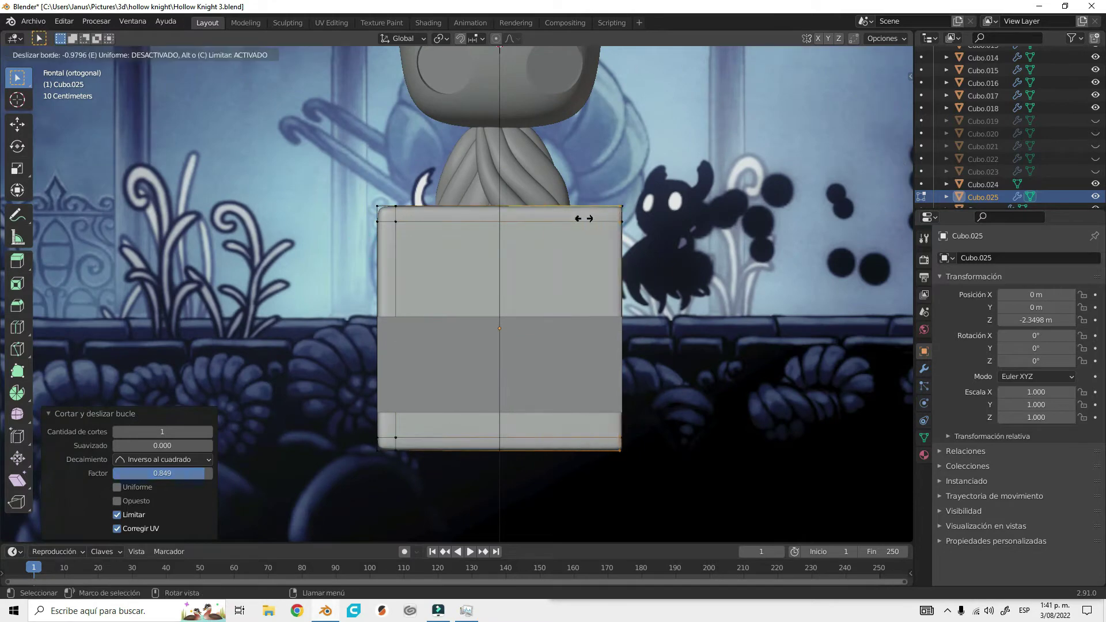
{"action": "key", "text": "alt+z"}
{"action": "left_click_drag", "start_coordinate": [357, 185], "coordinate": [415, 461]}
{"action": "key", "text": "g"}
{"action": "key", "text": "x"}
{"action": "left_click", "coordinate": [686, 505]}
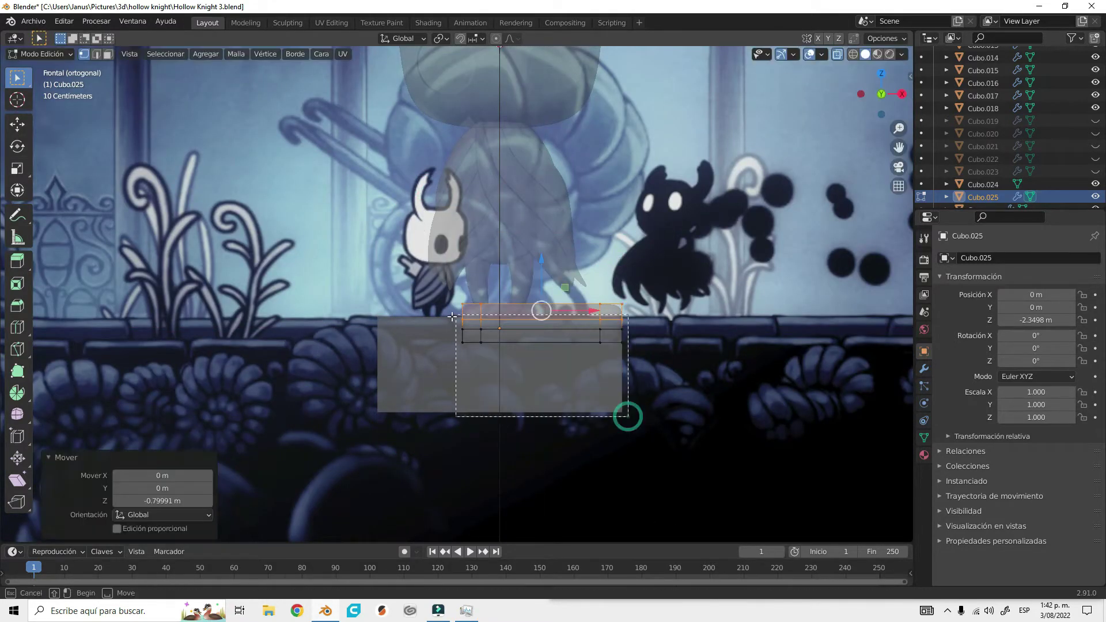
- Select the pedestal's top band and reposition it, checking in front and side views
{"action": "left_click_drag", "start_coordinate": [628, 416], "coordinate": [452, 316]}
{"action": "key", "text": "KP_3"}
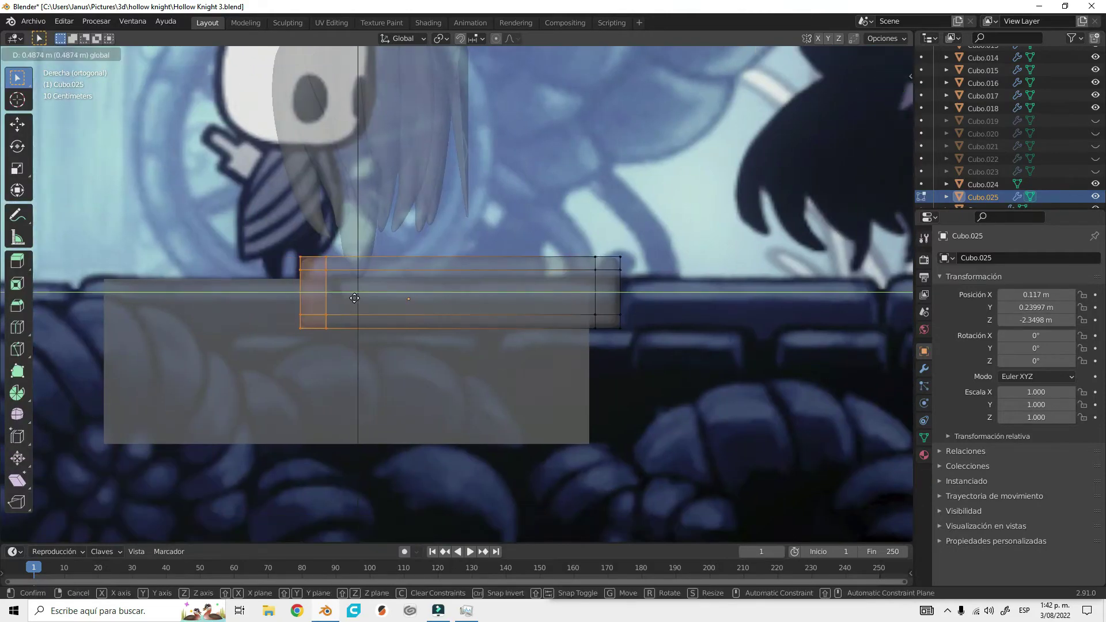
{"action": "key", "text": "KP_1"}
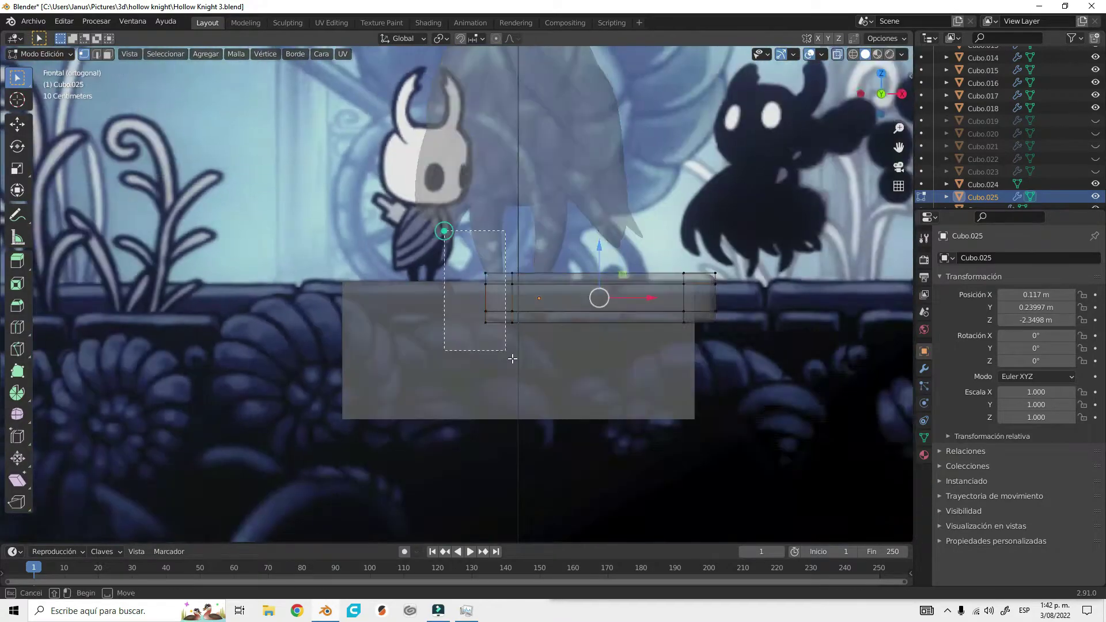
{"action": "key", "text": "g"}
{"action": "left_click", "coordinate": [501, 329]}
{"action": "key", "text": "KP_3"}
{"action": "key", "text": "alt+a"}
{"action": "key", "text": "b"}
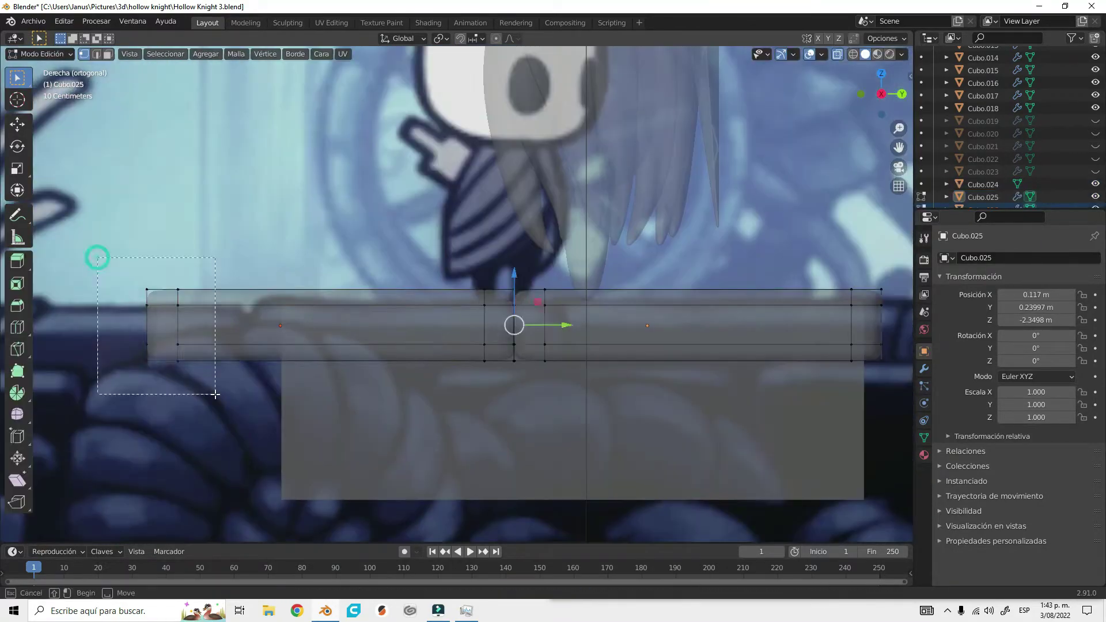
{"action": "key", "text": "Tab"}
- Duplicate the rounded slab piece with Shift+D and place the copy beside it
{"action": "key", "text": "g"}
{"action": "left_click", "coordinate": [493, 346]}
{"action": "key", "text": "alt+z"}
{"action": "key", "text": "KP_1"}
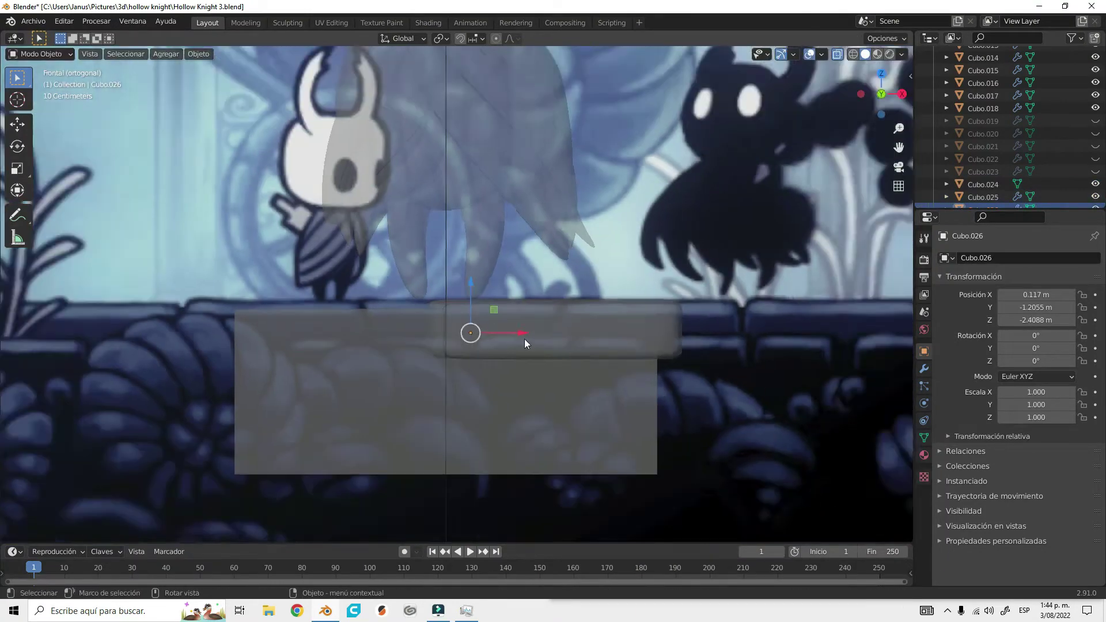
{"action": "key", "text": "alt+z"}
{"action": "key", "text": "shift+d"}
{"action": "left_click", "coordinate": [171, 362]}
{"action": "key", "text": "Tab"}
{"action": "key", "text": "alt+z"}
{"action": "key", "text": "g"}
{"action": "middle_click_drag", "start_coordinate": [489, 409], "coordinate": [438, 323]}
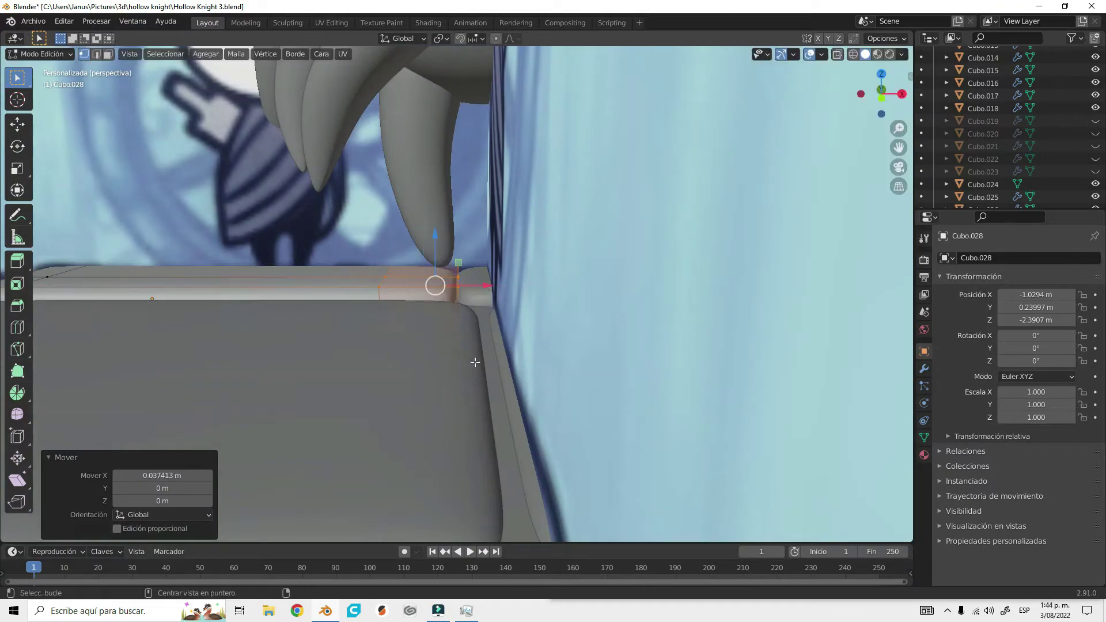
- In back ortho view with X-ray, slide the slabs along X so they sit edge to edge
{"action": "key", "text": "alt+z"}
{"action": "key", "text": "ctrl+KP_1"}
{"action": "key", "text": "g"}
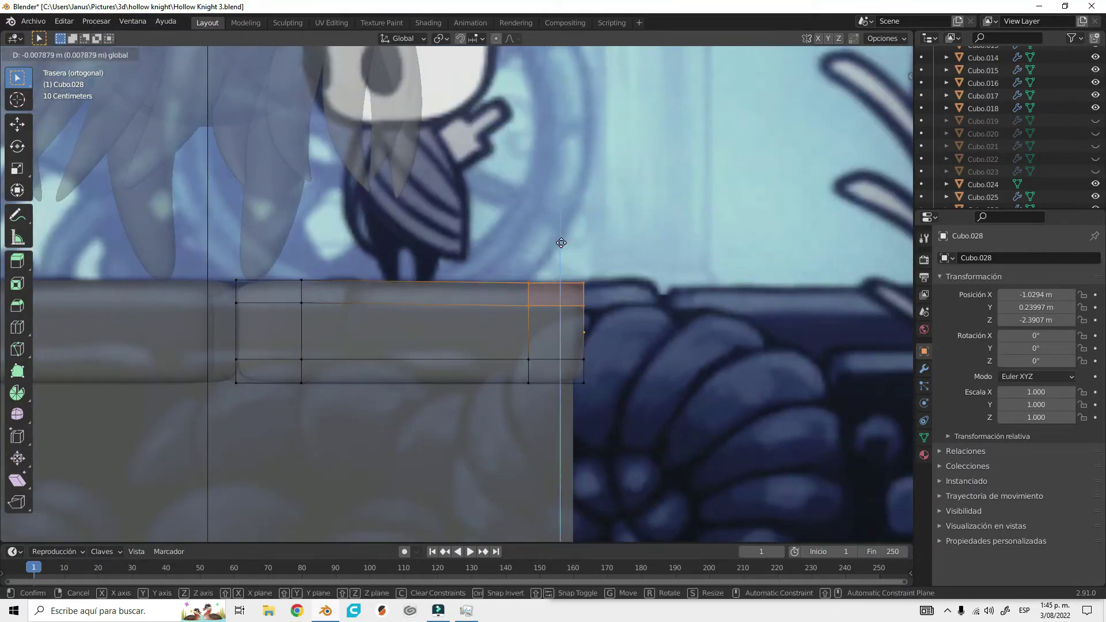
{"action": "left_click", "coordinate": [561, 242]}
{"action": "key", "text": "alt+z"}
{"action": "middle_click_drag", "start_coordinate": [561, 242], "coordinate": [510, 343]}
{"action": "key", "text": "alt+z"}
{"action": "key", "text": "g"}
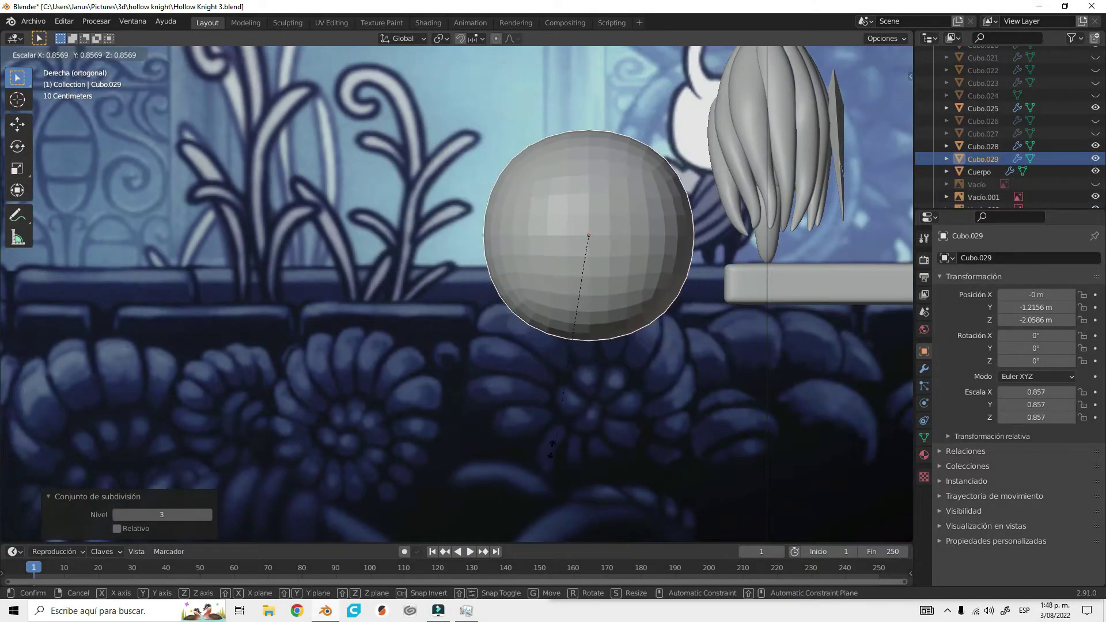
- Shrink the small sphere, lower it into place and enter Edit Mode on it
{"action": "left_click", "coordinate": [583, 295]}
{"action": "key", "text": "g"}
{"action": "left_click", "coordinate": [601, 423]}
{"action": "scroll", "coordinate": [588, 404], "scroll_direction": "up", "scroll_amount": 4}
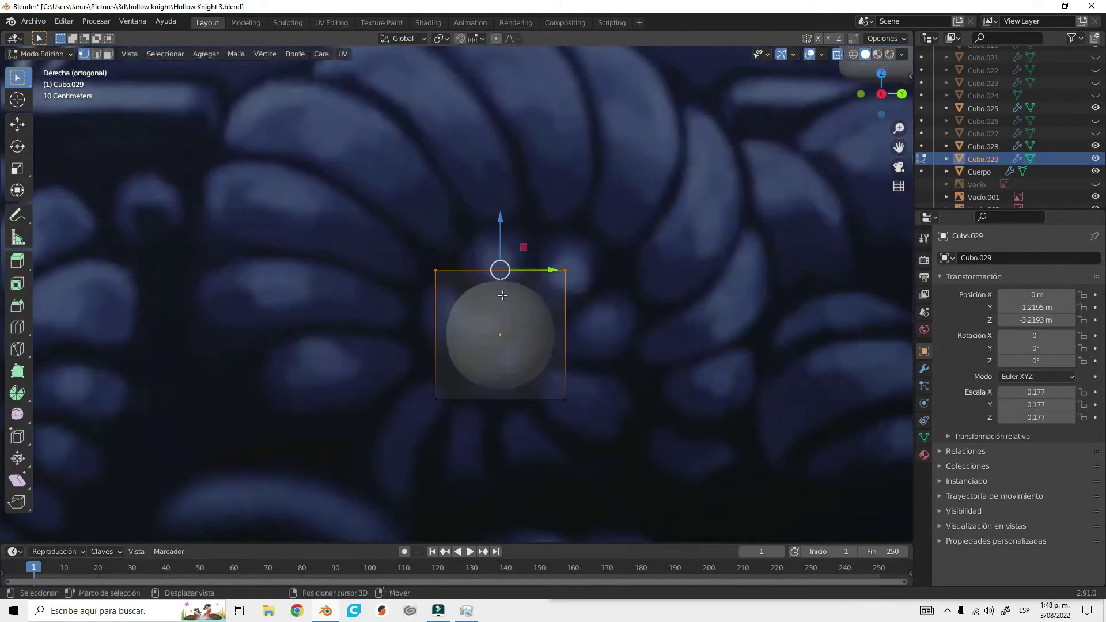
{"action": "key", "text": "Tab"}
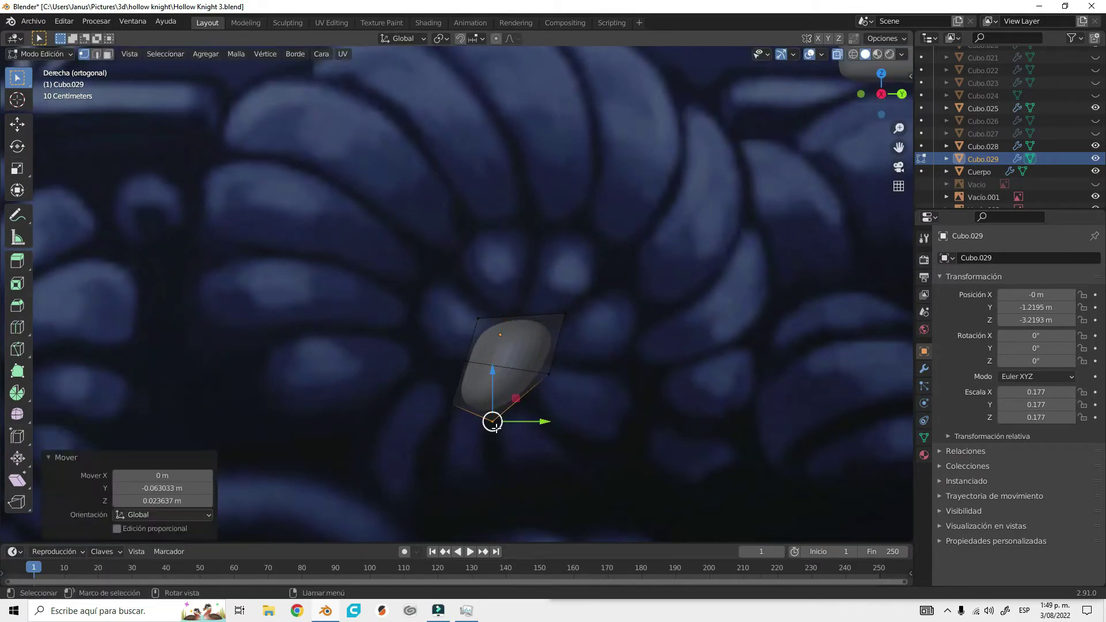
- Paste petal copies, pull the lower vertices into a petal shape, and rotate copies around the centre
{"action": "key", "text": "ctrl+v"}
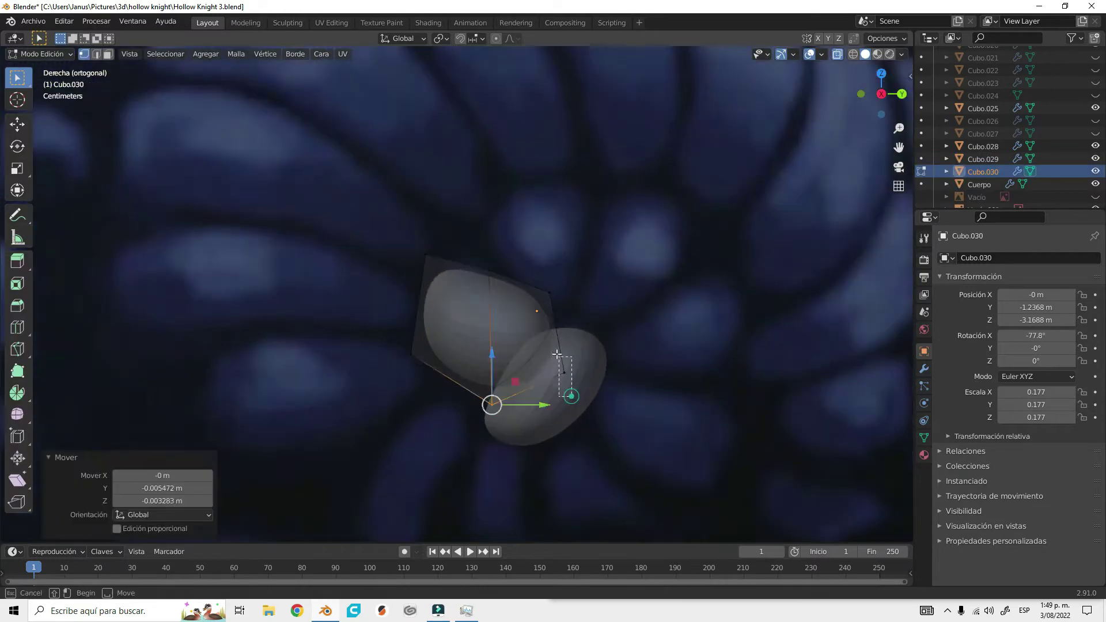
{"action": "key", "text": "ctrl+v"}
{"action": "key", "text": "ctrl+v"}
{"action": "key", "text": "Tab"}
{"action": "left_click_drag", "start_coordinate": [553, 299], "coordinate": [595, 326]}
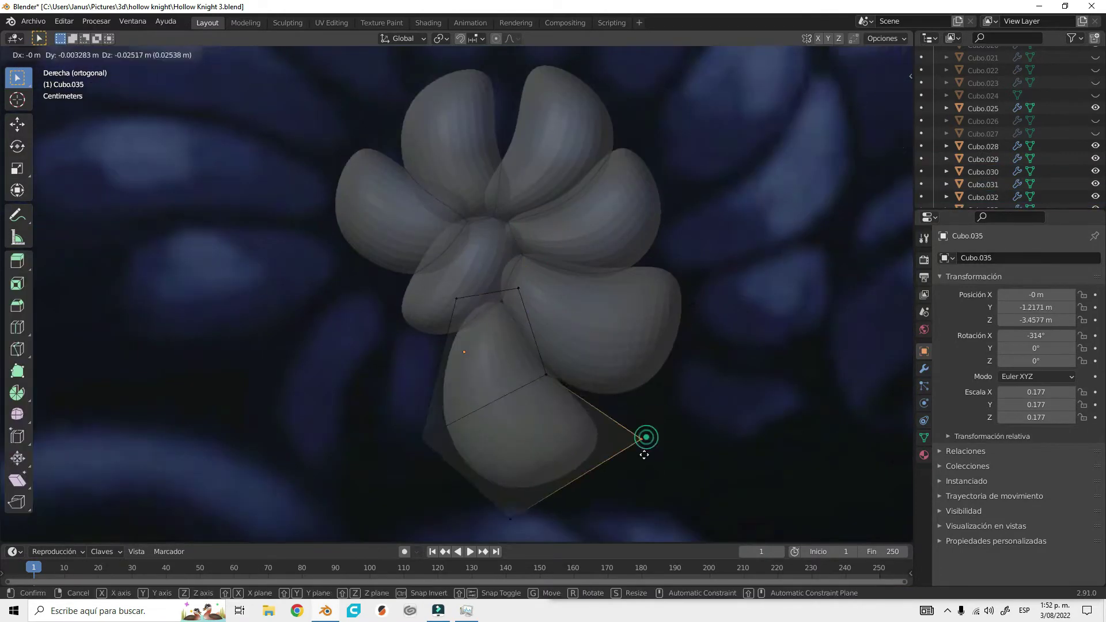
{"action": "left_click", "coordinate": [644, 455]}
{"action": "key", "text": "Tab"}
{"action": "key", "text": "r"}
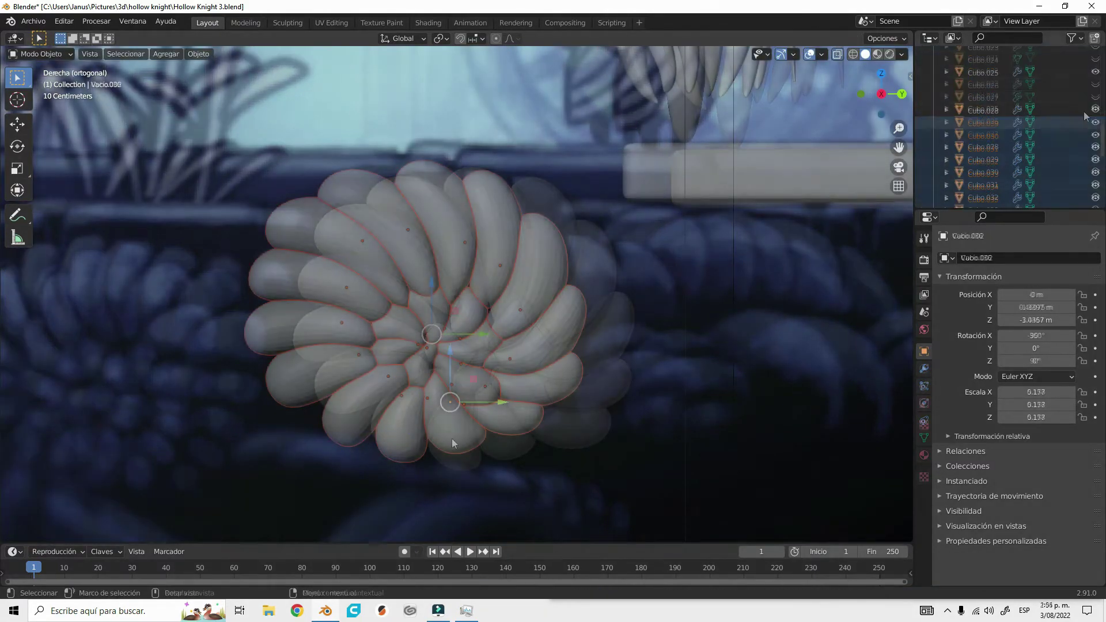
- Move the flower ornament along X onto the pedestal box's front face
{"action": "key", "text": "g"}
{"action": "key", "text": "x"}
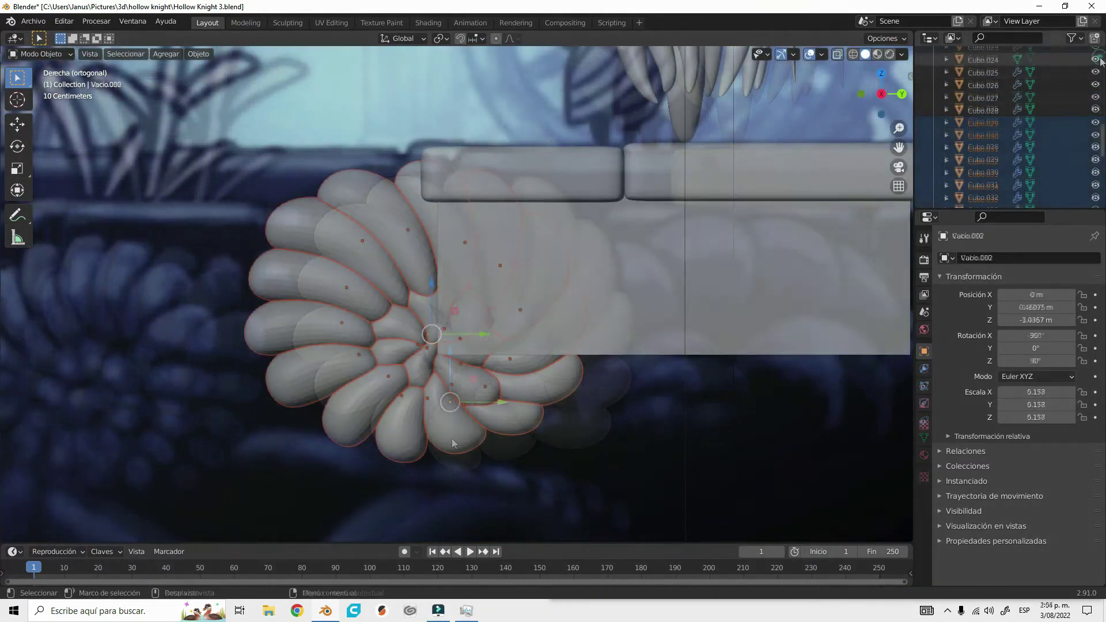
{"action": "left_click", "coordinate": [451, 438]}
{"action": "mouse_move", "coordinate": [452, 437]}
{"action": "middle_mouse_down"}
{"action": "mouse_move", "coordinate": [674, 334]}
{"action": "mouse_move", "coordinate": [720, 357]}
{"action": "middle_mouse_up"}
{"action": "key", "text": "g"}
{"action": "key", "text": "x"}
{"action": "left_click", "coordinate": [631, 335]}
{"action": "key", "text": "KP_3"}
{"action": "key", "text": "KP_3"}
{"action": "key", "text": "g"}
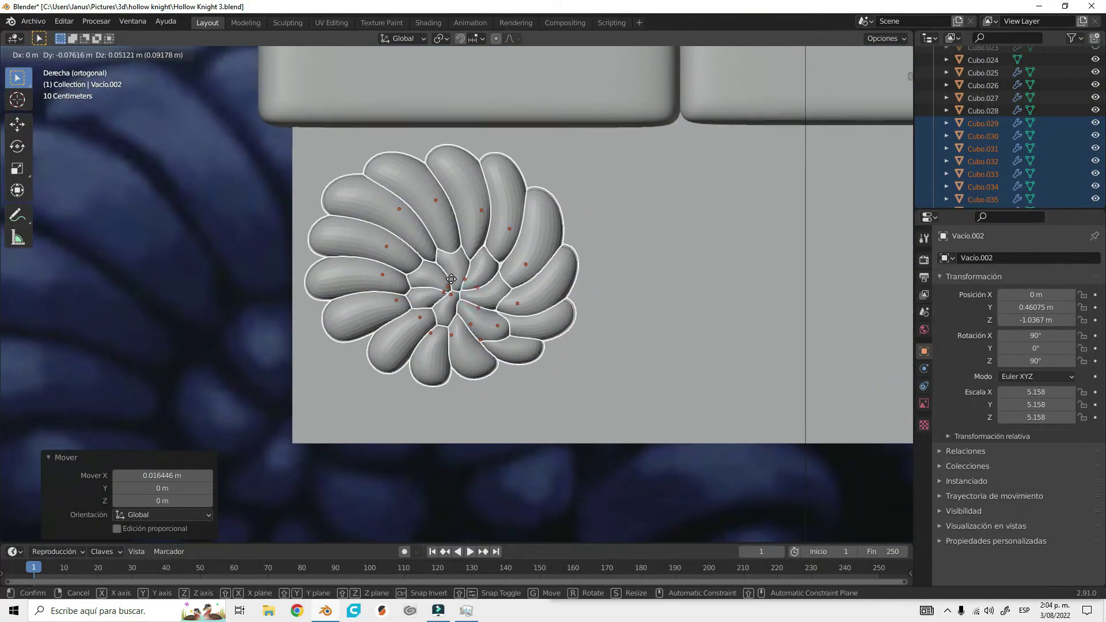
{"action": "left_click", "coordinate": [568, 363]}
- Copy the 21 flower objects for reuse on the pedestal face
{"action": "key", "text": "ctrl+c"}
{"action": "scroll", "coordinate": [449, 349], "scroll_direction": "down", "scroll_amount": 3}
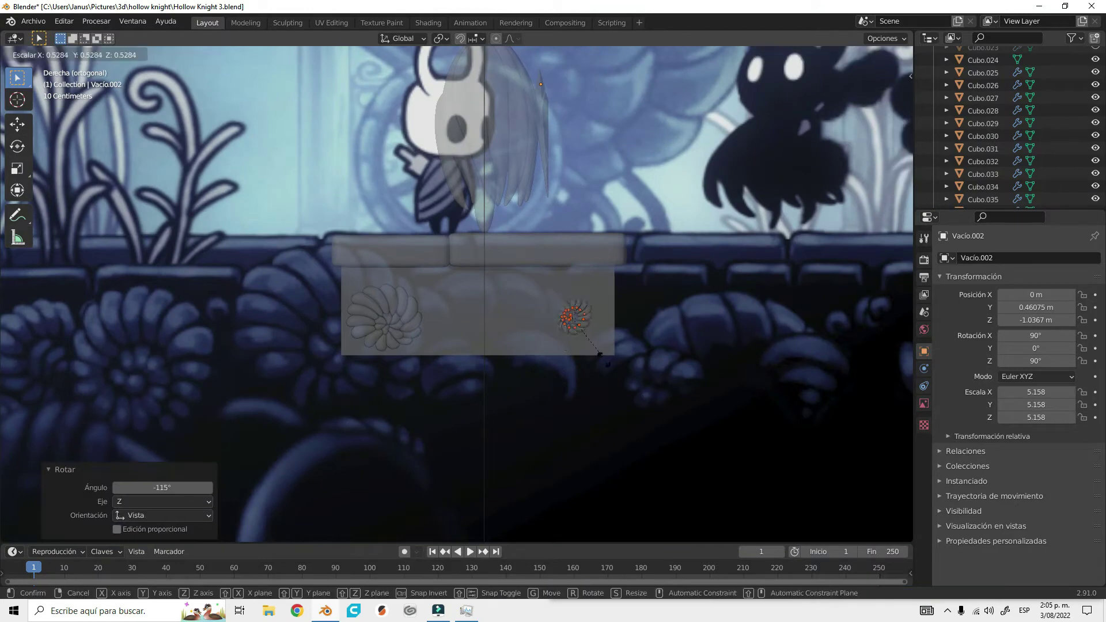
{"action": "key", "text": "Escape"}
{"action": "scroll", "coordinate": [617, 364], "scroll_direction": "up", "scroll_amount": 4}
{"action": "middle_click_drag", "start_coordinate": [617, 364], "coordinate": [677, 442]}
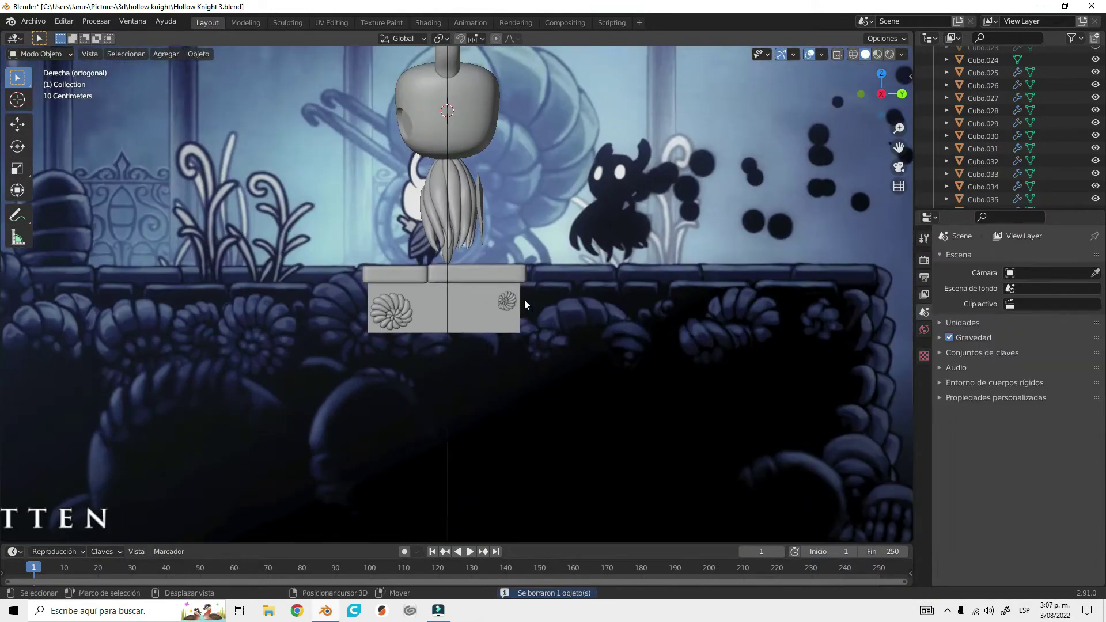
- Add a small cube on the face and subdivide it into a smooth egg shape
{"action": "key", "text": "shift+a"}
{"action": "left_click", "coordinate": [524, 304]}
{"action": "key", "text": "g"}
{"action": "left_click", "coordinate": [636, 350]}
{"action": "key", "text": "s"}
{"action": "key", "text": "KP_Decimal"}
{"action": "key", "text": "ctrl+2"}
{"action": "key", "text": "Tab"}
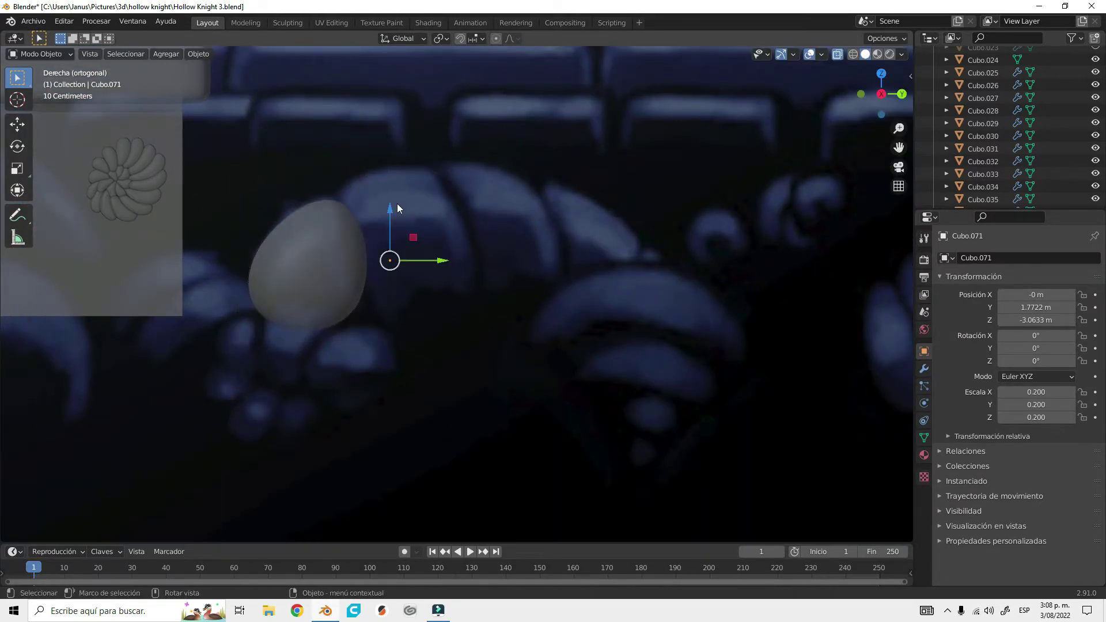
- Duplicate the egg ornament with Shift+D and tilt the copies with R
{"action": "left_click", "coordinate": [312, 274]}
{"action": "key", "text": "shift+d"}
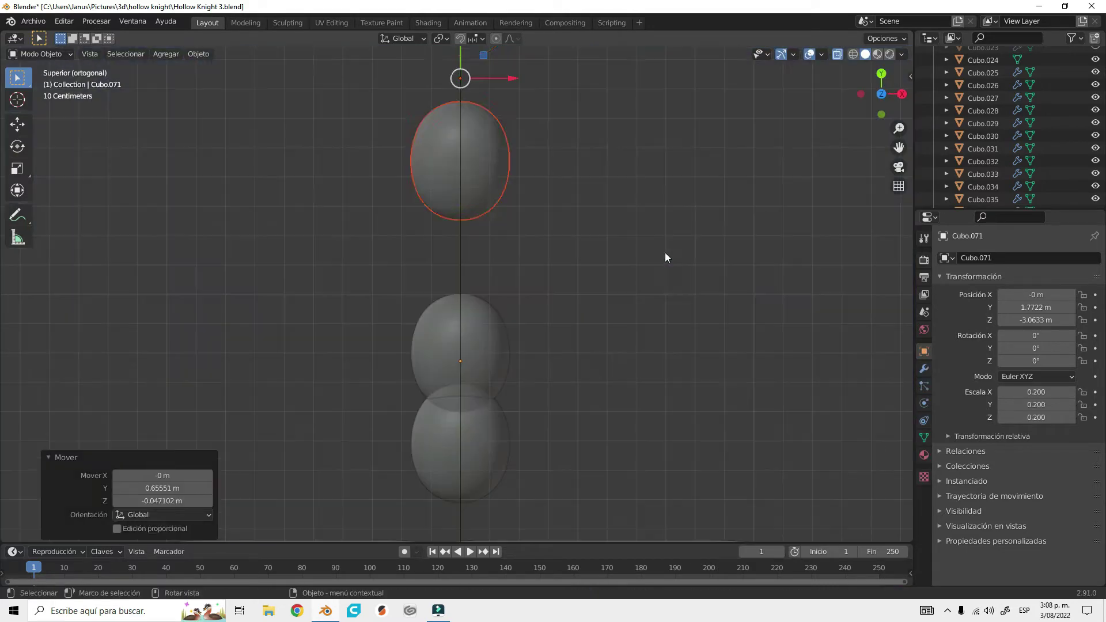
{"action": "key", "text": "r"}
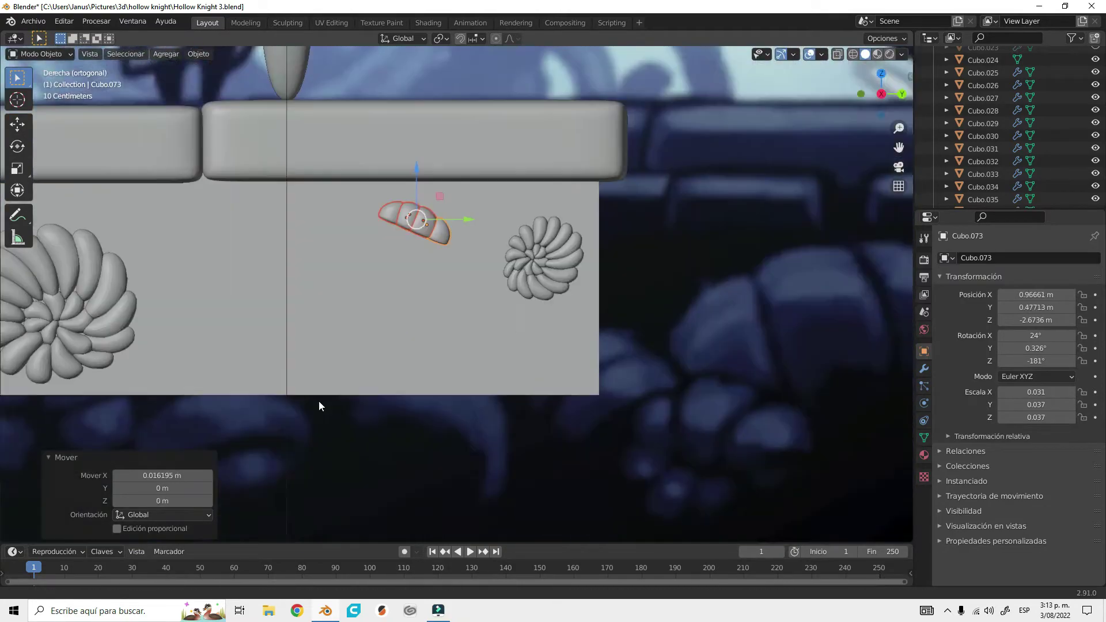
{"action": "key", "text": "r"}
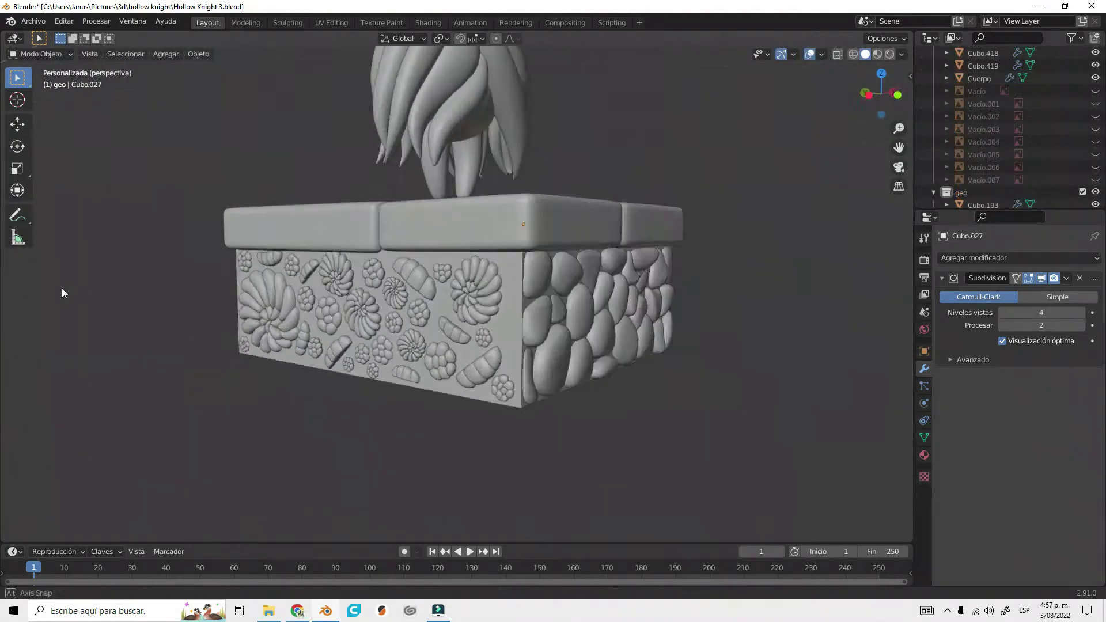
- Save the pedestal figure and save a copy as Hollow Knight 4.blend
{"action": "middle_click_drag", "start_coordinate": [556, 233], "coordinate": [550, 285]}
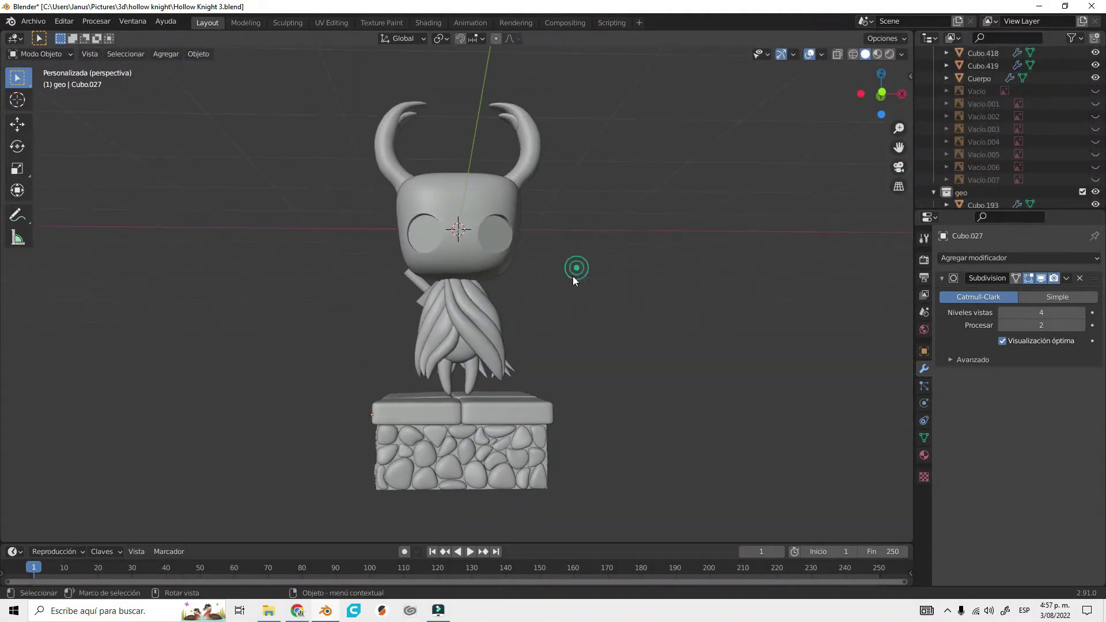
{"action": "key", "text": "ctrl+s"}
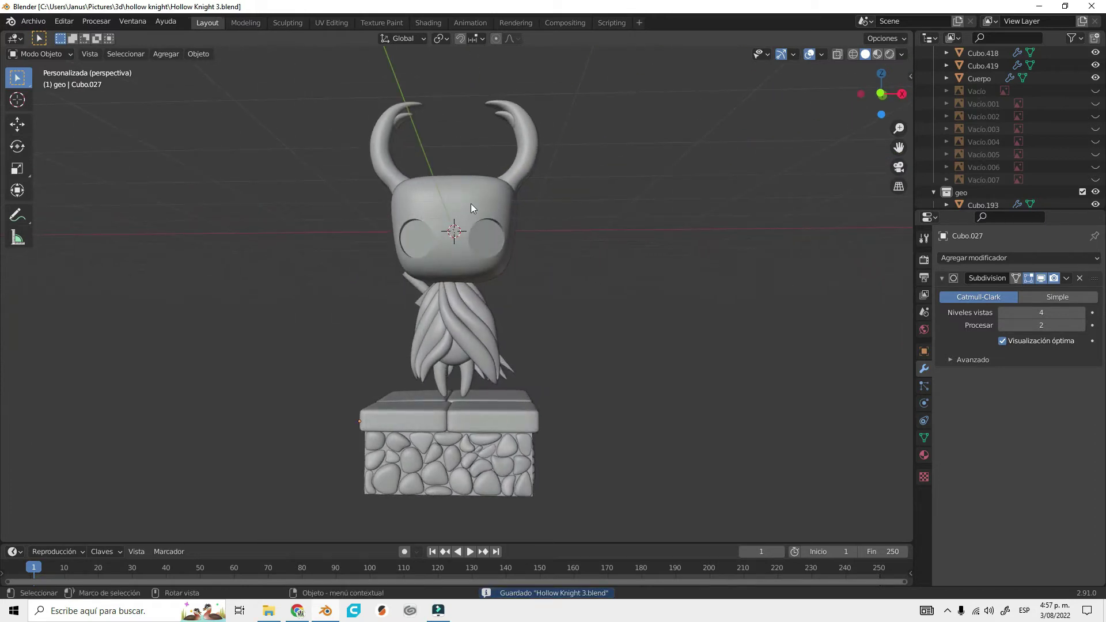
{"action": "left_click", "coordinate": [41, 23]}
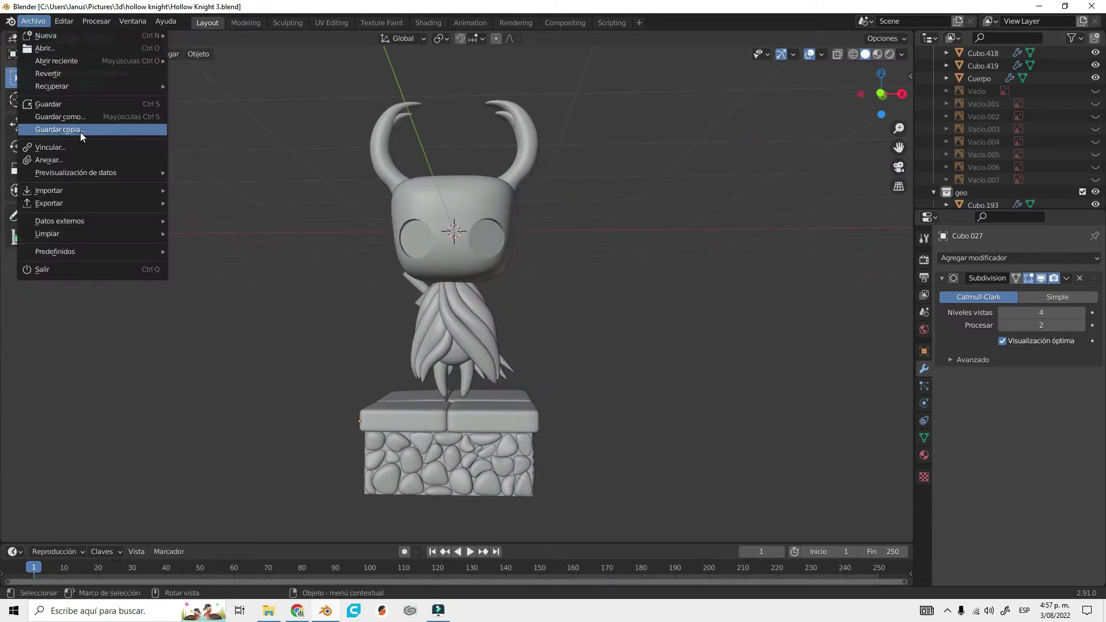
{"action": "left_click", "coordinate": [80, 130]}
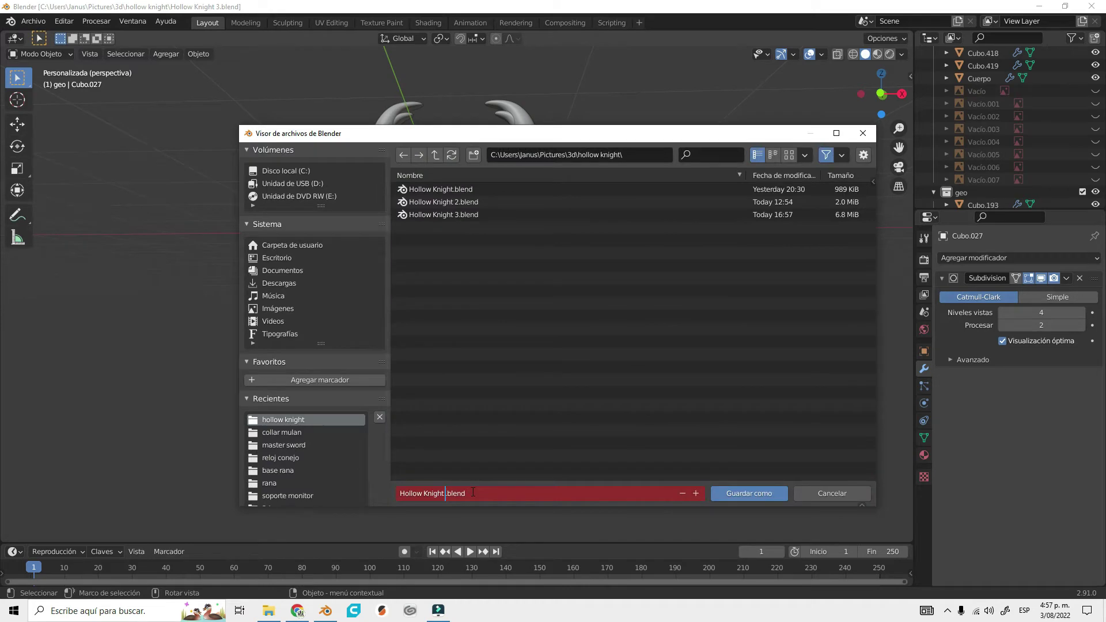
{"action": "key", "text": "Return"}
- Save under a new name and set up Sombra Hollow with the shadow reference image
{"action": "left_click", "coordinate": [33, 22]}
{"action": "left_click", "coordinate": [72, 128]}
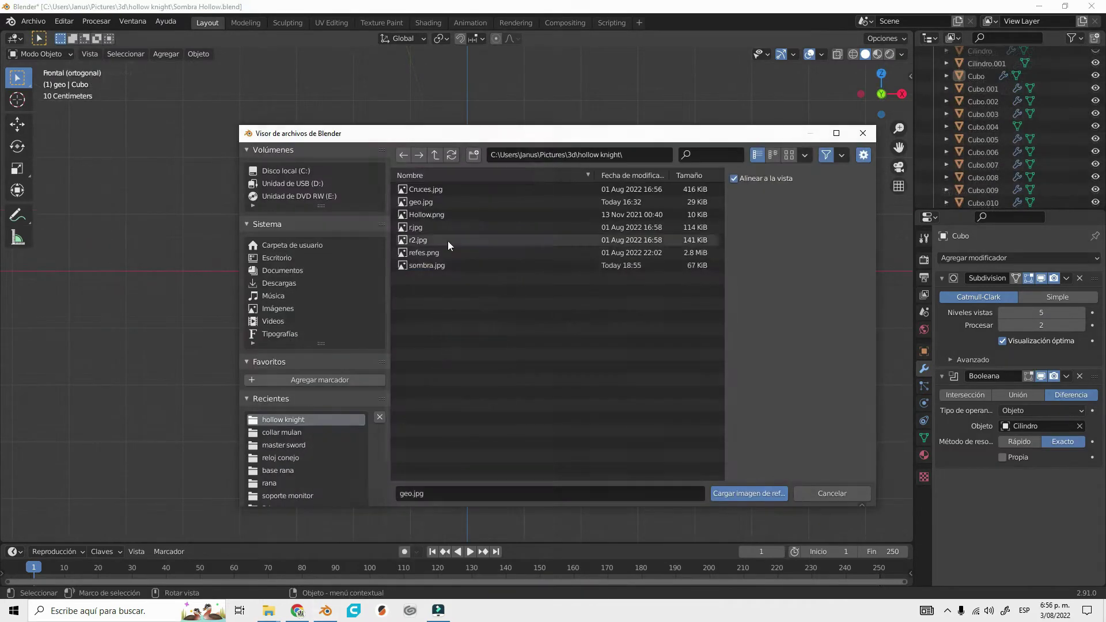
{"action": "key", "text": "Return"}
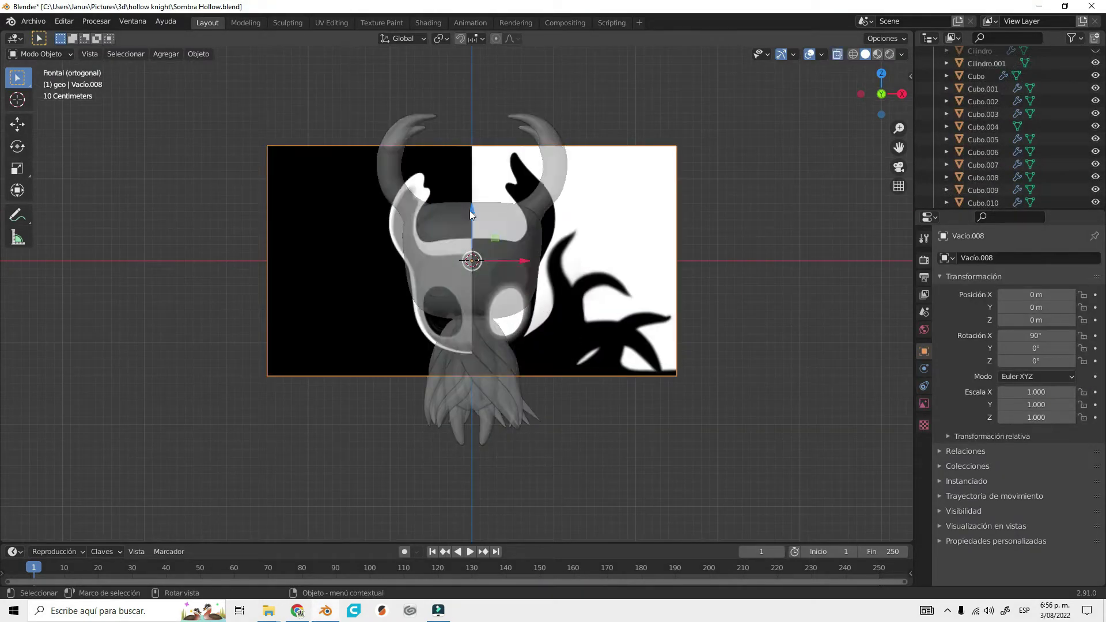
- Reposition the reference image and bend the right horn tip to match it
{"action": "key", "text": "s"}
{"action": "key", "text": "g"}
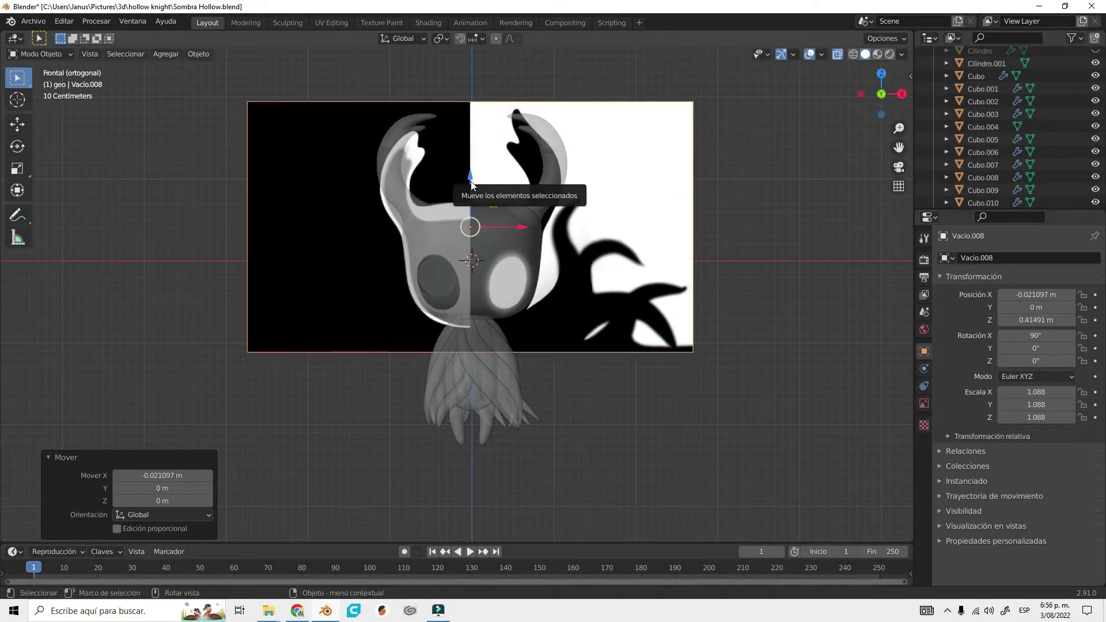
{"action": "left_click", "coordinate": [545, 190]}
{"action": "scroll", "coordinate": [550, 261], "scroll_direction": "up", "scroll_amount": 4}
{"action": "key", "text": "Tab"}
{"action": "scroll", "coordinate": [487, 178], "scroll_direction": "down", "scroll_amount": 1}
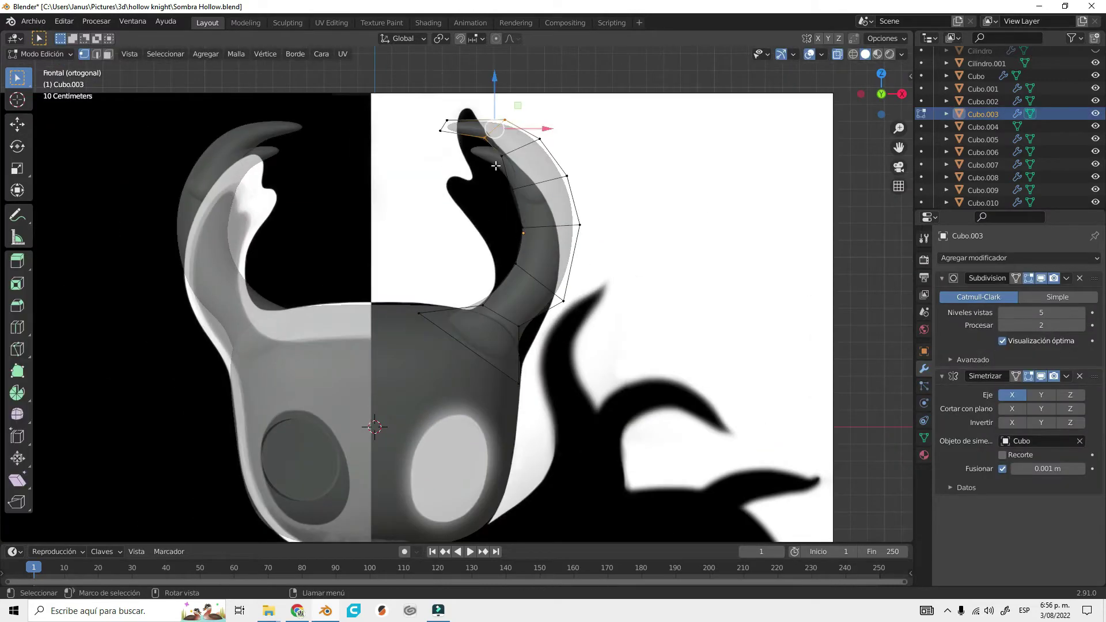
{"action": "key", "text": "ctrl+z"}
{"action": "key", "text": "r"}
{"action": "key", "text": "Tab"}
- Pull the tip of horn Cubo.005 to match the reference, then move tentacle cloak vertices
{"action": "left_click", "coordinate": [530, 183]}
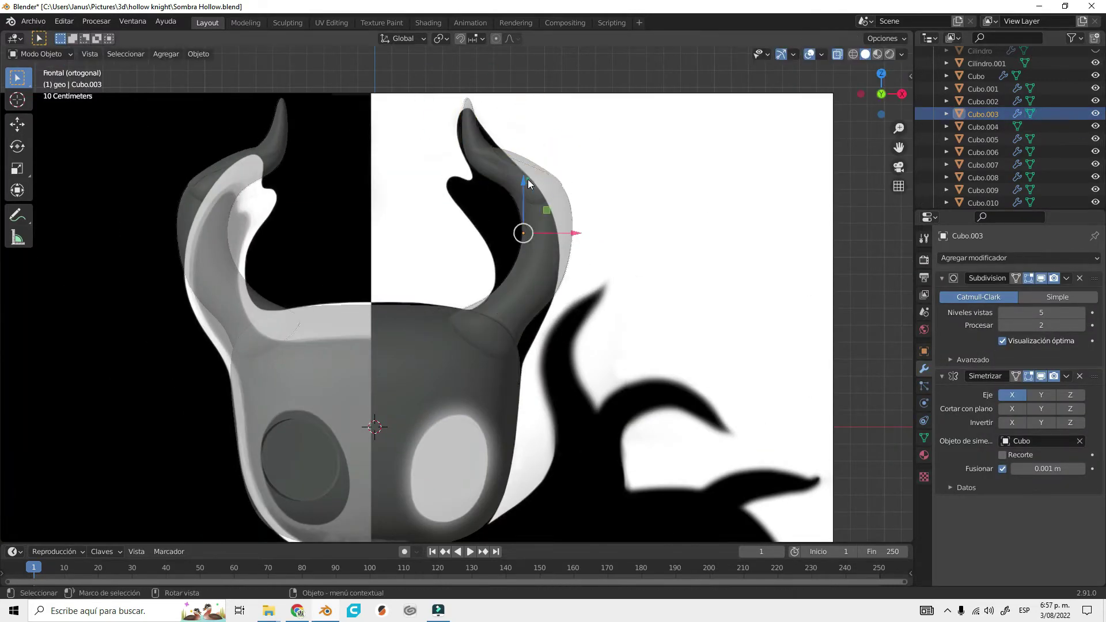
{"action": "key", "text": "Tab"}
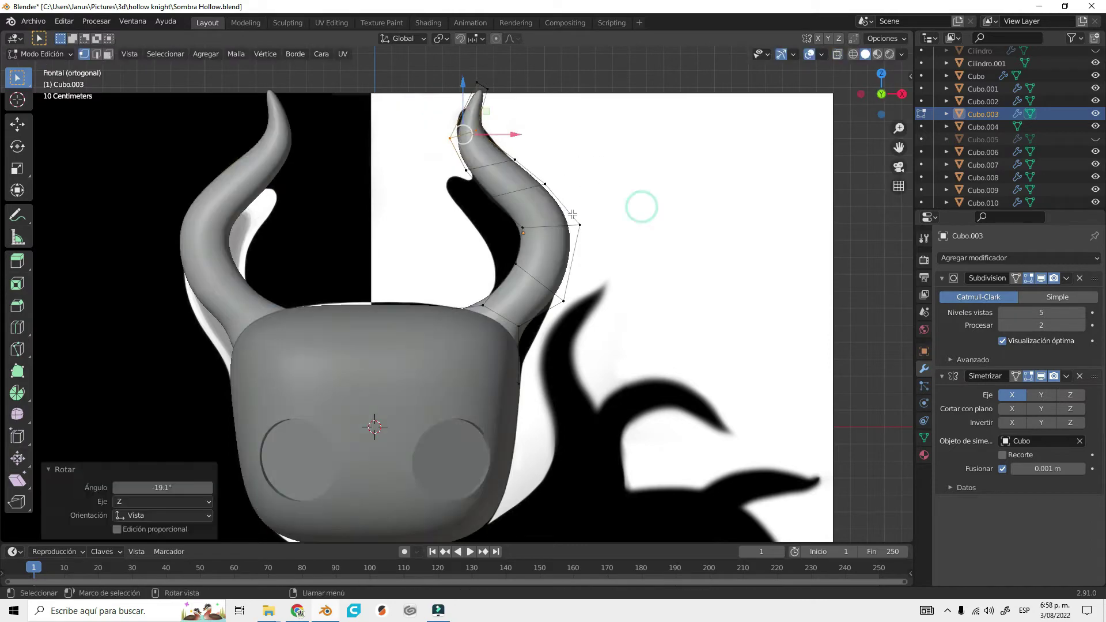
{"action": "left_click", "coordinate": [455, 173]}
{"action": "key", "text": "Tab"}
{"action": "left_click_drag", "start_coordinate": [449, 184], "coordinate": [468, 203]}
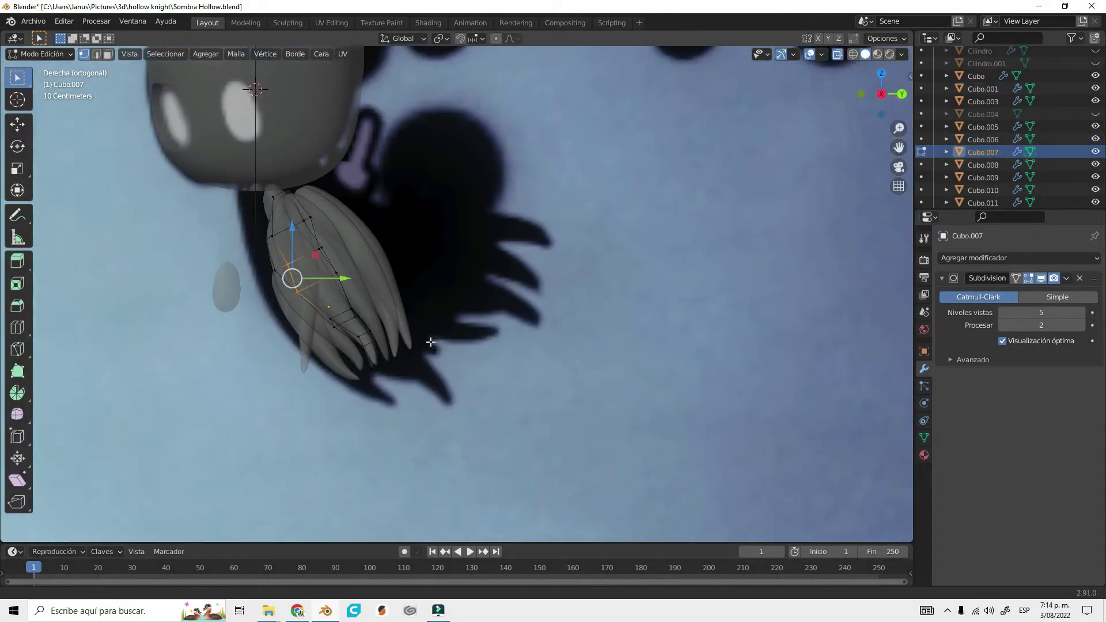
{"action": "key", "text": "g"}
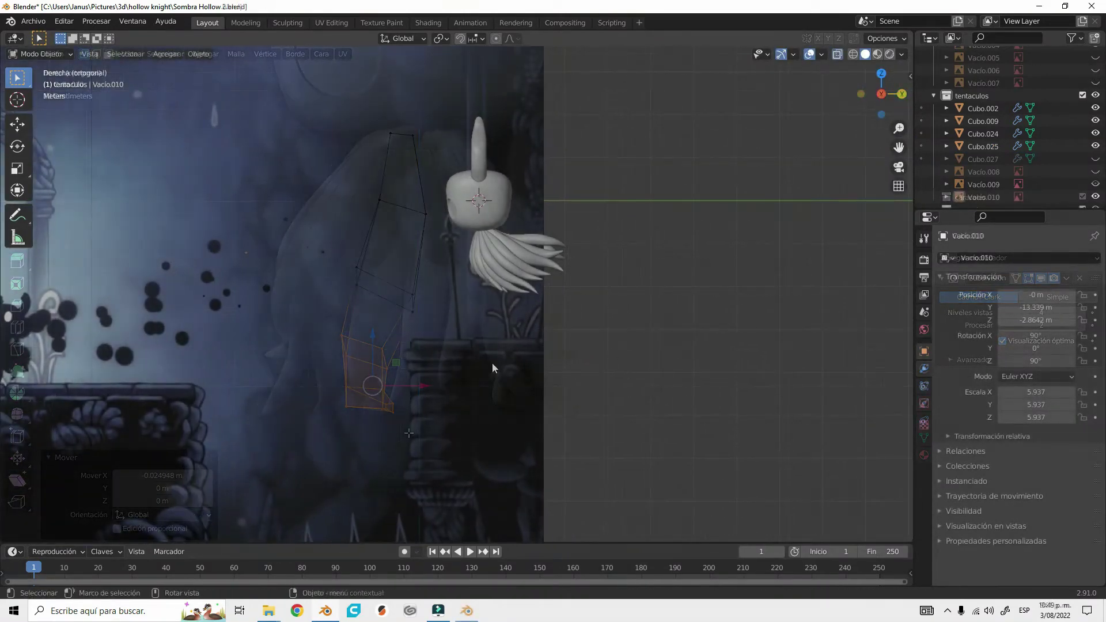
- Add a new cube and move it along the Y axis
{"action": "key", "text": "shift+a"}
{"action": "left_click", "coordinate": [536, 257]}
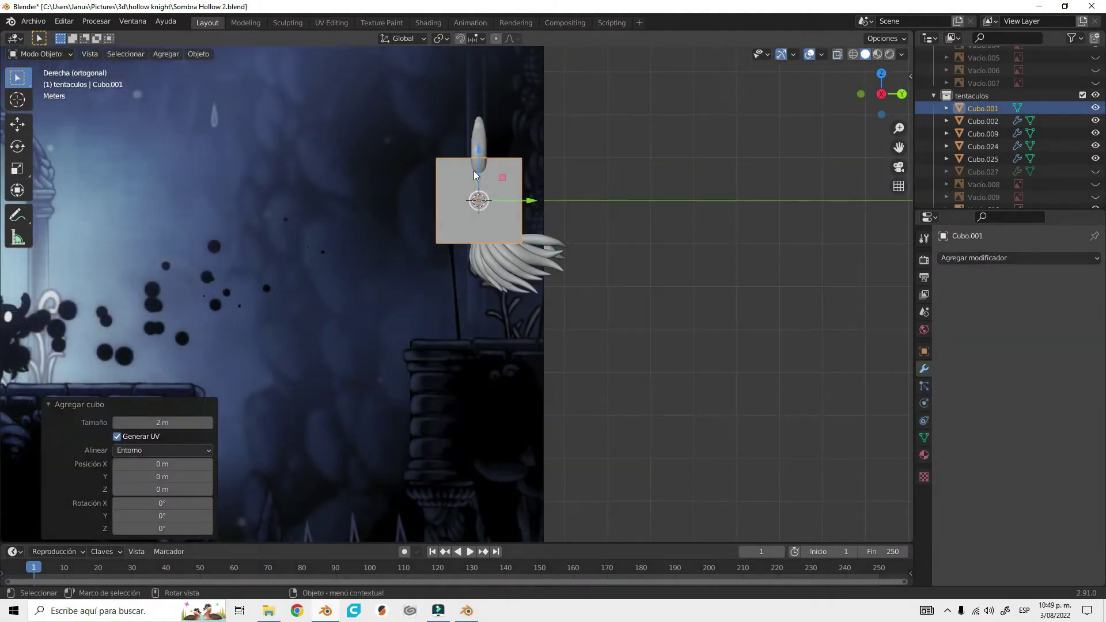
{"action": "left_click", "coordinate": [531, 359]}
{"action": "key", "text": "g"}
{"action": "key", "text": "y"}
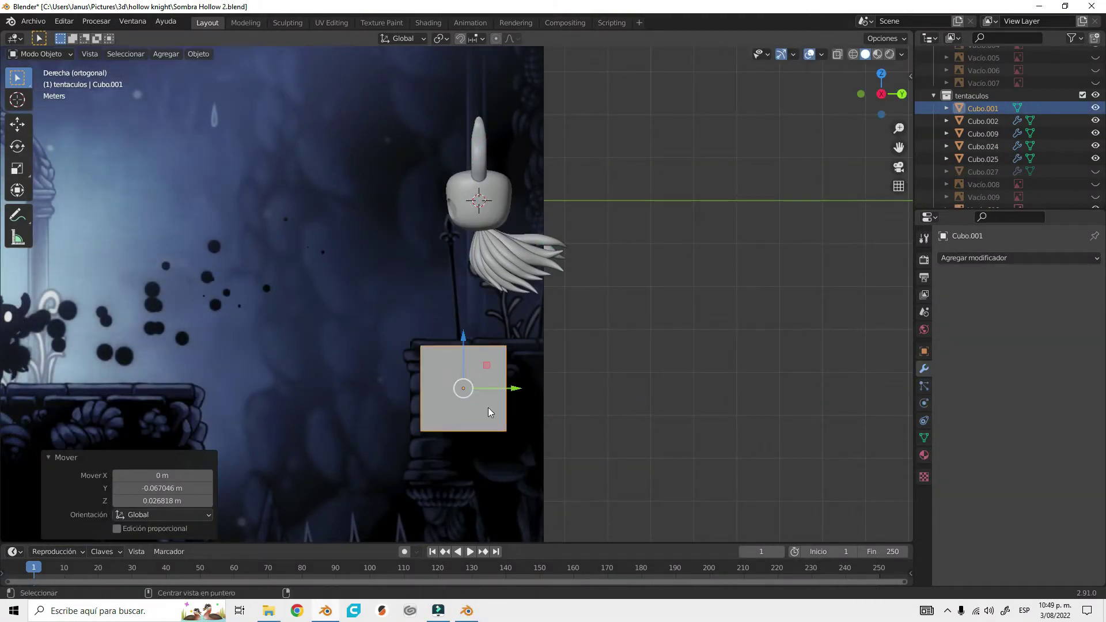
{"action": "middle_click_drag", "start_coordinate": [488, 407], "coordinate": [459, 315], "text": "shift"}
- Widen the pedestal block Cubo.001 about 1.33 times in X
{"action": "key", "text": "Tab"}
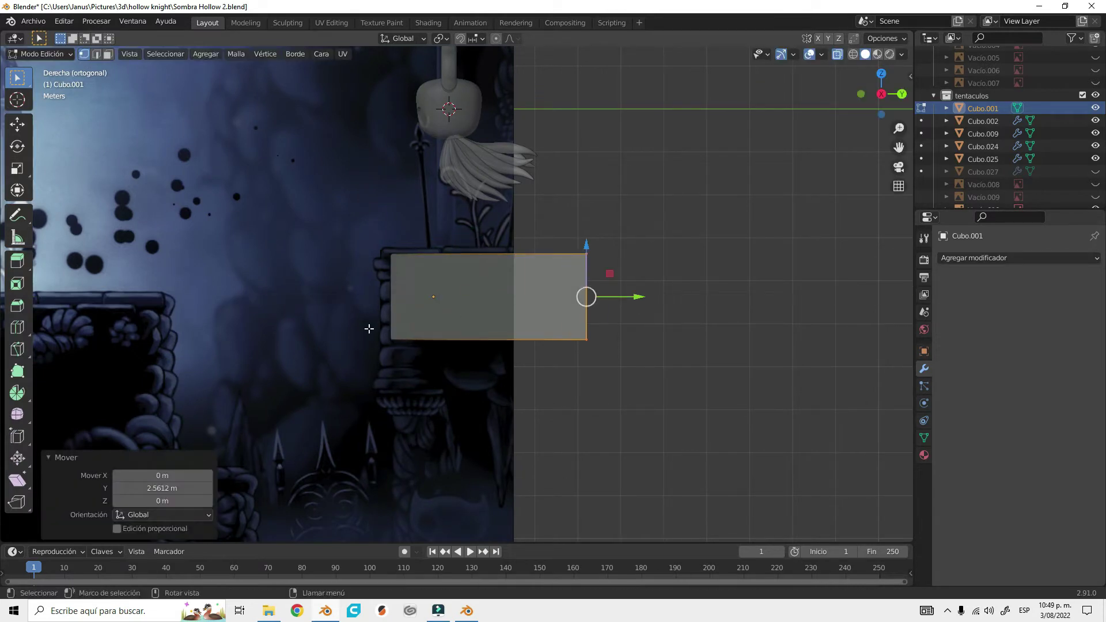
{"action": "key", "text": "a"}
{"action": "key", "text": "KP_1"}
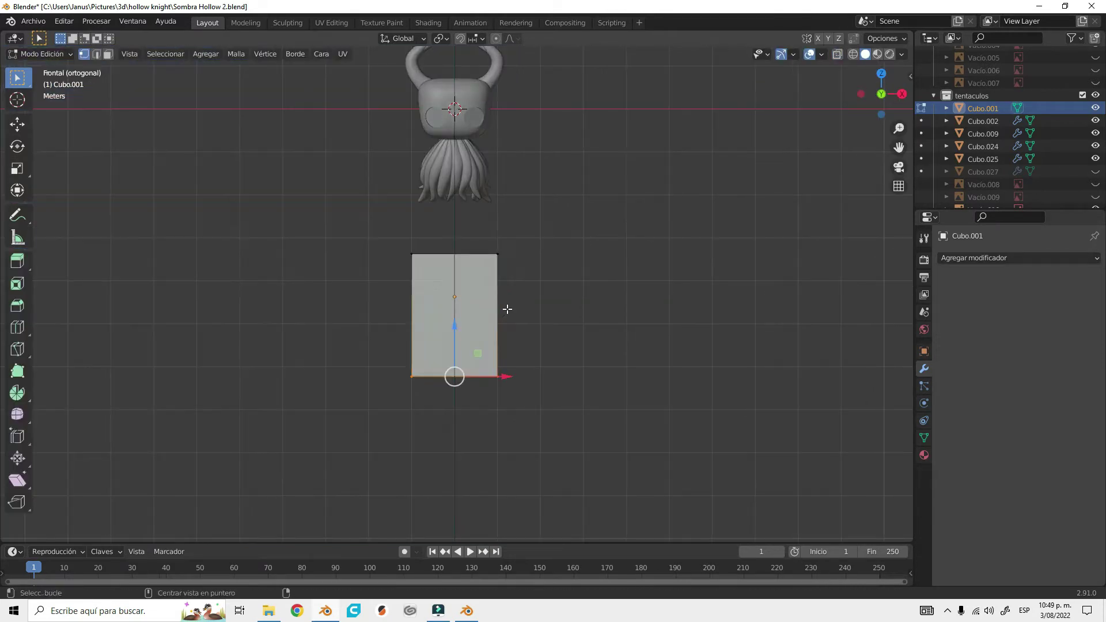
{"action": "left_click", "coordinate": [494, 268]}
{"action": "middle_click_drag", "start_coordinate": [493, 269], "coordinate": [496, 324], "text": "shift"}
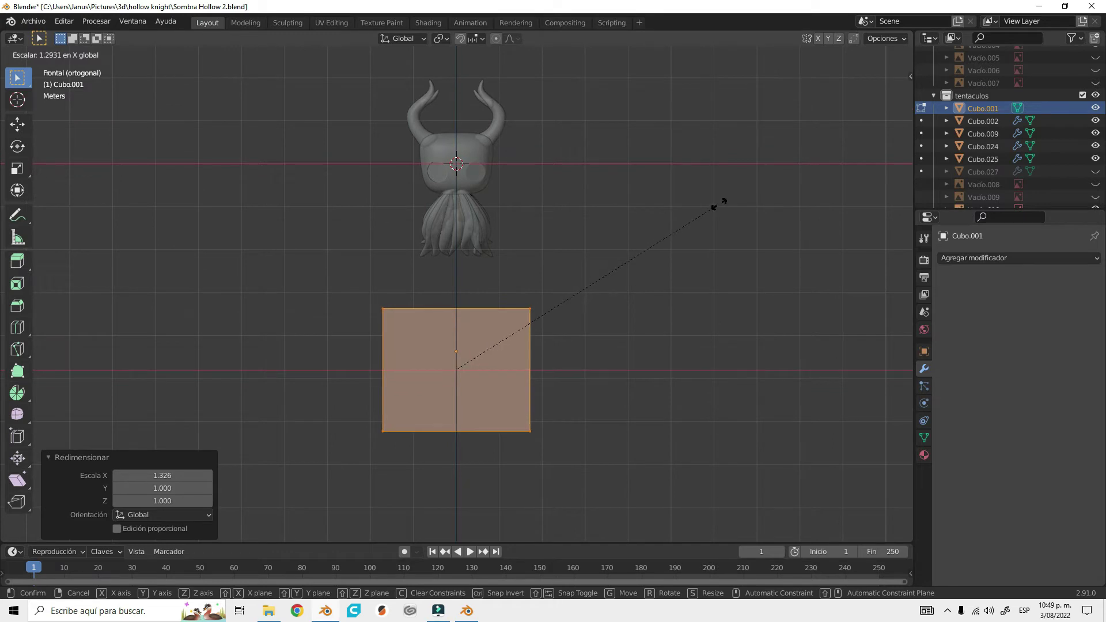
{"action": "left_click", "coordinate": [719, 205]}
{"action": "key", "text": "KP_3"}
{"action": "key", "text": "Tab"}
- Add a cube with subdivision smoothing and loop cuts near its edges
{"action": "key", "text": "shift+a"}
{"action": "left_click", "coordinate": [380, 357]}
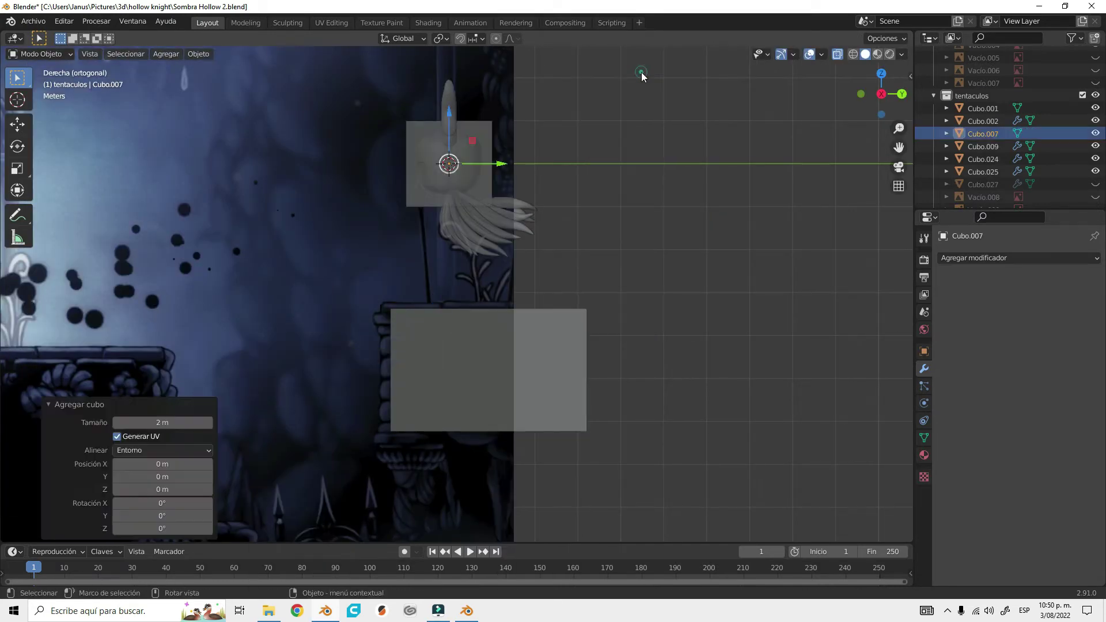
{"action": "left_click", "coordinate": [425, 307]}
{"action": "key", "text": "ctrl+3"}
{"action": "scroll", "coordinate": [425, 308], "scroll_direction": "up", "scroll_amount": 4}
{"action": "key", "text": "Tab"}
{"action": "key", "text": "ctrl+r"}
{"action": "left_click", "coordinate": [493, 369]}
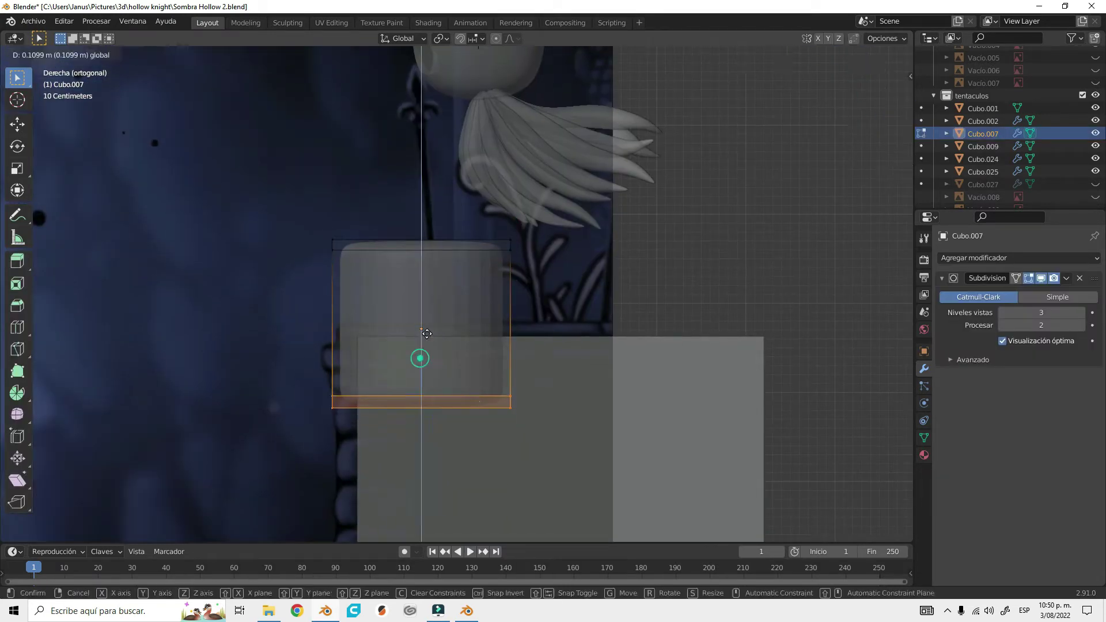
{"action": "key", "text": "KP_1"}
{"action": "key", "text": "ctrl+r"}
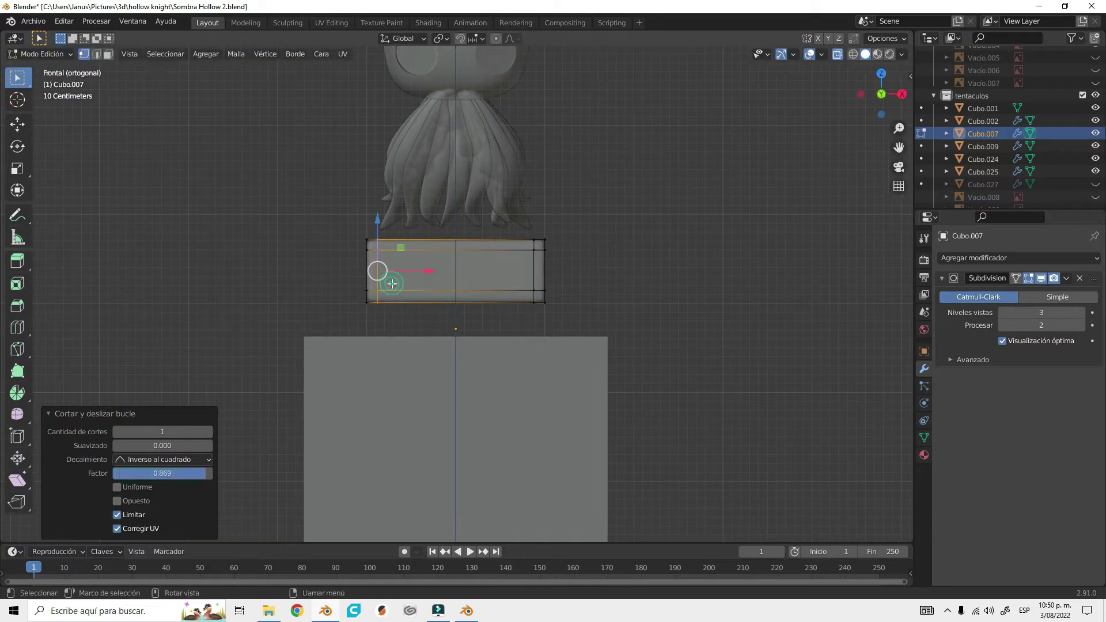
{"action": "key", "text": "Tab"}
- Scale the rounded cube to about half size and set it on the pedestal top
{"action": "key", "text": "KP_3"}
{"action": "key", "text": "s"}
{"action": "left_click", "coordinate": [478, 412]}
{"action": "left_click", "coordinate": [435, 385]}
{"action": "scroll", "coordinate": [435, 385], "scroll_direction": "up", "scroll_amount": 2}
- Stretch the slab's right end along the pedestal top into a long slab
{"action": "key", "text": "Tab"}
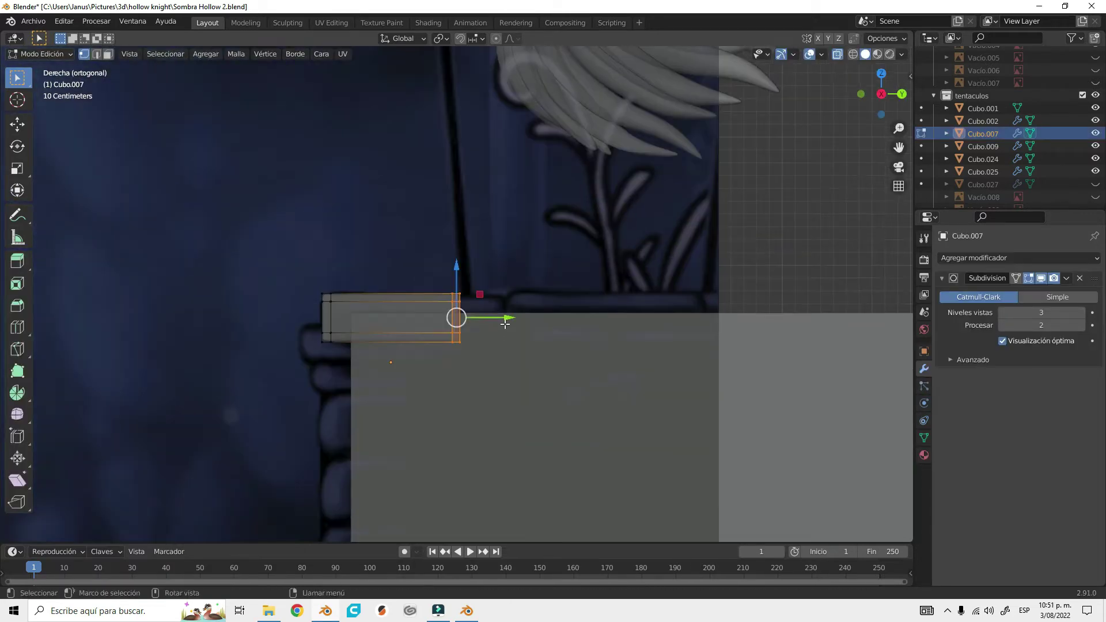
{"action": "scroll", "coordinate": [531, 392], "scroll_direction": "up", "scroll_amount": 4}
{"action": "key", "text": "KP_1"}
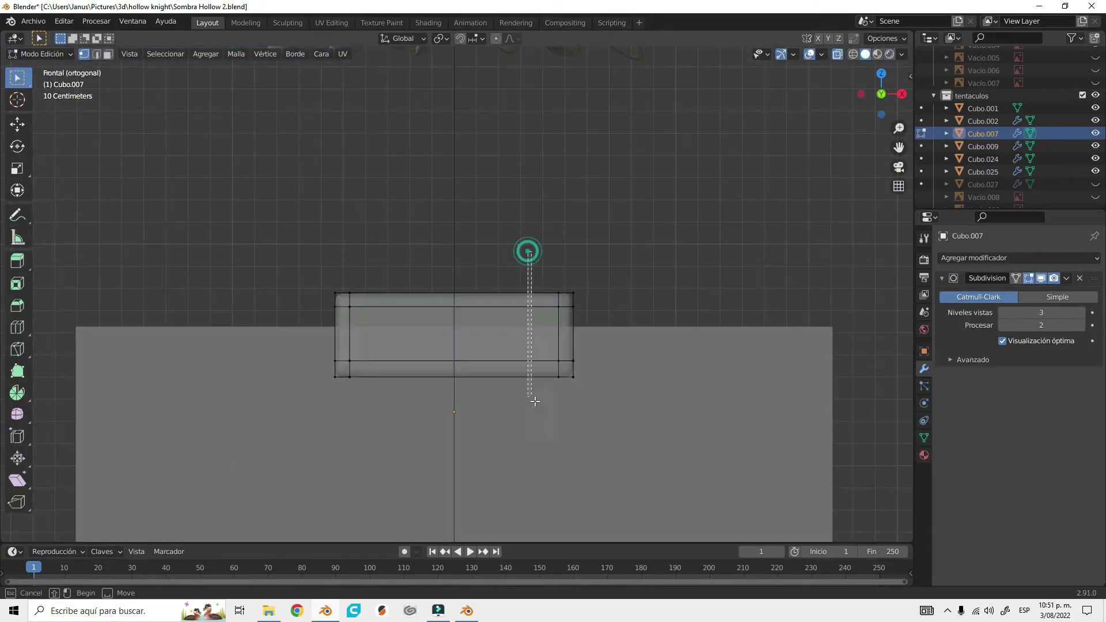
{"action": "left_click_drag", "start_coordinate": [344, 269], "coordinate": [422, 412]}
{"action": "key", "text": "KP_3"}
{"action": "scroll", "coordinate": [482, 340], "scroll_direction": "down", "scroll_amount": 2}
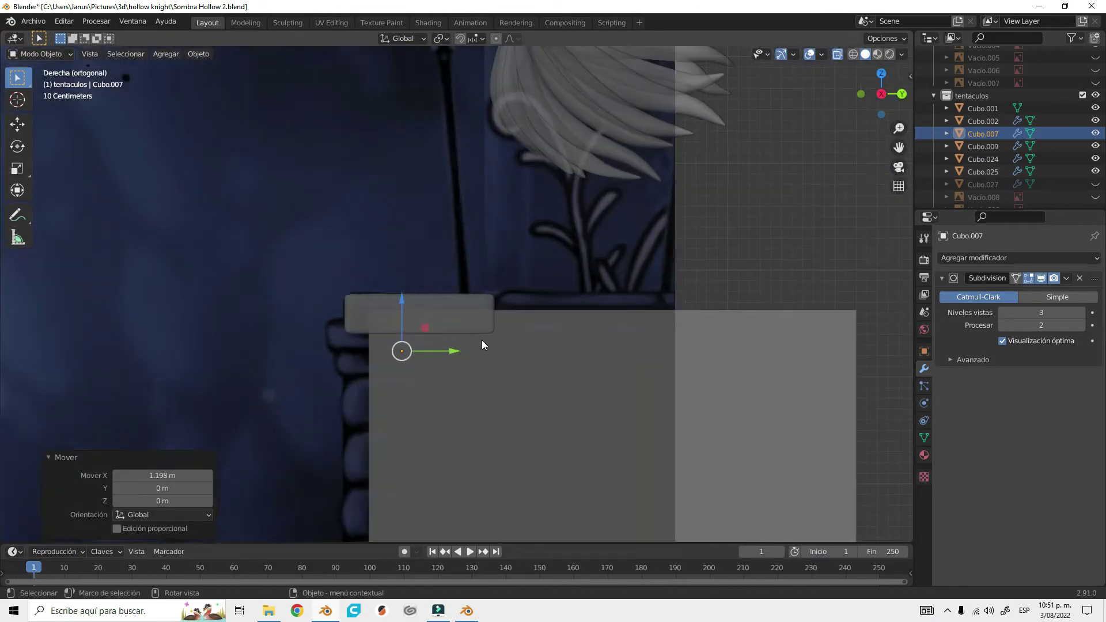
{"action": "left_click_drag", "start_coordinate": [542, 312], "coordinate": [714, 314]}
{"action": "key", "text": "Tab"}
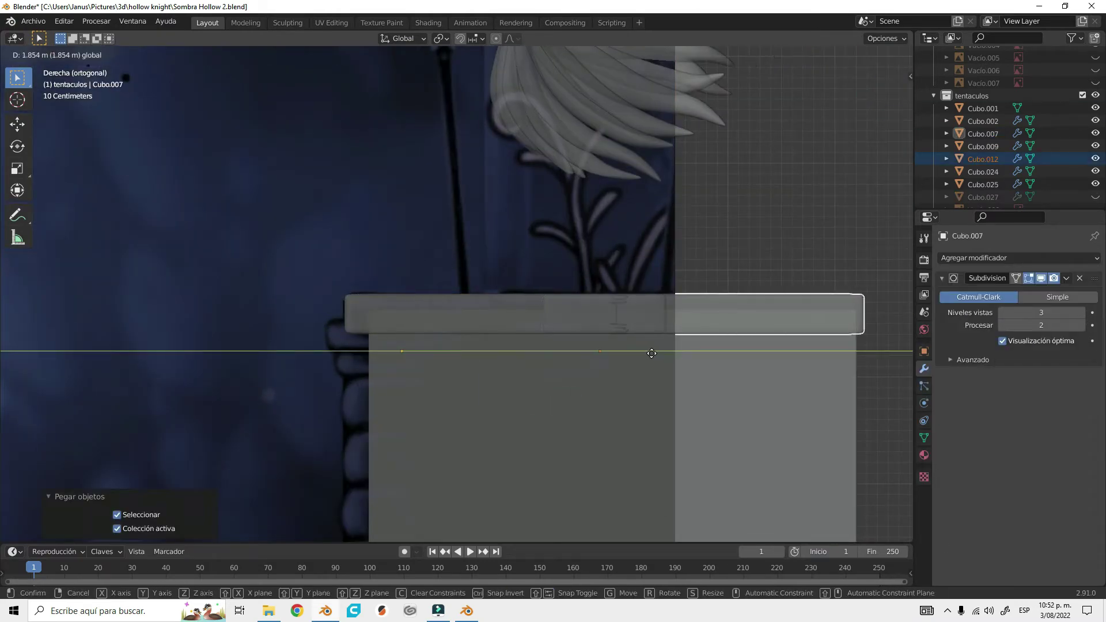
- Place the duplicate slab Cubo.012 beside the first on the pedestal
{"action": "left_click", "coordinate": [710, 333]}
{"action": "middle_click_drag", "start_coordinate": [415, 400], "coordinate": [277, 307]}
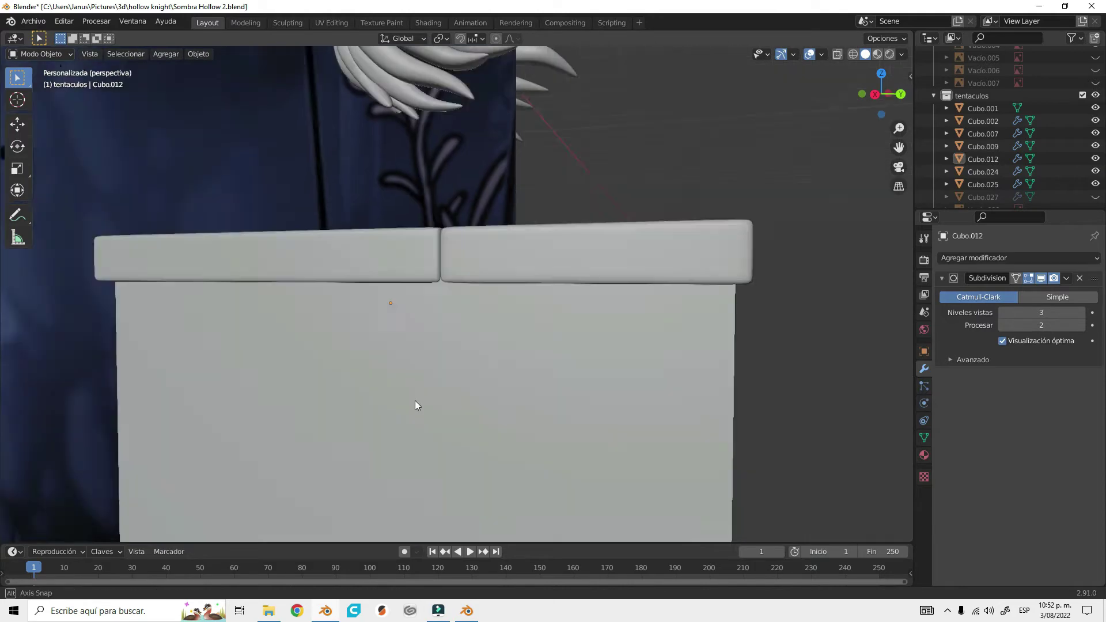
{"action": "left_click", "coordinate": [276, 308]}
{"action": "key", "text": "g"}
{"action": "key", "text": "KP_1"}
{"action": "left_click", "coordinate": [552, 255], "text": "shift"}
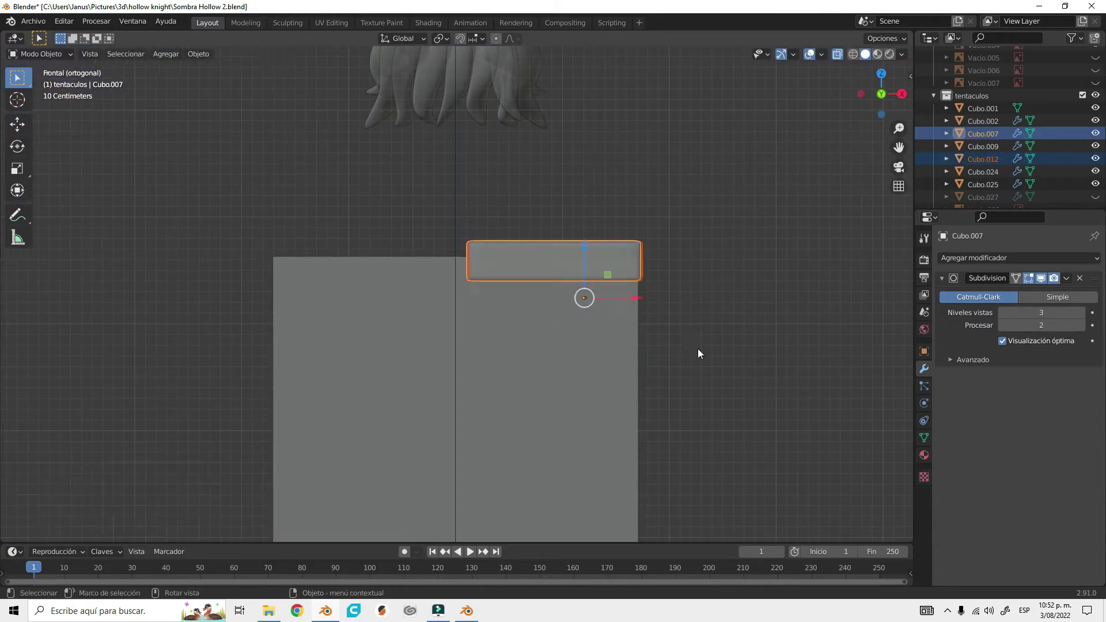
- Paste the two copied slabs onto the pedestal block and view it from the side
{"action": "key", "text": "ctrl+v"}
{"action": "scroll", "coordinate": [529, 340], "scroll_direction": "down", "scroll_amount": 2}
{"action": "left_click", "coordinate": [456, 299]}
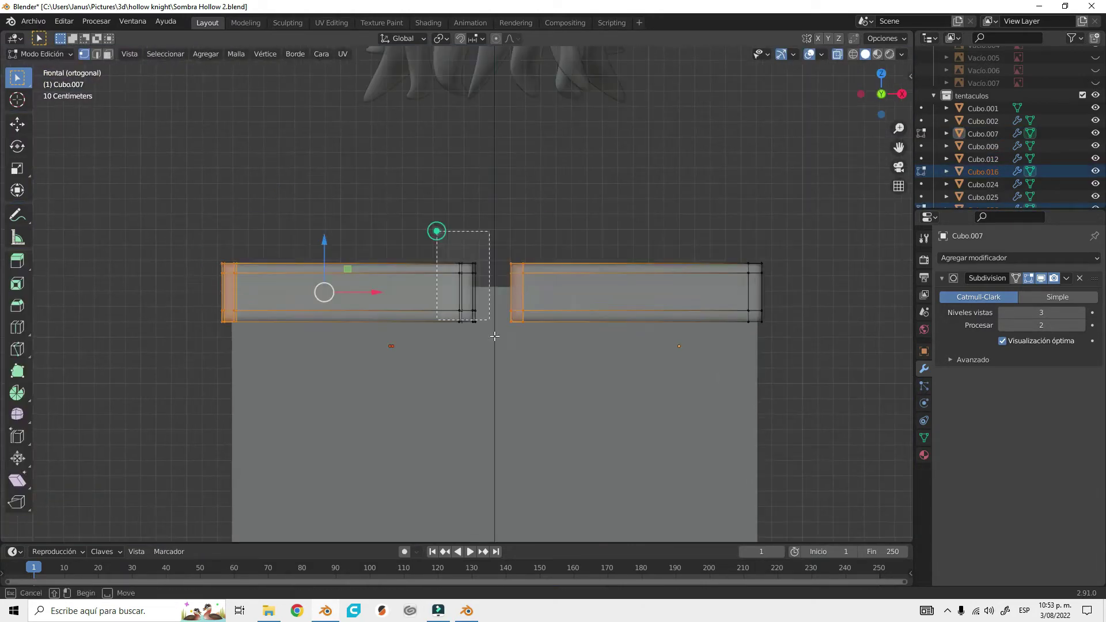
{"action": "middle_click_drag", "start_coordinate": [456, 300], "coordinate": [472, 384]}
{"action": "key", "text": "KP_3"}
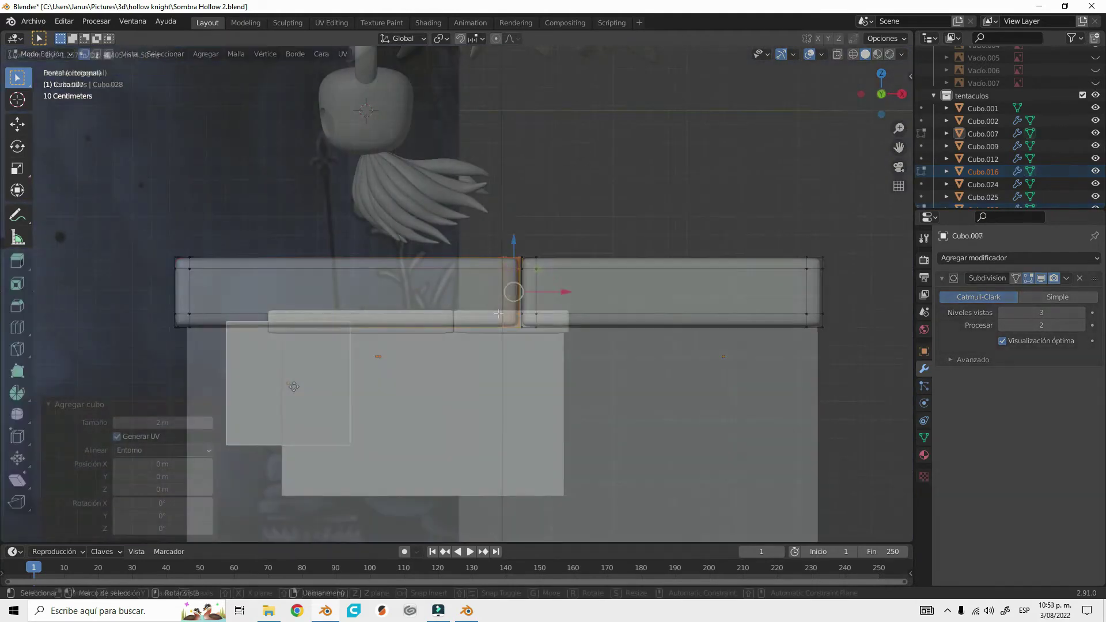
- Stretch the new cube downward by lowering its bottom face
{"action": "left_click", "coordinate": [313, 389]}
{"action": "key", "text": "Tab"}
{"action": "key", "text": "g"}
{"action": "key", "text": "g"}
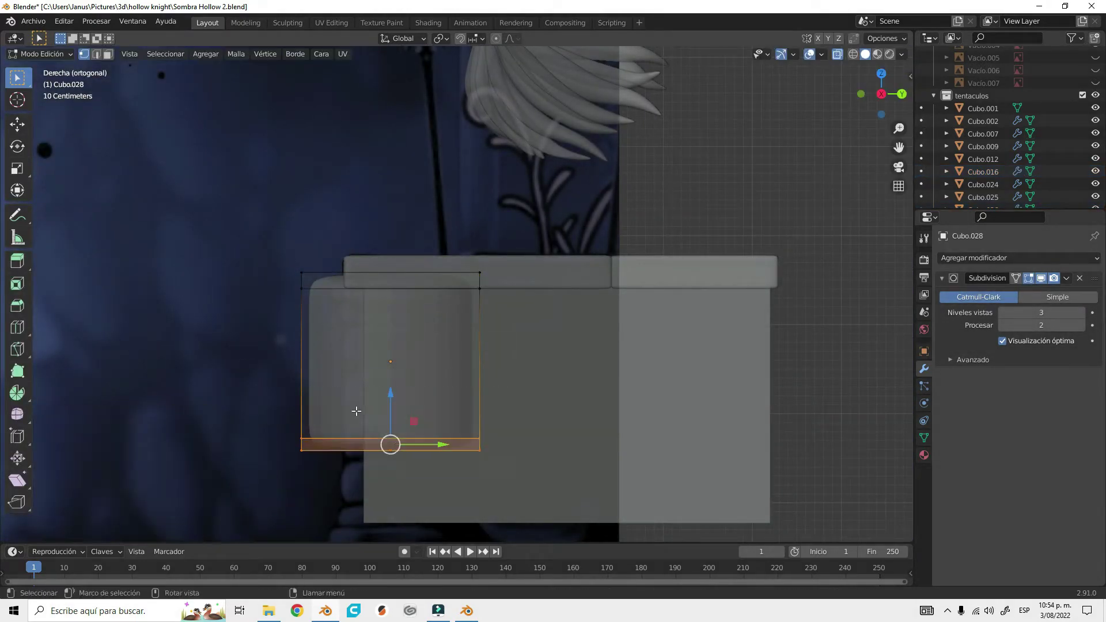
{"action": "left_click_drag", "start_coordinate": [508, 481], "coordinate": [247, 364]}
{"action": "scroll", "coordinate": [403, 345], "scroll_direction": "up", "scroll_amount": 3}
{"action": "key", "text": "g"}
{"action": "left_click", "coordinate": [620, 395]}
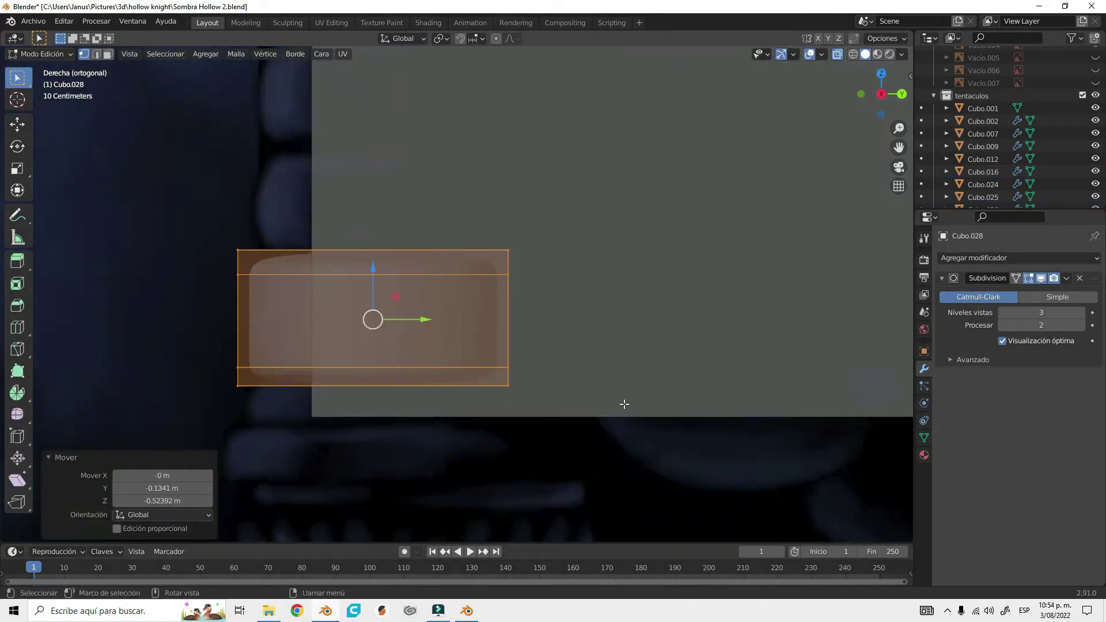
- Add a centred loop cut and swell it outward to round the cube into a ring
{"action": "left_click", "coordinate": [325, 322]}
{"action": "right_click", "coordinate": [325, 322]}
{"action": "key", "text": "s"}
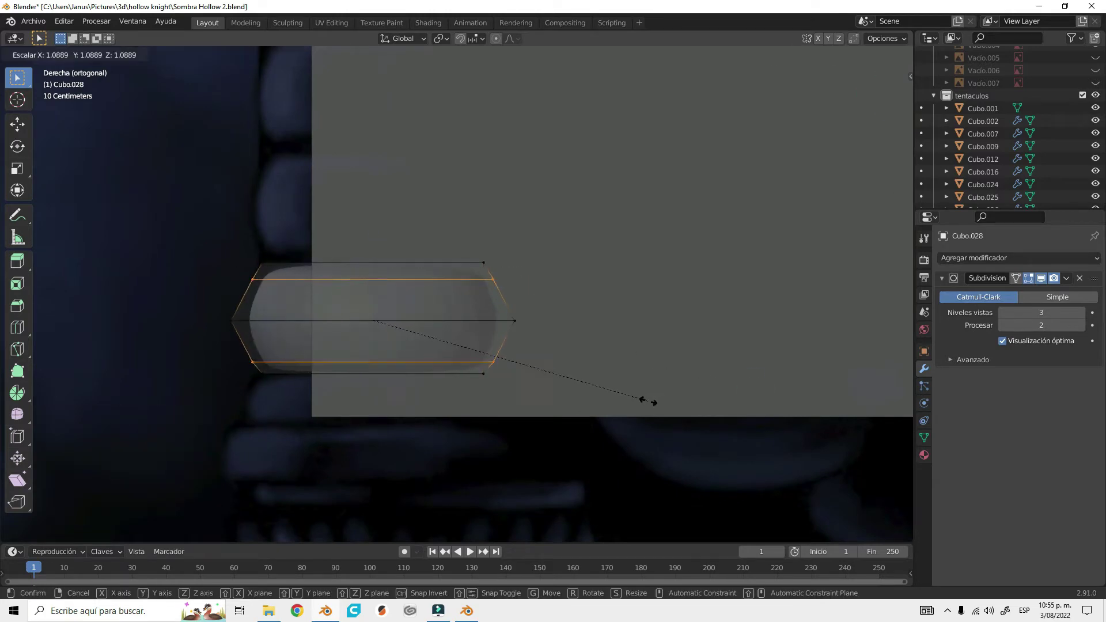
{"action": "key", "text": "Tab"}
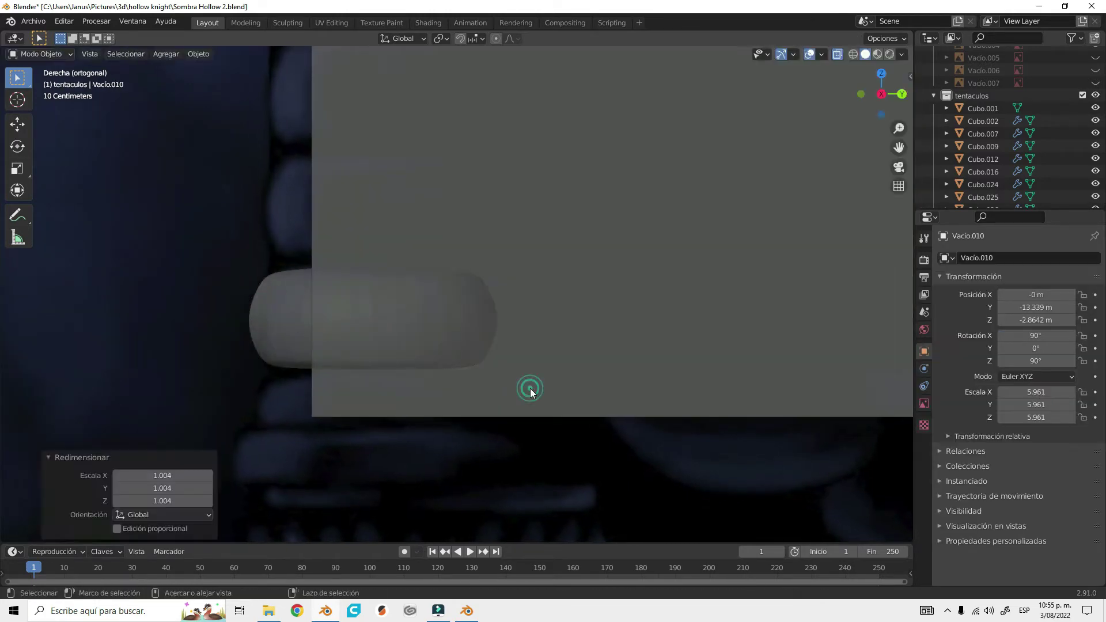
- Paste the ring and duplicate two more rings below it
{"action": "key", "text": "ctrl+v"}
{"action": "scroll", "coordinate": [403, 259], "scroll_direction": "up", "scroll_amount": 2}
{"action": "key", "text": "shift+d"}
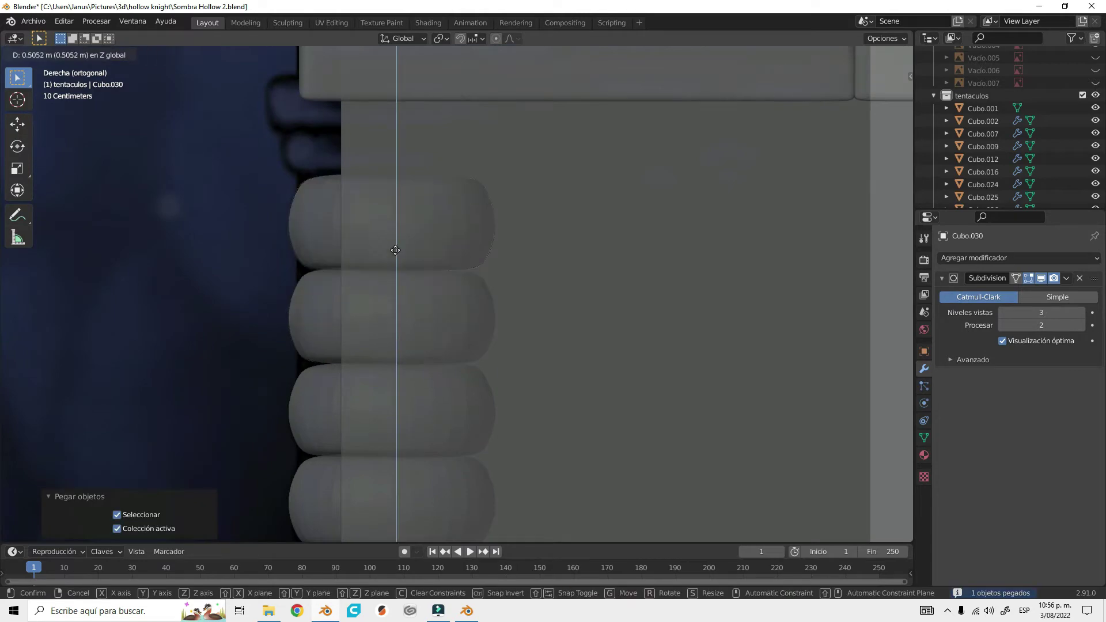
{"action": "left_click", "coordinate": [416, 299]}
{"action": "key", "text": "shift+d"}
{"action": "left_click", "coordinate": [441, 274]}
{"action": "scroll", "coordinate": [441, 274], "scroll_direction": "down", "scroll_amount": 2}
- Resize a ring and stack duplicated rings vertically with G Z
{"action": "key", "text": "s"}
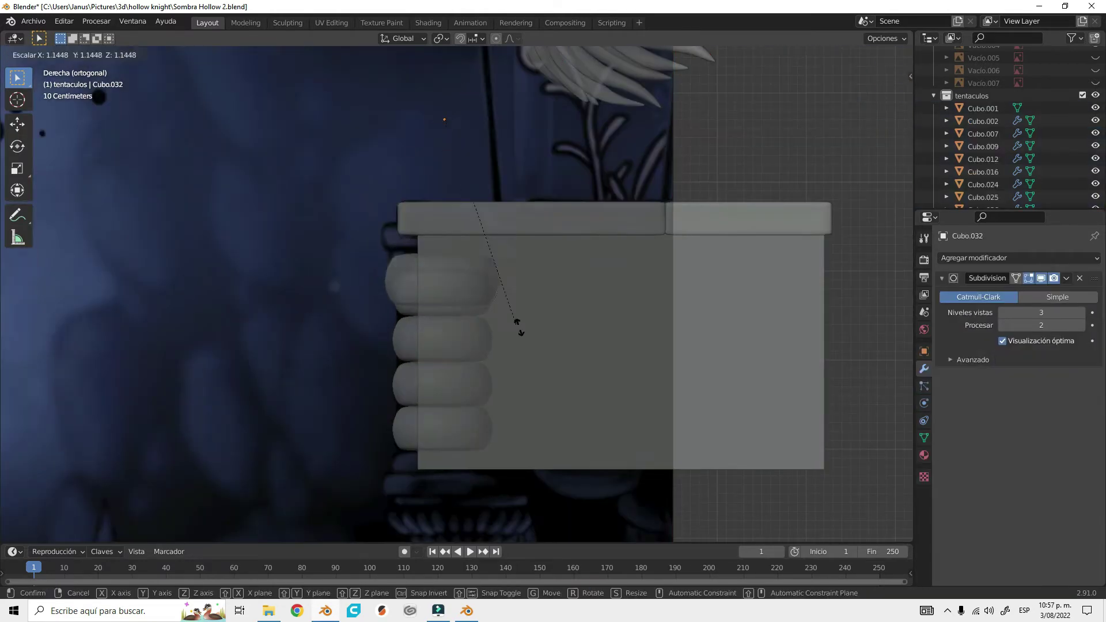
{"action": "key", "text": "Escape"}
{"action": "scroll", "coordinate": [449, 227], "scroll_direction": "up", "scroll_amount": 2}
{"action": "key", "text": "g"}
{"action": "key", "text": "z"}
{"action": "left_click", "coordinate": [712, 359]}
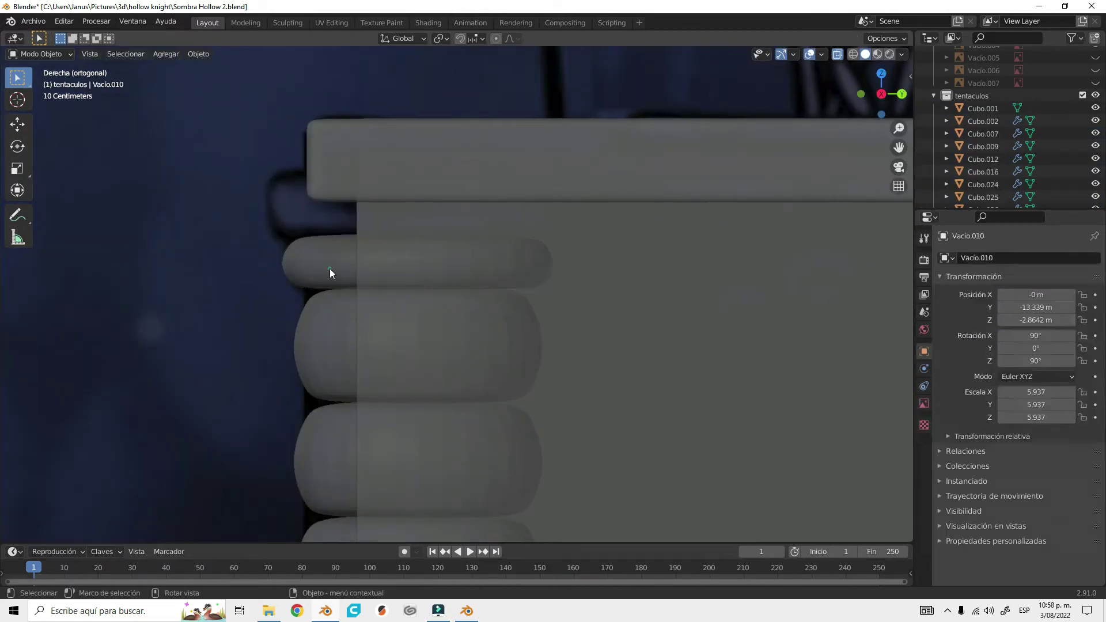
{"action": "key", "text": "shift+d"}
{"action": "key", "text": "z"}
{"action": "left_click", "coordinate": [316, 219]}
- Shift the rings across the pedestal in front view and browse modifiers for Symmetrize
{"action": "key", "text": "Tab"}
{"action": "key", "text": "Tab"}
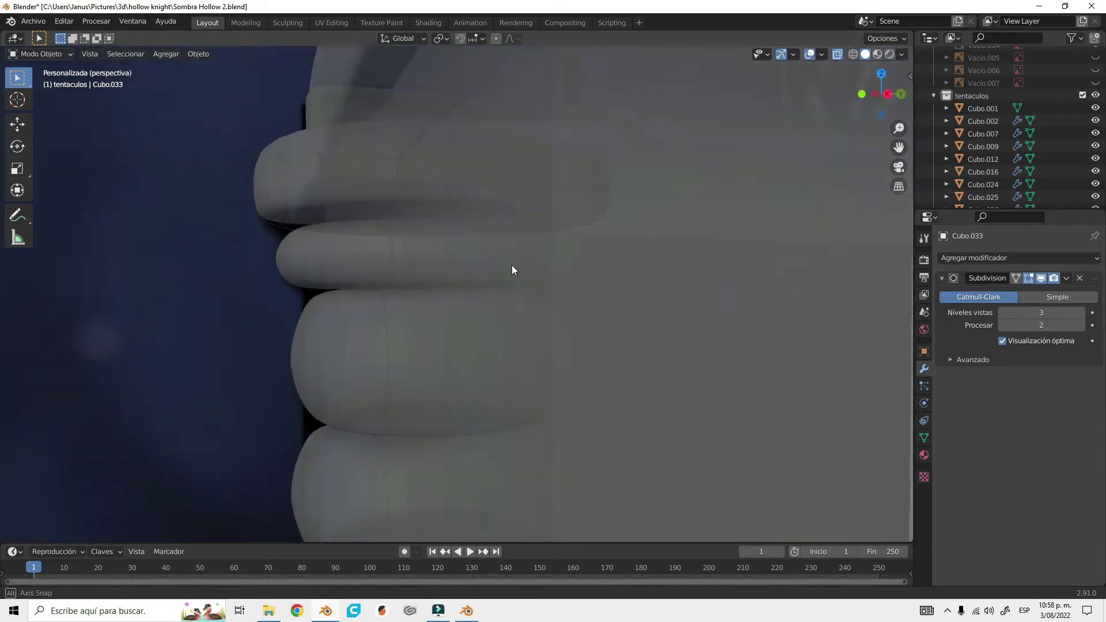
{"action": "scroll", "coordinate": [443, 181], "scroll_direction": "down", "scroll_amount": 3}
{"action": "key", "text": "KP_1"}
{"action": "left_click_drag", "start_coordinate": [481, 161], "coordinate": [647, 178]}
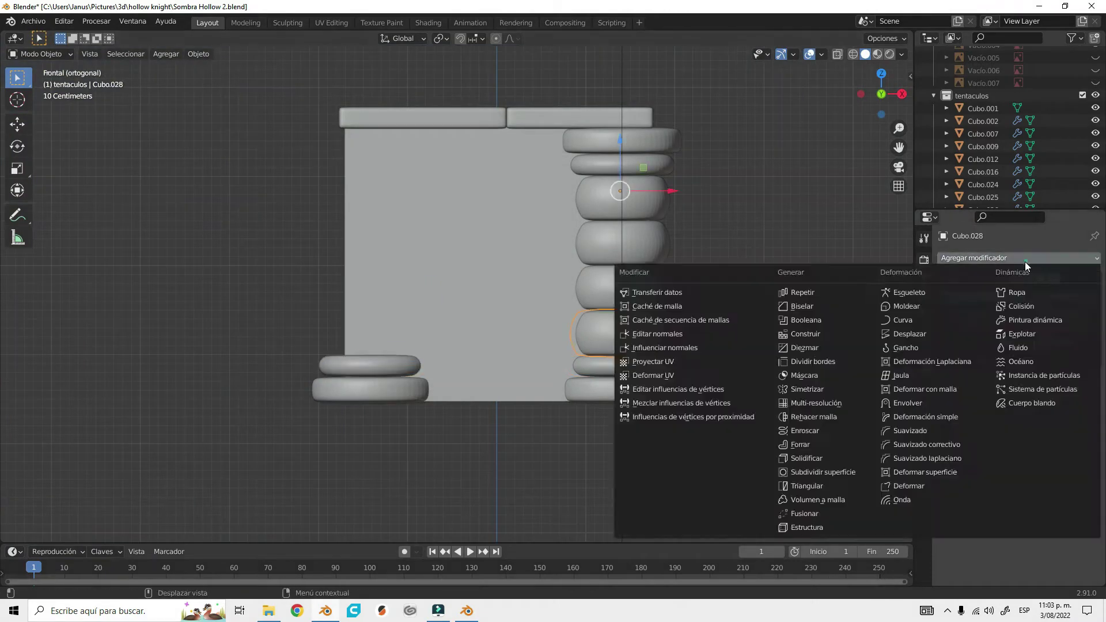
{"action": "key", "text": "Escape"}
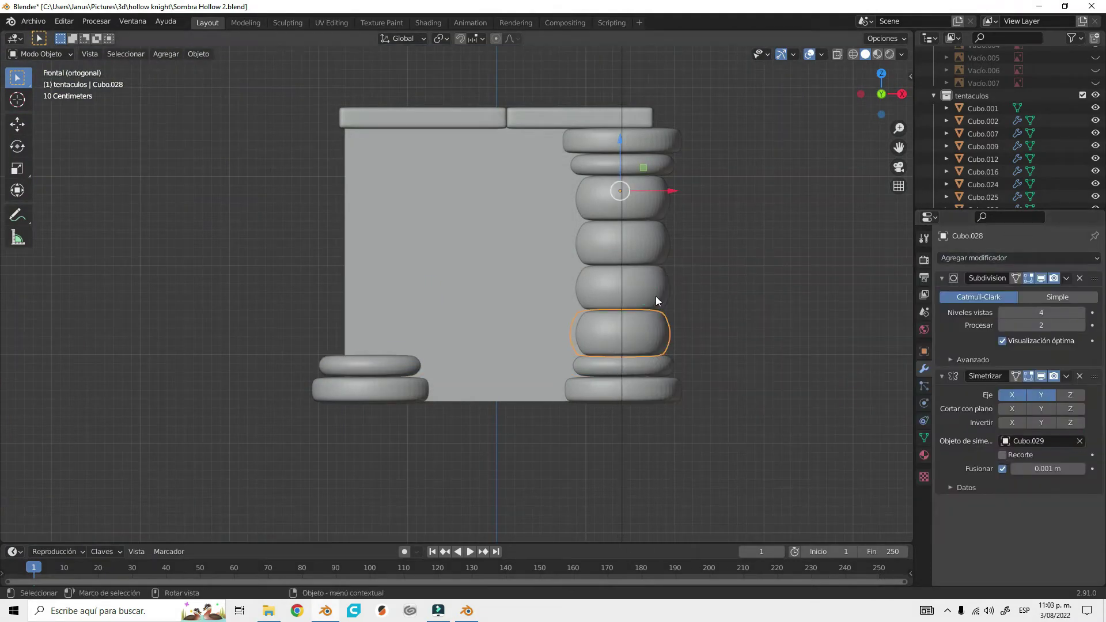
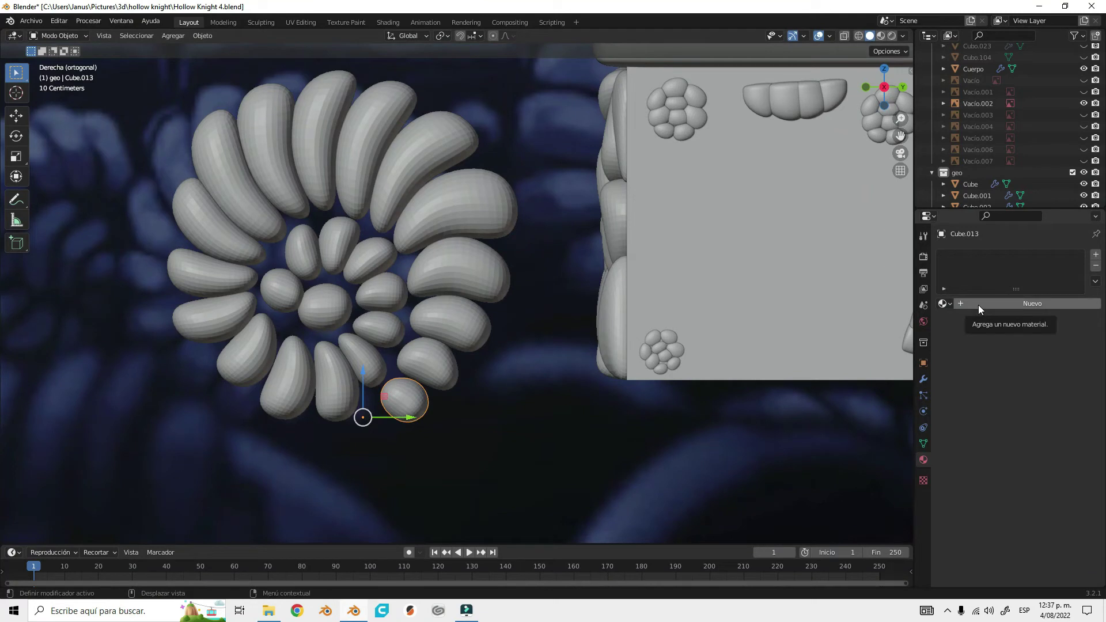
- Unlink the pebble's shared material and create a new material for it
{"action": "left_click", "coordinate": [968, 306]}
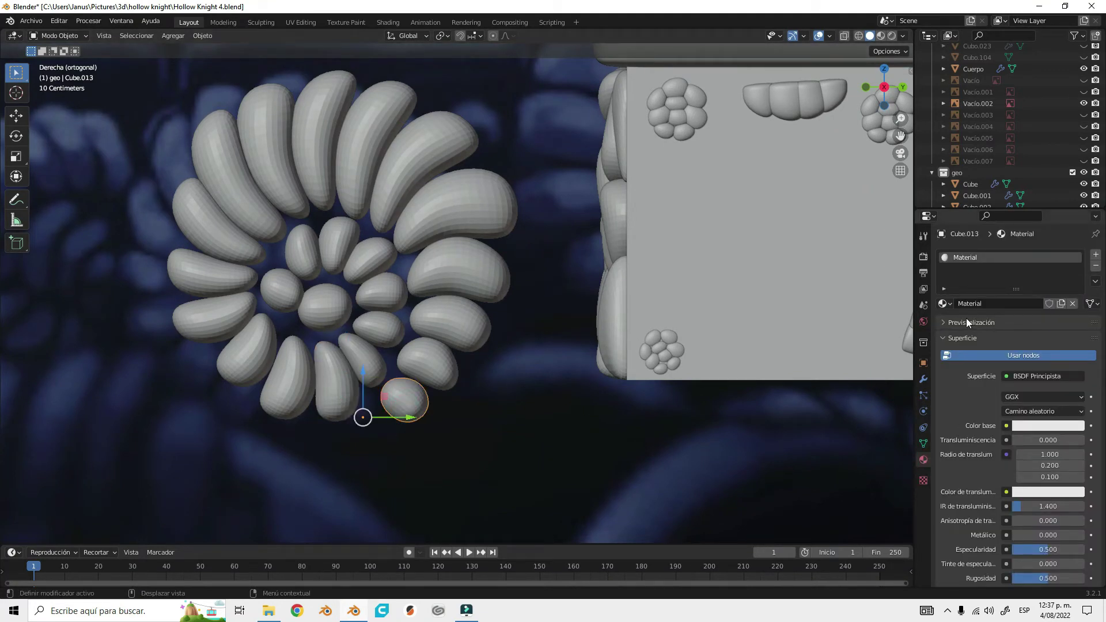
{"action": "left_click", "coordinate": [1072, 303]}
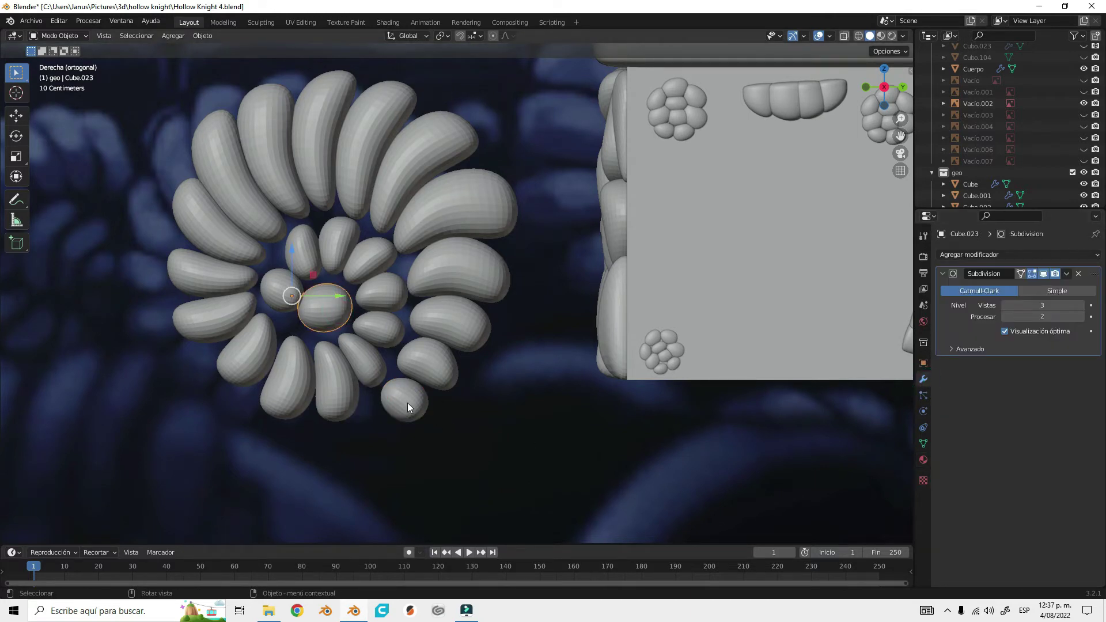
{"action": "left_click", "coordinate": [972, 304]}
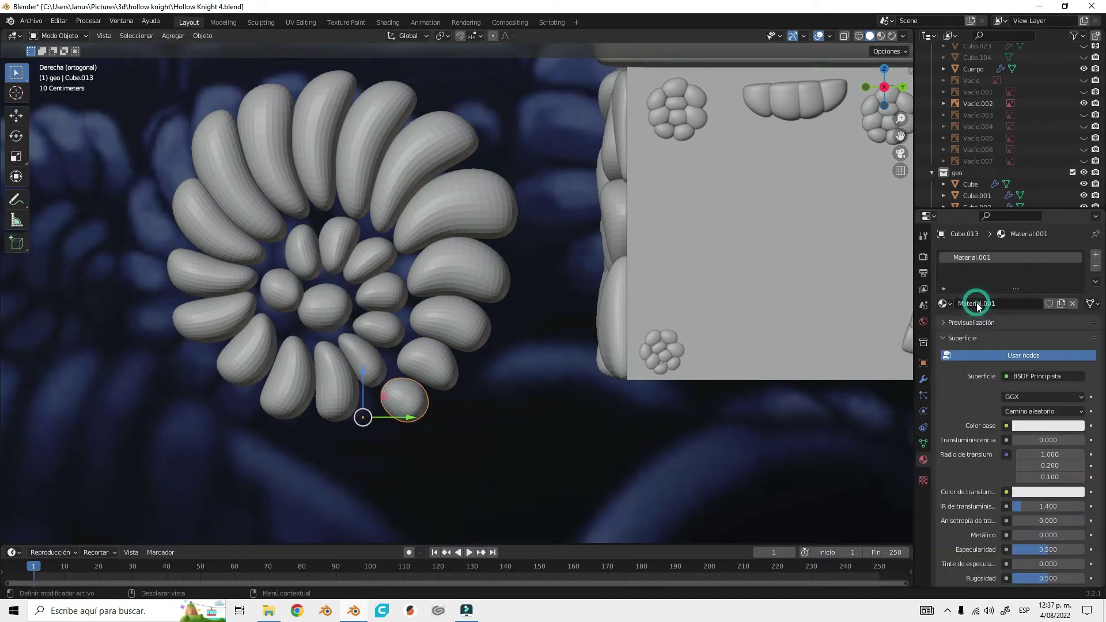
{"action": "scroll", "coordinate": [1028, 374], "scroll_direction": "down", "scroll_amount": 2}
{"action": "scroll", "coordinate": [996, 383], "scroll_direction": "down", "scroll_amount": 1}
- Give the new material a dark purple-blue base colour, specular 0 and roughness 1.0
{"action": "left_click", "coordinate": [1032, 358]}
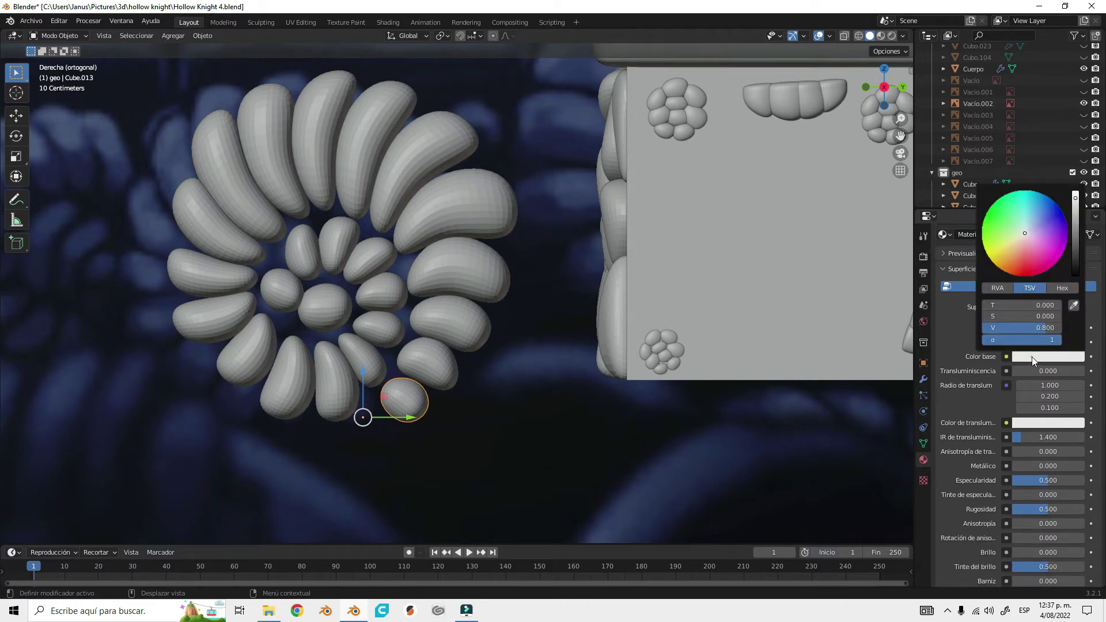
{"action": "left_click", "coordinate": [1043, 225]}
{"action": "scroll", "coordinate": [1044, 225], "scroll_direction": "down", "scroll_amount": 5}
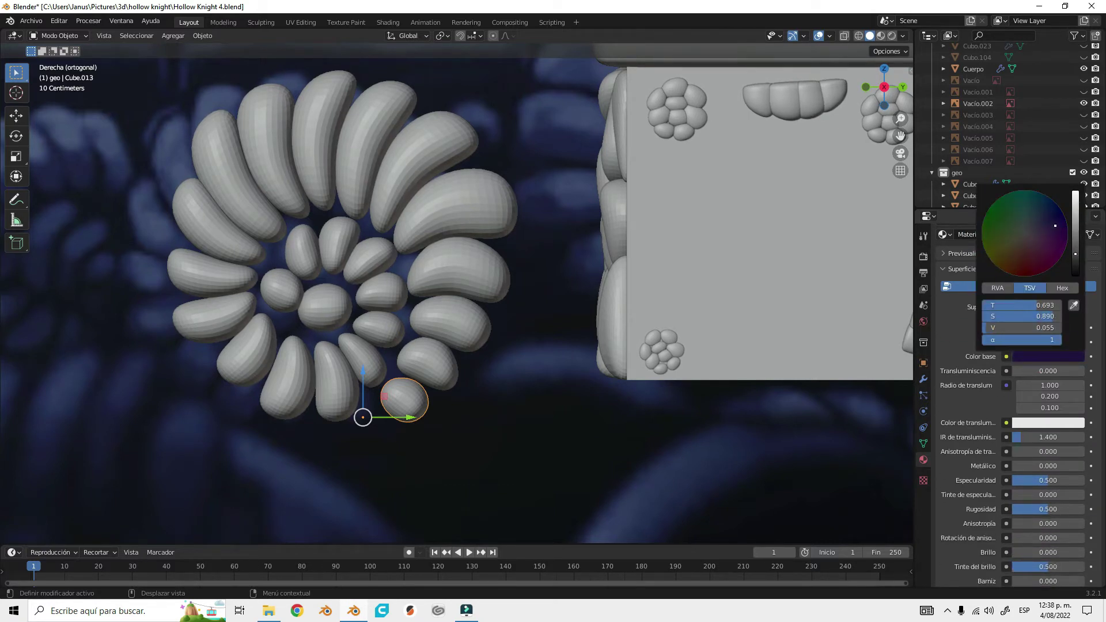
{"action": "scroll", "coordinate": [1001, 383], "scroll_direction": "down", "scroll_amount": 1}
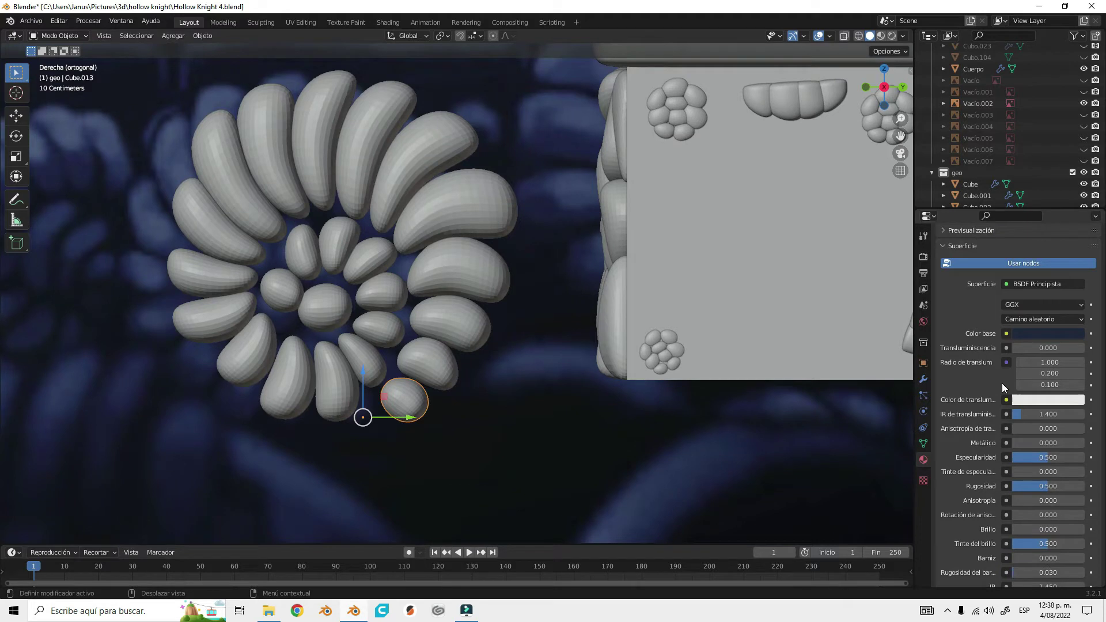
{"action": "scroll", "coordinate": [1037, 358], "scroll_direction": "down", "scroll_amount": 1}
{"action": "scroll", "coordinate": [1044, 403], "scroll_direction": "down", "scroll_amount": 1}
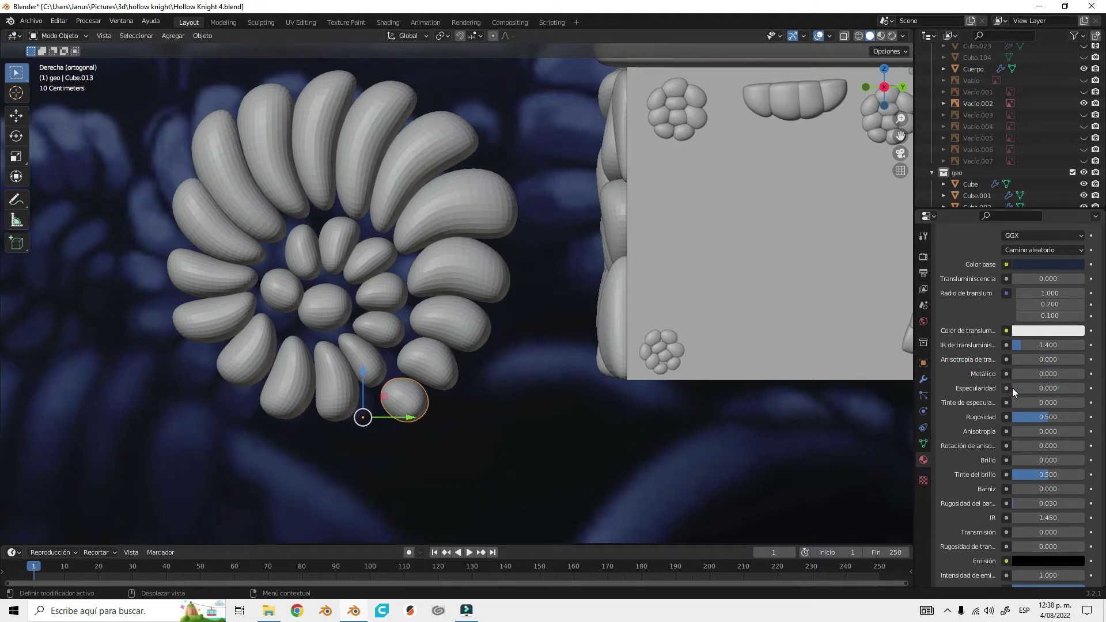
{"action": "scroll", "coordinate": [1005, 423], "scroll_direction": "down", "scroll_amount": 1}
{"action": "scroll", "coordinate": [1005, 423], "scroll_direction": "down", "scroll_amount": 1}
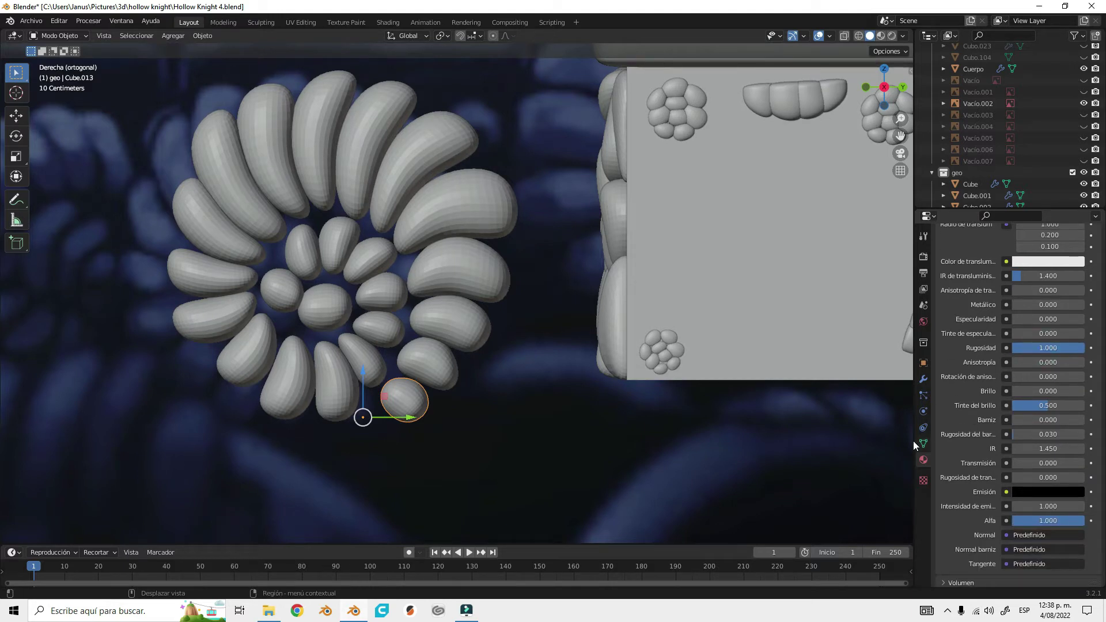
{"action": "scroll", "coordinate": [603, 237], "scroll_direction": "up", "scroll_amount": 1}
{"action": "key", "text": "z"}
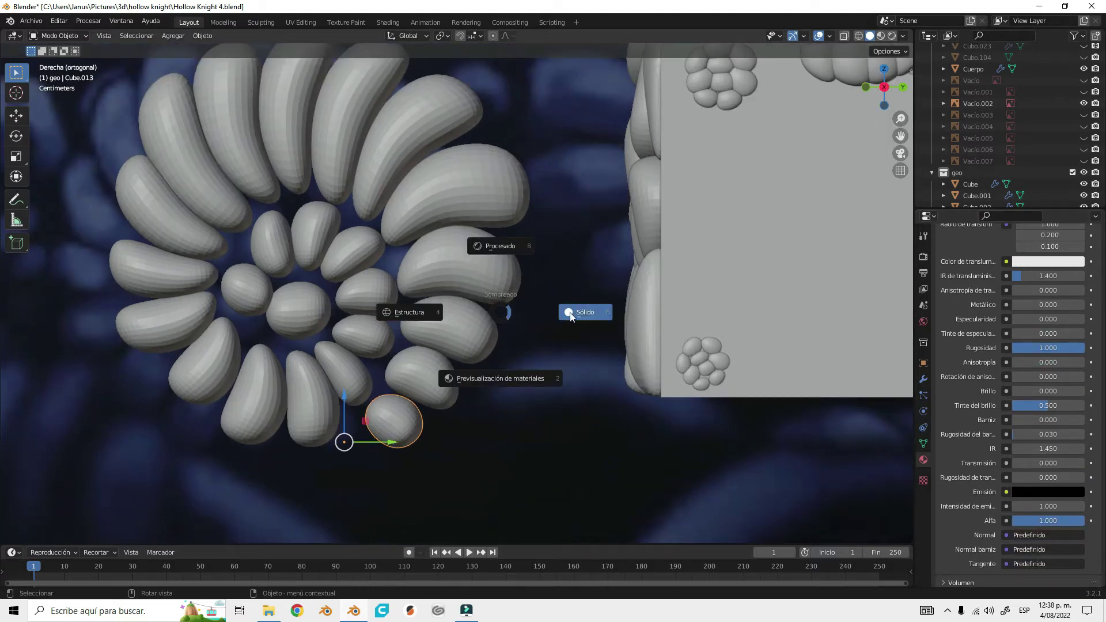
- Switch the viewport to rendered shading and add a spot light
{"action": "left_click", "coordinate": [890, 38]}
{"action": "mouse_move", "coordinate": [454, 360]}
{"action": "middle_mouse_down"}
{"action": "mouse_move", "coordinate": [440, 472]}
{"action": "mouse_move", "coordinate": [378, 436]}
{"action": "mouse_move", "coordinate": [455, 354]}
{"action": "mouse_move", "coordinate": [500, 346]}
{"action": "mouse_move", "coordinate": [485, 355]}
{"action": "mouse_move", "coordinate": [454, 287]}
{"action": "mouse_move", "coordinate": [475, 336]}
{"action": "middle_mouse_up"}
{"action": "key", "text": "shift+a"}
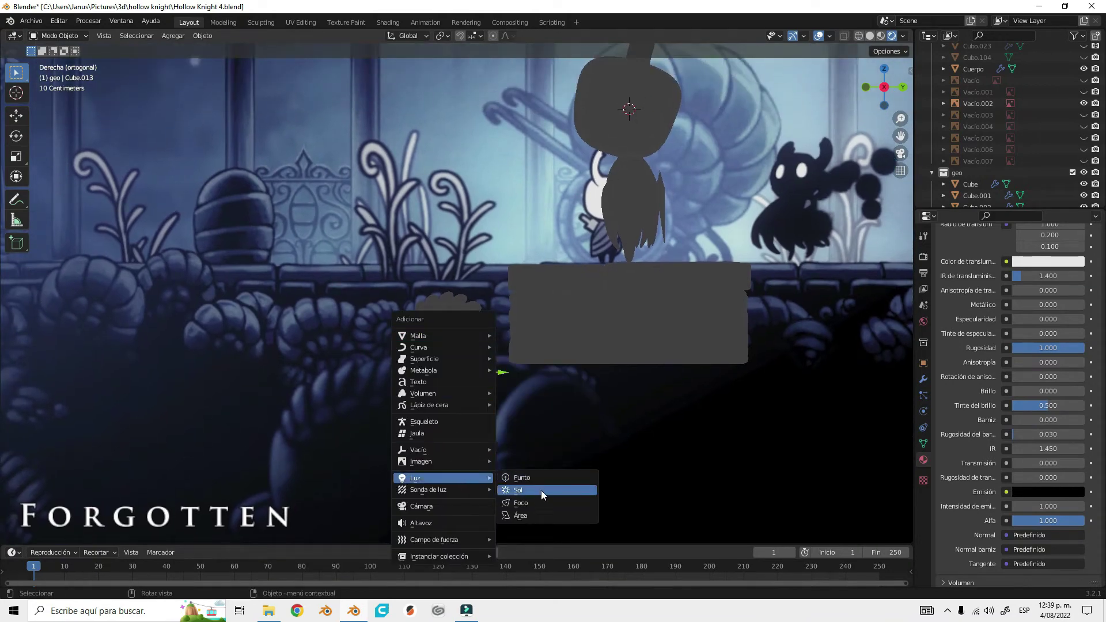
{"action": "left_click", "coordinate": [548, 501]}
{"action": "scroll", "coordinate": [514, 397], "scroll_direction": "down", "scroll_amount": 6}
- Raise the spot light above the diorama, tilt it 36.5 degrees, and set 1000 W power
{"action": "key", "text": "KP_1"}
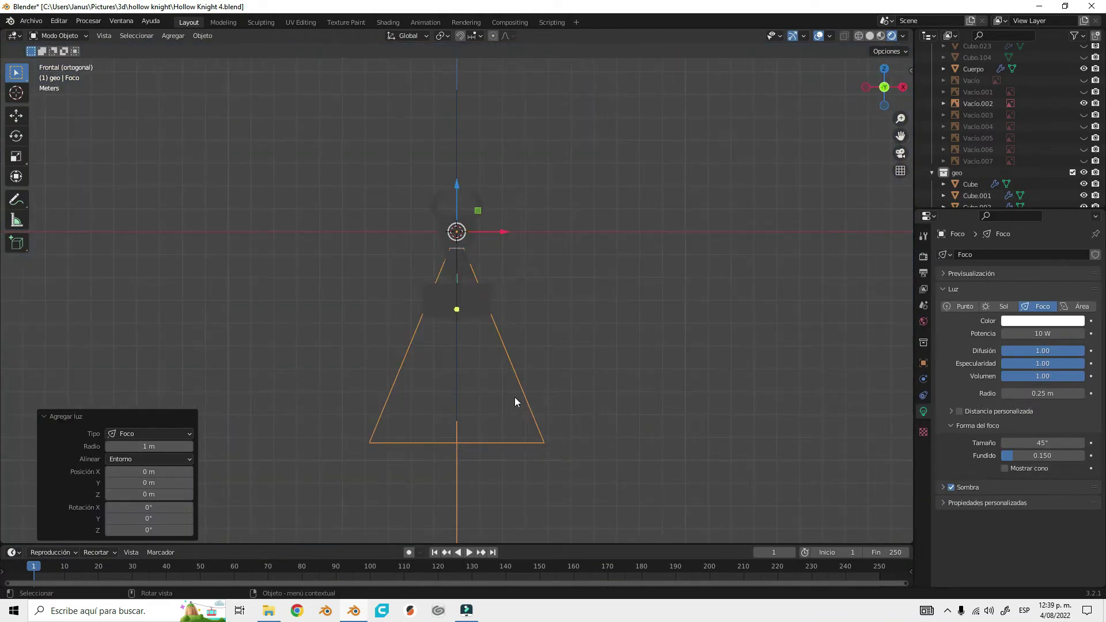
{"action": "key", "text": "g"}
{"action": "key", "text": "z"}
{"action": "key", "text": "r"}
{"action": "left_click", "coordinate": [1033, 334]}
{"action": "type", "text": "1000"}
{"action": "key", "text": "Return"}
{"action": "scroll", "coordinate": [575, 145], "scroll_direction": "down", "scroll_amount": 3}
{"action": "key", "text": "g"}
{"action": "key", "text": "z"}
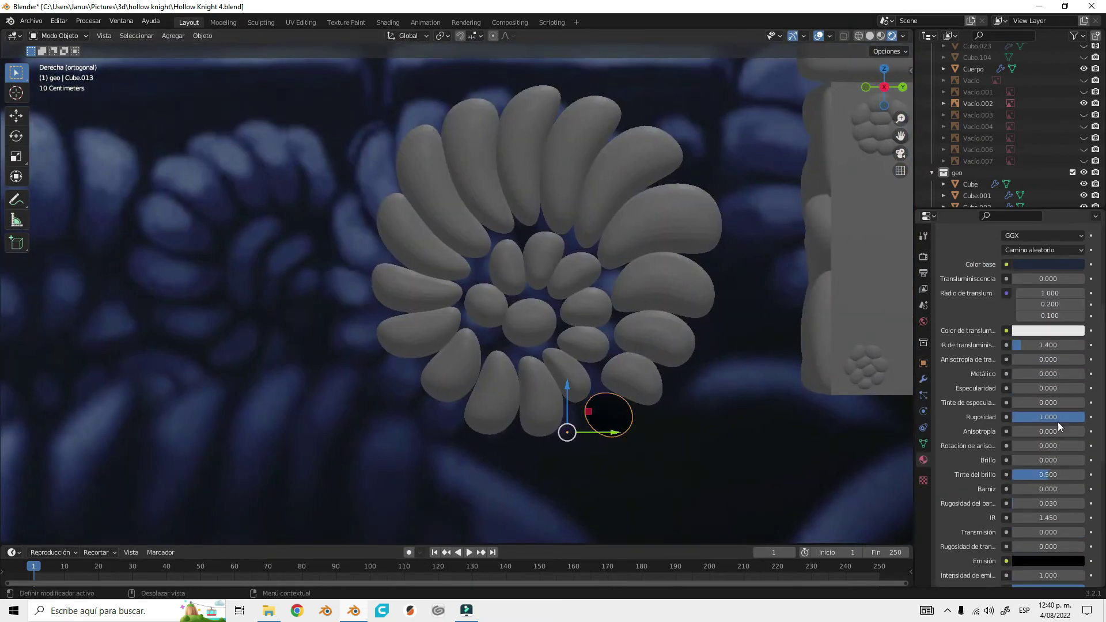
- Lower the pebble's roughness and raise its sheen to 1.0
{"action": "left_click_drag", "start_coordinate": [1058, 424], "coordinate": [1016, 417]}
{"action": "middle_click_drag", "start_coordinate": [662, 403], "coordinate": [703, 425]}
{"action": "left_click_drag", "start_coordinate": [1021, 459], "coordinate": [1055, 461]}
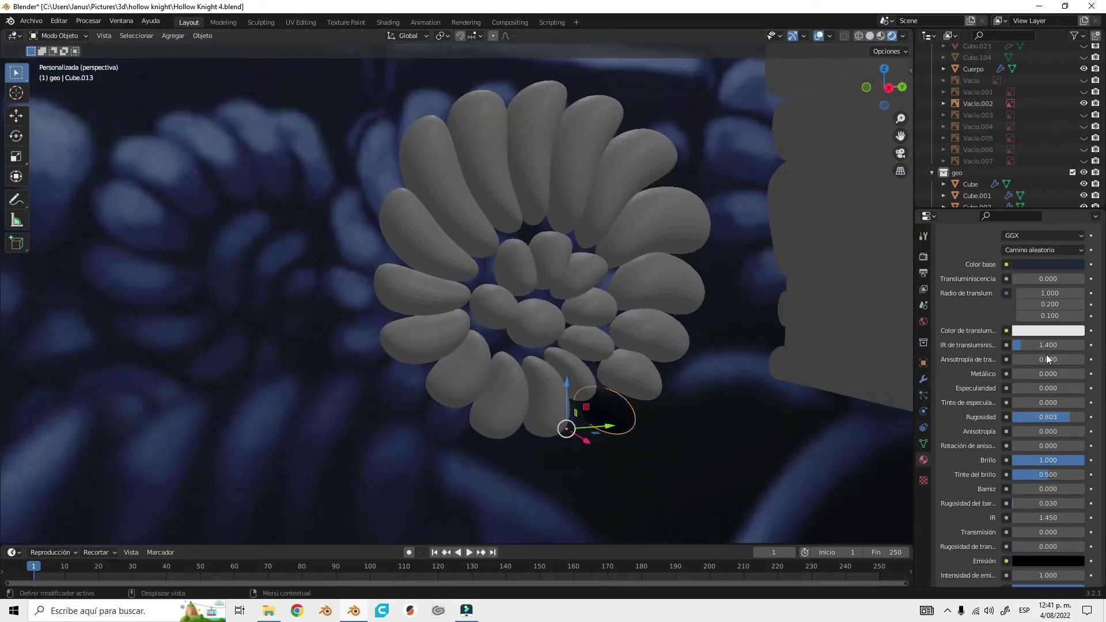
{"action": "middle_click_drag", "start_coordinate": [576, 289], "coordinate": [611, 277]}
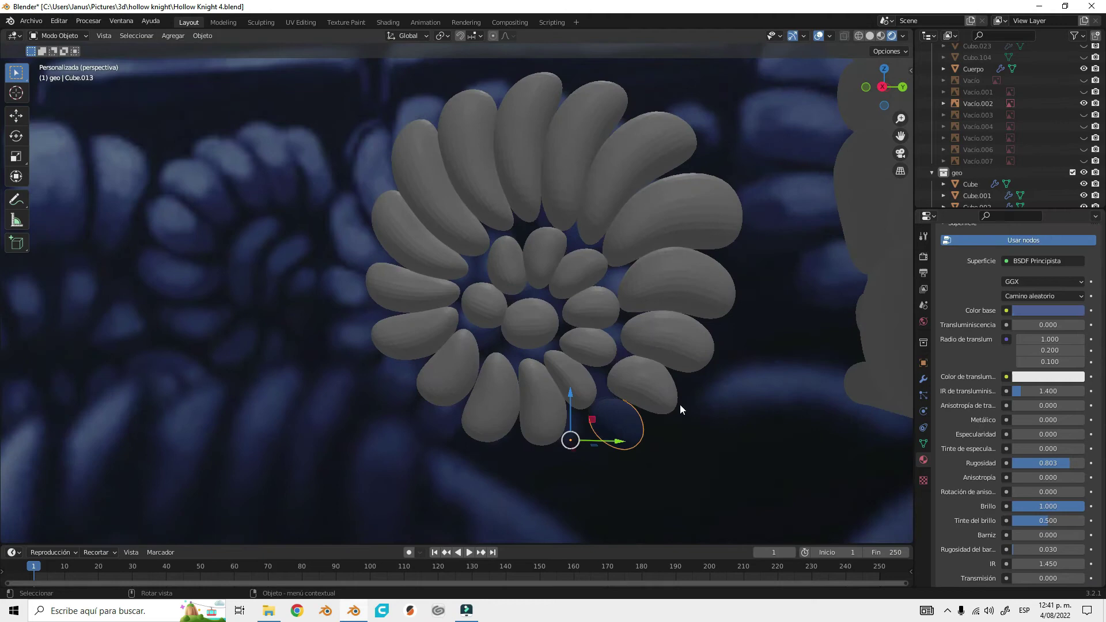
- Assign the piedras material to the remaining grey pebbles and adjust its base colour
{"action": "left_click", "coordinate": [662, 346]}
{"action": "left_click", "coordinate": [943, 303]}
{"action": "left_click", "coordinate": [973, 332]}
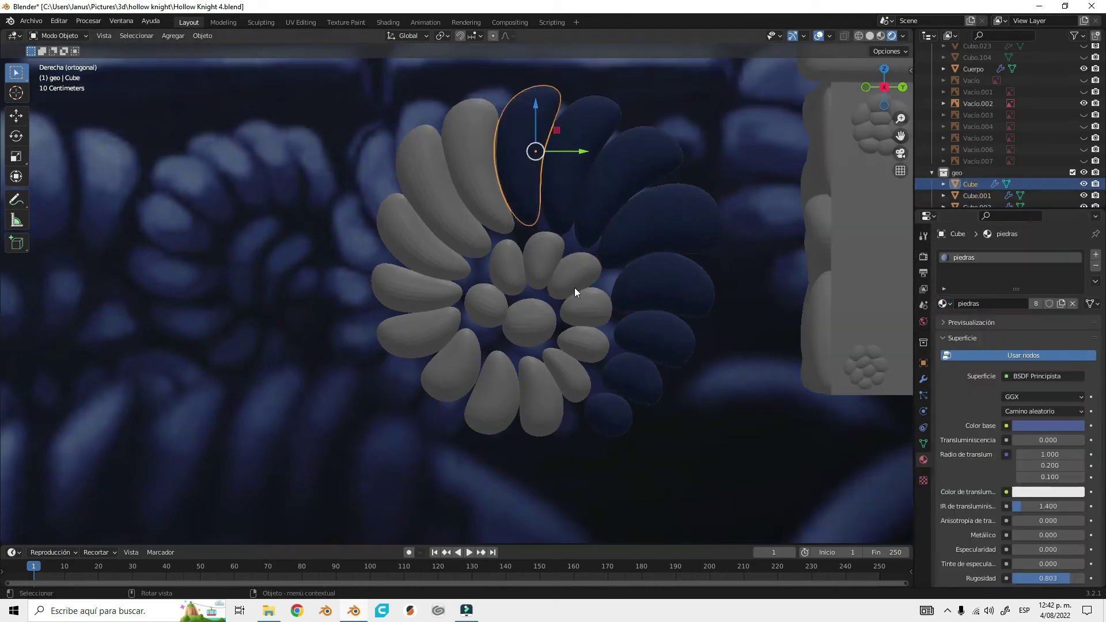
{"action": "left_click", "coordinate": [524, 382]}
{"action": "left_click", "coordinate": [573, 279]}
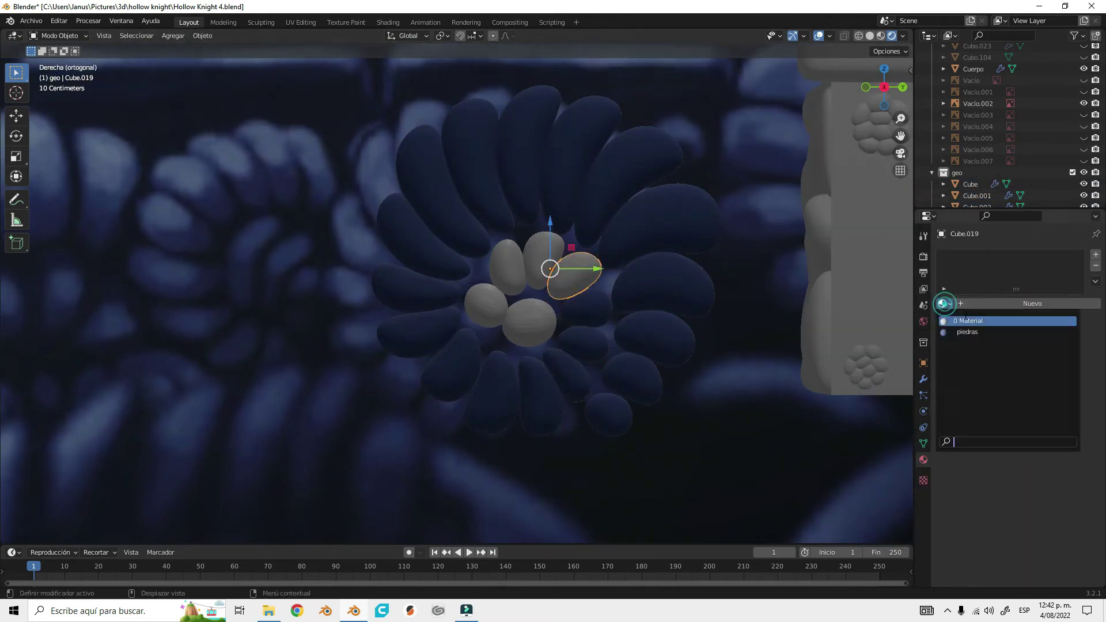
{"action": "left_click", "coordinate": [529, 323]}
{"action": "left_click", "coordinate": [1048, 333]}
{"action": "mouse_move", "coordinate": [663, 404]}
{"action": "middle_mouse_down"}
{"action": "mouse_move", "coordinate": [767, 438]}
{"action": "mouse_move", "coordinate": [524, 340]}
{"action": "mouse_move", "coordinate": [541, 378]}
{"action": "middle_mouse_up"}
{"action": "scroll", "coordinate": [1024, 511], "scroll_direction": "down", "scroll_amount": 4}
{"action": "scroll", "coordinate": [1025, 511], "scroll_direction": "up", "scroll_amount": 5}
{"action": "left_click", "coordinate": [1049, 380]}
- Select all the flower's pebbles, rotate them 18.4 degrees and scale by 1.15
{"action": "left_click", "coordinate": [449, 250], "text": "shift"}
{"action": "key", "text": "r"}
{"action": "left_click", "coordinate": [518, 311]}
{"action": "key", "text": "KP_3"}
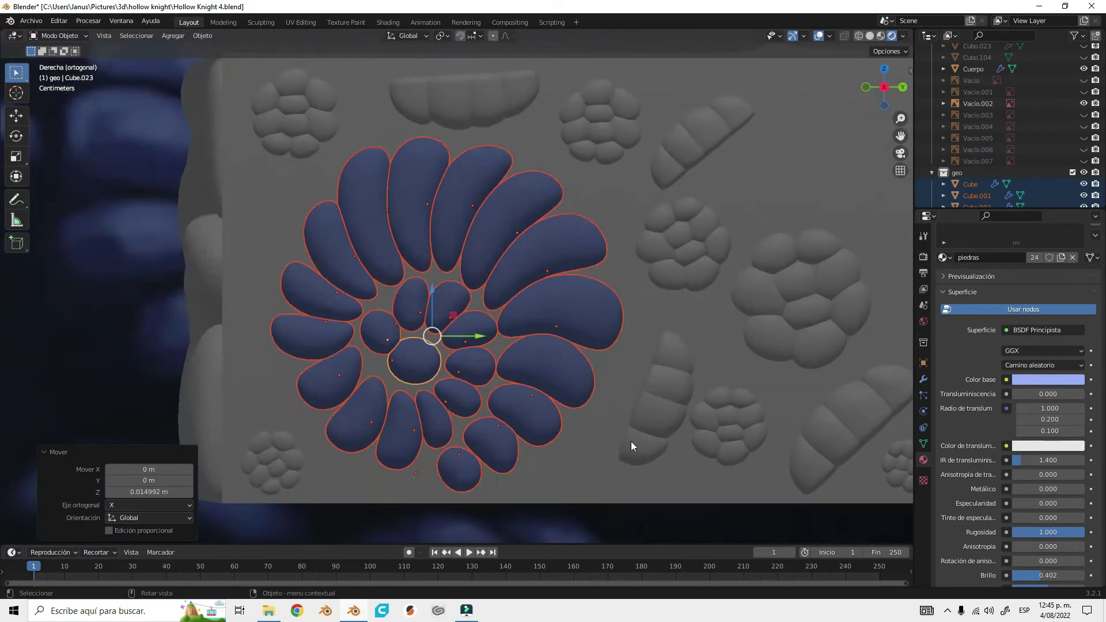
{"action": "type", "text": "s1.15"}
{"action": "key", "text": "Return"}
- Shrink the flower to about 0.588 scale and reposition it
{"action": "mouse_move", "coordinate": [431, 339]}
{"action": "middle_mouse_down"}
{"action": "mouse_move", "coordinate": [661, 457]}
{"action": "mouse_move", "coordinate": [589, 251]}
{"action": "middle_mouse_up"}
{"action": "key", "text": "g"}
{"action": "key", "text": "x"}
{"action": "key", "text": "Escape"}
{"action": "key", "text": "KP_3"}
{"action": "key", "text": "s"}
{"action": "left_click", "coordinate": [663, 413]}
{"action": "key", "text": "g"}
- Settle the flower onto the wall and select the wall block Cubo.024
{"action": "left_click", "coordinate": [536, 369]}
{"action": "middle_click_drag", "start_coordinate": [536, 368], "coordinate": [671, 244]}
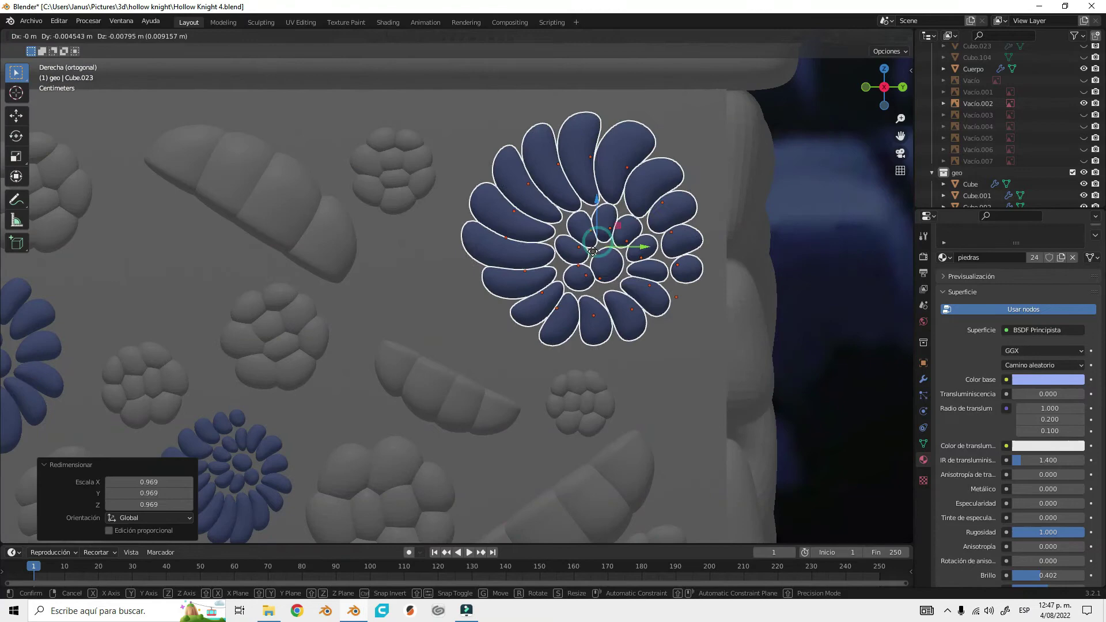
{"action": "scroll", "coordinate": [610, 255], "scroll_direction": "down", "scroll_amount": 4}
{"action": "left_click", "coordinate": [987, 258]}
{"action": "left_click", "coordinate": [614, 315]}
{"action": "middle_click_drag", "start_coordinate": [614, 315], "coordinate": [661, 303]}
{"action": "left_click", "coordinate": [924, 459]}
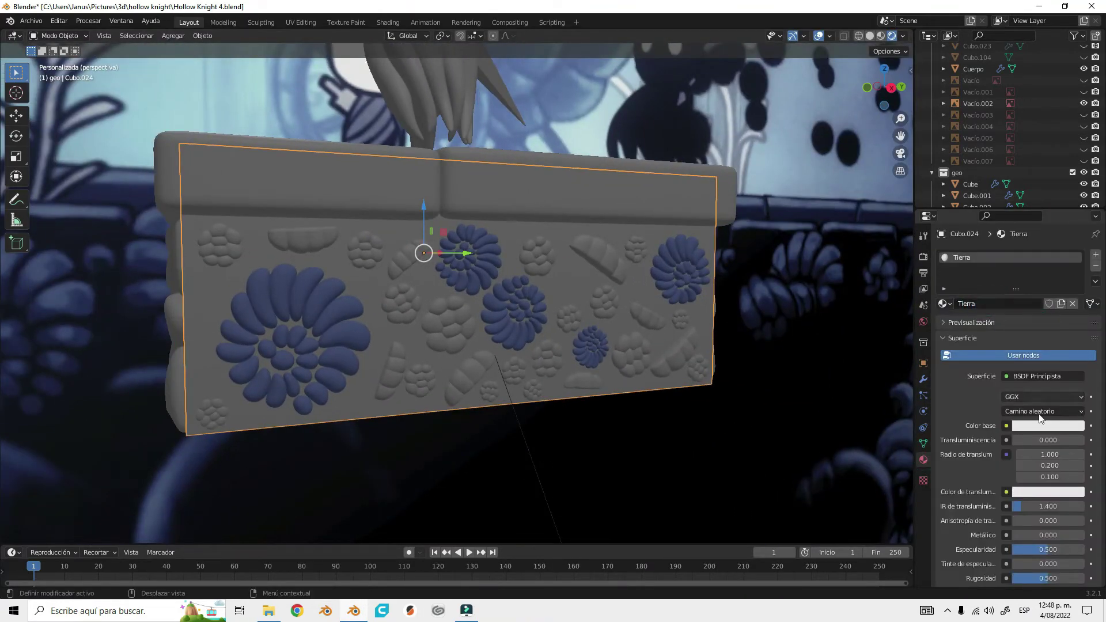
- Set the wall's Tierra material base colour to black and tweak its roughness and sheen
{"action": "left_click_drag", "start_coordinate": [1032, 396], "coordinate": [983, 397]}
{"action": "scroll", "coordinate": [1027, 432], "scroll_direction": "down", "scroll_amount": 5}
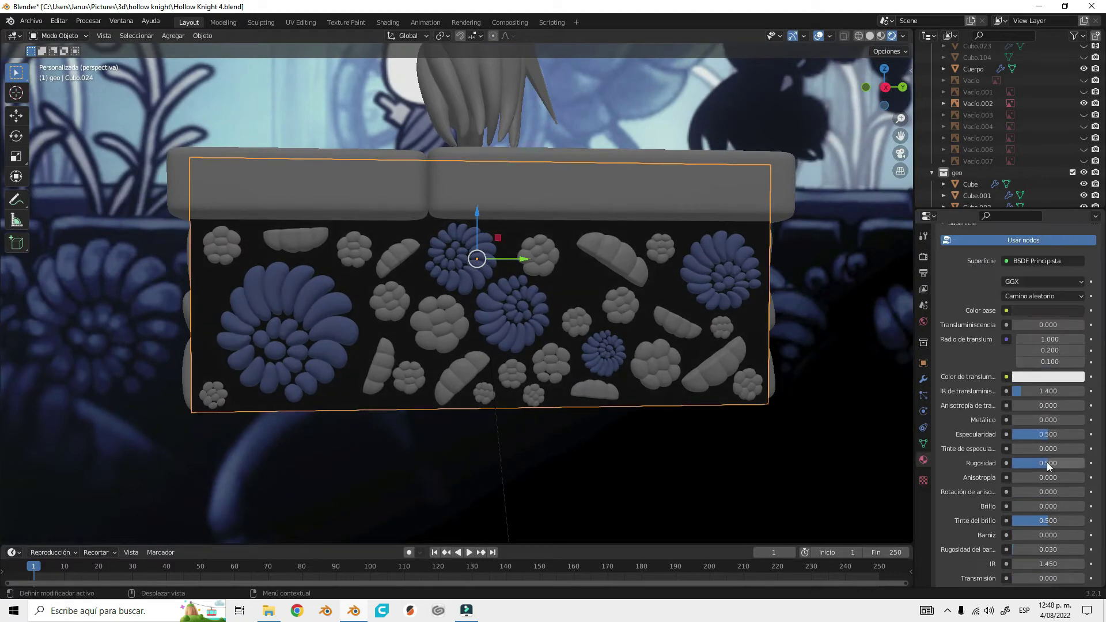
{"action": "left_click_drag", "start_coordinate": [1027, 463], "coordinate": [1061, 462]}
{"action": "left_click_drag", "start_coordinate": [1032, 506], "coordinate": [1037, 506]}
{"action": "middle_click_drag", "start_coordinate": [692, 403], "coordinate": [621, 402]}
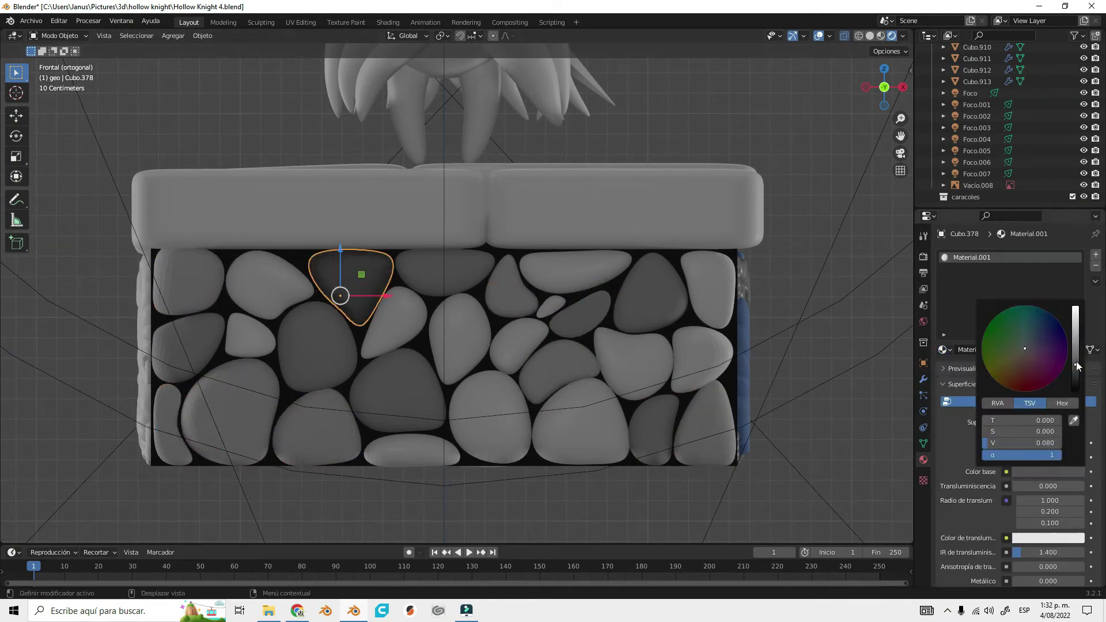
- Assign the Rocas 3 material to the pedestal's front rocks
{"action": "left_click", "coordinate": [704, 358]}
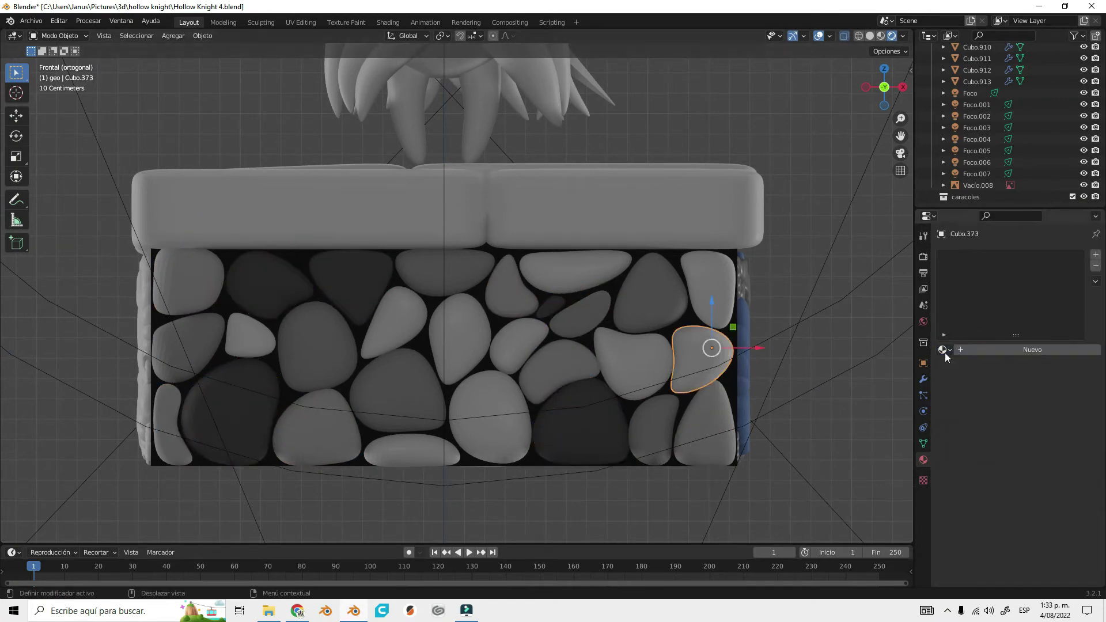
{"action": "left_click", "coordinate": [943, 350]}
{"action": "left_click", "coordinate": [262, 340]}
{"action": "left_click", "coordinate": [506, 346]}
{"action": "left_click", "coordinate": [943, 349]}
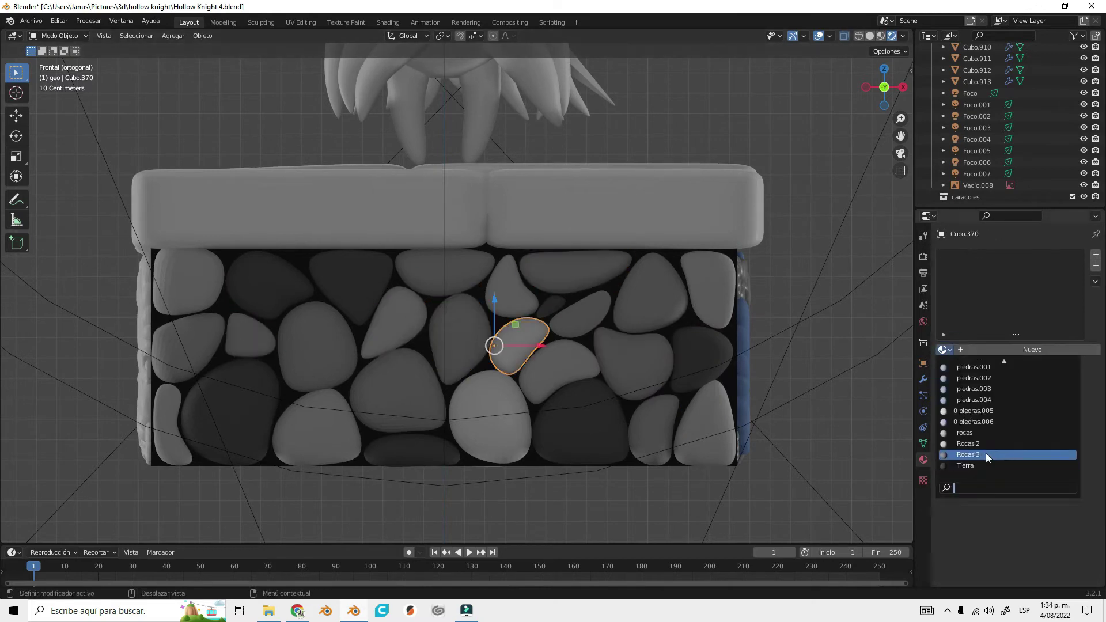
{"action": "left_click", "coordinate": [711, 358]}
- Adjust a rock's grey shade and give the top slab a new dark blue material
{"action": "left_click", "coordinate": [556, 371]}
{"action": "left_click", "coordinate": [1047, 472]}
{"action": "middle_click_drag", "start_coordinate": [556, 370], "coordinate": [334, 407]}
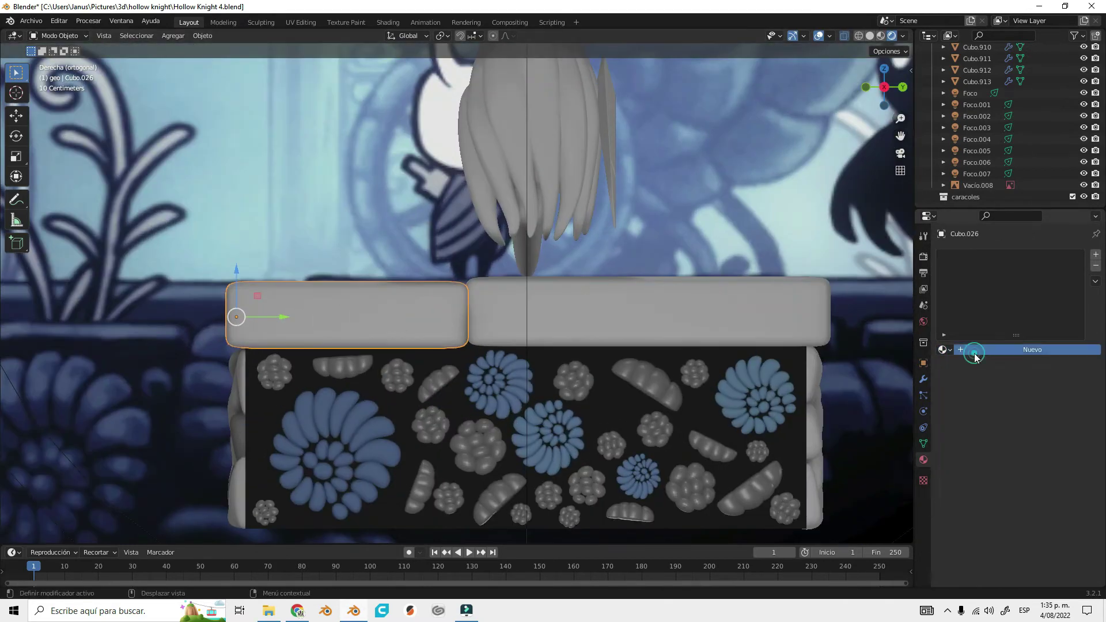
{"action": "left_click", "coordinate": [1047, 449]}
{"action": "left_click_drag", "start_coordinate": [1076, 333], "coordinate": [1075, 321]}
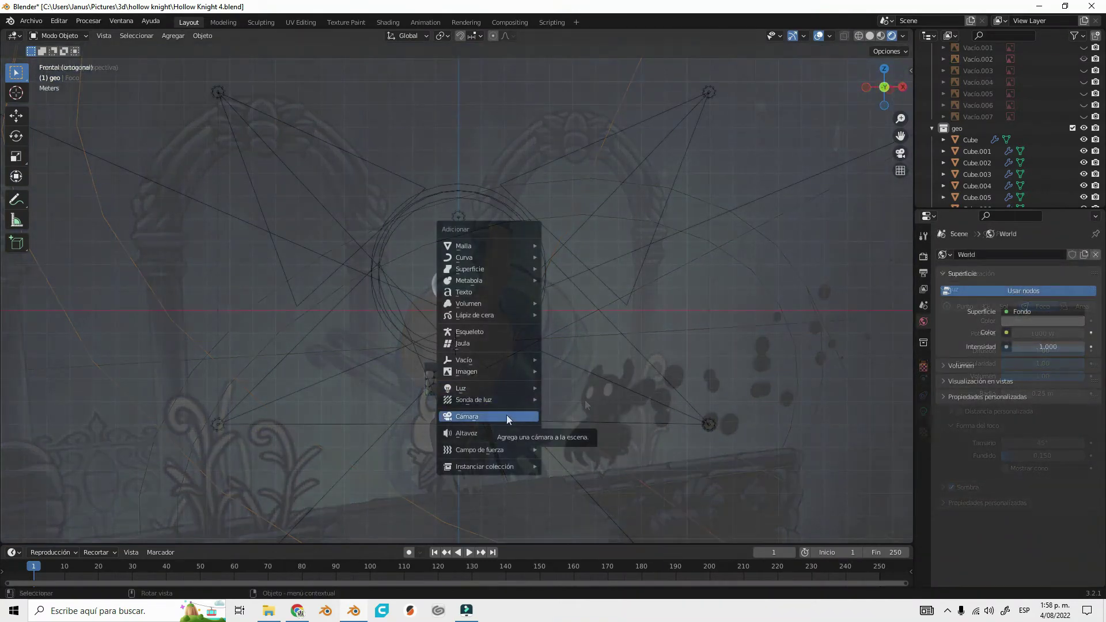
- Add a camera and move it to frame the Hollow Knight figure
{"action": "left_click", "coordinate": [507, 415]}
{"action": "key", "text": "g"}
{"action": "key", "text": "y"}
{"action": "left_click", "coordinate": [371, 302]}
{"action": "key", "text": "KP_0"}
{"action": "key", "text": "KP_3"}
{"action": "key", "text": "g"}
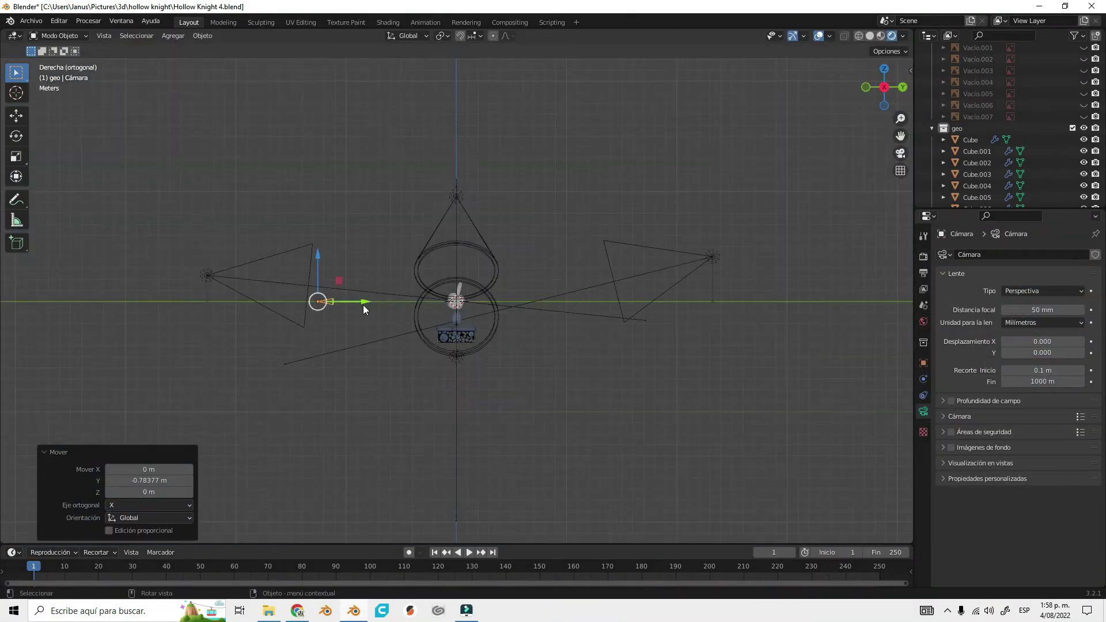
{"action": "left_click", "coordinate": [272, 322]}
{"action": "key", "text": "KP_0"}
- Try tilting the camera, then undo the rotation
{"action": "key", "text": "KP_3"}
{"action": "key", "text": "r"}
{"action": "left_click", "coordinate": [299, 265]}
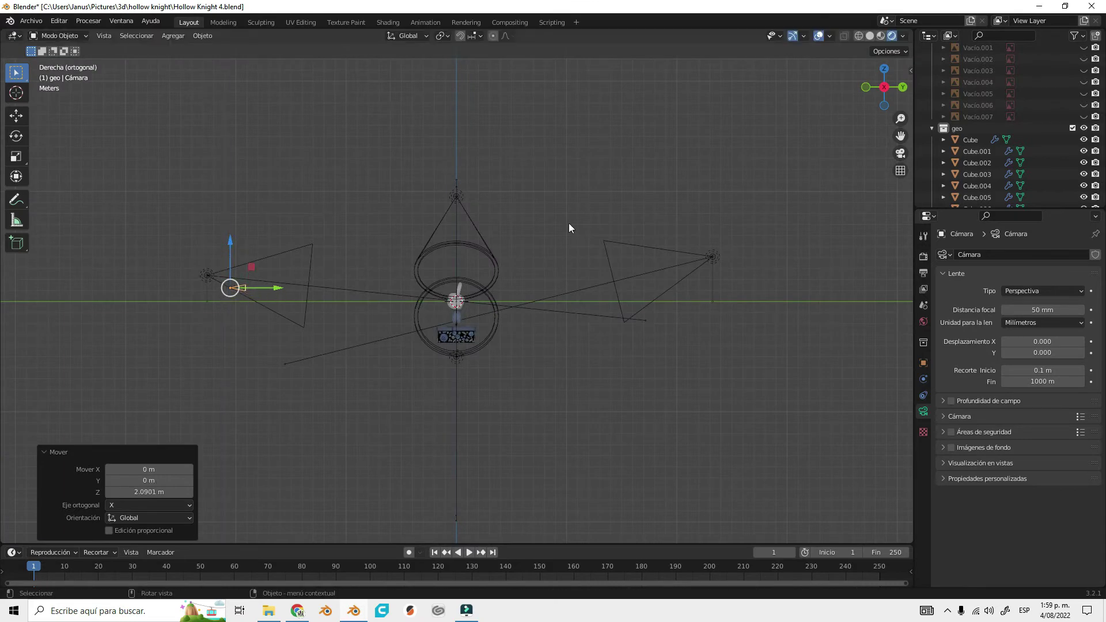
{"action": "key", "text": "KP_0"}
{"action": "key", "text": "s"}
{"action": "key", "text": "Escape"}
{"action": "key", "text": "ctrl+z"}
{"action": "key", "text": "KP_3"}
- Reposition the camera along Y until the figure is framed
{"action": "key", "text": "g"}
{"action": "key", "text": "y"}
{"action": "key", "text": "KP_0"}
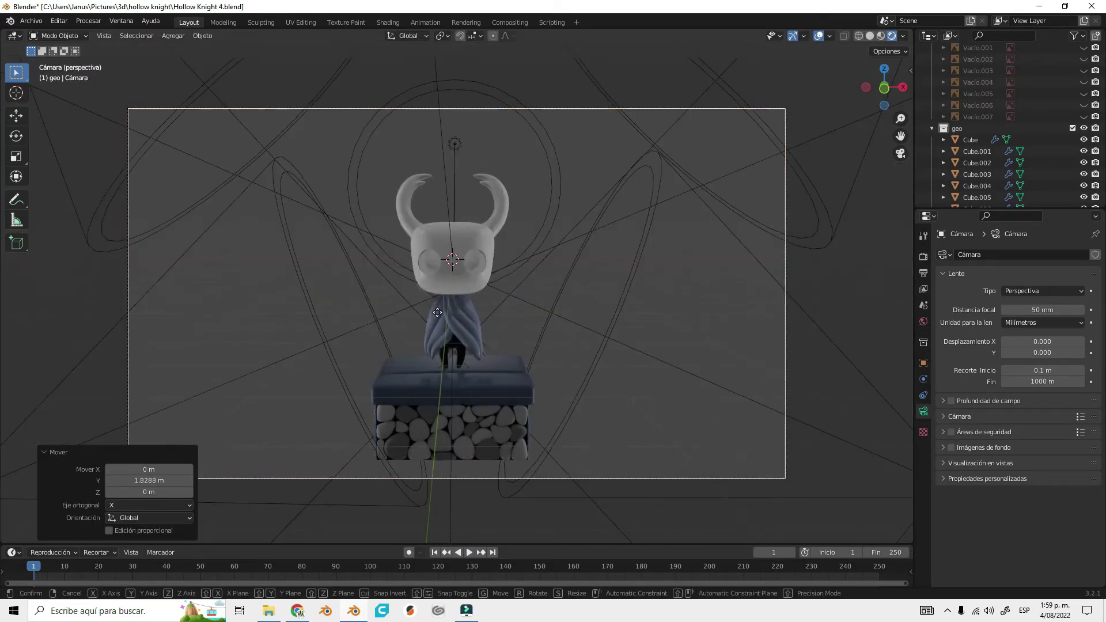
{"action": "left_click", "coordinate": [434, 374]}
{"action": "key", "text": "KP_3"}
{"action": "key", "text": "g"}
{"action": "key", "text": "KP_0"}
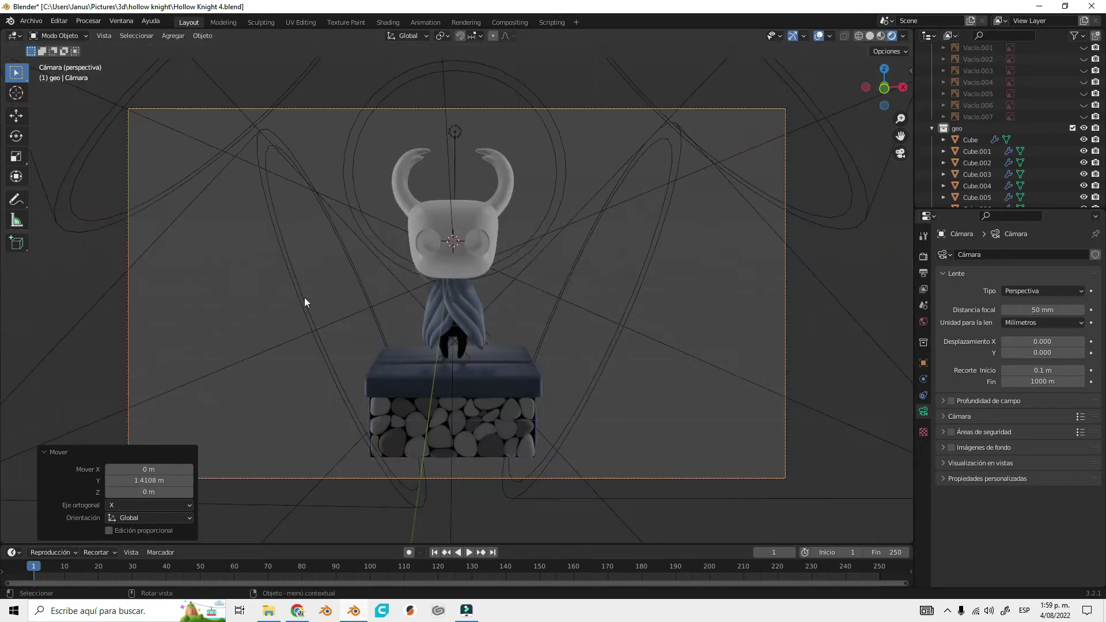
{"action": "left_click", "coordinate": [482, 365]}
{"action": "key", "text": "KP_3"}
{"action": "key", "text": "KP_0"}
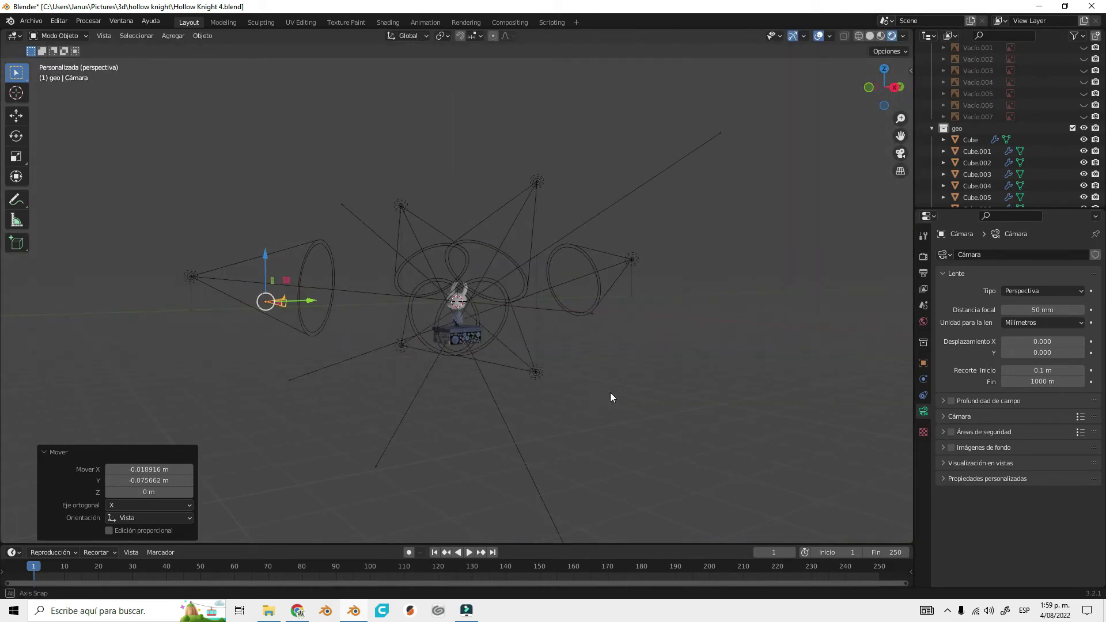
- Add a plane, stand it upright with a 90-degree rotation, and scale it to 6.167
{"action": "key", "text": "KP_1"}
{"action": "key", "text": "shift+a"}
{"action": "left_click", "coordinate": [559, 210]}
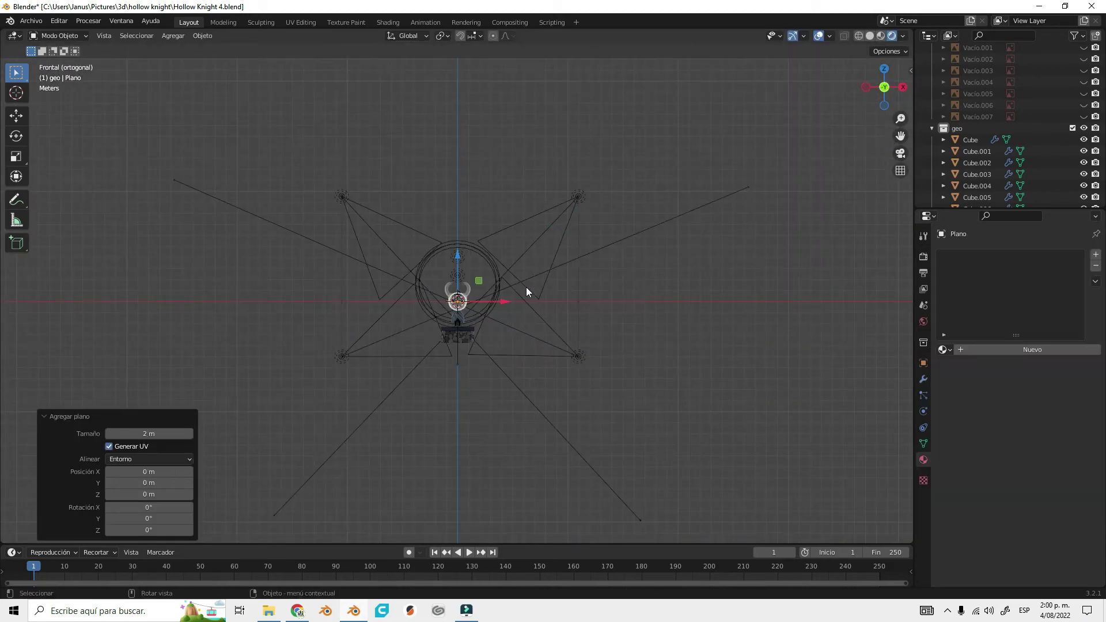
{"action": "key", "text": "KP_3"}
{"action": "key", "text": "r"}
{"action": "key", "text": "9"}
{"action": "key", "text": "0"}
{"action": "key", "text": "Return"}
{"action": "key", "text": "s"}
{"action": "left_click", "coordinate": [571, 371]}
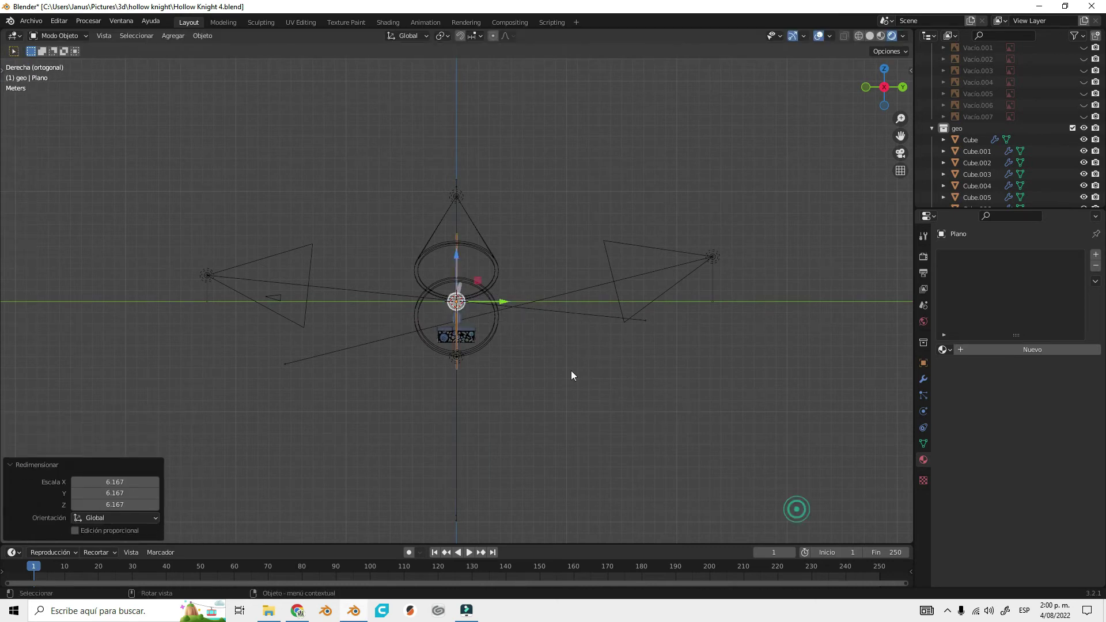
- Give the backdrop plane a new dark blue material named 'fondo'
{"action": "middle_click_drag", "start_coordinate": [734, 398], "coordinate": [624, 385]}
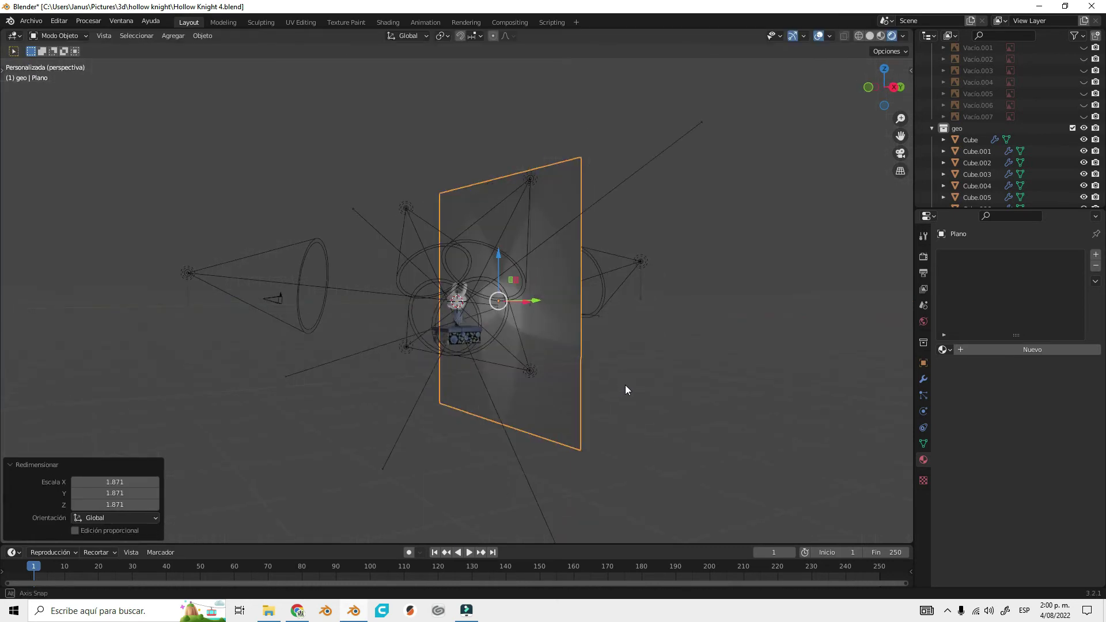
{"action": "left_click", "coordinate": [965, 350]}
{"action": "left_click", "coordinate": [987, 352]}
{"action": "type", "text": "fondo"}
{"action": "key", "text": "Return"}
{"action": "left_click", "coordinate": [1048, 472]}
{"action": "mouse_move", "coordinate": [1049, 351]}
{"action": "left_mouse_down"}
{"action": "mouse_move", "coordinate": [1035, 339]}
{"action": "mouse_move", "coordinate": [1075, 337]}
{"action": "left_mouse_up"}
- Select a spot light and raise its power to 3000 W
{"action": "key", "text": "KP_0"}
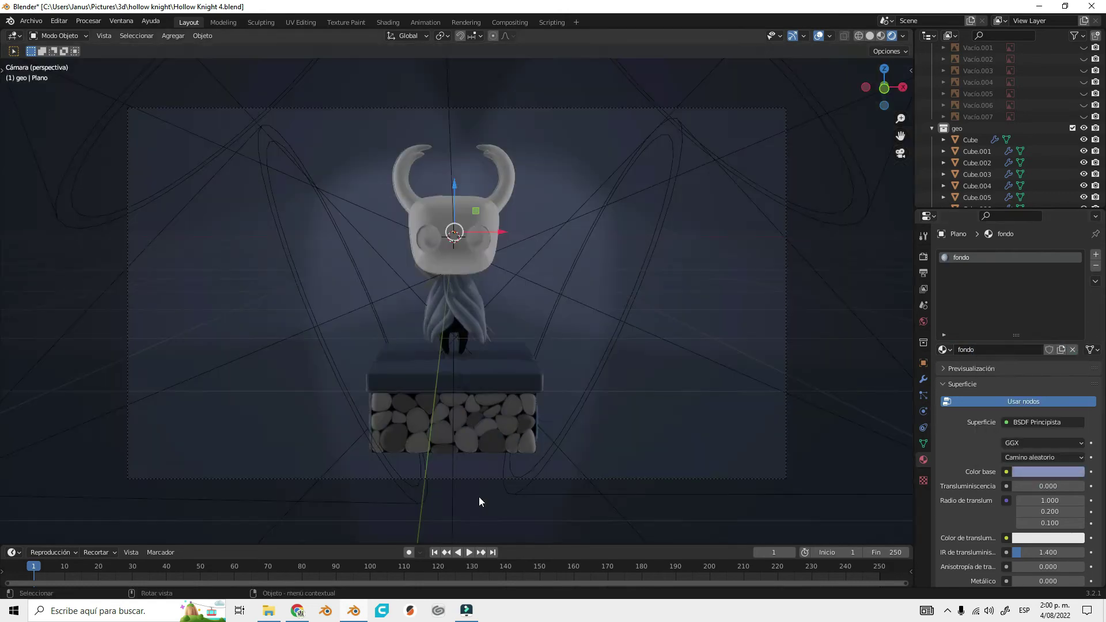
{"action": "left_click", "coordinate": [483, 420]}
{"action": "key", "text": "KP_0"}
{"action": "left_click", "coordinate": [383, 189]}
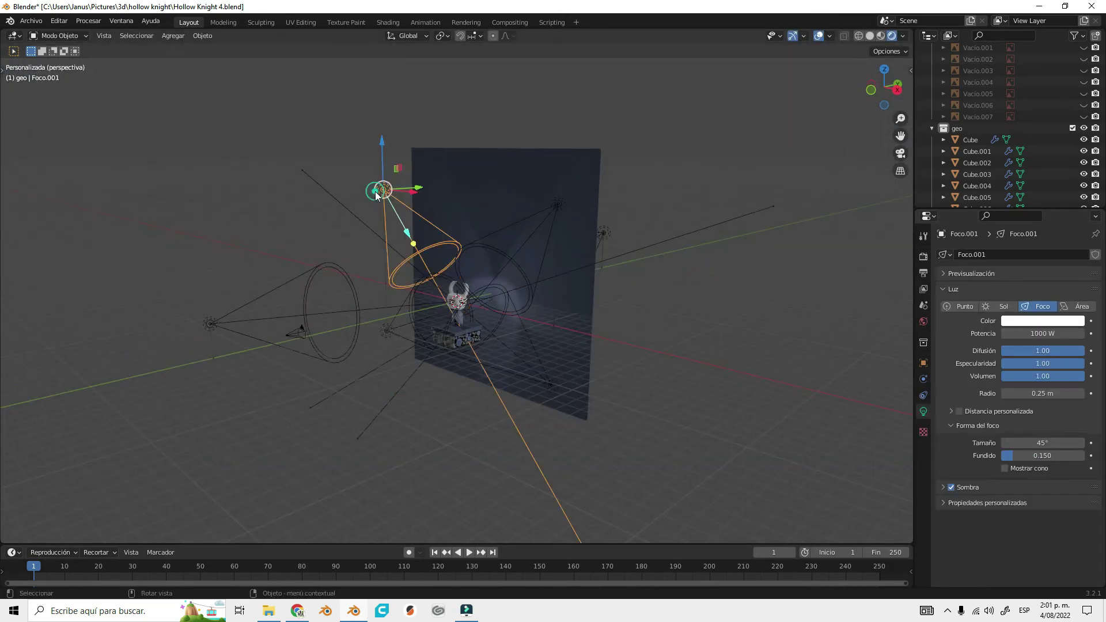
{"action": "key", "text": "KP_0"}
{"action": "key", "text": "KP_3"}
{"action": "middle_click_drag", "start_coordinate": [468, 447], "coordinate": [519, 421]}
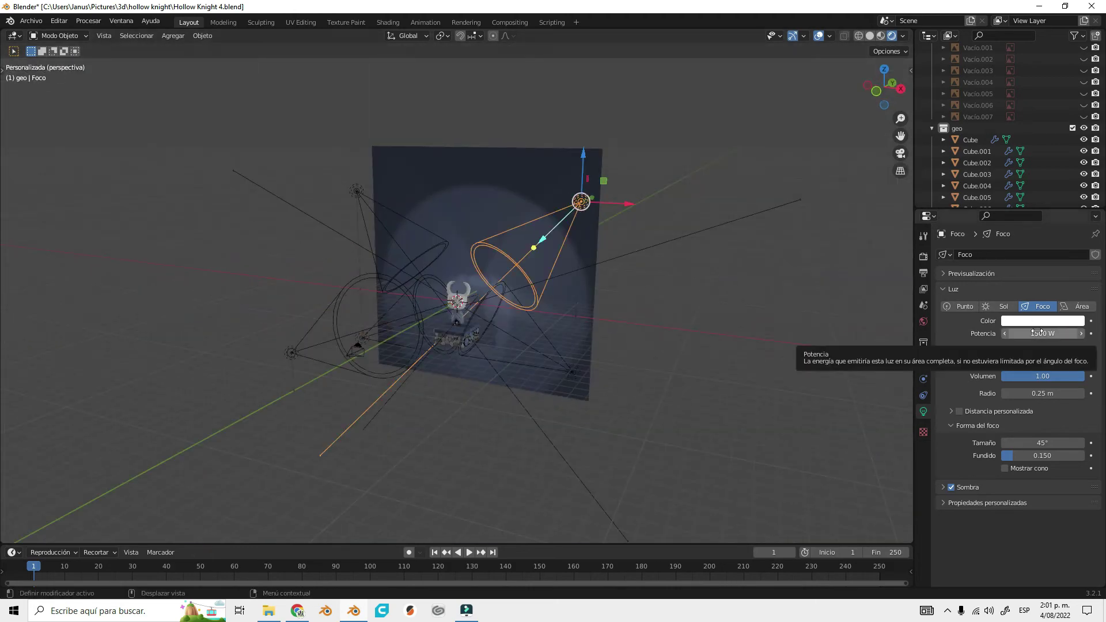
{"action": "left_click_drag", "start_coordinate": [1040, 333], "coordinate": [1054, 335]}
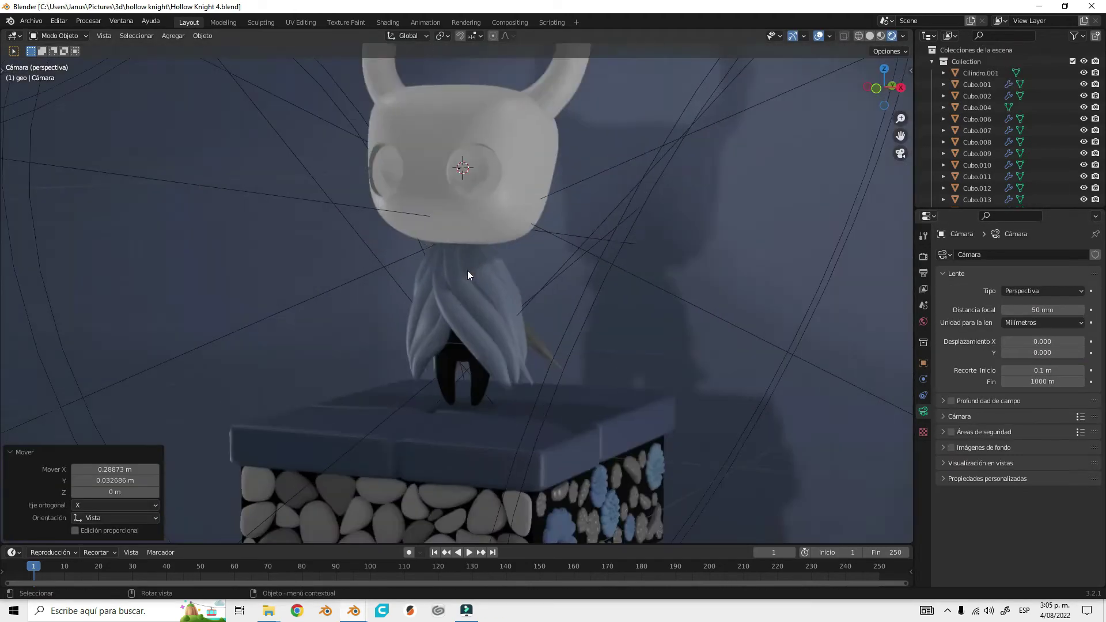
- Add a plane for the eye and rotate it onto the Hollow Knight's face
{"action": "scroll", "coordinate": [487, 288], "scroll_direction": "up", "scroll_amount": 5}
{"action": "key", "text": "KP_1"}
{"action": "key", "text": "shift+a"}
{"action": "left_click", "coordinate": [500, 363]}
{"action": "key", "text": "KP_3"}
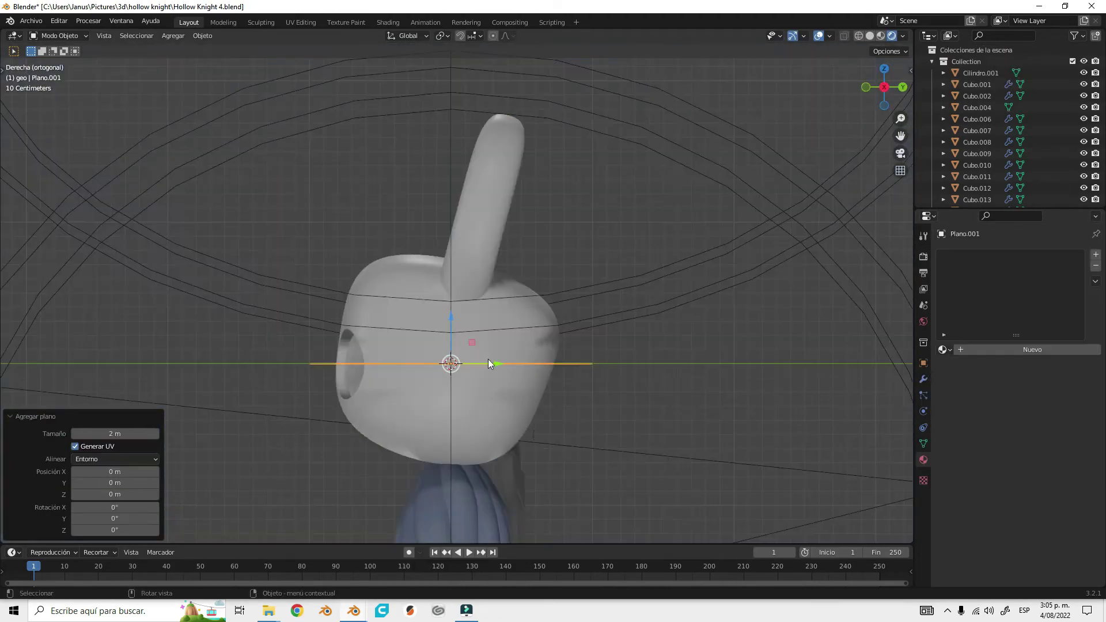
{"action": "key", "text": "r"}
{"action": "key", "text": "s"}
{"action": "key", "text": "r"}
{"action": "key", "text": "r"}
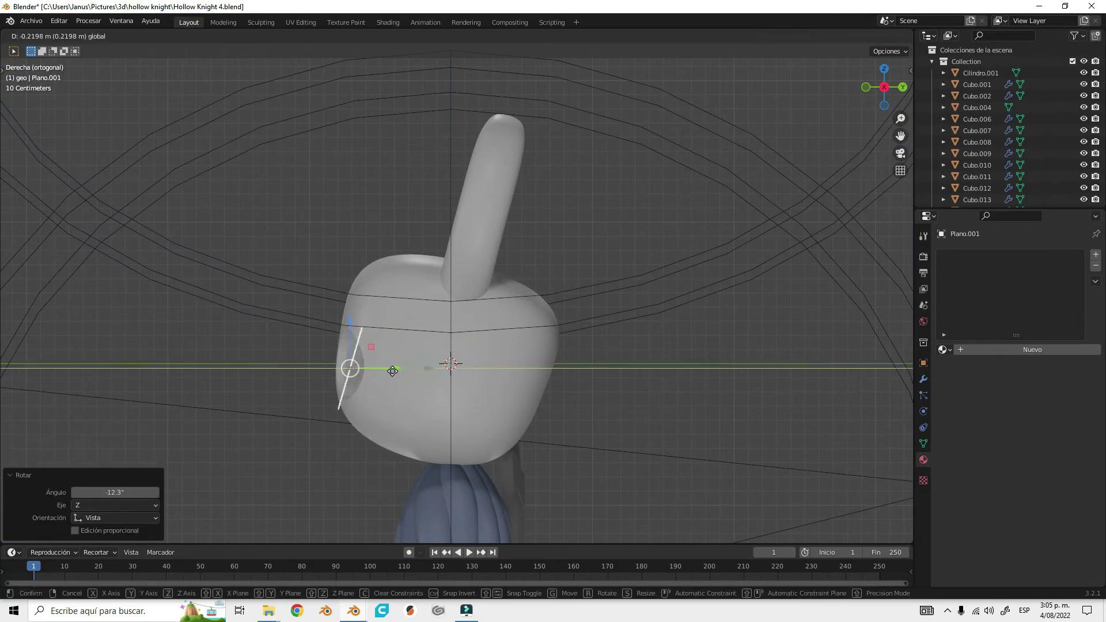
{"action": "left_click", "coordinate": [510, 403]}
{"action": "key", "text": "KP_7"}
{"action": "key", "text": "r"}
{"action": "left_click", "coordinate": [503, 393]}
- Give the eye plane a Mirror modifier and level-4 Subdivision, then shift it along X
{"action": "left_click", "coordinate": [923, 379]}
{"action": "left_click", "coordinate": [1019, 254]}
{"action": "left_click", "coordinate": [864, 379]}
{"action": "middle_click_drag", "start_coordinate": [507, 439], "coordinate": [478, 386]}
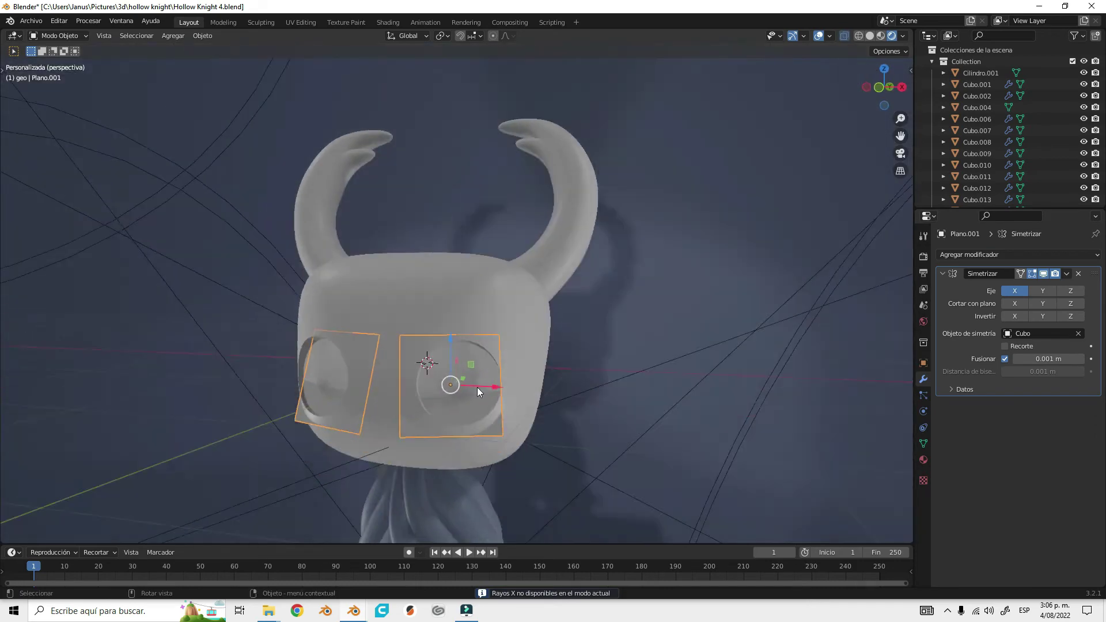
{"action": "scroll", "coordinate": [455, 372], "scroll_direction": "up", "scroll_amount": 3}
{"action": "key", "text": "ctrl+4"}
{"action": "key", "text": "g"}
{"action": "key", "text": "x"}
{"action": "left_click", "coordinate": [434, 346]}
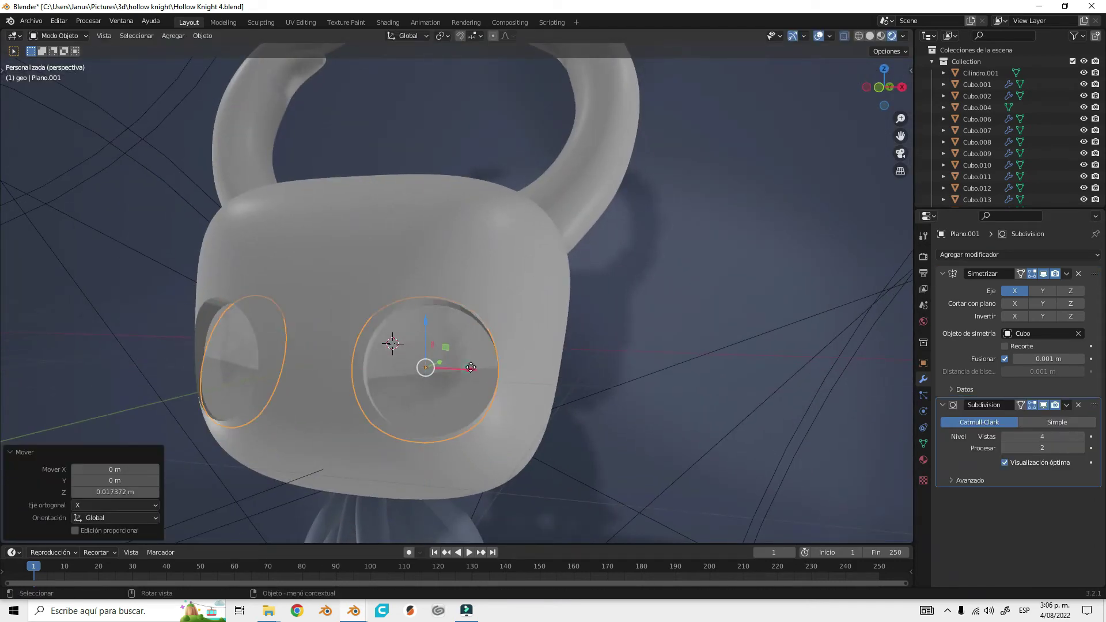
{"action": "mouse_move", "coordinate": [435, 407]}
{"action": "middle_mouse_down"}
{"action": "mouse_move", "coordinate": [527, 344]}
{"action": "mouse_move", "coordinate": [851, 173]}
{"action": "middle_mouse_up"}
- Assign the black 'cuerpo' material to the eye plane
{"action": "left_click", "coordinate": [924, 460]}
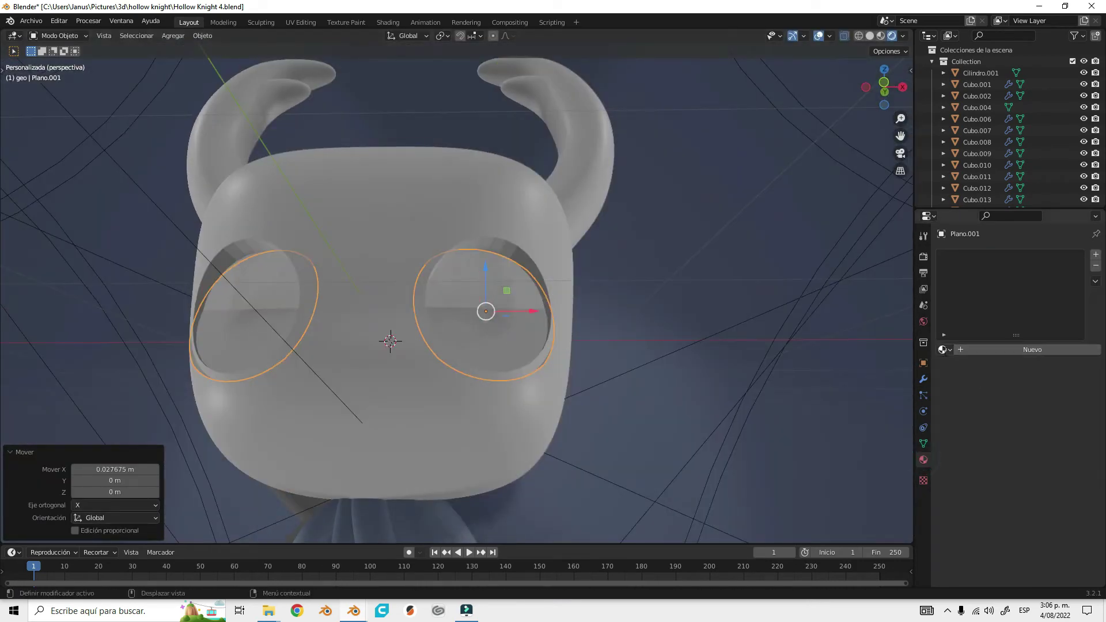
{"action": "left_click", "coordinate": [953, 351]}
{"action": "key", "text": "KP_3"}
{"action": "key", "text": "r"}
{"action": "left_click", "coordinate": [378, 368]}
- Adjust the eyes' depth along Y and their sideways spacing along X
{"action": "key", "text": "g"}
{"action": "key", "text": "y"}
{"action": "left_click", "coordinate": [373, 375]}
{"action": "mouse_move", "coordinate": [374, 374]}
{"action": "middle_mouse_down"}
{"action": "mouse_move", "coordinate": [516, 381]}
{"action": "mouse_move", "coordinate": [590, 451]}
{"action": "mouse_move", "coordinate": [511, 424]}
{"action": "middle_mouse_up"}
{"action": "key", "text": "g"}
{"action": "key", "text": "x"}
{"action": "left_click", "coordinate": [533, 348]}
- Rotate the eyes slightly from the top view to fit the mask
{"action": "left_click", "coordinate": [533, 348]}
{"action": "left_click", "coordinate": [511, 424]}
{"action": "key", "text": "KP_7"}
{"action": "key", "text": "r"}
{"action": "left_click", "coordinate": [593, 450]}
{"action": "mouse_move", "coordinate": [594, 450]}
{"action": "middle_mouse_down"}
{"action": "mouse_move", "coordinate": [520, 420]}
{"action": "mouse_move", "coordinate": [480, 421]}
{"action": "mouse_move", "coordinate": [465, 360]}
{"action": "mouse_move", "coordinate": [563, 400]}
{"action": "middle_mouse_up"}
- Adjust the roughness of the head material
{"action": "scroll", "coordinate": [564, 400], "scroll_direction": "down", "scroll_amount": 5}
{"action": "scroll", "coordinate": [979, 448], "scroll_direction": "down", "scroll_amount": 4}
{"action": "left_click", "coordinate": [1049, 529]}
{"action": "scroll", "coordinate": [441, 350], "scroll_direction": "down", "scroll_amount": 5}
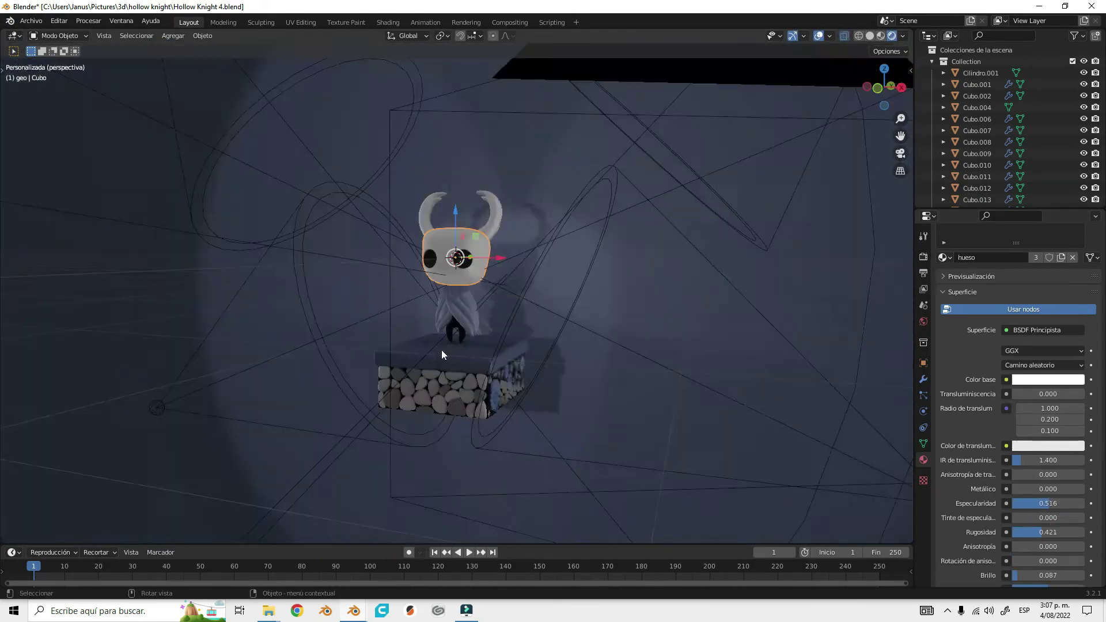
- Move the camera to a new position while looking through it
{"action": "key", "text": "KP_0"}
{"action": "key", "text": "KP_7"}
{"action": "key", "text": "KP_0"}
{"action": "key", "text": "g"}
{"action": "left_click", "coordinate": [526, 423]}
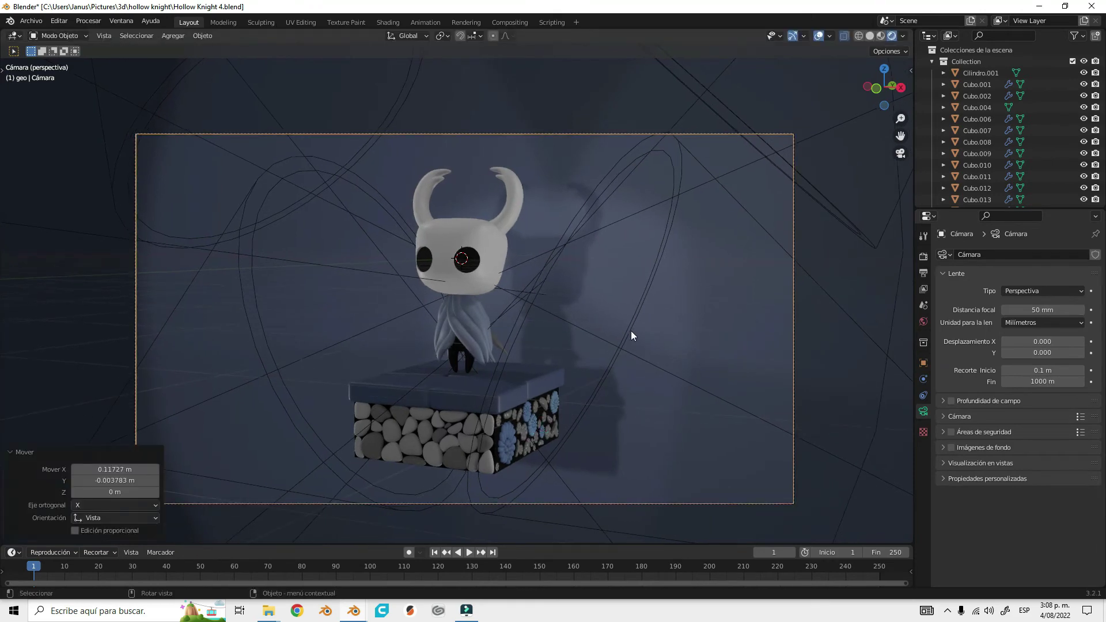
{"action": "middle_click_drag", "start_coordinate": [630, 331], "coordinate": [462, 354]}
- Rotate a spot light 20° onto the Hollow Knight and render the camera view
{"action": "left_click", "coordinate": [462, 354]}
{"action": "key", "text": "KP_7"}
{"action": "key", "text": "r"}
{"action": "key", "text": "Escape"}
{"action": "key", "text": "KP_0"}
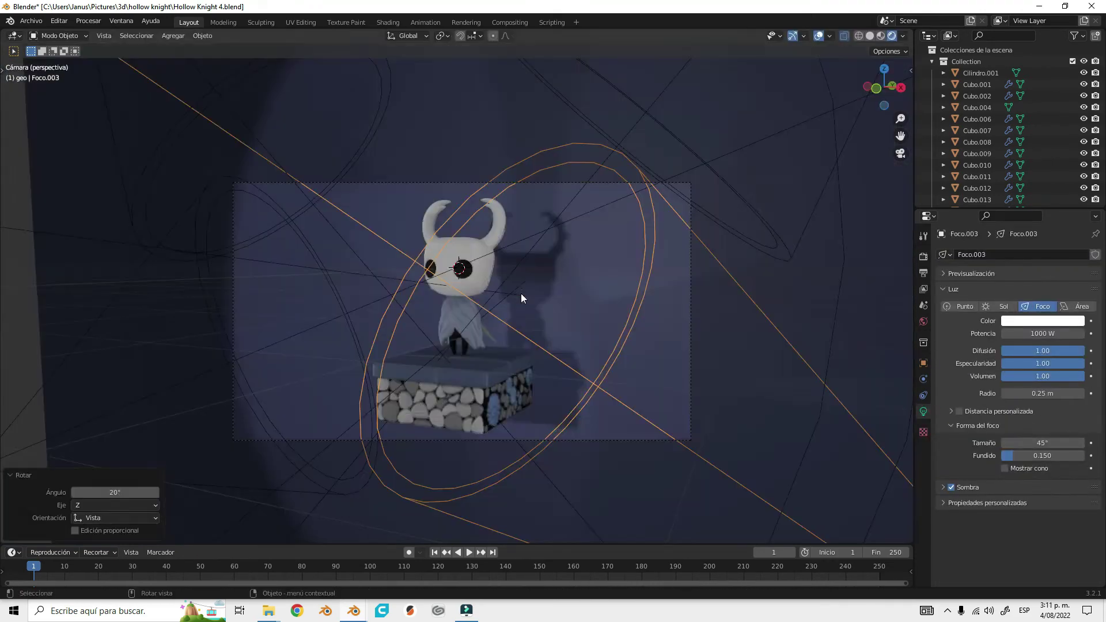
{"action": "left_click", "coordinate": [657, 368]}
{"action": "key", "text": "F12"}
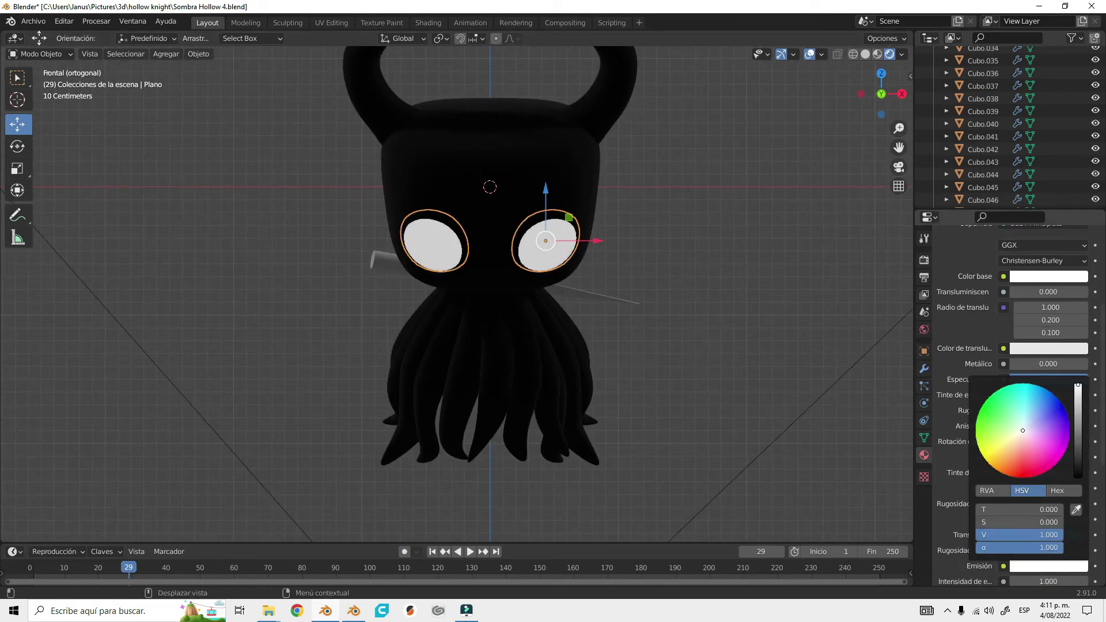
- Lower the Transmission value of the eye material
{"action": "scroll", "coordinate": [743, 395], "scroll_direction": "down", "scroll_amount": 3}
{"action": "scroll", "coordinate": [704, 393], "scroll_direction": "down", "scroll_amount": 3}
{"action": "scroll", "coordinate": [1042, 404], "scroll_direction": "down", "scroll_amount": 1}
{"action": "left_click_drag", "start_coordinate": [1049, 512], "coordinate": [1034, 511]}
{"action": "left_click", "coordinate": [1049, 543]}
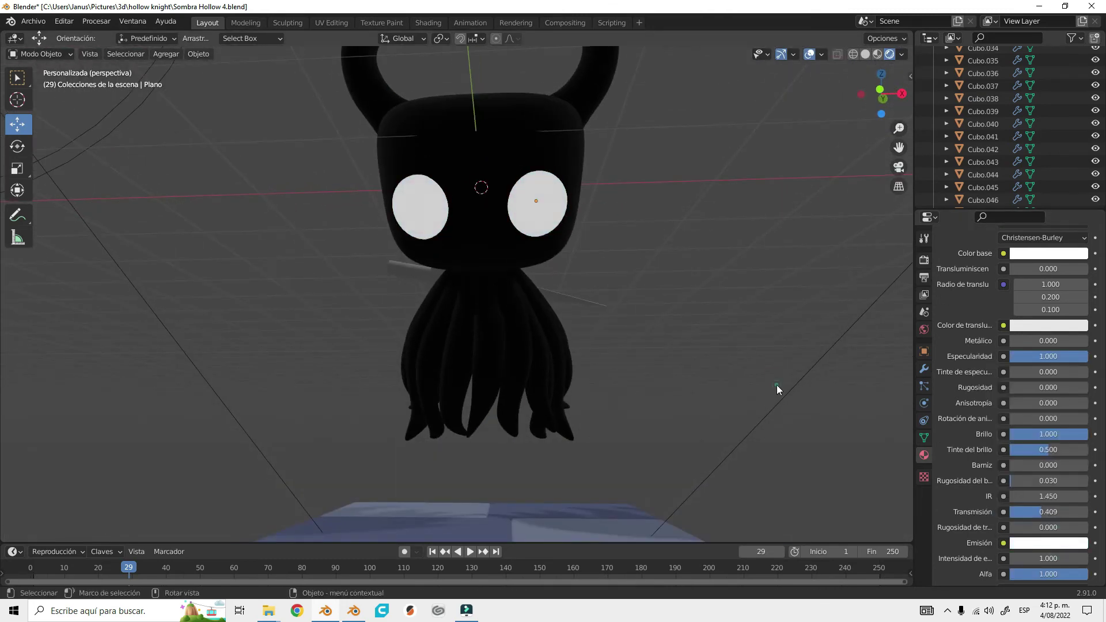
- Rename the blade's material and darken its base colour
{"action": "middle_click_drag", "start_coordinate": [536, 200], "coordinate": [437, 360]}
{"action": "left_click", "coordinate": [436, 359]}
{"action": "key", "text": "KP_Decimal"}
{"action": "double_click", "coordinate": [988, 310]}
{"action": "left_click", "coordinate": [1048, 438]}
{"action": "left_click_drag", "start_coordinate": [1083, 323], "coordinate": [1084, 415]}
- Give the sword's hilt cylinder the 'espada' material
{"action": "left_click", "coordinate": [539, 213]}
{"action": "left_click", "coordinate": [945, 311]}
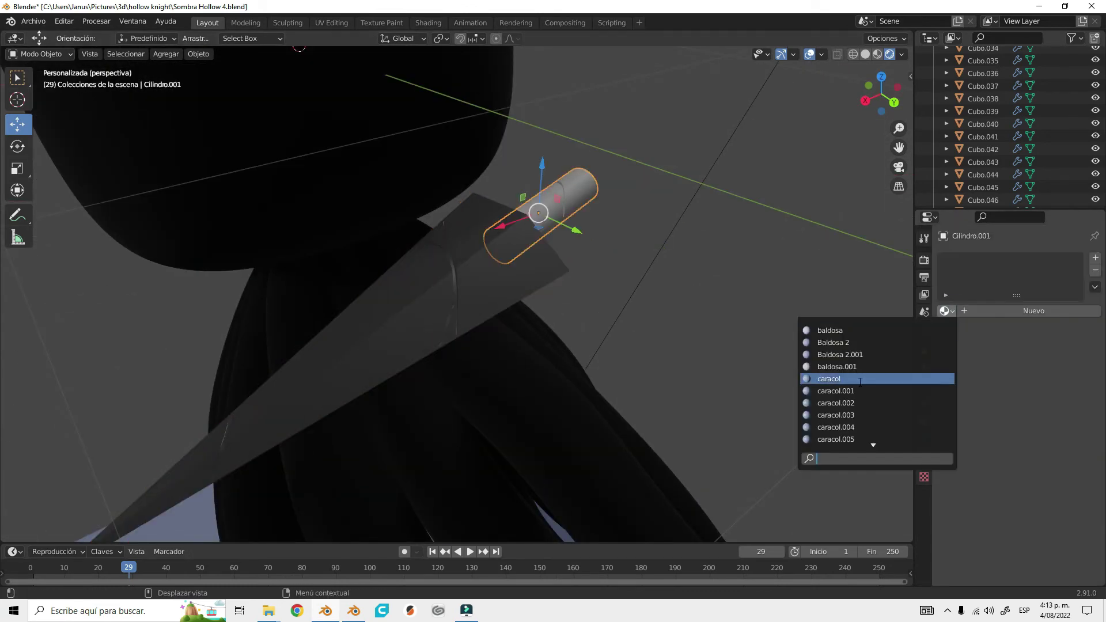
{"action": "type", "text": "espada"}
{"action": "key", "text": "Return"}
{"action": "scroll", "coordinate": [675, 164], "scroll_direction": "down", "scroll_amount": 8}
- Add a backdrop plane and scale it up behind the character
{"action": "mouse_move", "coordinate": [675, 164]}
{"action": "middle_mouse_down"}
{"action": "mouse_move", "coordinate": [630, 365]}
{"action": "mouse_move", "coordinate": [565, 341]}
{"action": "middle_mouse_up"}
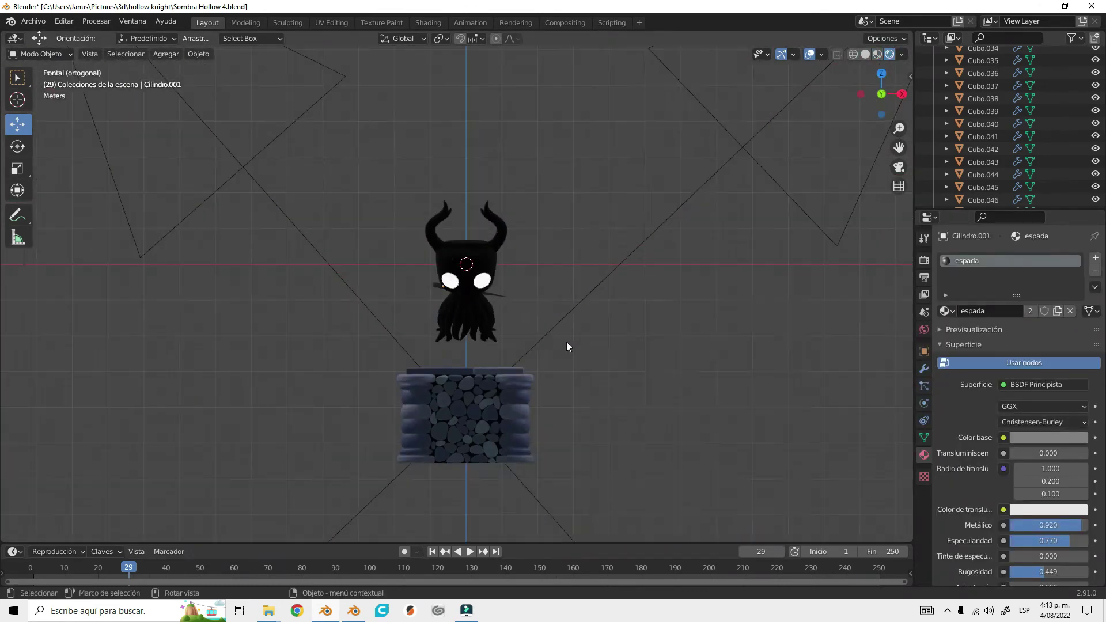
{"action": "key", "text": "KP_1"}
{"action": "key", "text": "s"}
{"action": "left_click", "coordinate": [716, 346]}
{"action": "key", "text": "s"}
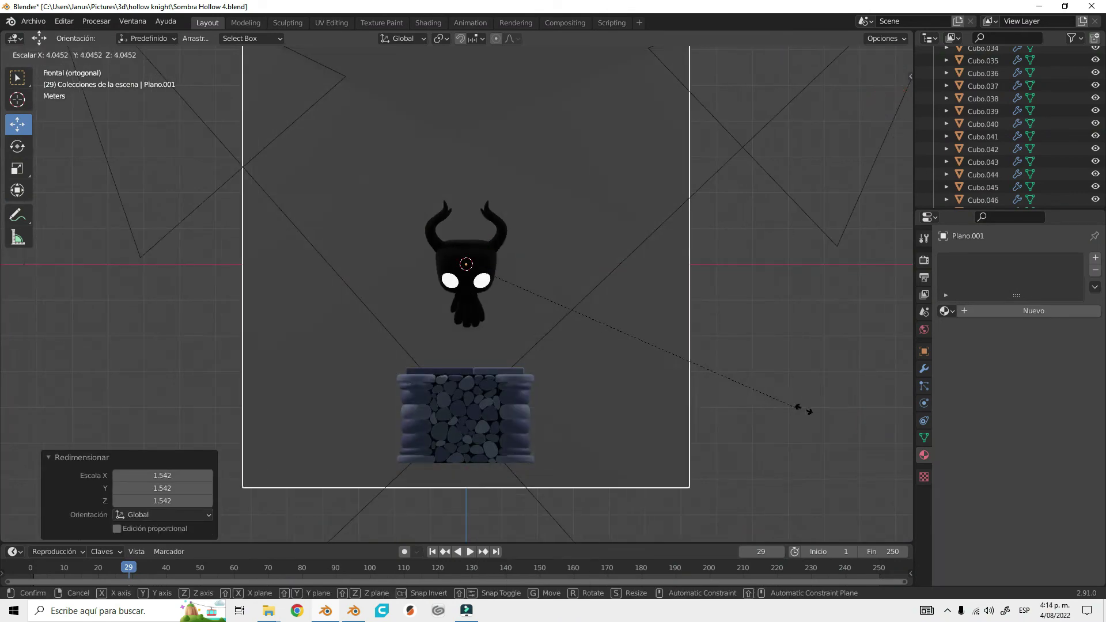
{"action": "left_click", "coordinate": [583, 316]}
- Push the backdrop plane 5.18 m back along Y
{"action": "mouse_move", "coordinate": [583, 317]}
{"action": "middle_mouse_down"}
{"action": "mouse_move", "coordinate": [518, 288]}
{"action": "mouse_move", "coordinate": [489, 345]}
{"action": "middle_mouse_up"}
{"action": "key", "text": "g"}
{"action": "key", "text": "y"}
{"action": "left_click", "coordinate": [464, 465]}
{"action": "key", "text": "KP_7"}
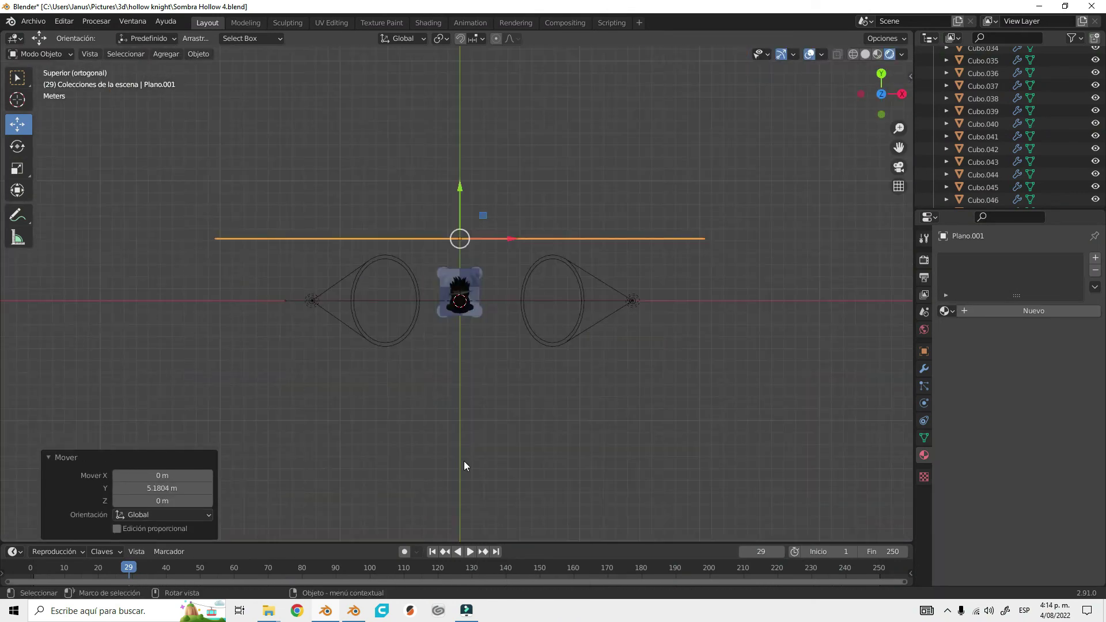
- Turn the camera −90° and tilt it 18°
{"action": "key", "text": "shift+a"}
{"action": "left_click", "coordinate": [541, 386]}
{"action": "key", "text": "r"}
{"action": "key", "text": "minus"}
{"action": "key", "text": "9"}
{"action": "key", "text": "0"}
{"action": "key", "text": "Return"}
{"action": "key", "text": "KP_3"}
{"action": "key", "text": "r"}
{"action": "key", "text": "1"}
{"action": "key", "text": "8"}
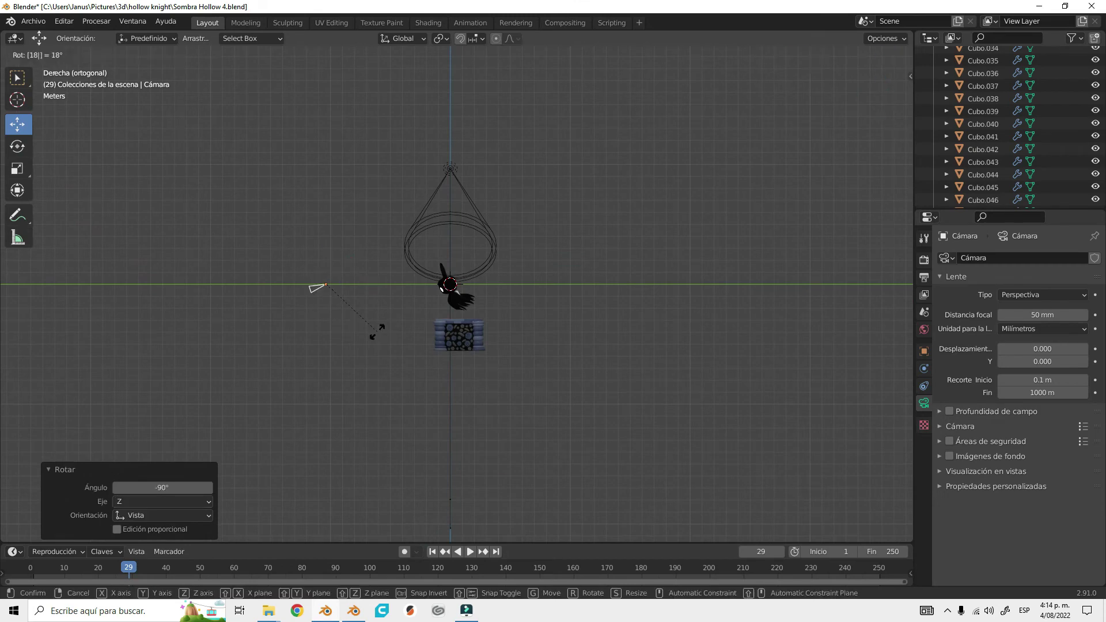
{"action": "key", "text": "Return"}
- Move the camera through its view to frame the shadow figure
{"action": "key", "text": "KP_0"}
{"action": "key", "text": "g"}
{"action": "left_click", "coordinate": [548, 428]}
{"action": "key", "text": "KP_0"}
{"action": "key", "text": "KP_0"}
{"action": "key", "text": "g"}
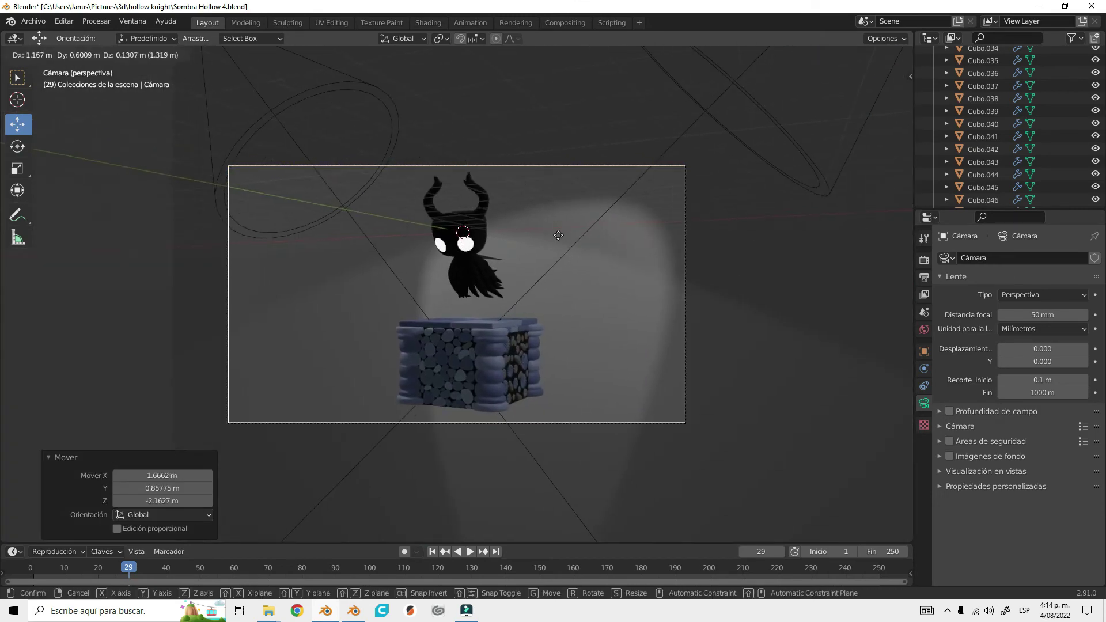
{"action": "left_click", "coordinate": [558, 235]}
{"action": "key", "text": "KP_0"}
{"action": "key", "text": "KP_0"}
{"action": "key", "text": "KP_0"}
{"action": "left_click", "coordinate": [279, 314]}
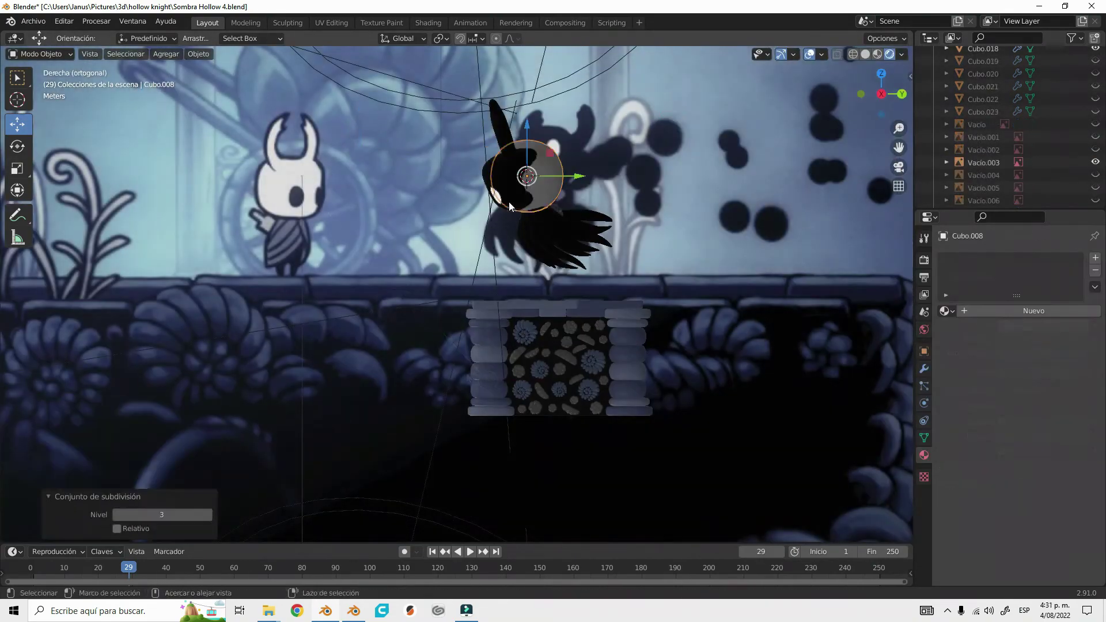
- Paste a copied orb, place it and enlarge it
{"action": "key", "text": "ctrl+v"}
{"action": "key", "text": "g"}
{"action": "left_click", "coordinate": [768, 222]}
{"action": "key", "text": "s"}
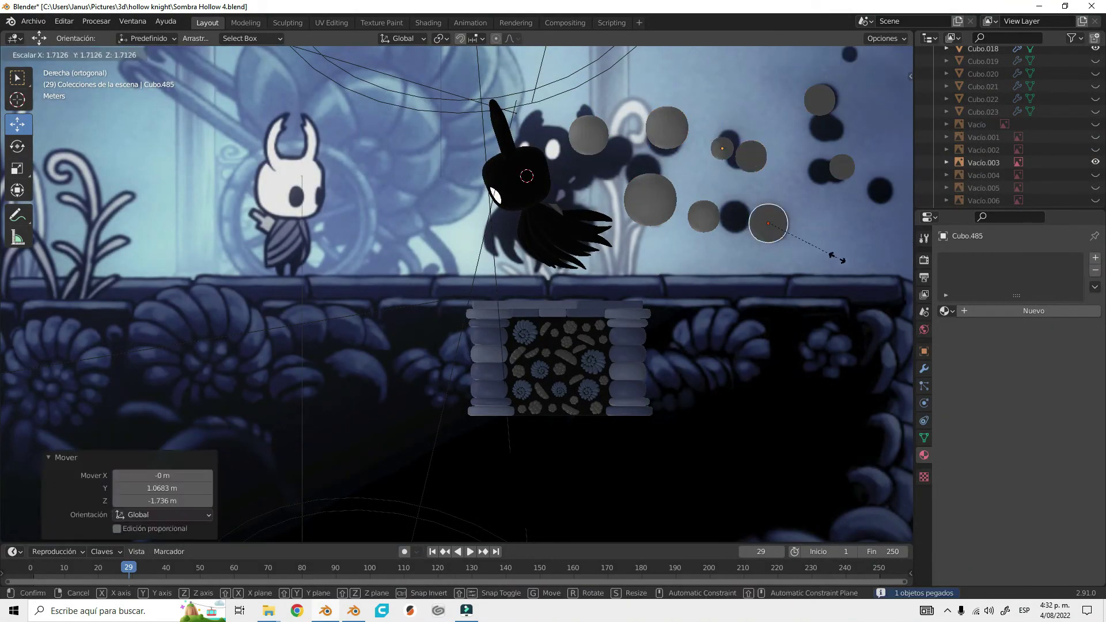
{"action": "left_click", "coordinate": [838, 259]}
{"action": "middle_click_drag", "start_coordinate": [839, 258], "coordinate": [691, 173]}
{"action": "left_click", "coordinate": [778, 258]}
- Give an orb the 'tela' material, move another along X, and render
{"action": "left_click", "coordinate": [945, 311]}
{"action": "type", "text": "tela"}
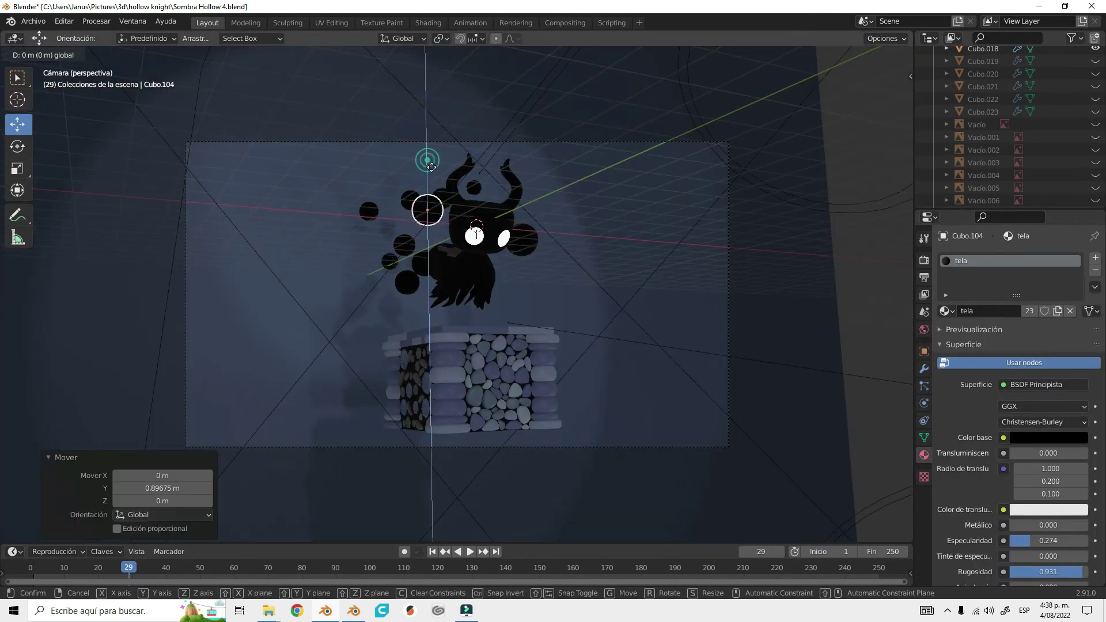
{"action": "left_click", "coordinate": [431, 167]}
{"action": "left_click", "coordinate": [391, 234]}
{"action": "key", "text": "g"}
{"action": "key", "text": "x"}
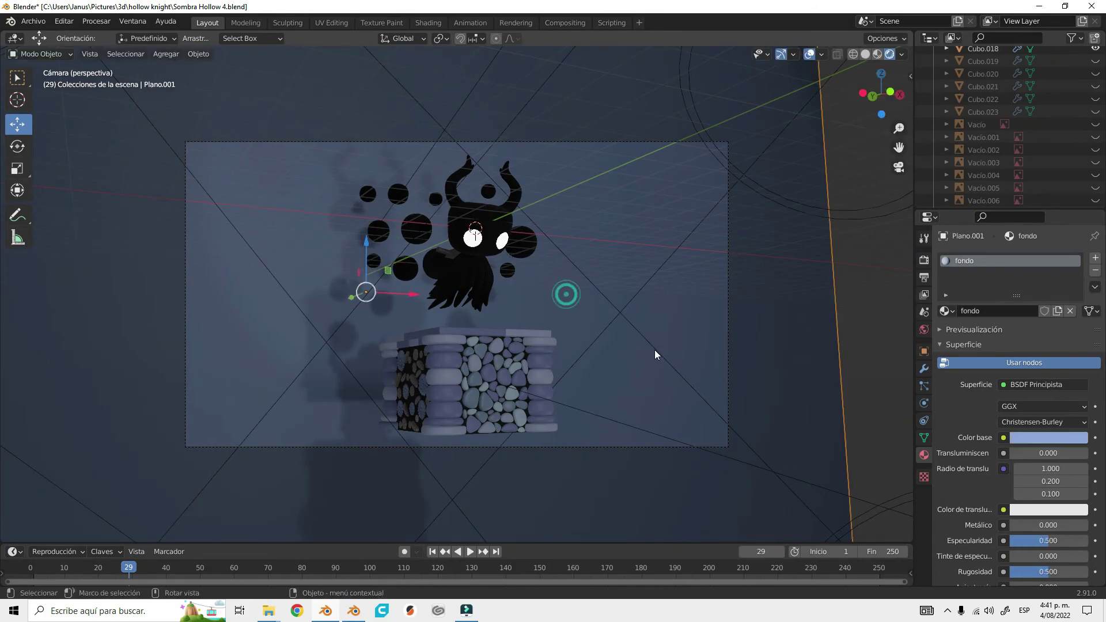
{"action": "key", "text": "F12"}
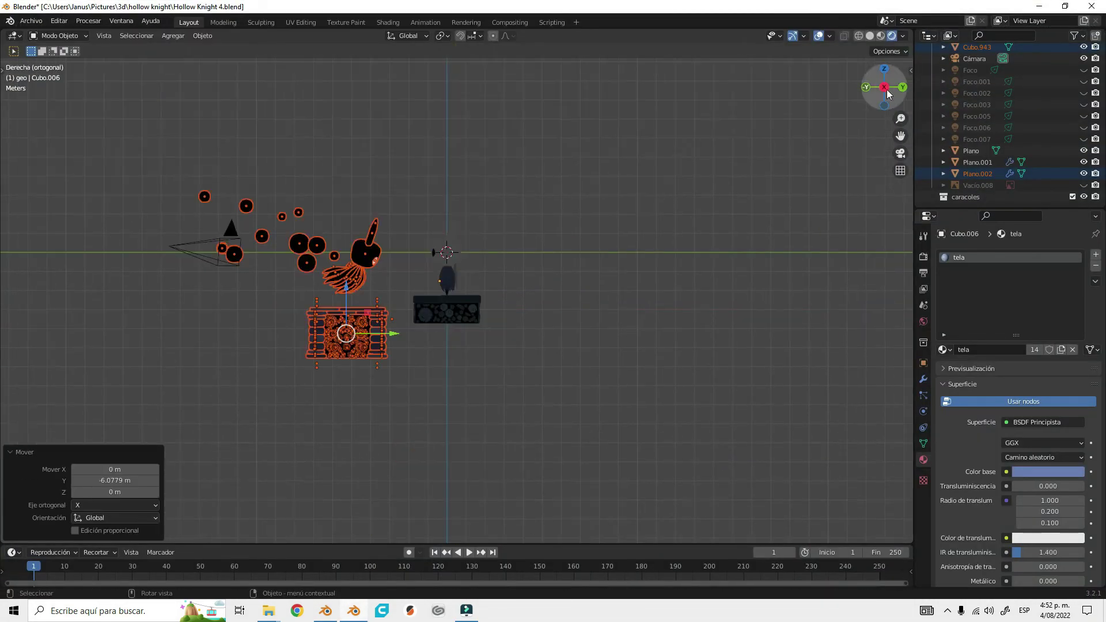
- Slide the shadow figure, pedestal and orbs along Y next to the Hollow Knight pedestal
{"action": "key", "text": "ctrl+KP_3"}
{"action": "scroll", "coordinate": [371, 424], "scroll_direction": "up", "scroll_amount": 3}
{"action": "left_click_drag", "start_coordinate": [370, 424], "coordinate": [566, 480]}
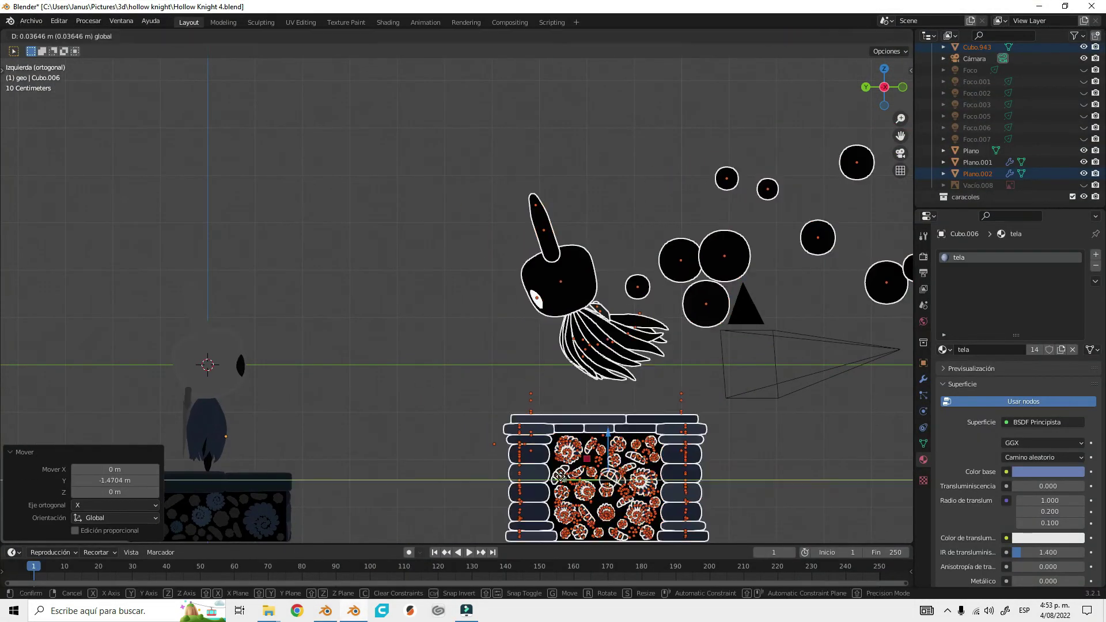
{"action": "scroll", "coordinate": [270, 361], "scroll_direction": "down", "scroll_amount": 3}
{"action": "key", "text": "KP_7"}
{"action": "left_click", "coordinate": [385, 390]}
{"action": "left_click", "coordinate": [374, 466]}
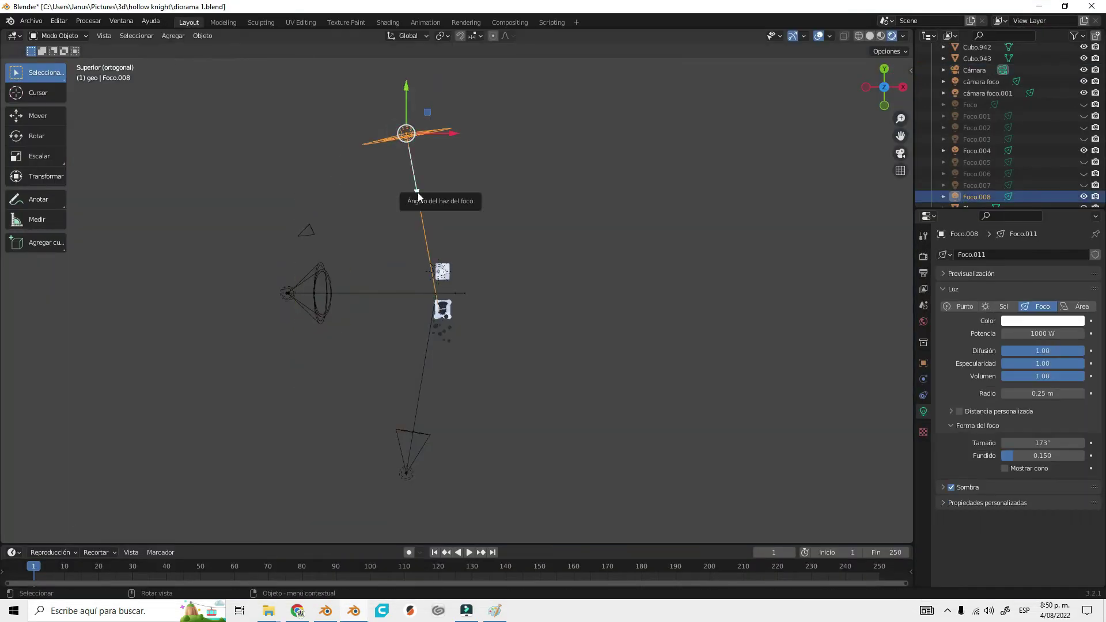
- Slide the camera along X and orbit around the diorama to check the framing
{"action": "left_click_drag", "start_coordinate": [355, 194], "coordinate": [371, 195]}
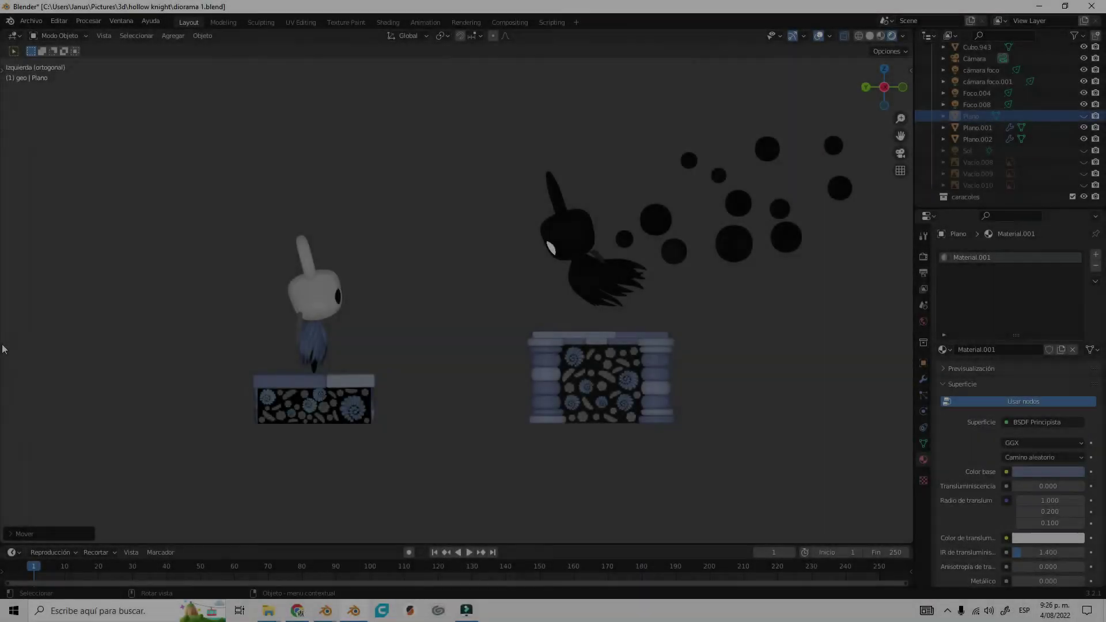
{"action": "mouse_move", "coordinate": [2, 349]}
{"action": "middle_mouse_down"}
{"action": "mouse_move", "coordinate": [573, 392]}
{"action": "mouse_move", "coordinate": [710, 365]}
{"action": "mouse_move", "coordinate": [901, 376]}
{"action": "mouse_move", "coordinate": [25, 383]}
{"action": "mouse_move", "coordinate": [116, 371]}
{"action": "mouse_move", "coordinate": [206, 380]}
{"action": "mouse_move", "coordinate": [901, 360]}
{"action": "mouse_move", "coordinate": [42, 362]}
{"action": "mouse_move", "coordinate": [593, 329]}
{"action": "mouse_move", "coordinate": [882, 329]}
{"action": "mouse_move", "coordinate": [20, 333]}
{"action": "mouse_move", "coordinate": [161, 313]}
{"action": "mouse_move", "coordinate": [538, 311]}
{"action": "mouse_move", "coordinate": [846, 327]}
{"action": "mouse_move", "coordinate": [907, 348]}
{"action": "middle_mouse_up"}
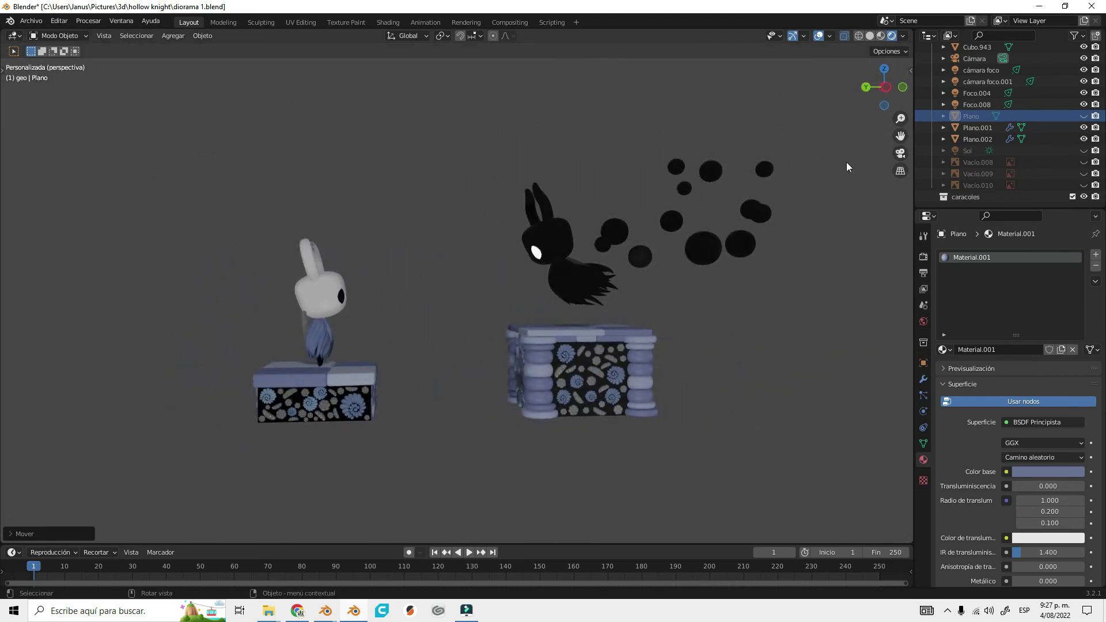